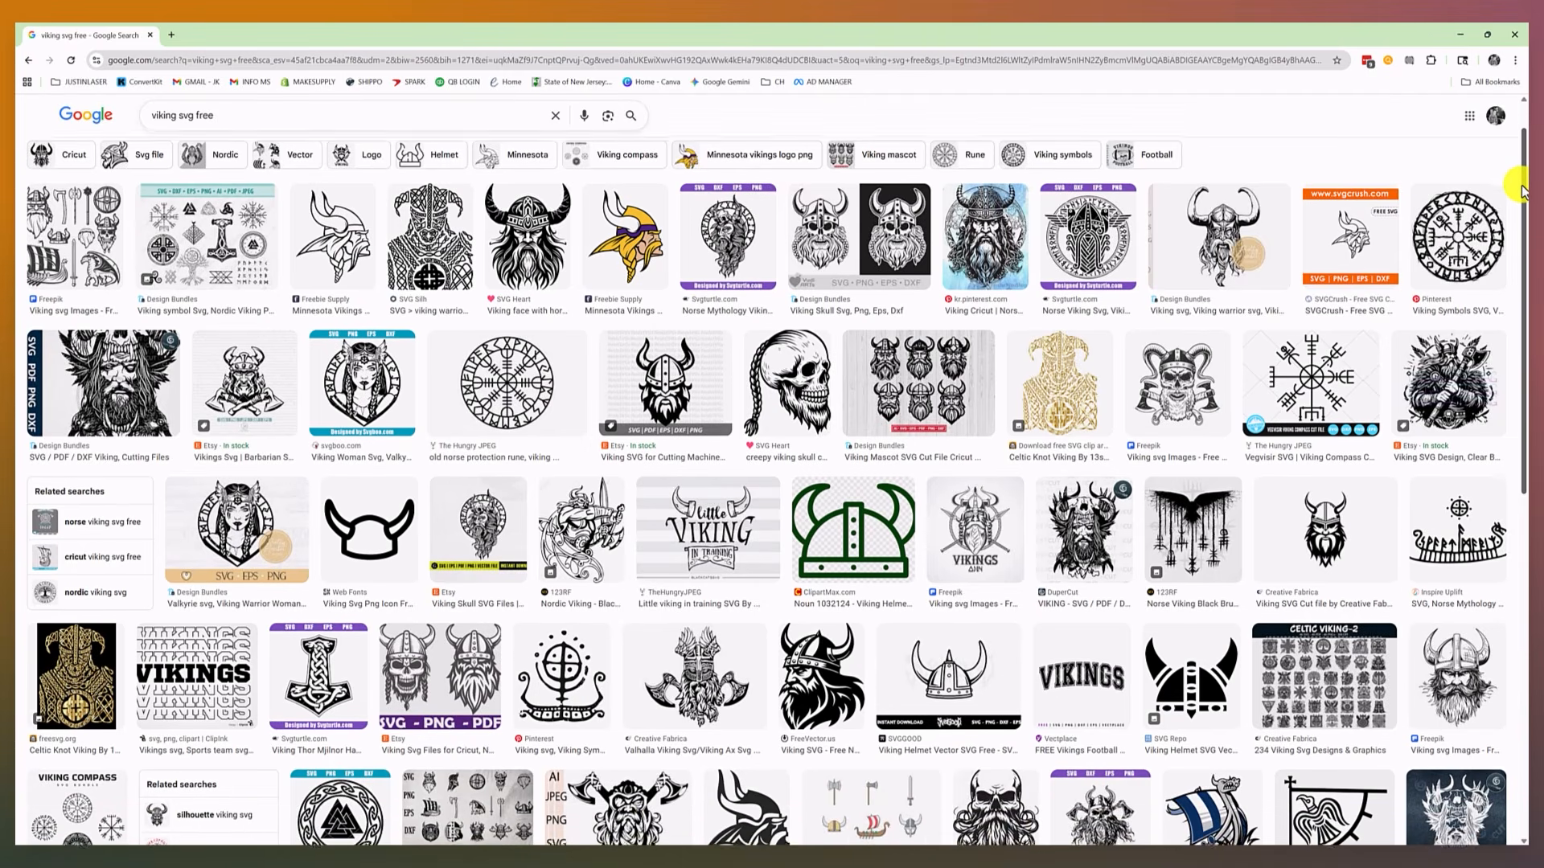
# - Browse the viking svg free image results and the previously generated Aztec animal drawings in Midjourney
pyautogui.moveTo(1522, 191); pyautogui.dragTo(1522, 259)
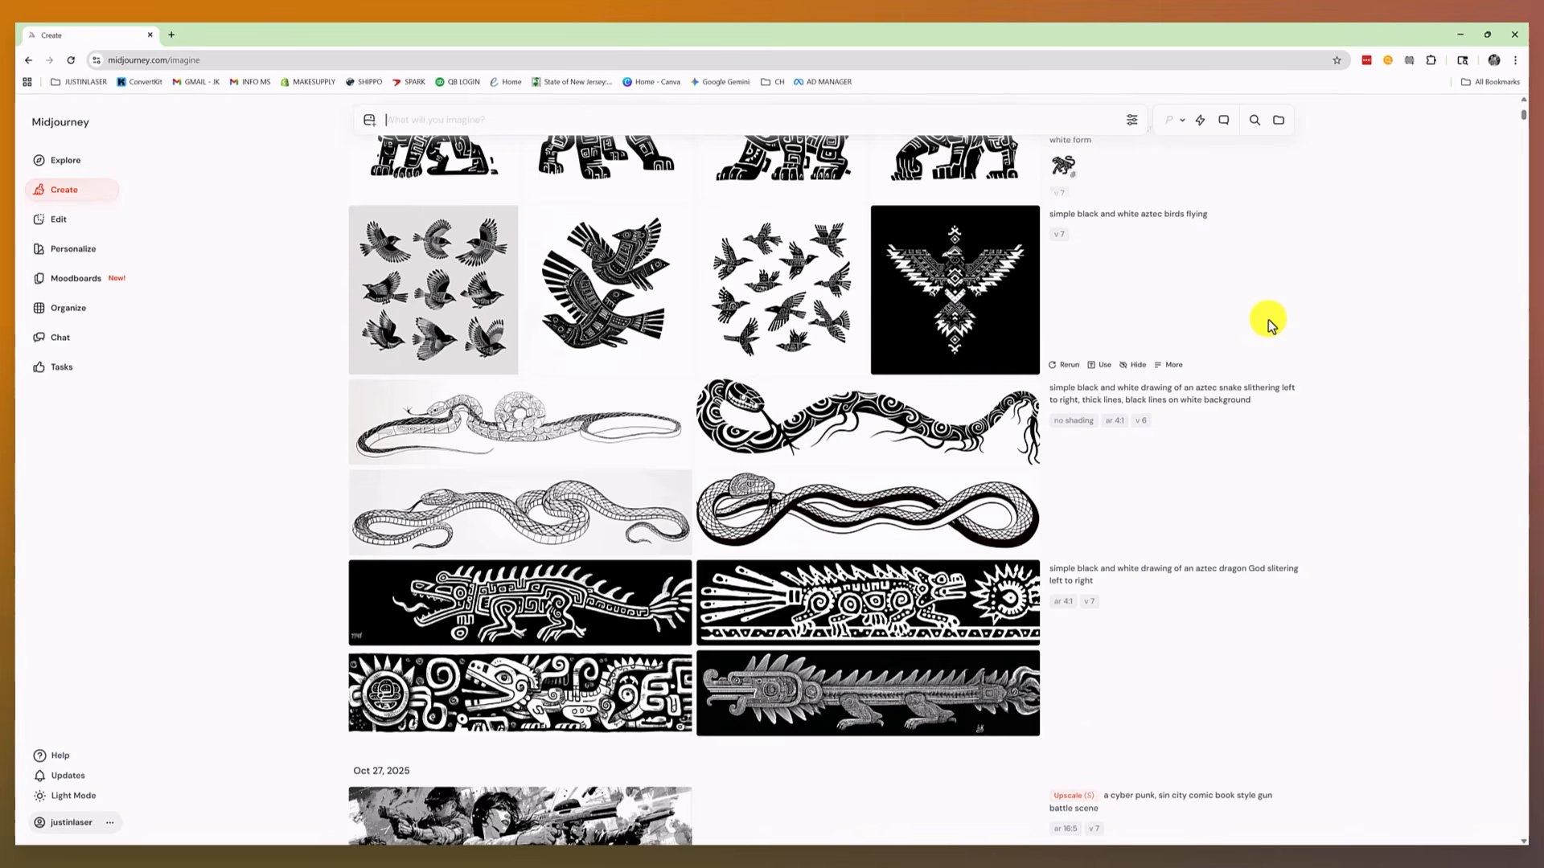
pyautogui.scroll(3, 1268, 321)
pyautogui.scroll(2, 1268, 322)
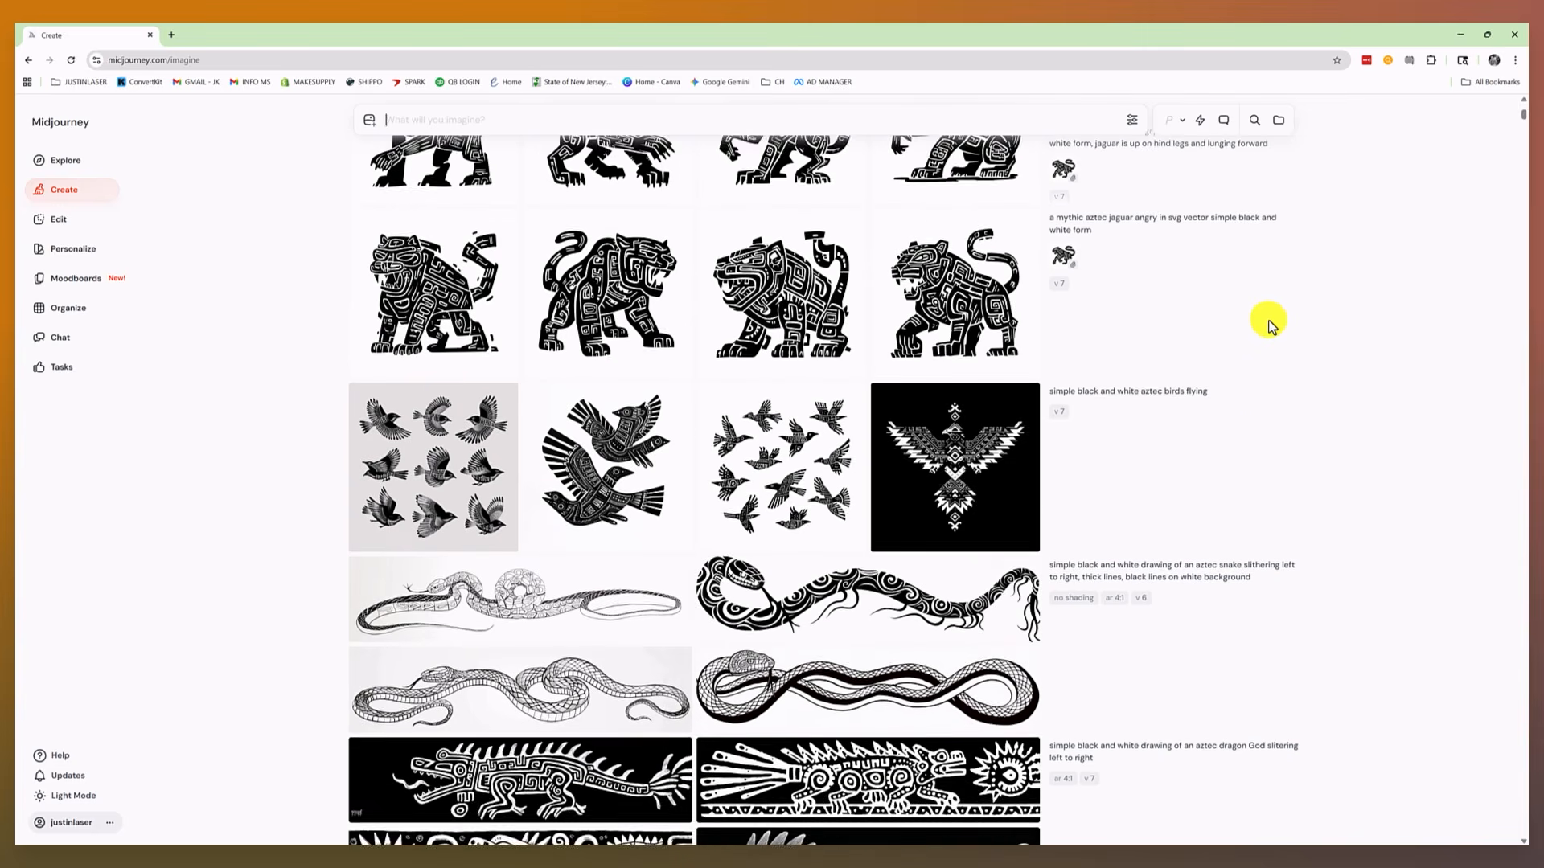
pyautogui.scroll(2, 1325, 316)
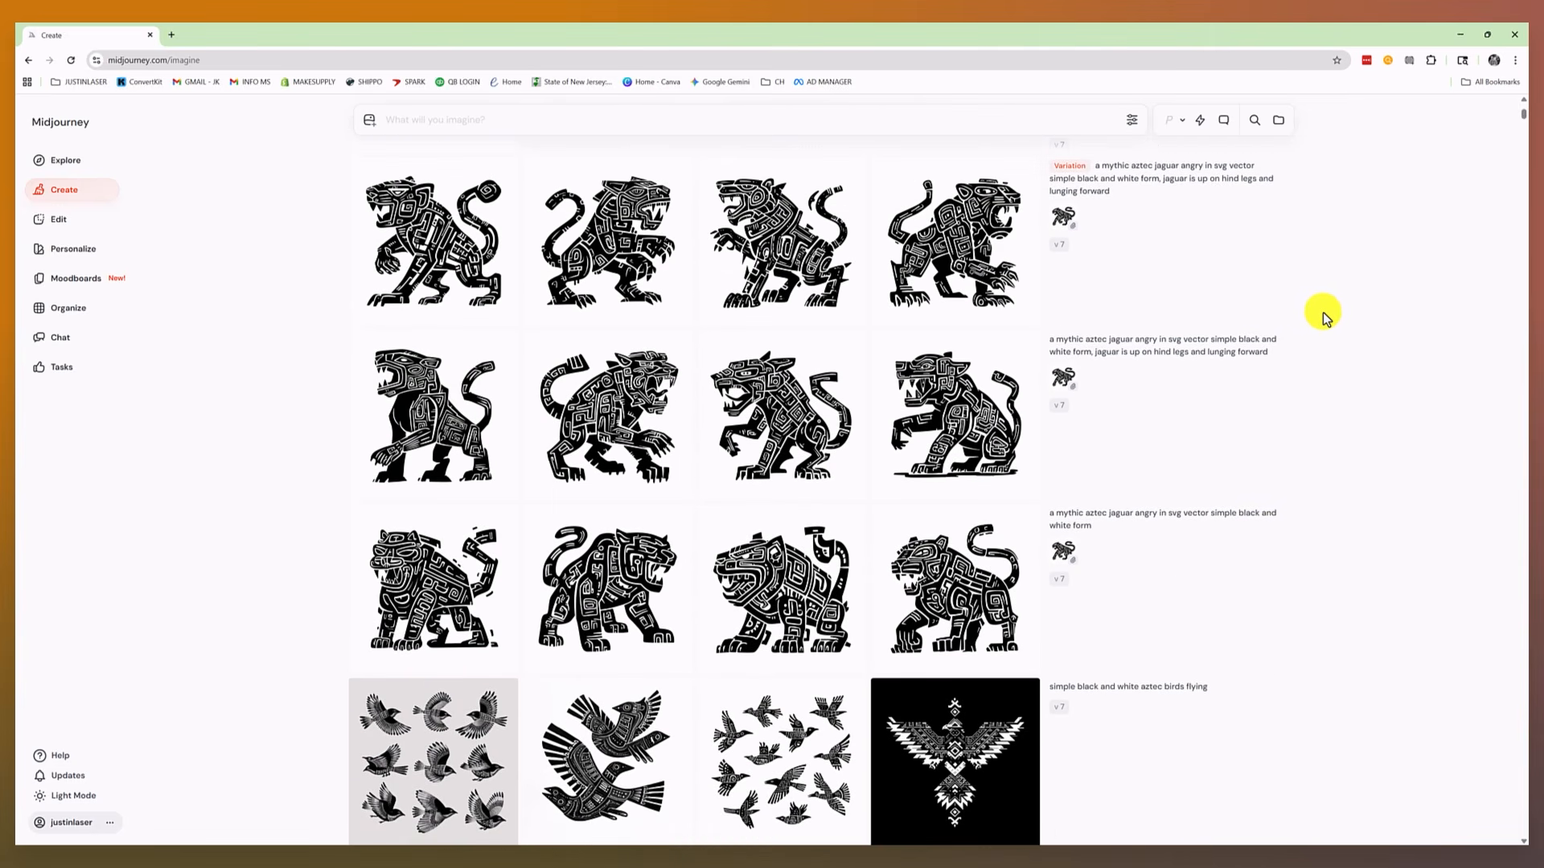
pyautogui.scroll(2, 1325, 316)
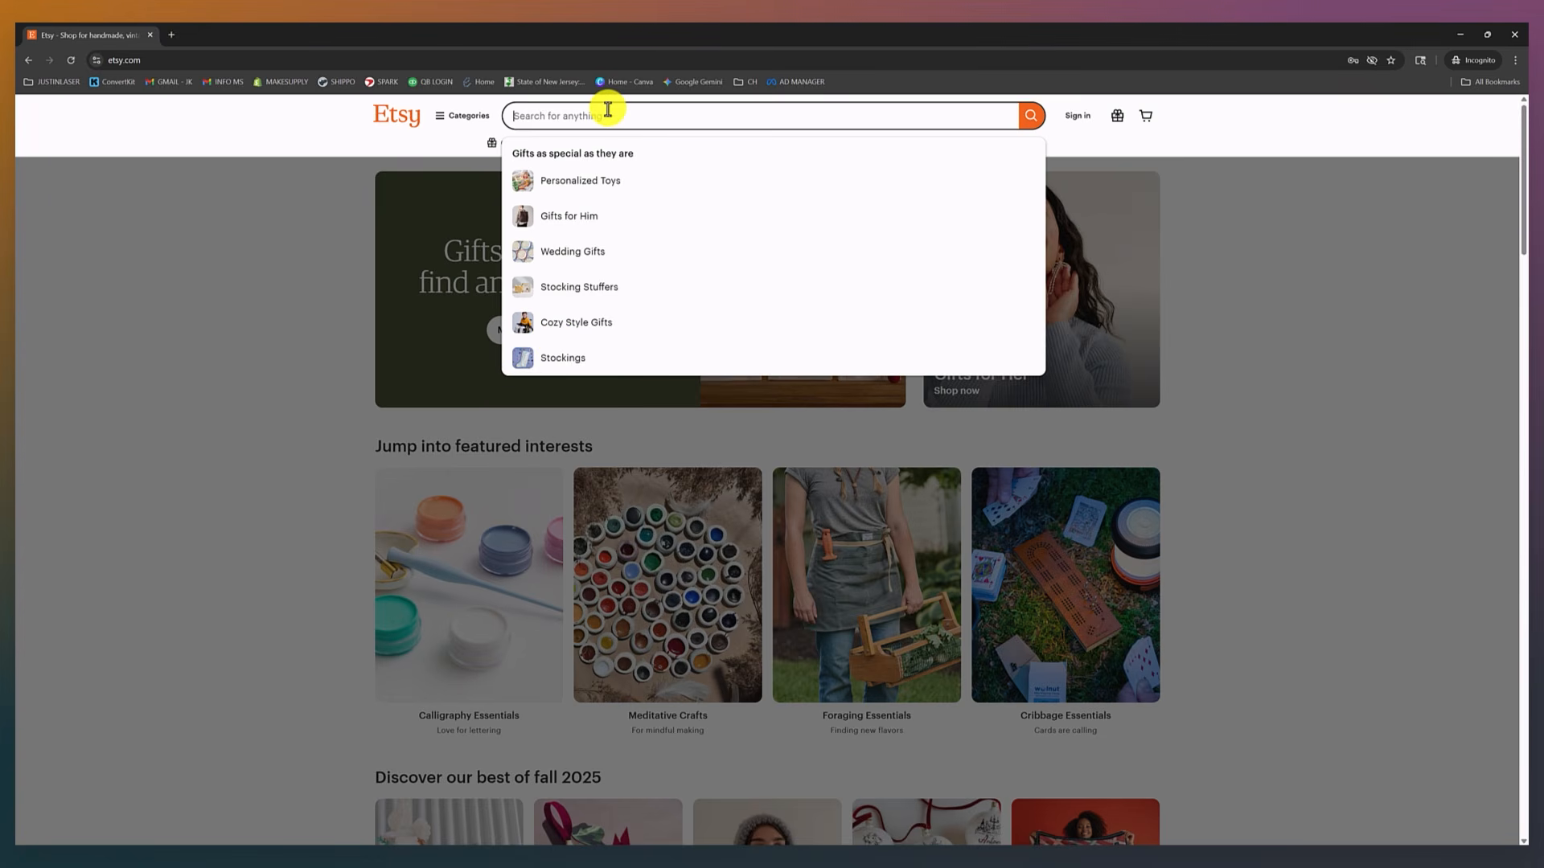
# - Search Etsy for "viking svg", browse the listings and examine the artwork sheet of the Celtic and Viking SVG bundle
pyautogui.write('viking s')
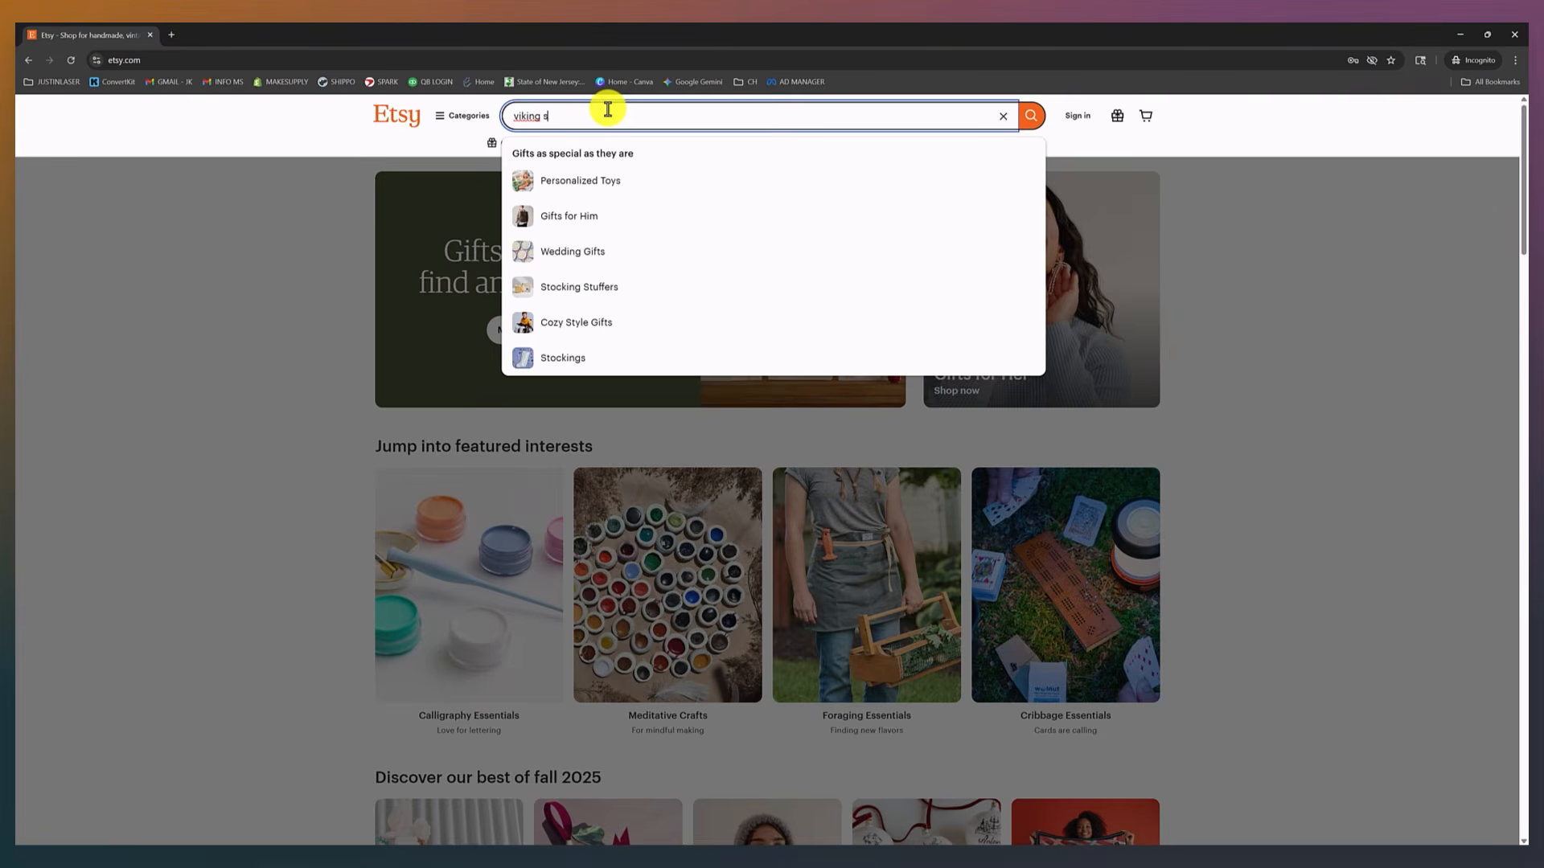
pyautogui.write('vg')
pyautogui.press('Return')
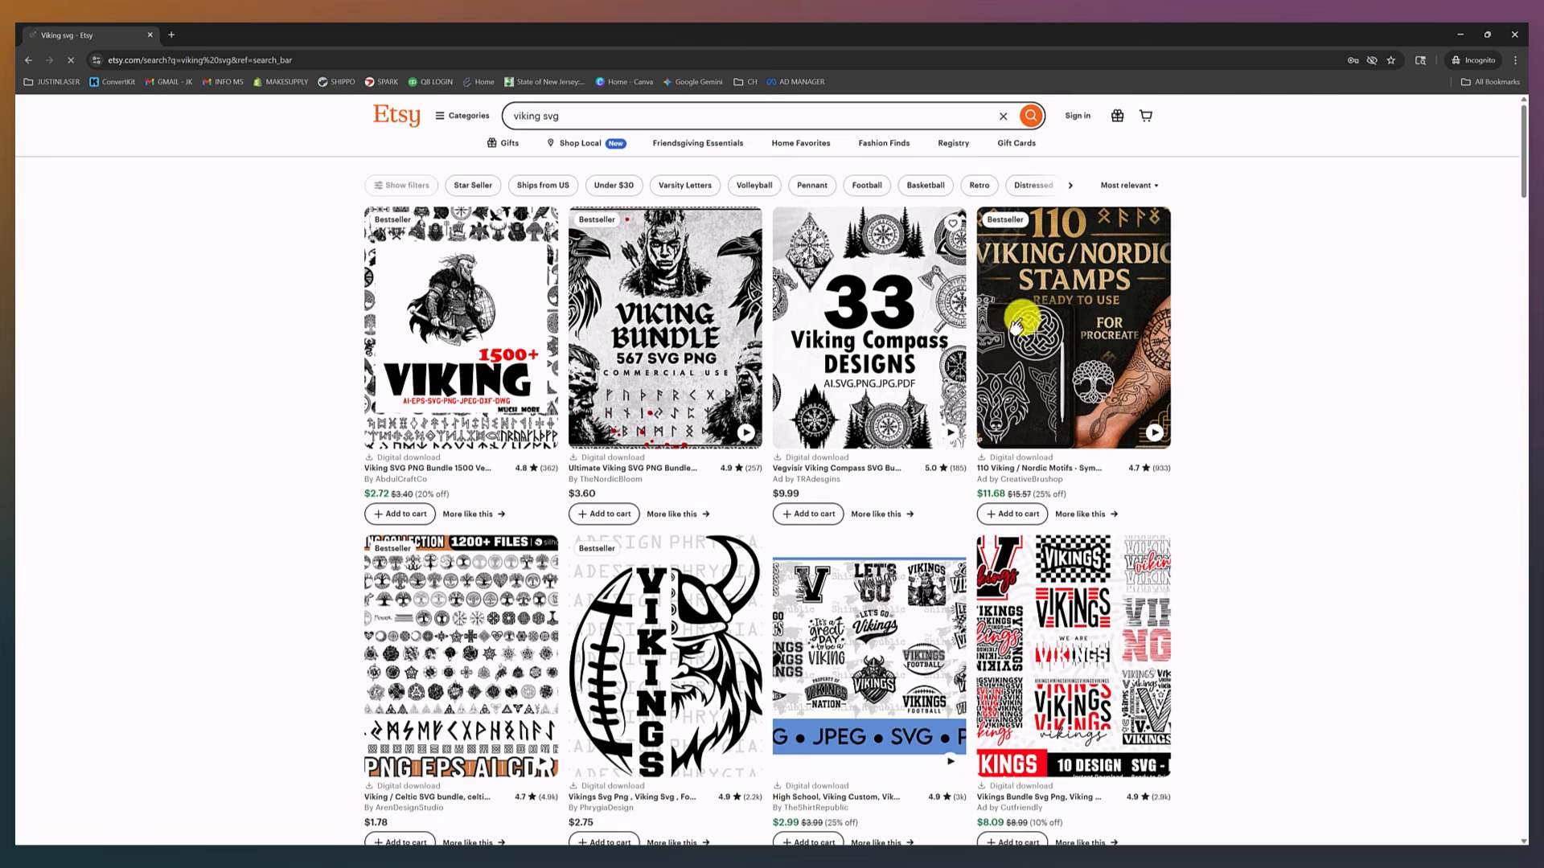
pyautogui.scroll(-4, 1161, 386)
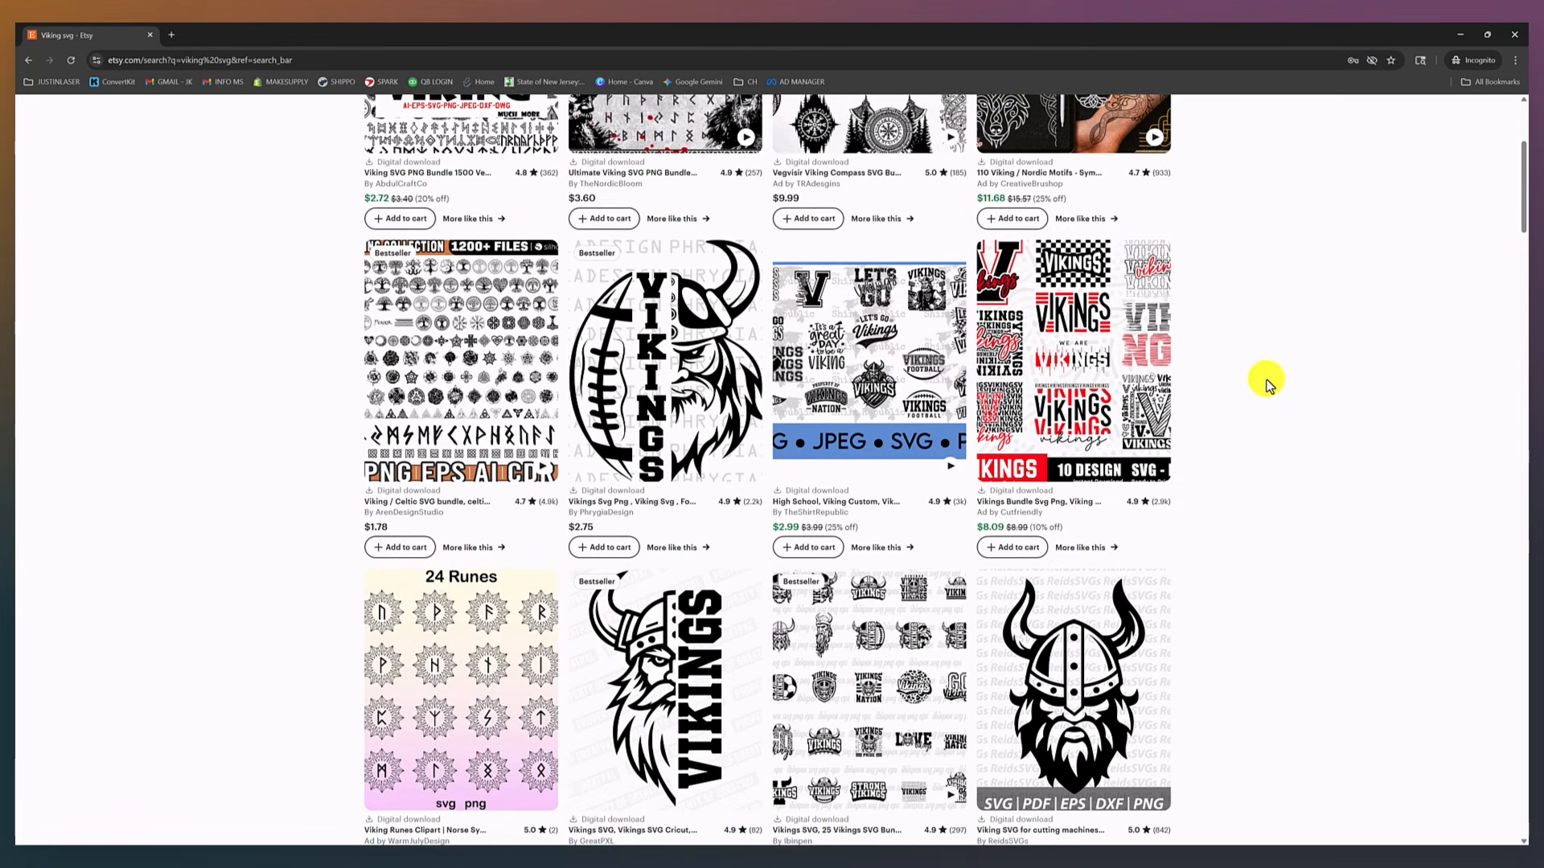
pyautogui.scroll(-5, 1262, 382)
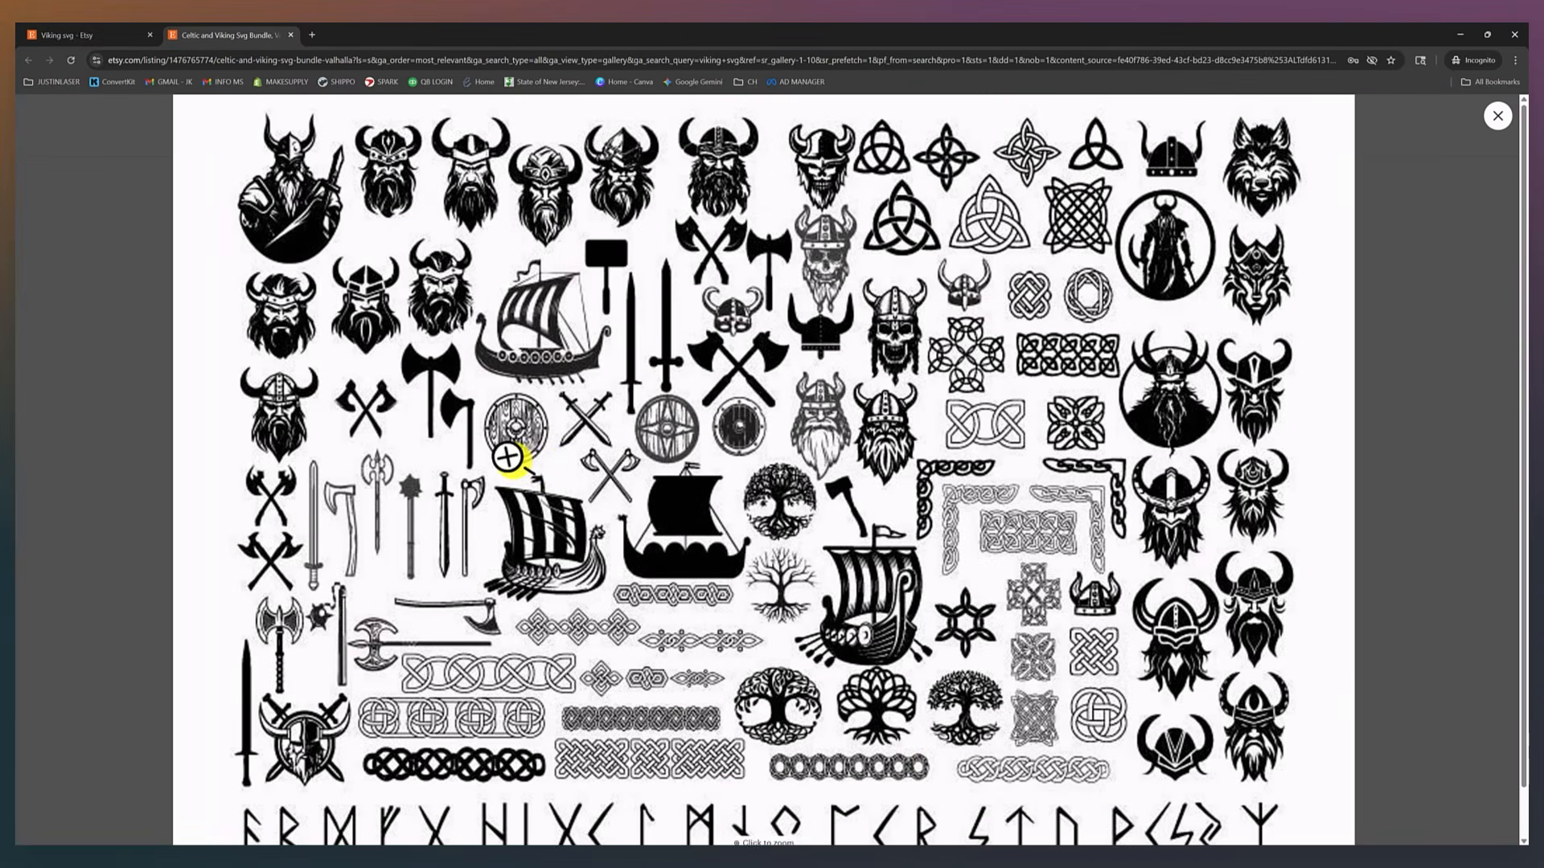
pyautogui.click(535, 450)
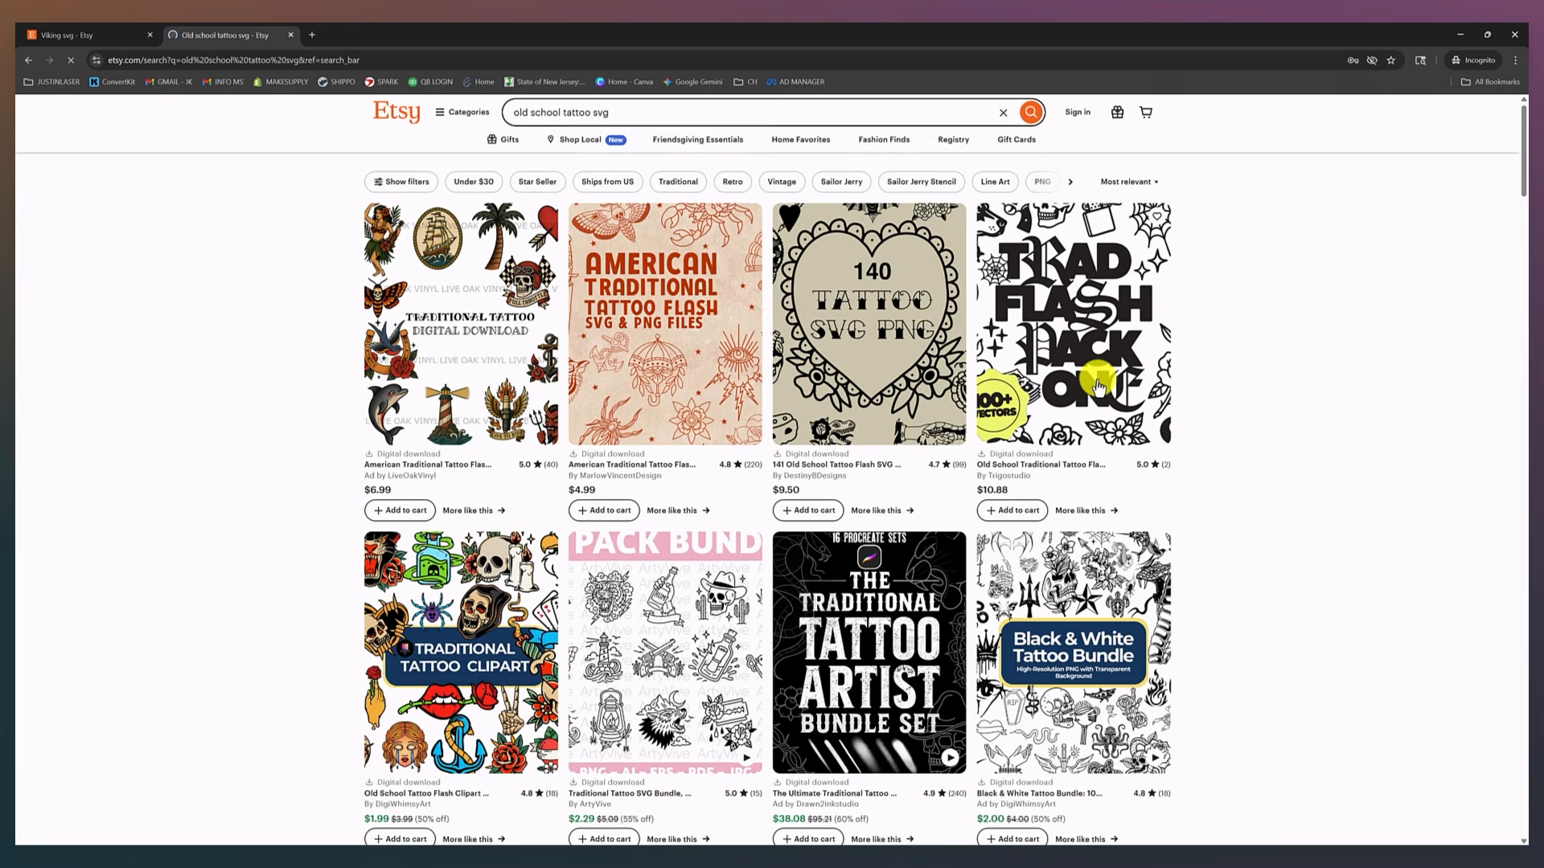
# - Browse the Etsy listings for "old school tattoo svg"
pyautogui.scroll(-2, 1098, 389)
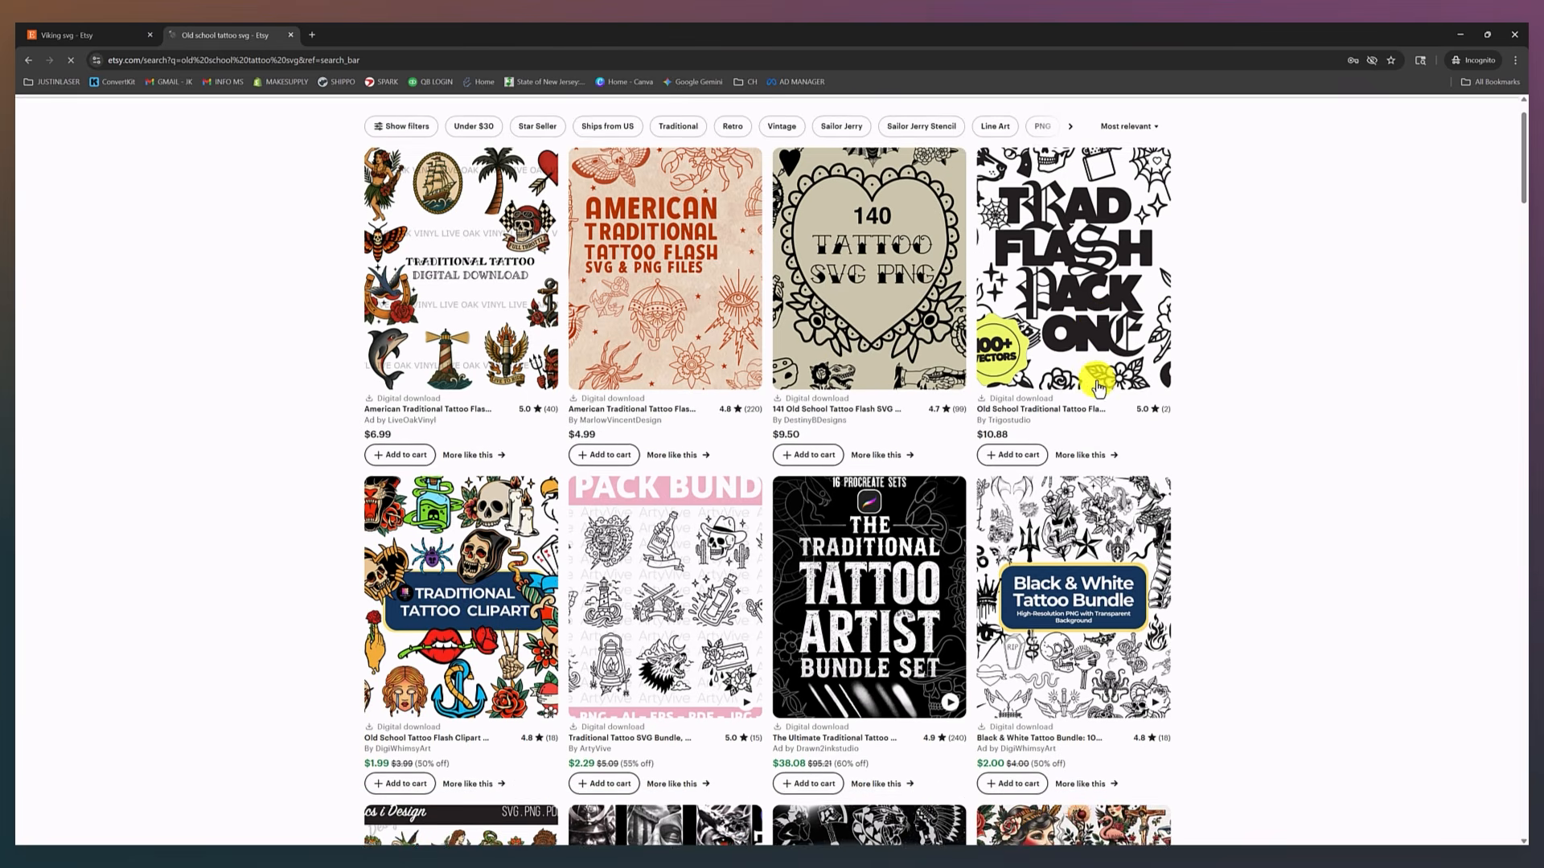
pyautogui.scroll(-10, 1098, 388)
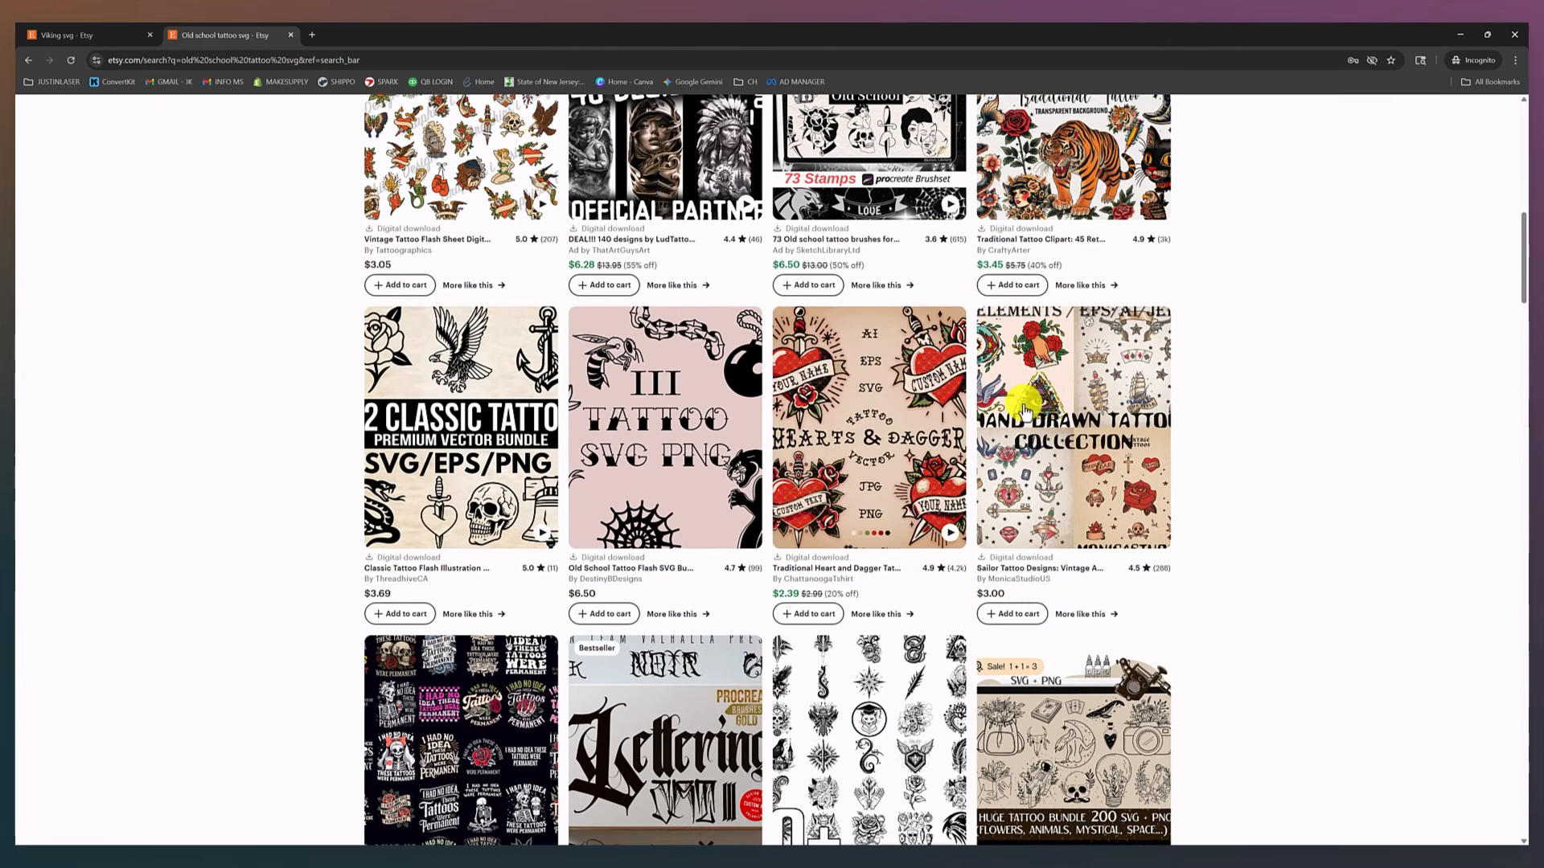
pyautogui.scroll(-2, 871, 473)
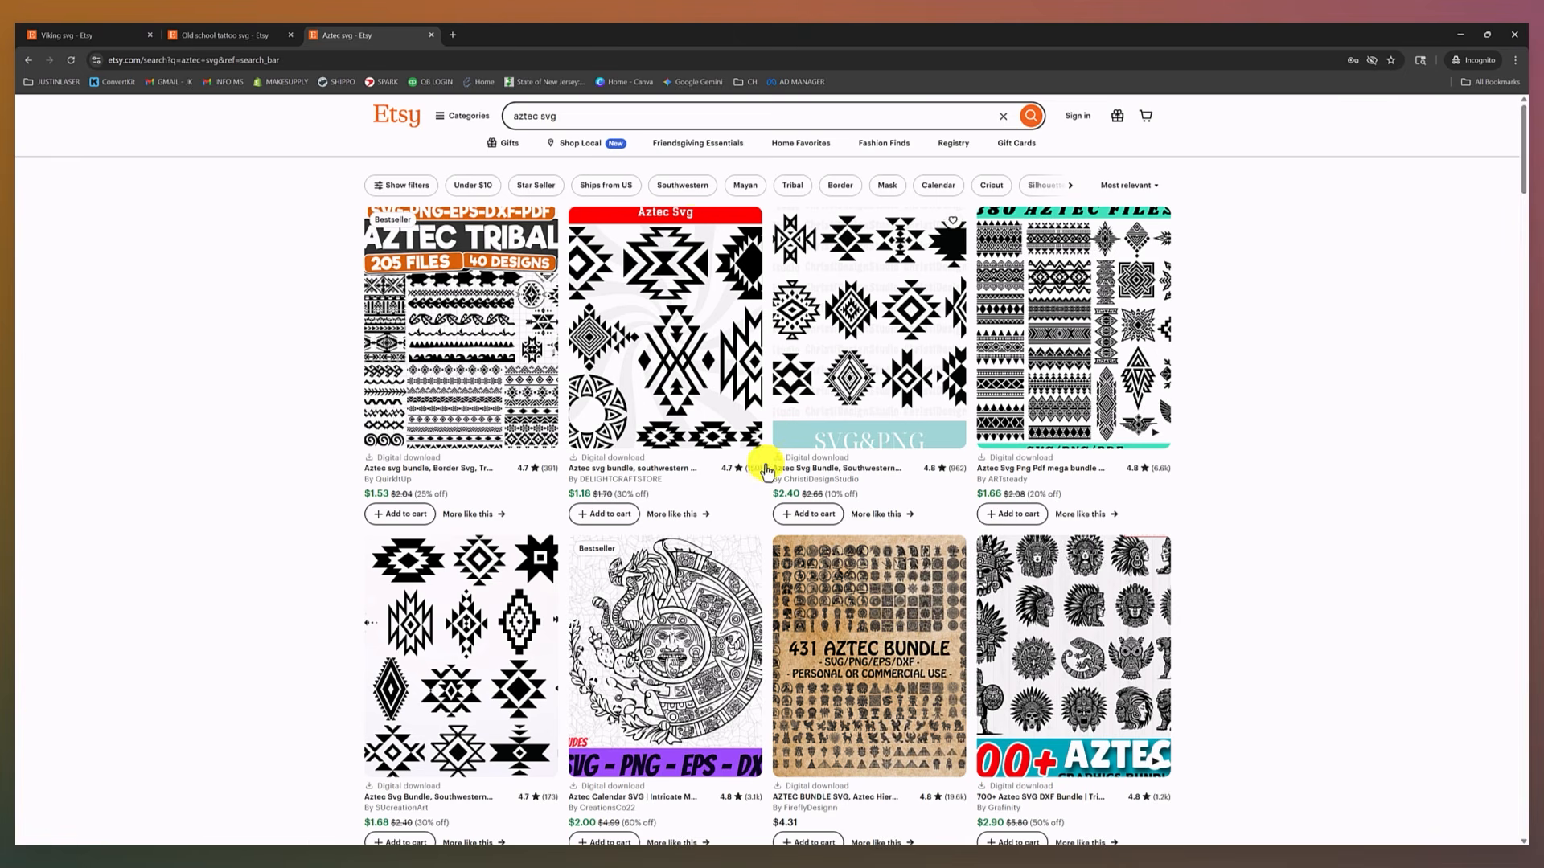
# - Open the 700+ Aztec SVG DXF Bundle listing and view its preview images of the included designs
pyautogui.click(1032, 595)
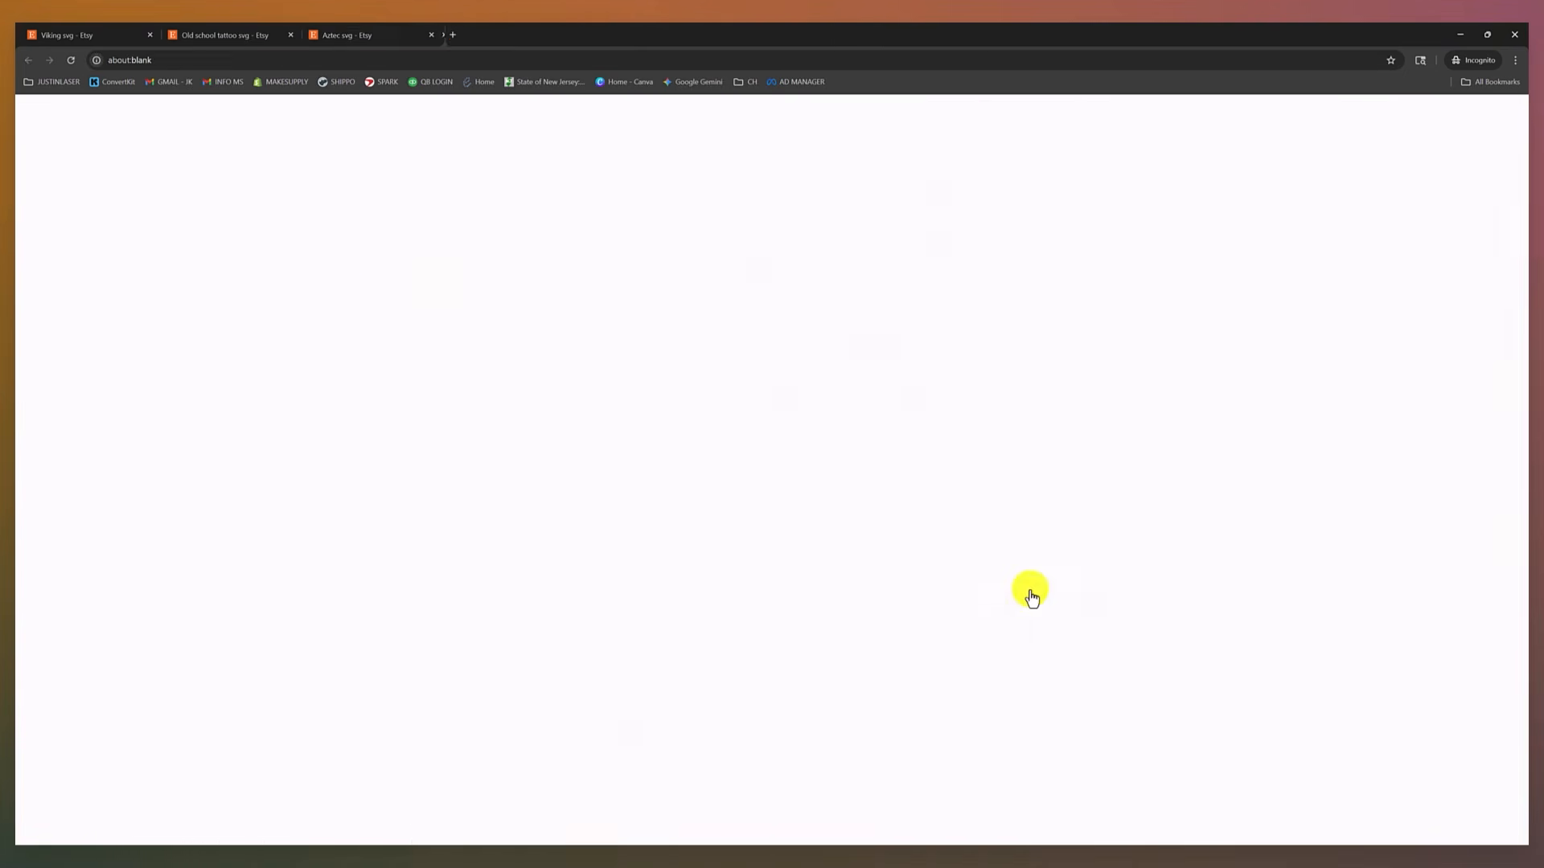
pyautogui.click(855, 415)
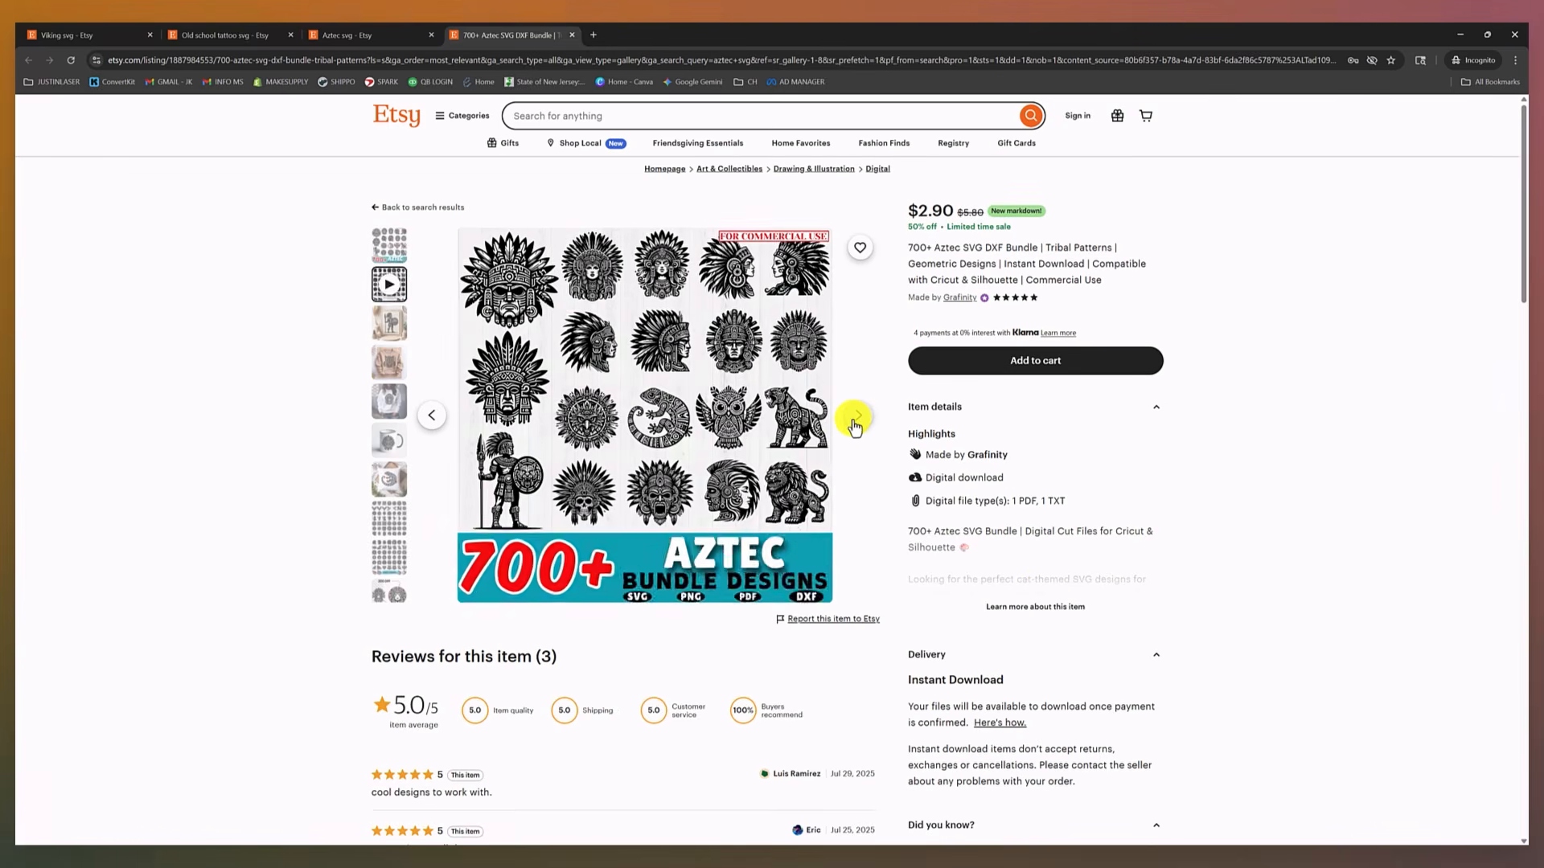
pyautogui.click(389, 519)
pyautogui.click(389, 556)
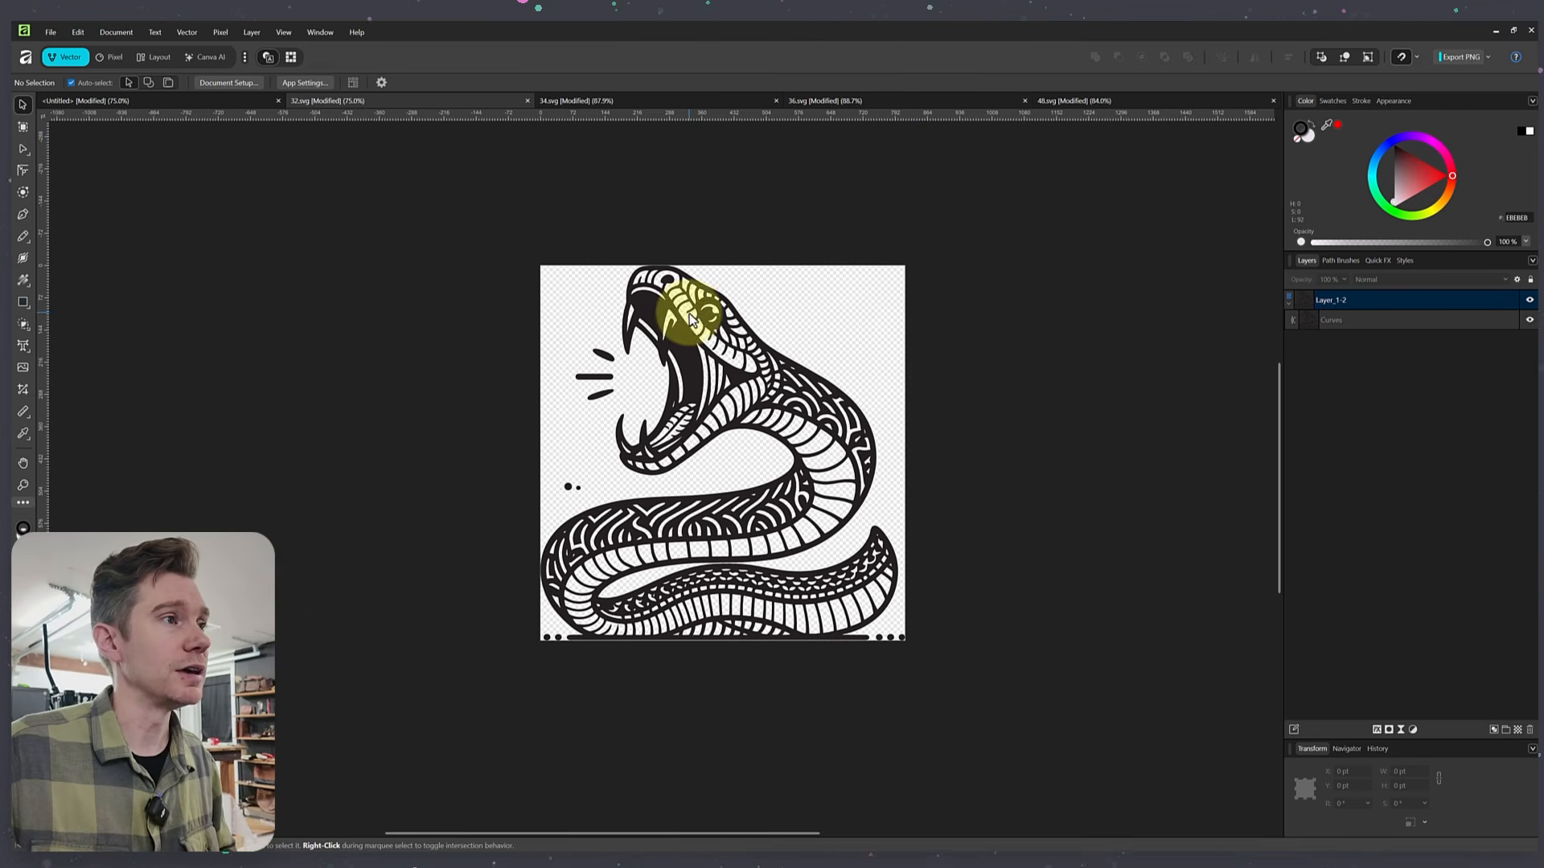
# - Switch to Affinity and review the artwork in 34.svg, 36.svg and 48.svg, ending on the untitled document
pyautogui.click(607, 100)
pyautogui.click(770, 370)
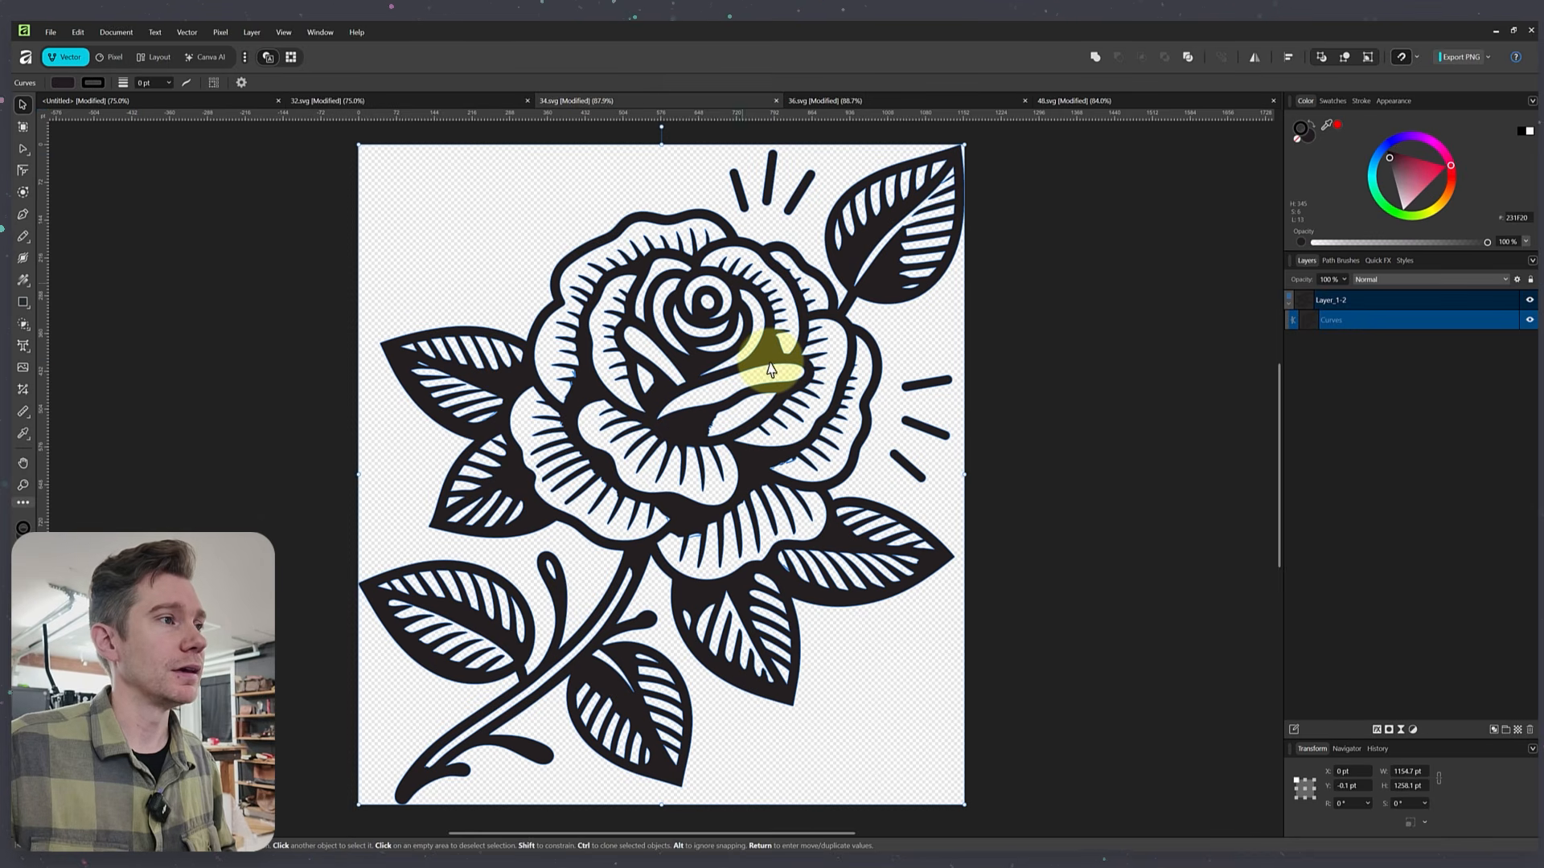
pyautogui.click(900, 101)
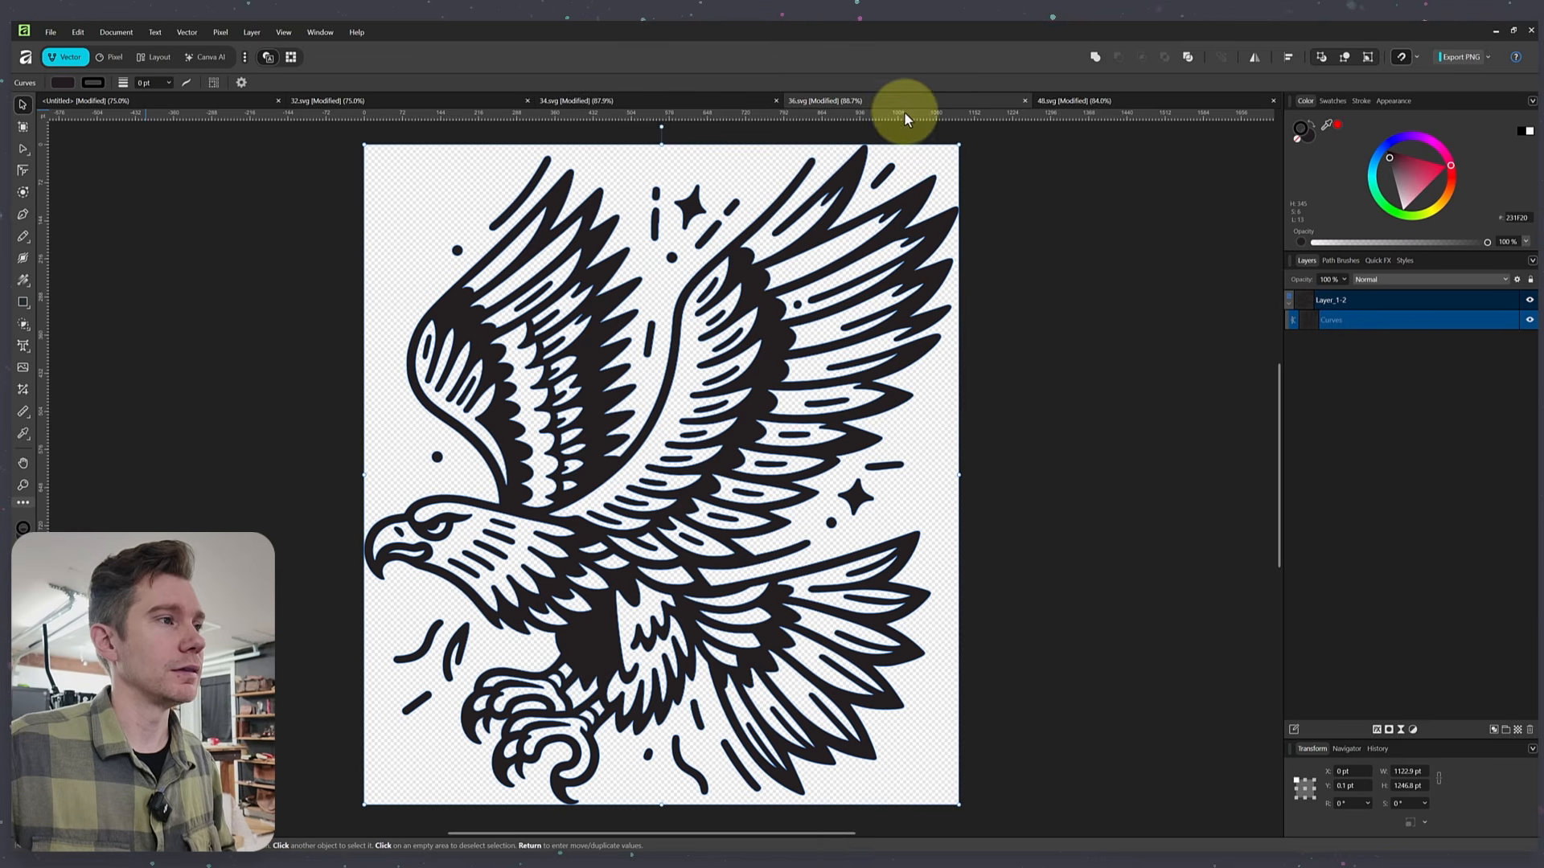
pyautogui.click(1094, 101)
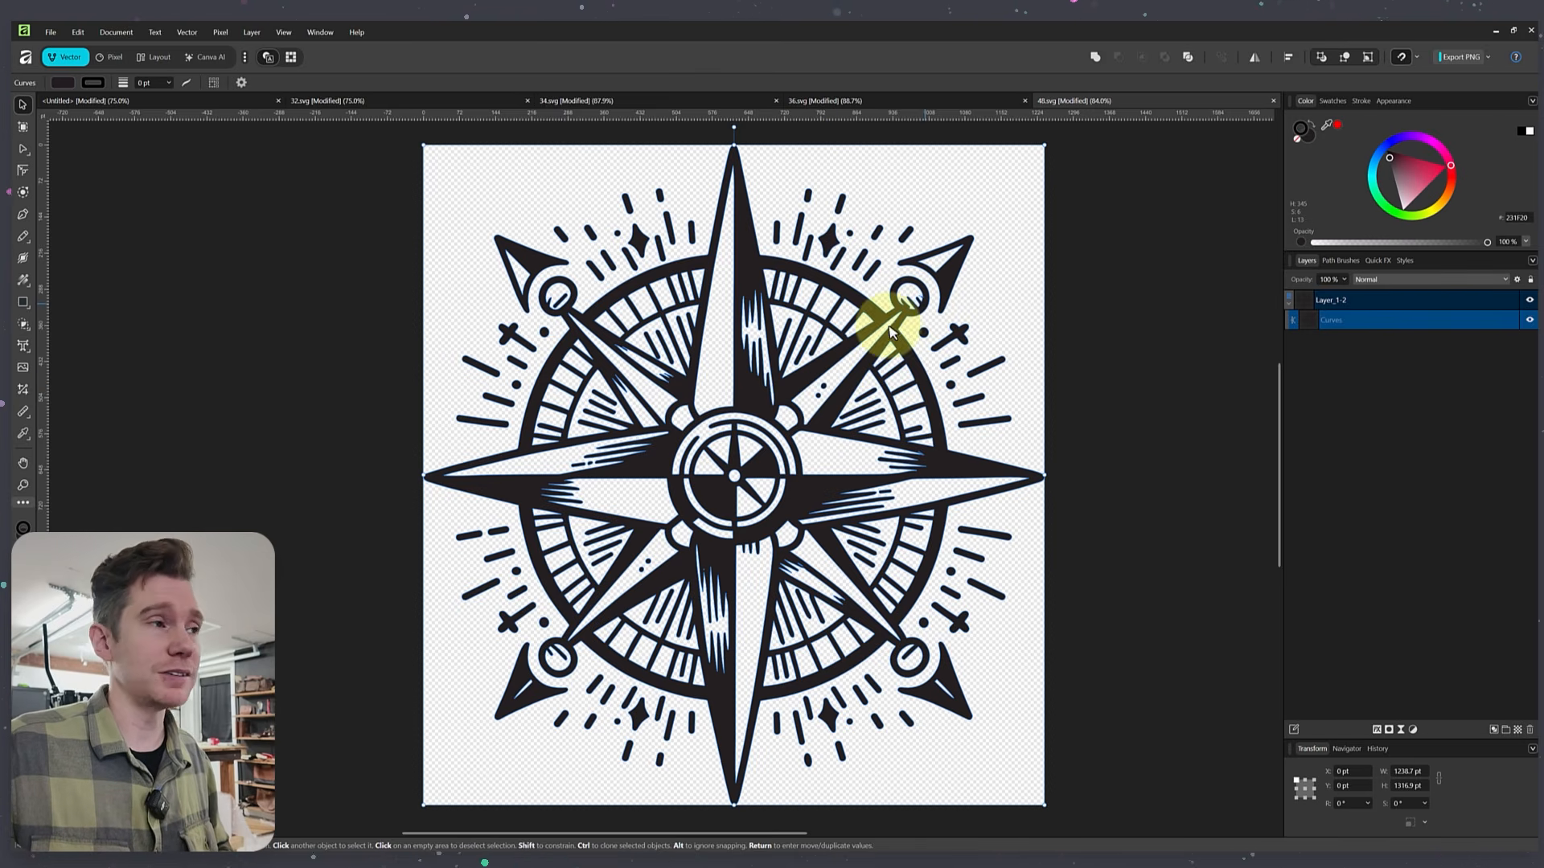
pyautogui.click(238, 101)
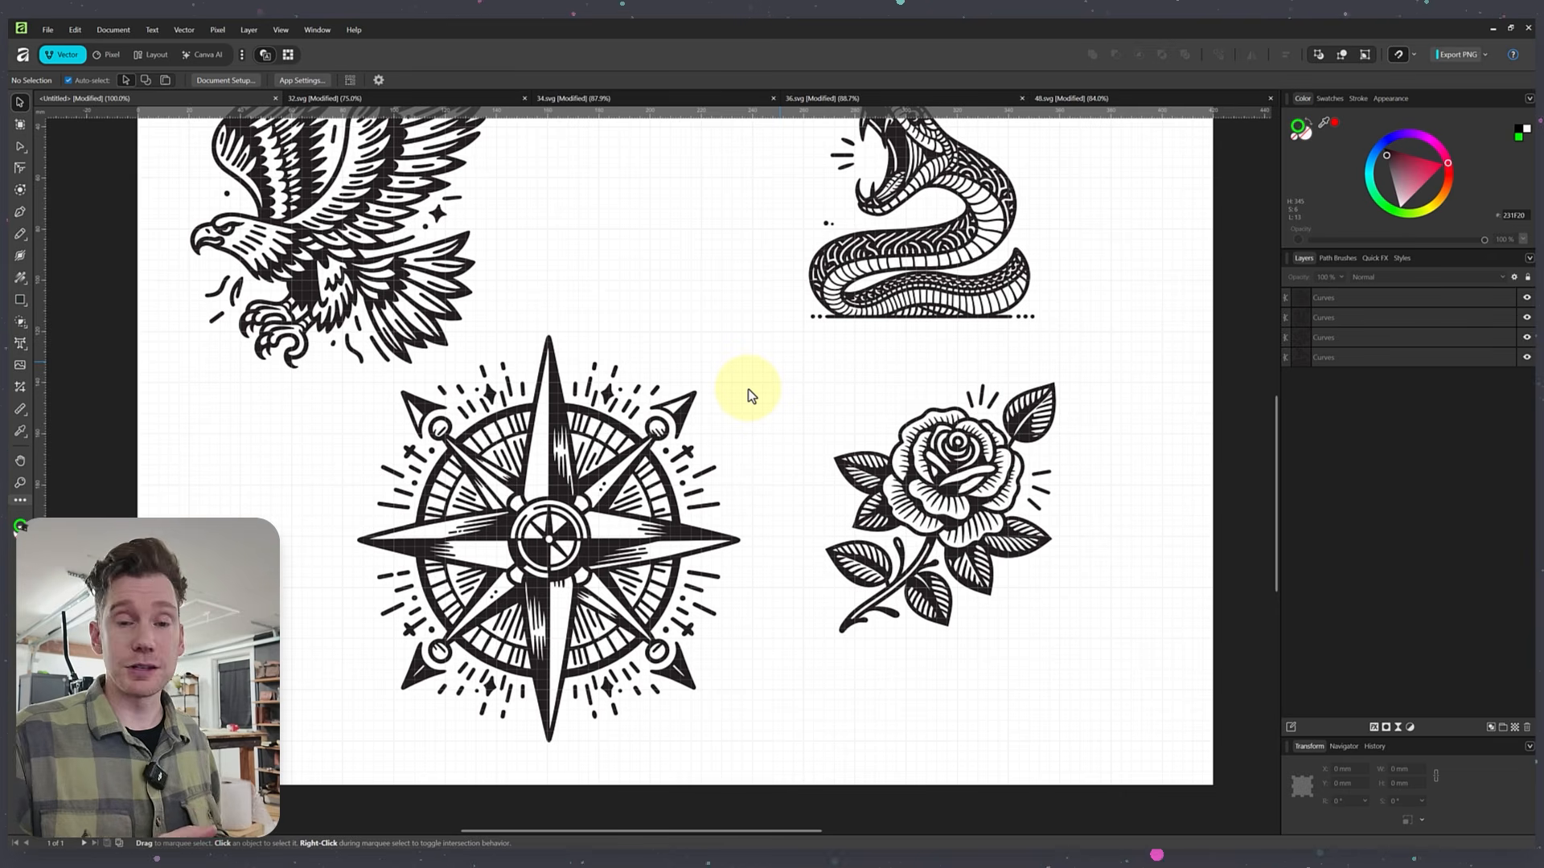
# - Move the snake onto the upper right part of the compass so the two designs overlap, and deselect it
pyautogui.click(870, 252)
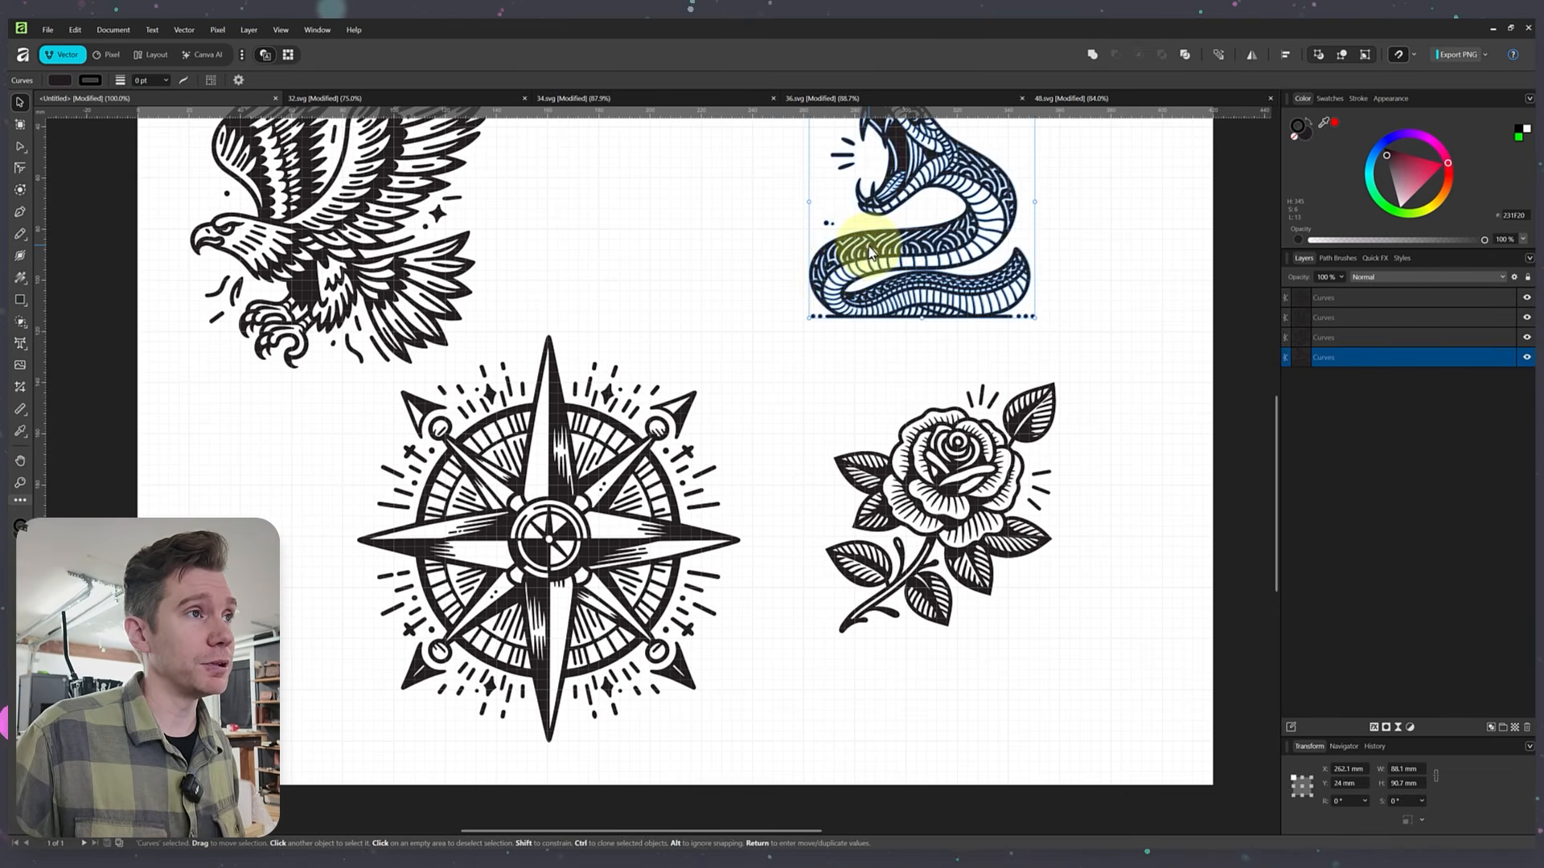
pyautogui.moveTo(870, 251); pyautogui.dragTo(608, 480)
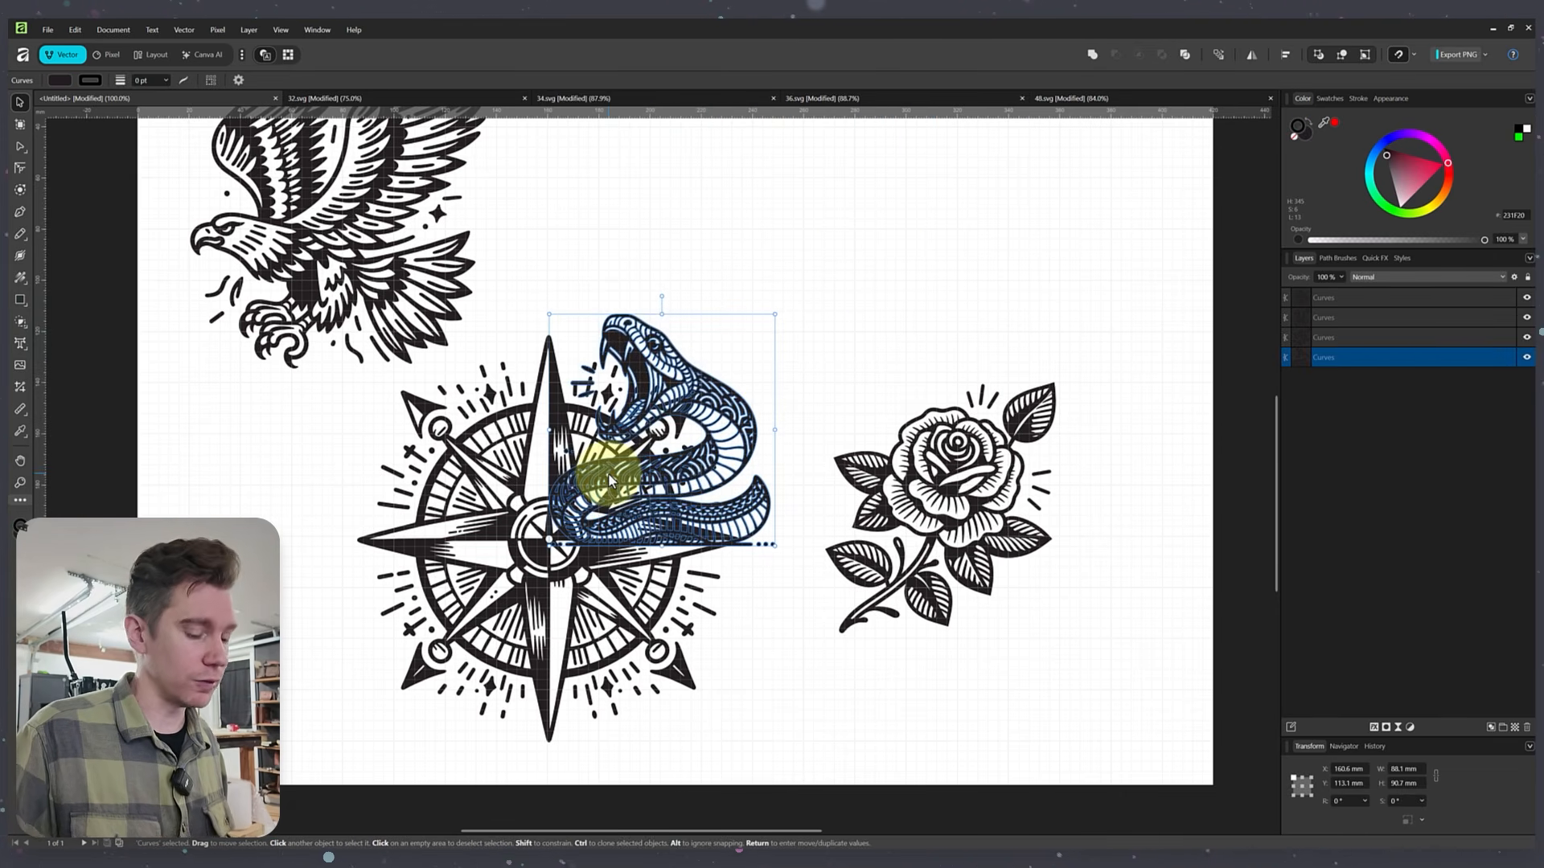
pyautogui.scroll(3, 608, 480)
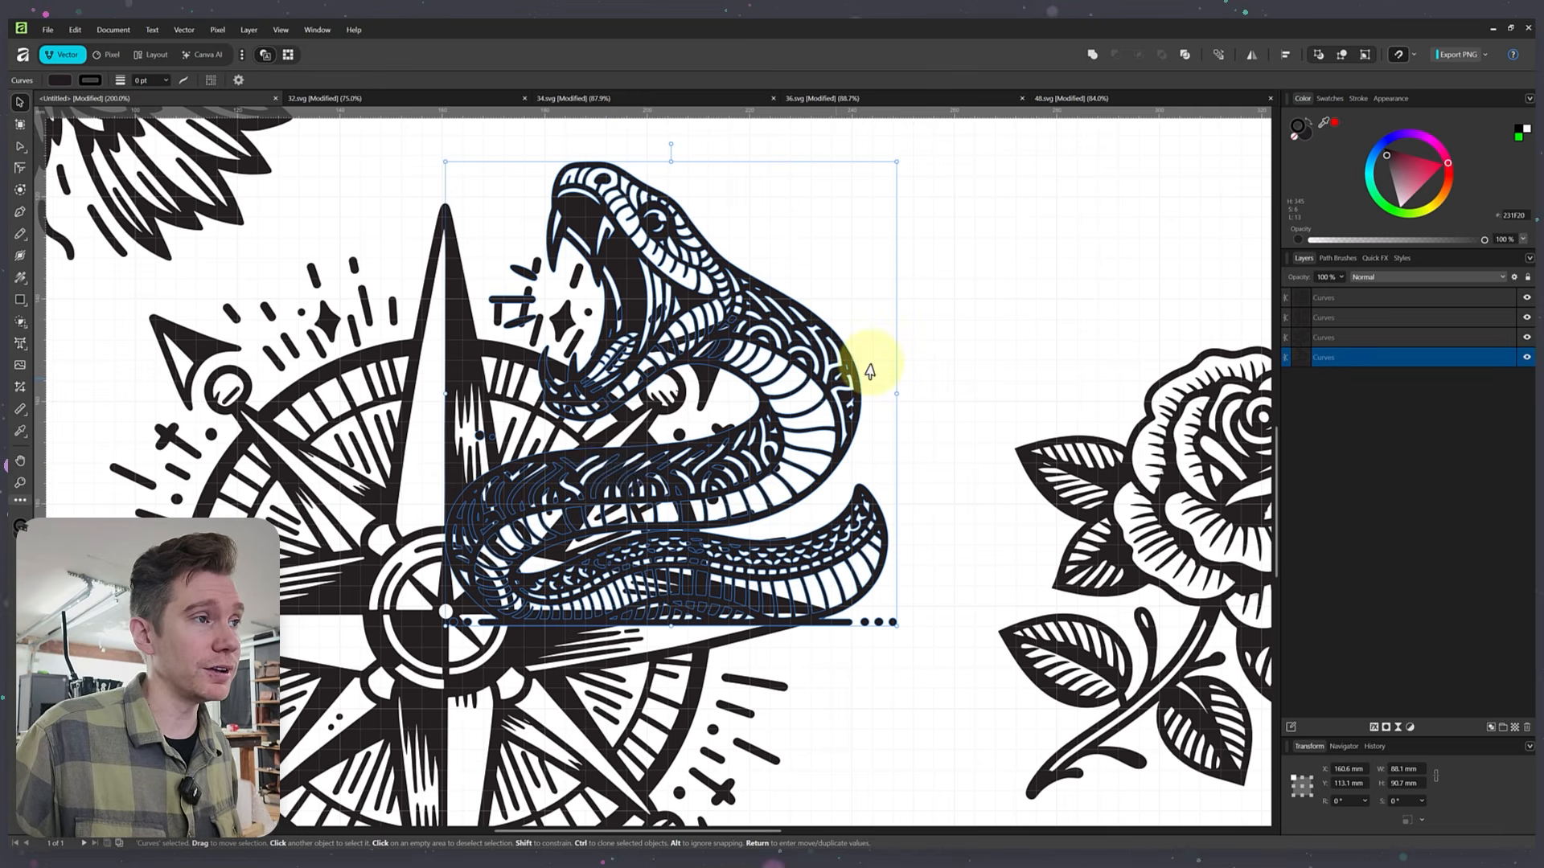
pyautogui.click(923, 345)
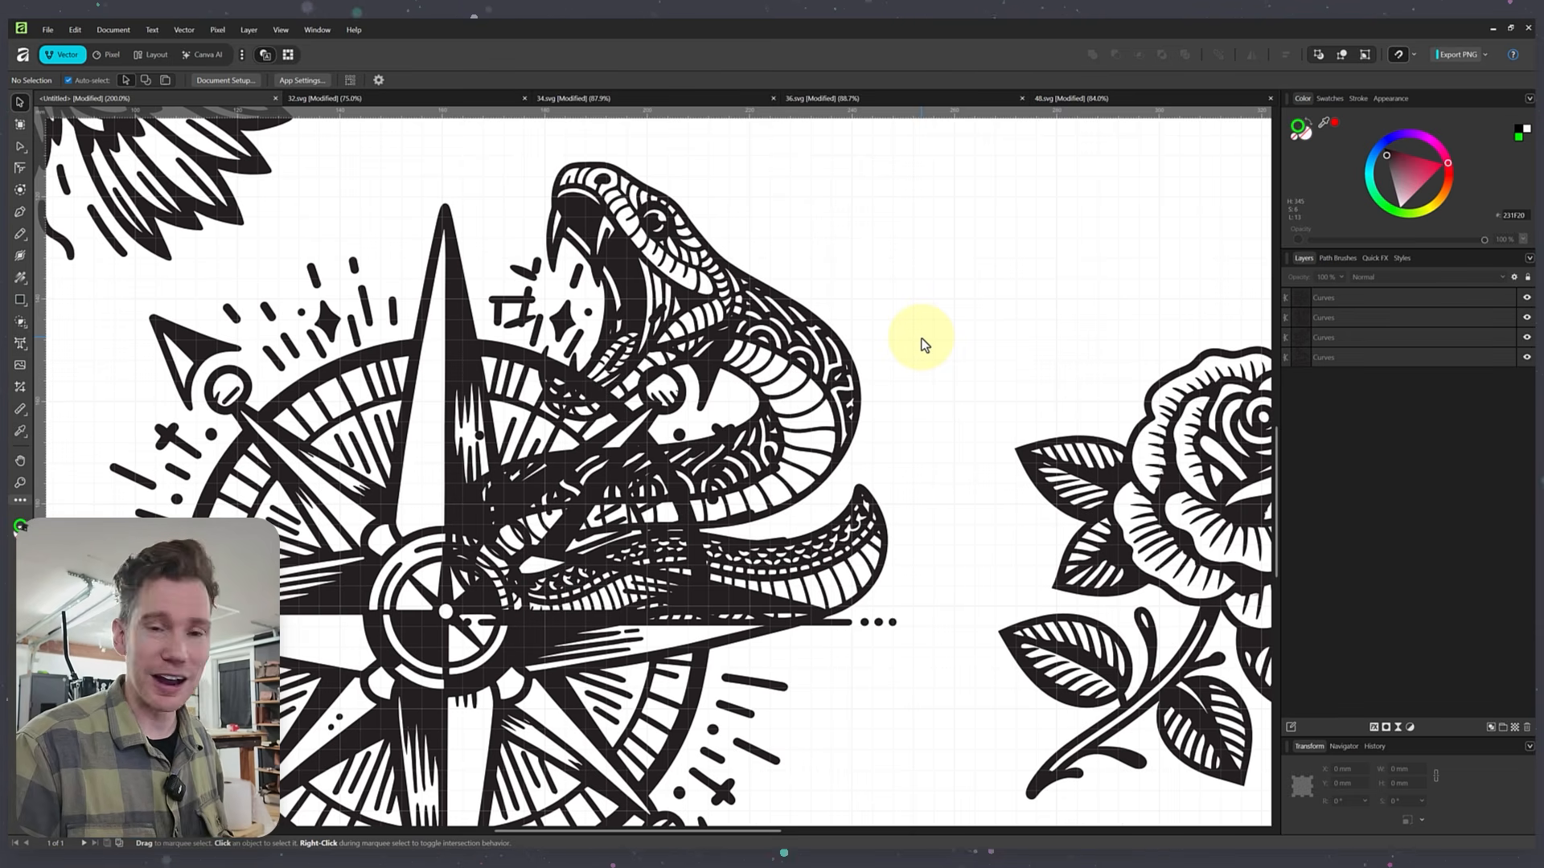
# - Move the snake off the compass into the empty area above the rose
pyautogui.hotkey('ctrl', '-')
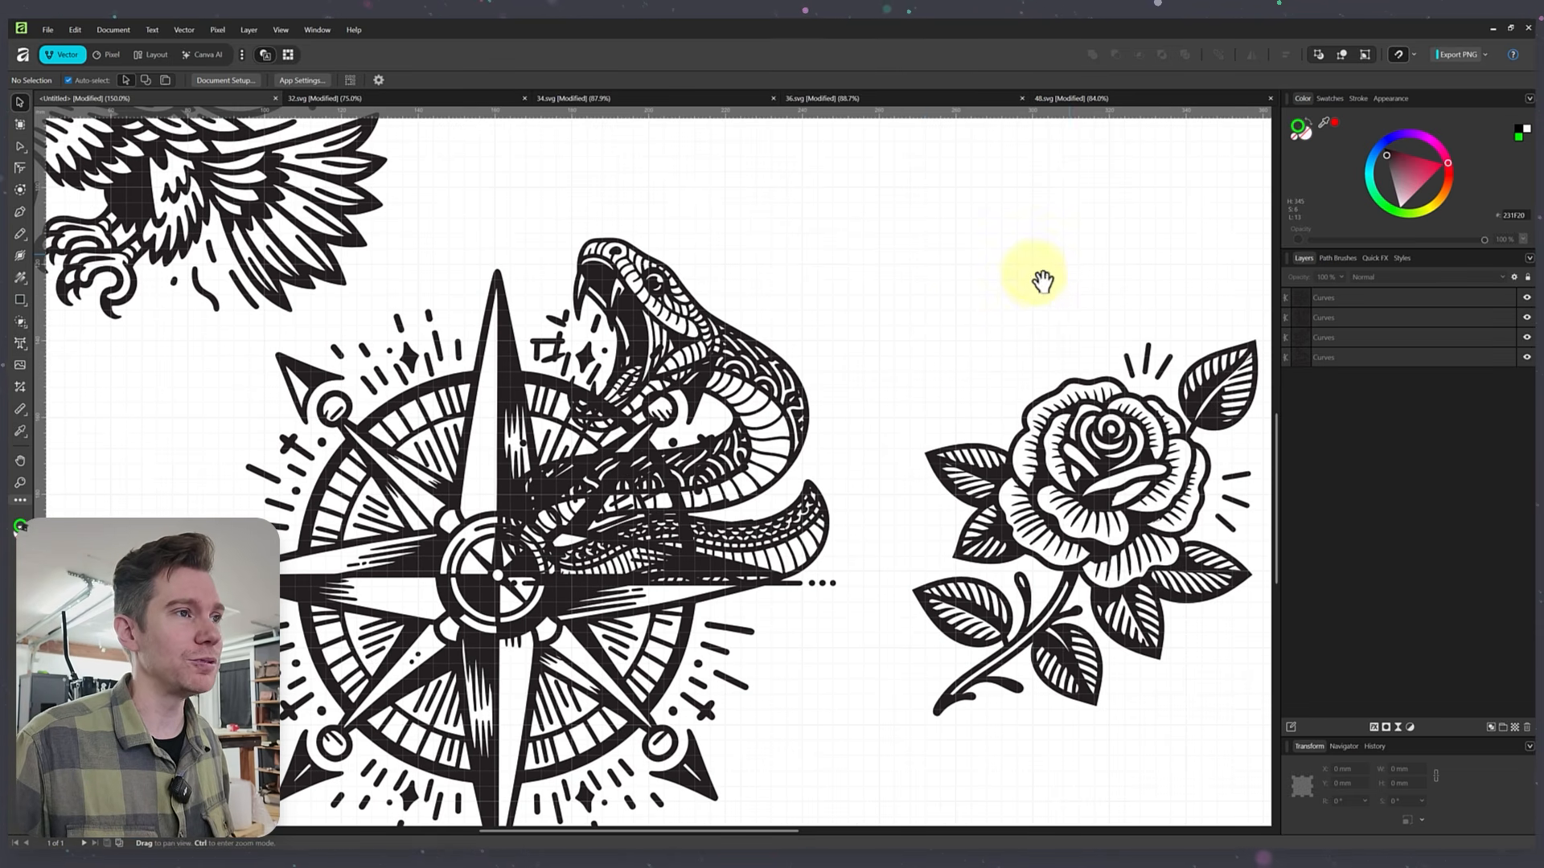
pyautogui.moveTo(1034, 275); pyautogui.dragTo(951, 403)
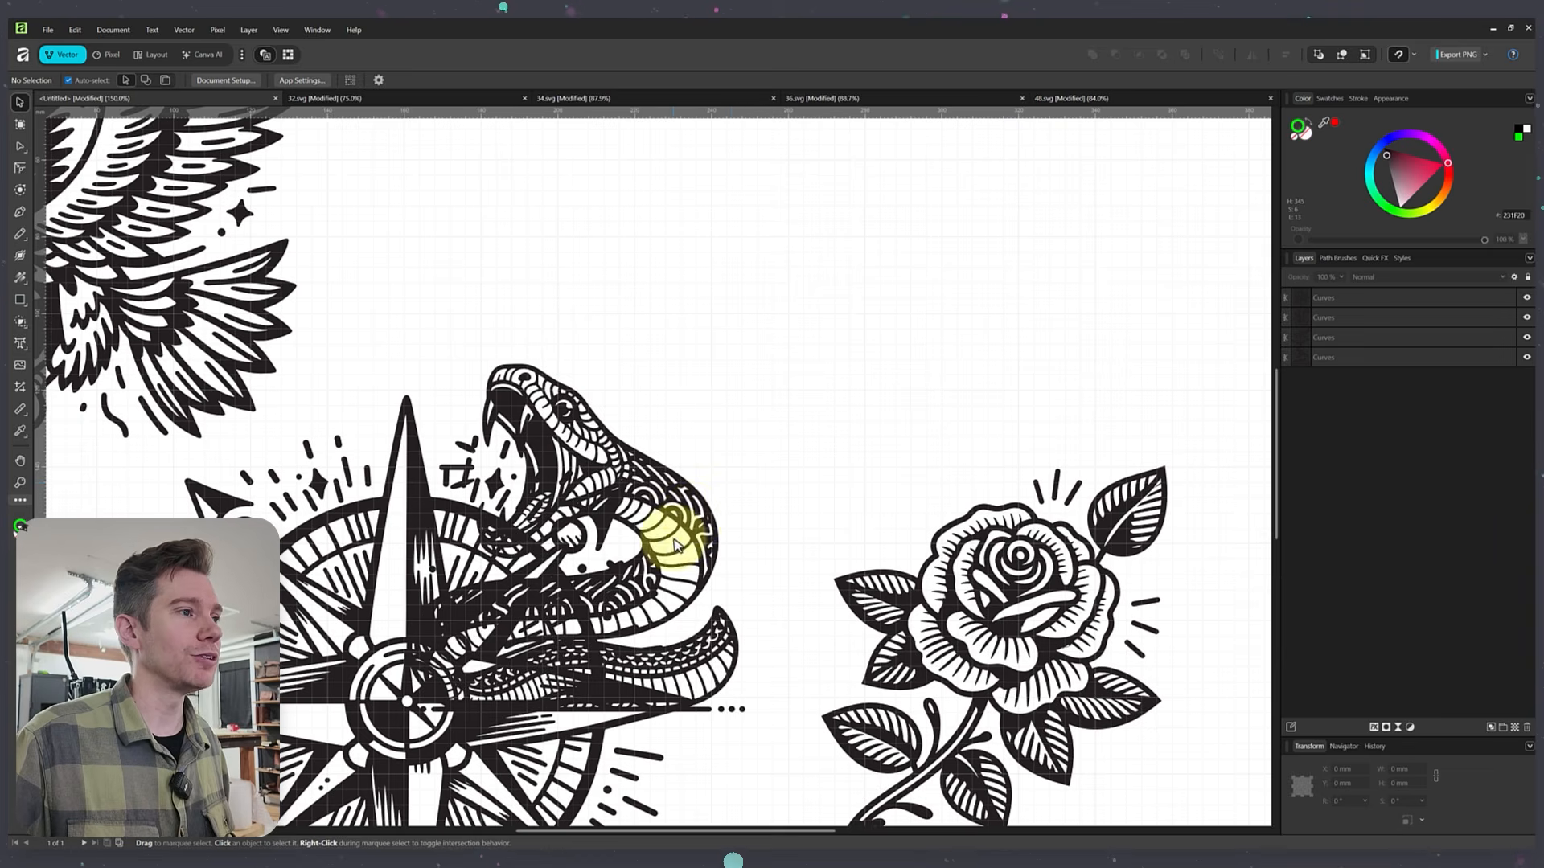
pyautogui.moveTo(698, 519); pyautogui.dragTo(948, 287)
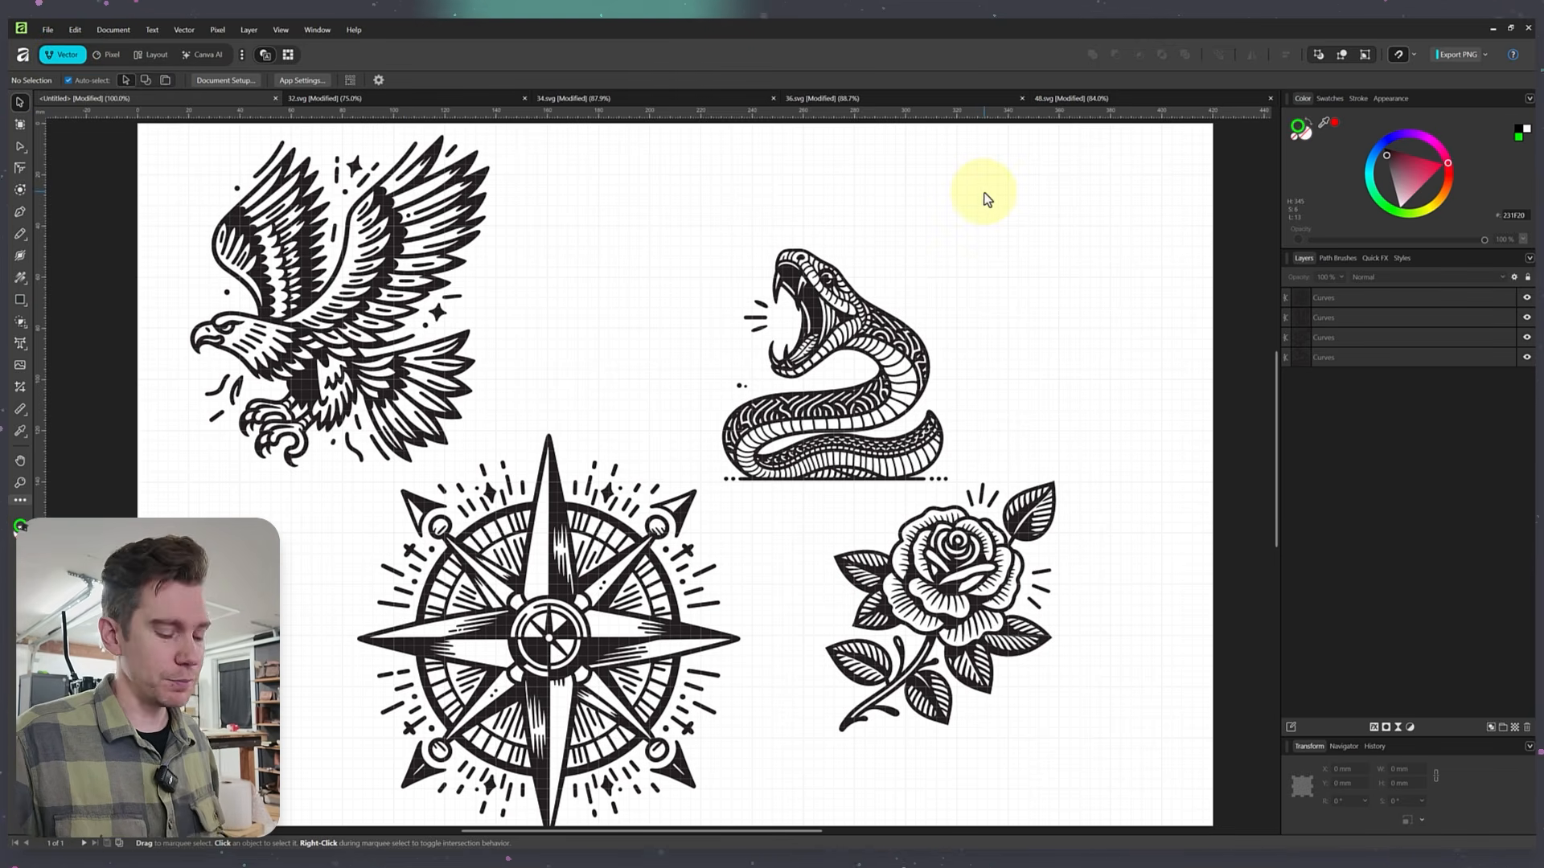
pyautogui.hotkey('ctrl', '-')
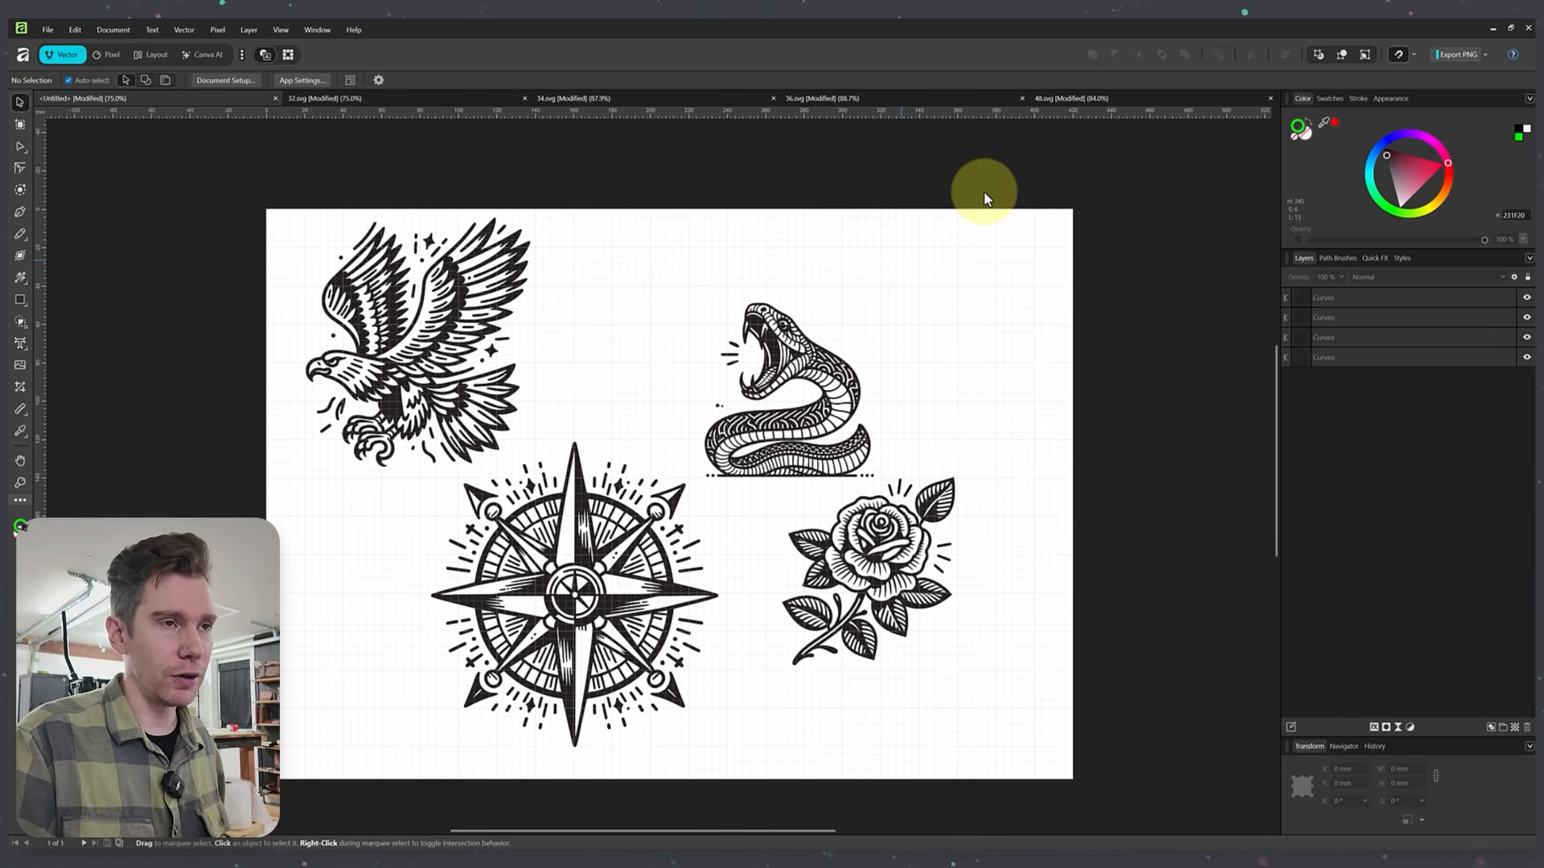
pyautogui.hotkey('ctrl', '+')
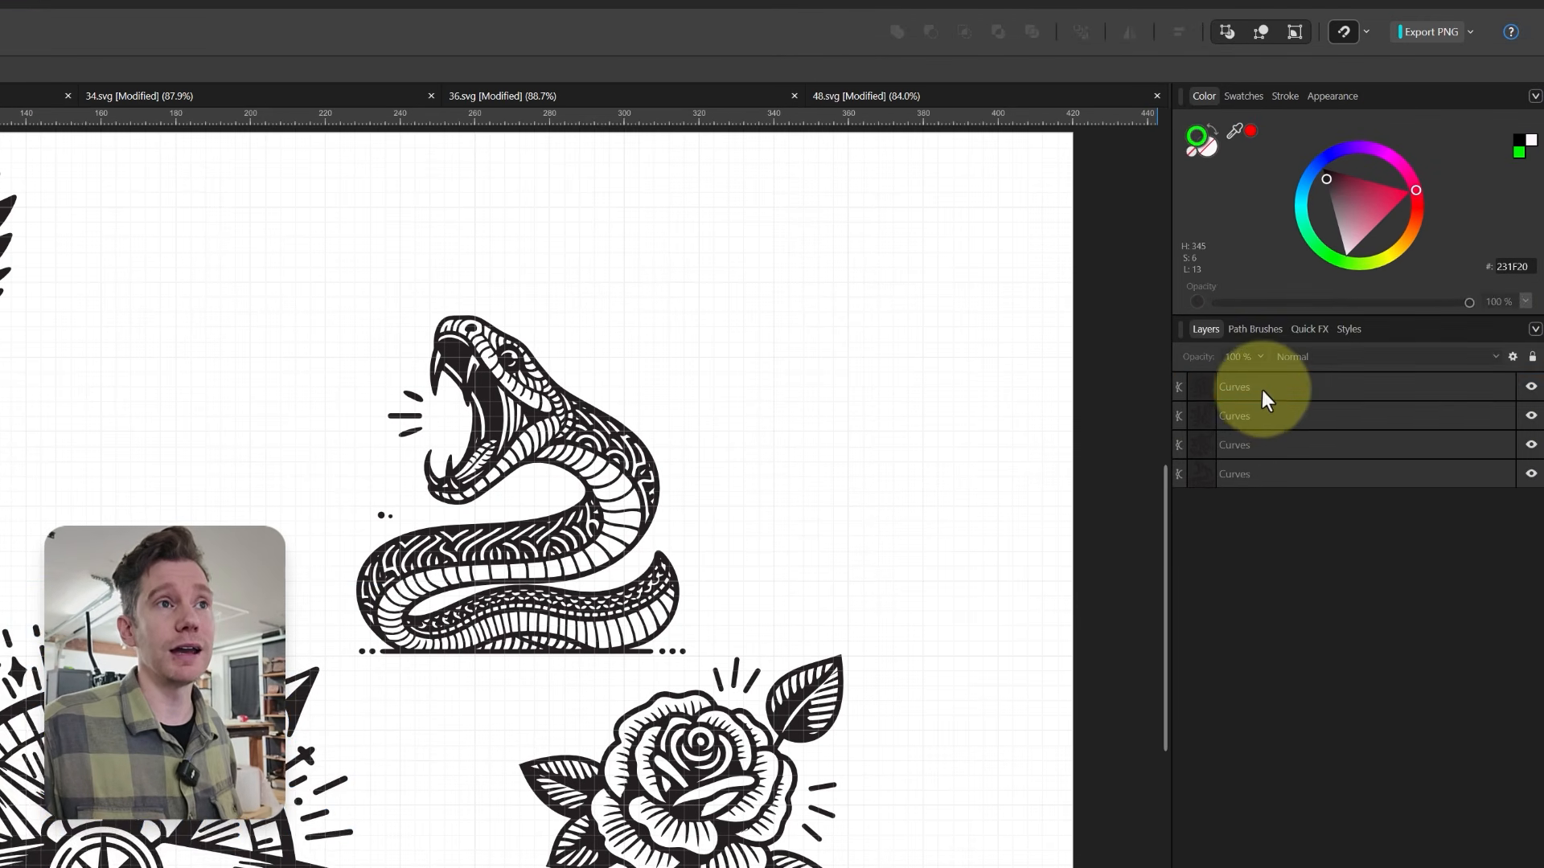
# - Select each of the four Curves layers in turn to identify which artwork each one holds
pyautogui.click(1262, 390)
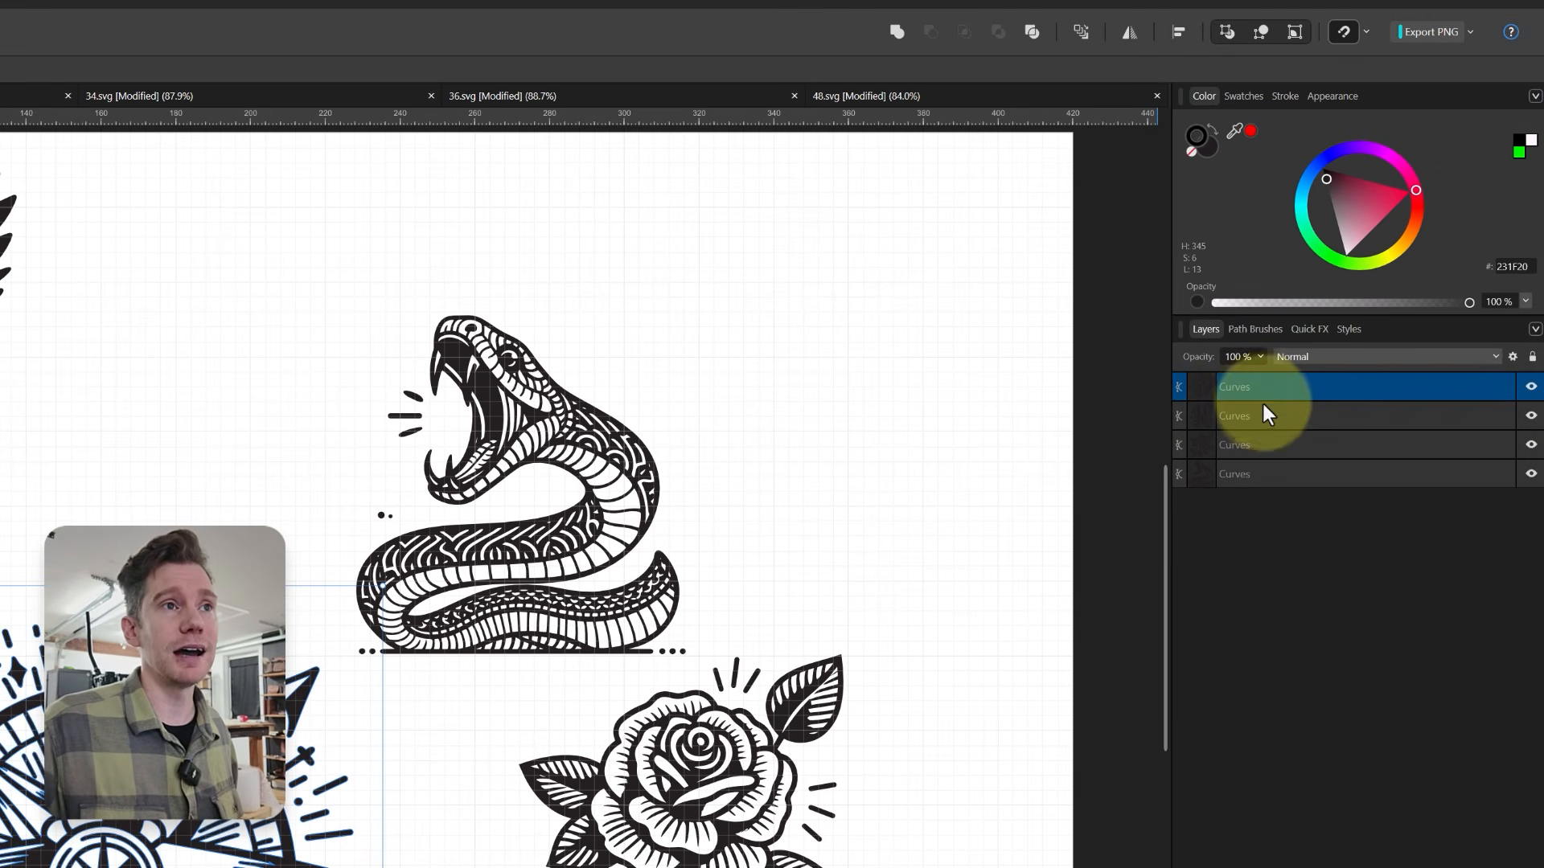
pyautogui.click(1264, 408)
pyautogui.click(1267, 452)
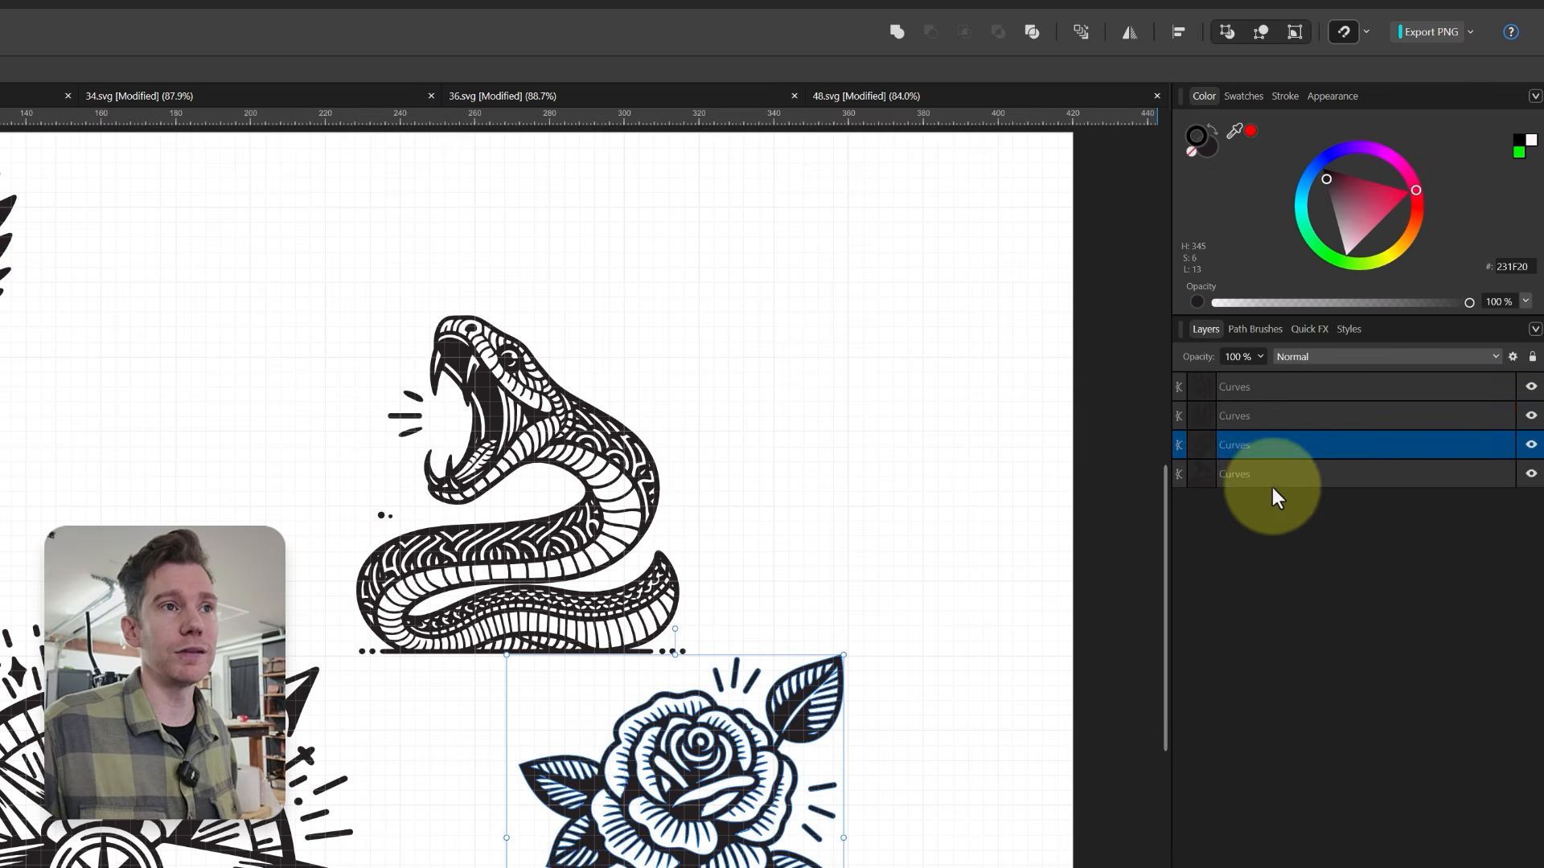
pyautogui.click(1272, 482)
pyautogui.click(1271, 442)
pyautogui.click(1274, 416)
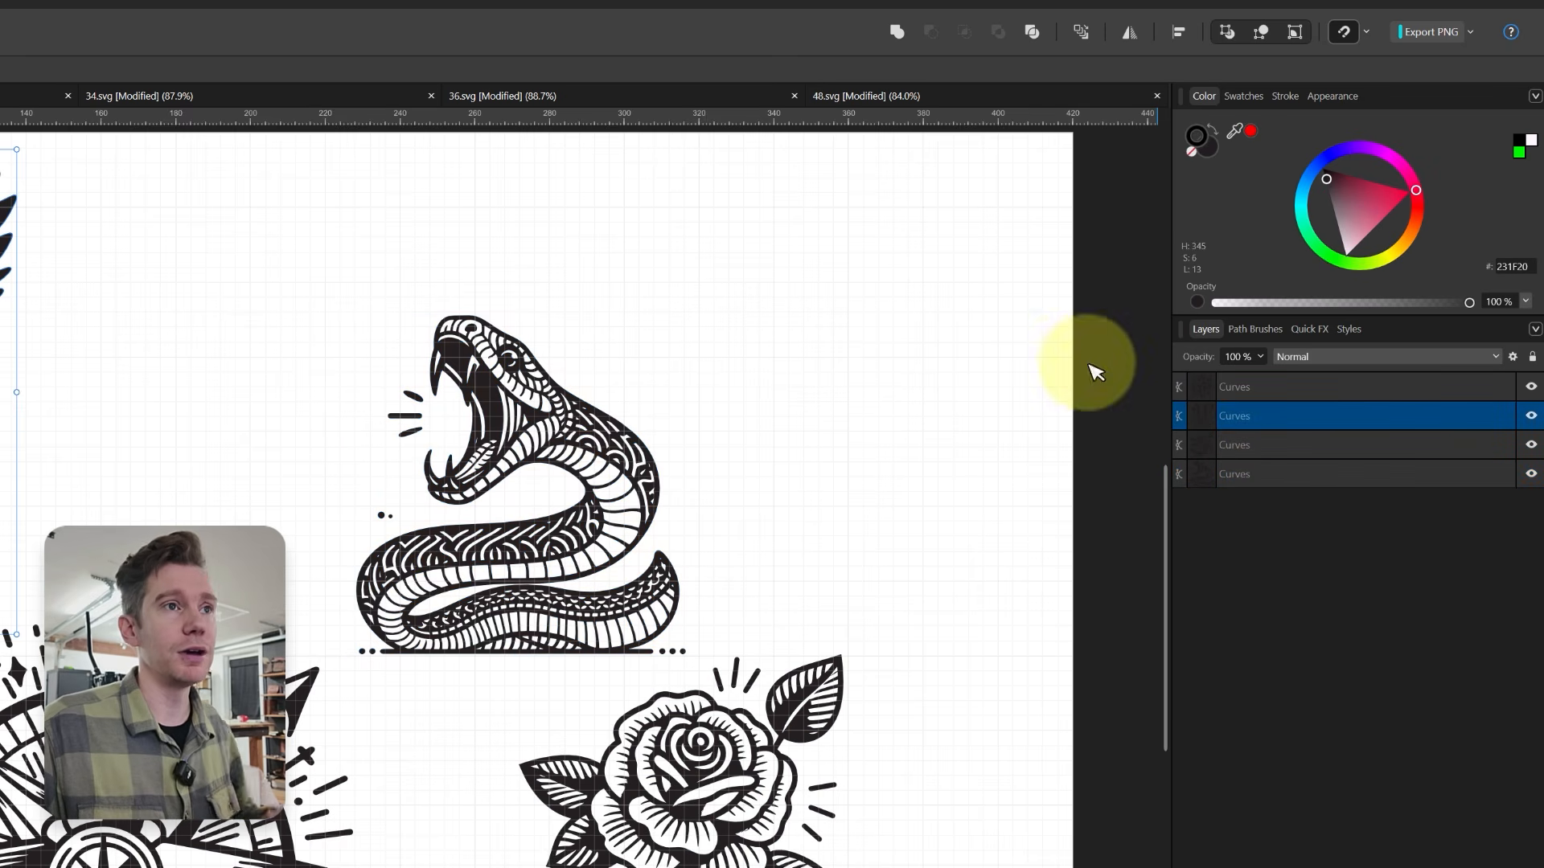
pyautogui.click(1412, 394)
pyautogui.click(1379, 419)
pyautogui.click(1380, 449)
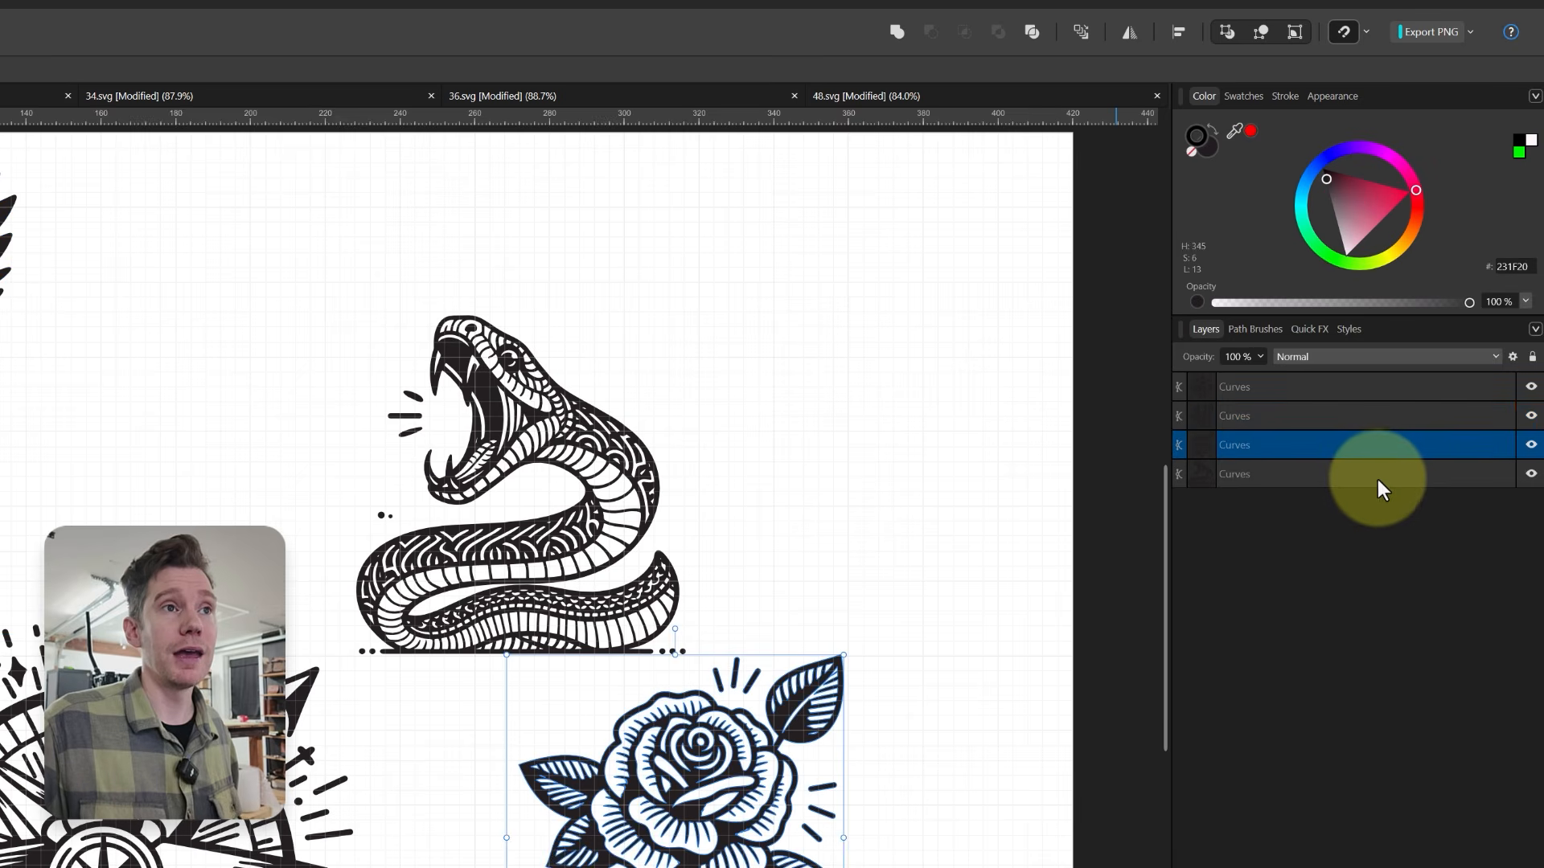
pyautogui.click(1371, 475)
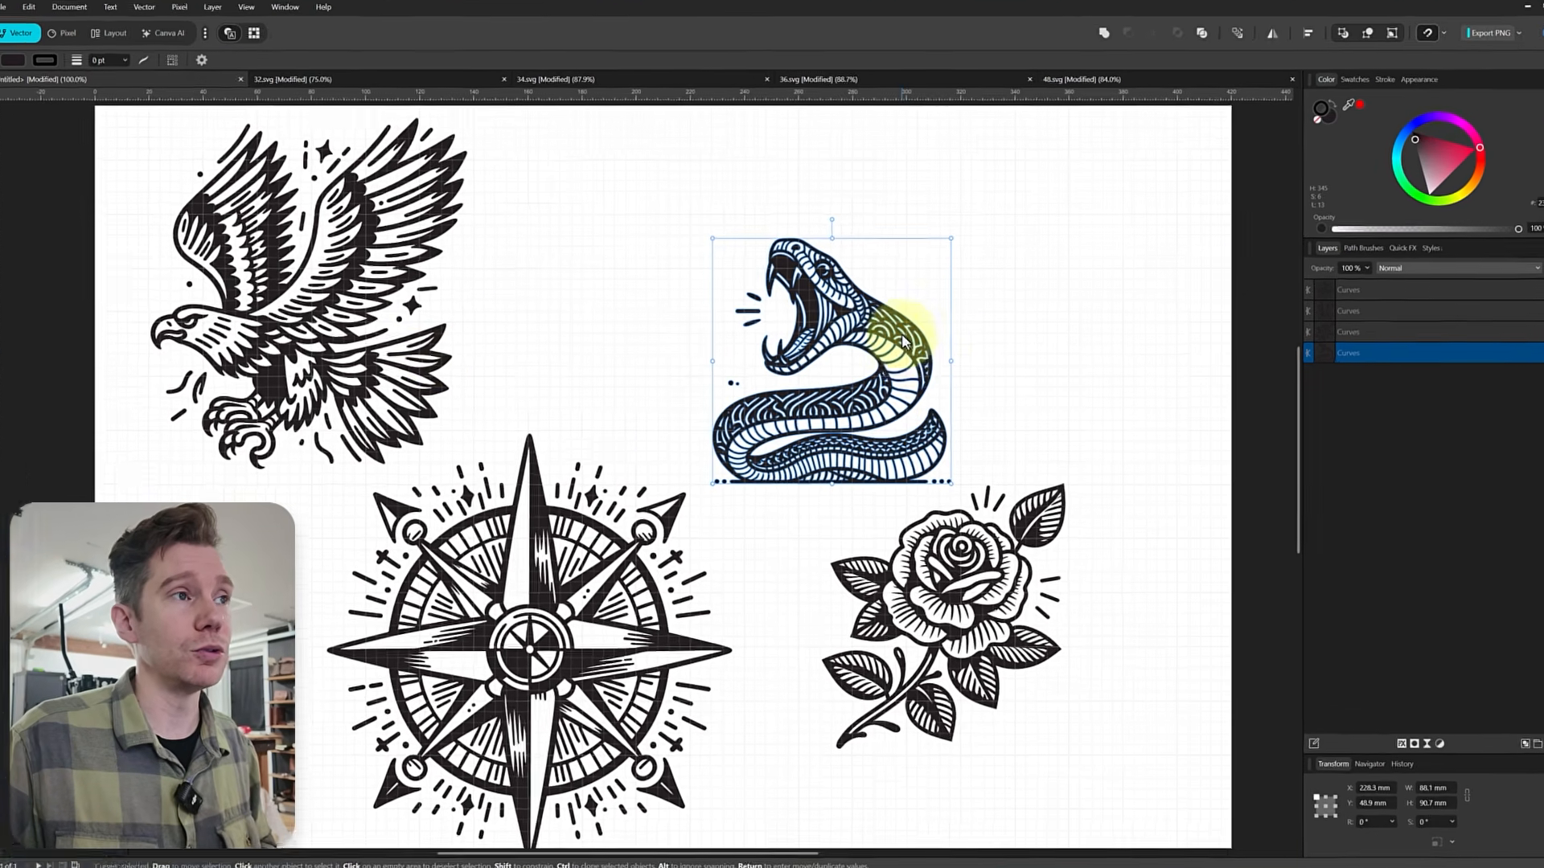
# - Step through the Curves layers again to check which design each one highlights on the page
pyautogui.rightClick(904, 374)
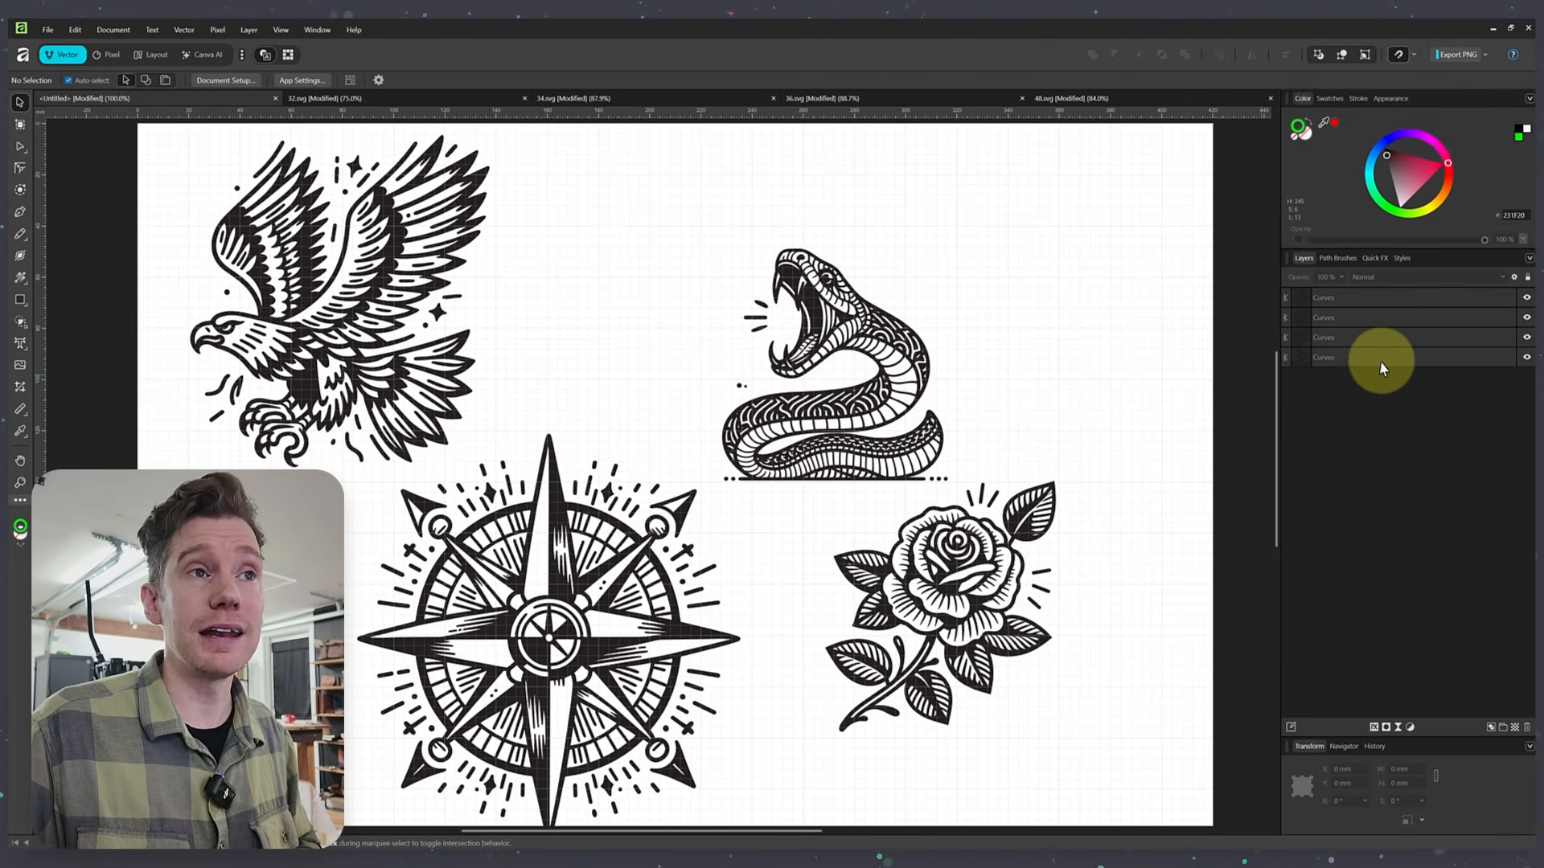
pyautogui.click(1354, 352)
pyautogui.click(1359, 336)
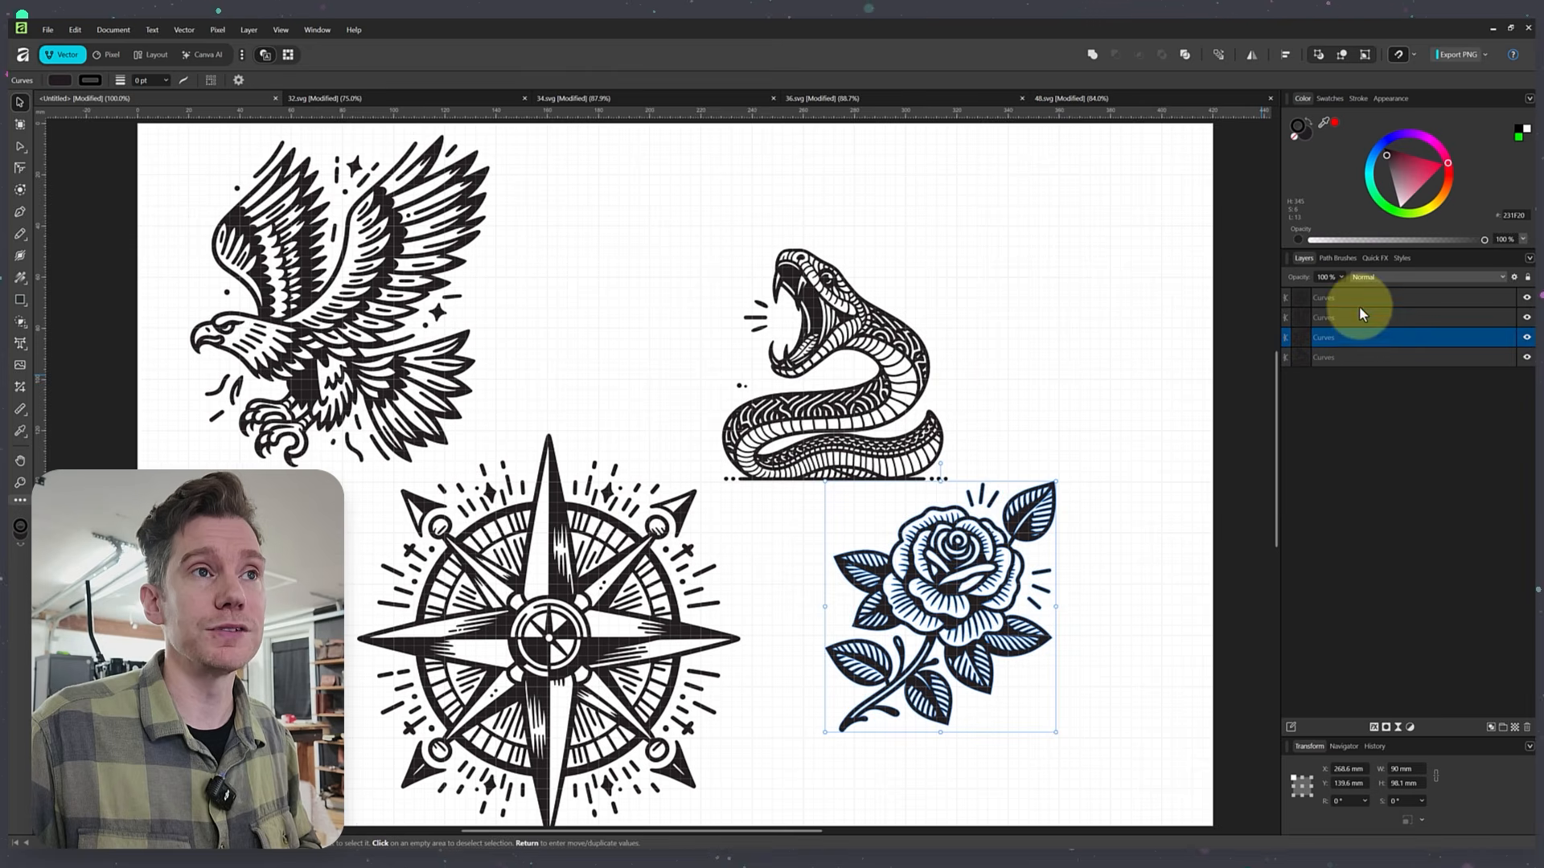
pyautogui.click(1358, 308)
pyautogui.click(1357, 297)
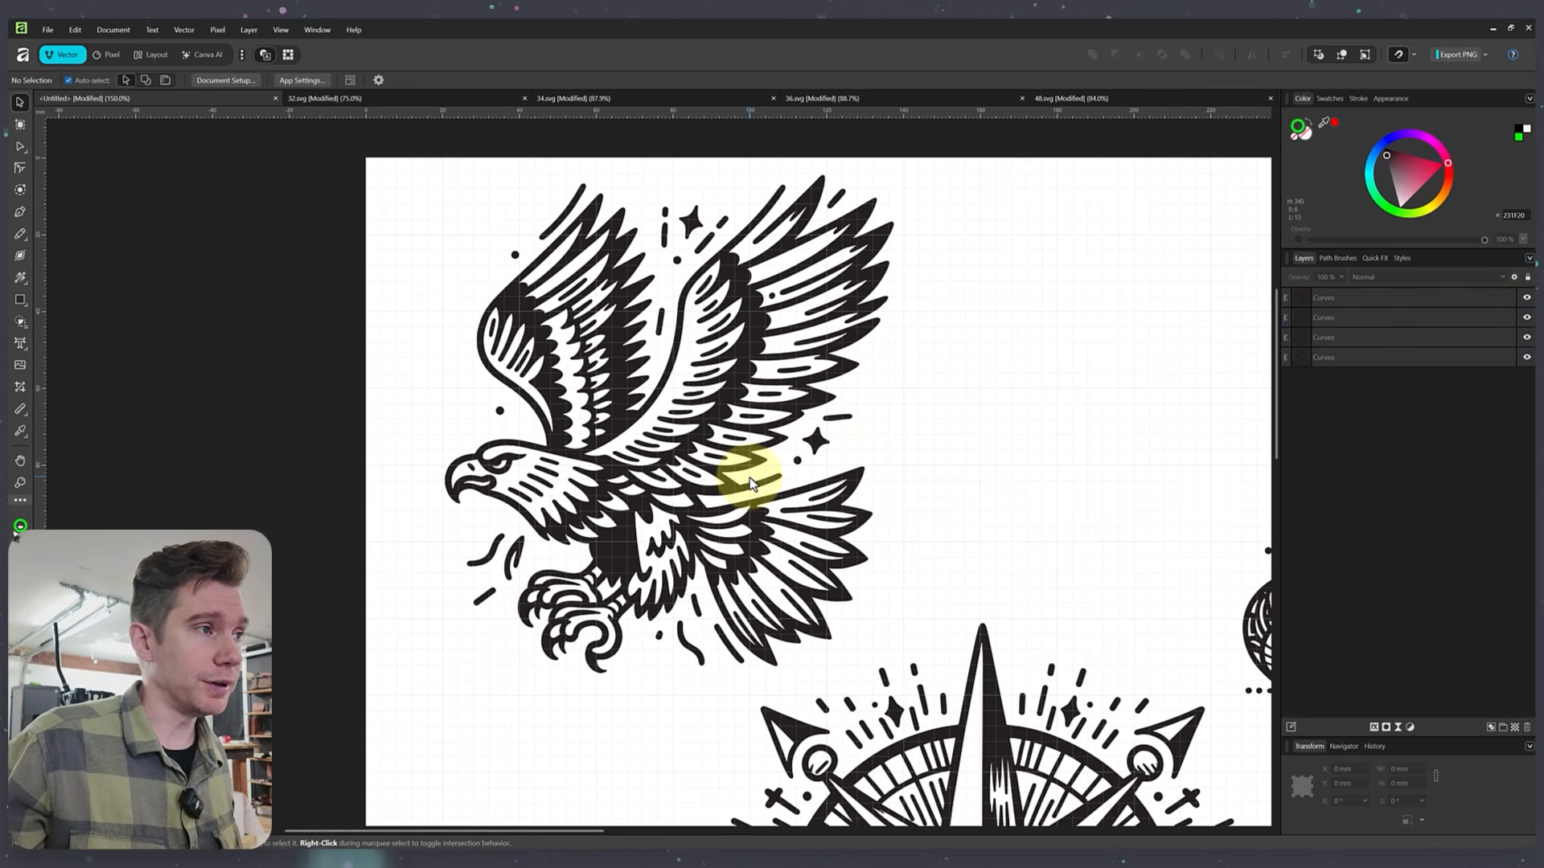
# - Select the eagle and duplicate its Curves layer
pyautogui.click(720, 492)
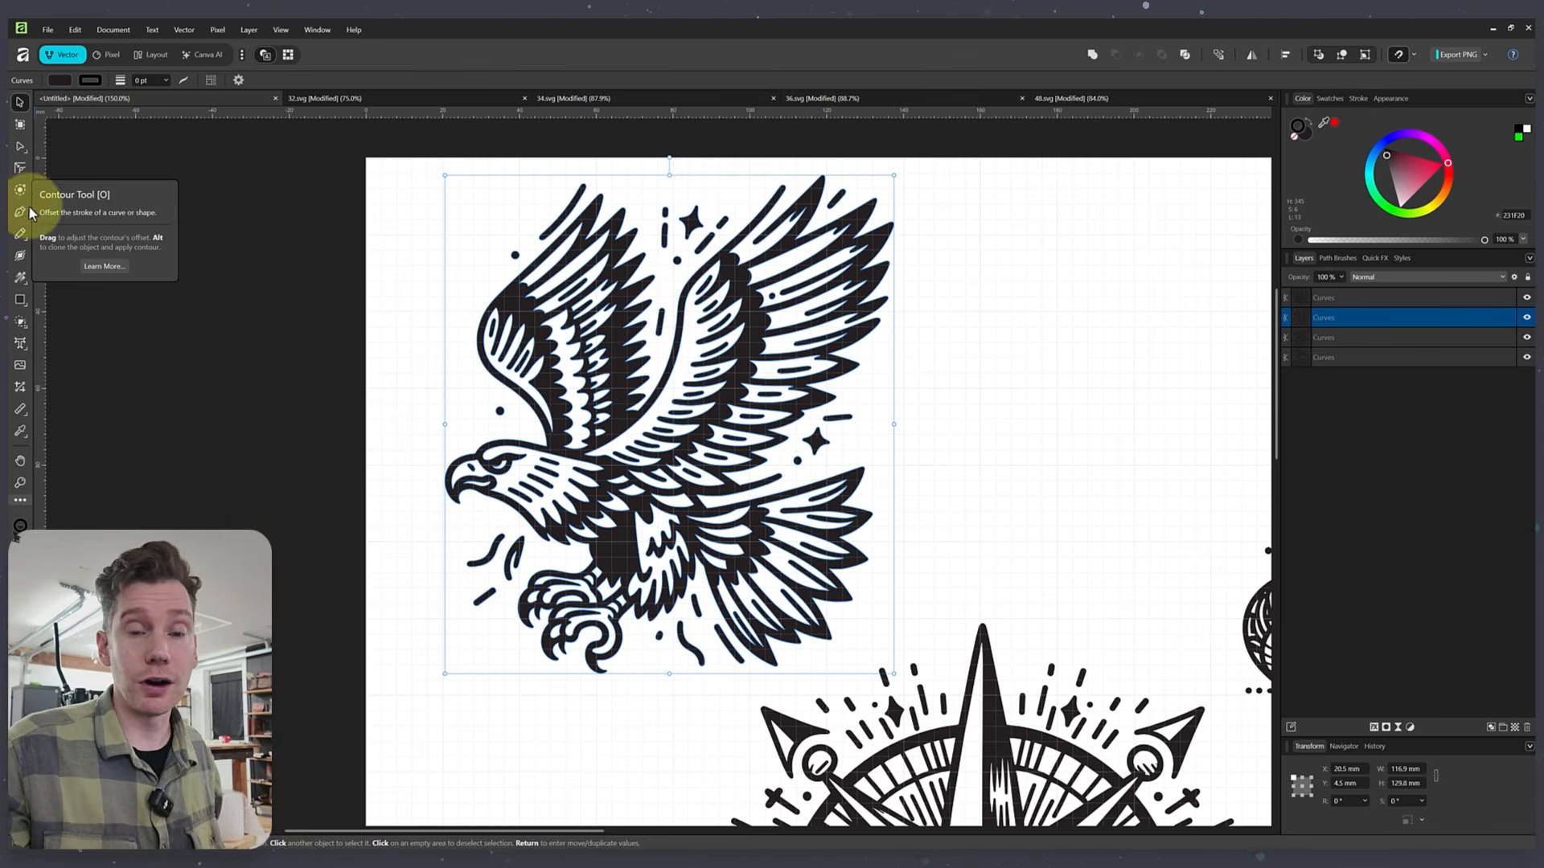
pyautogui.click(980, 385)
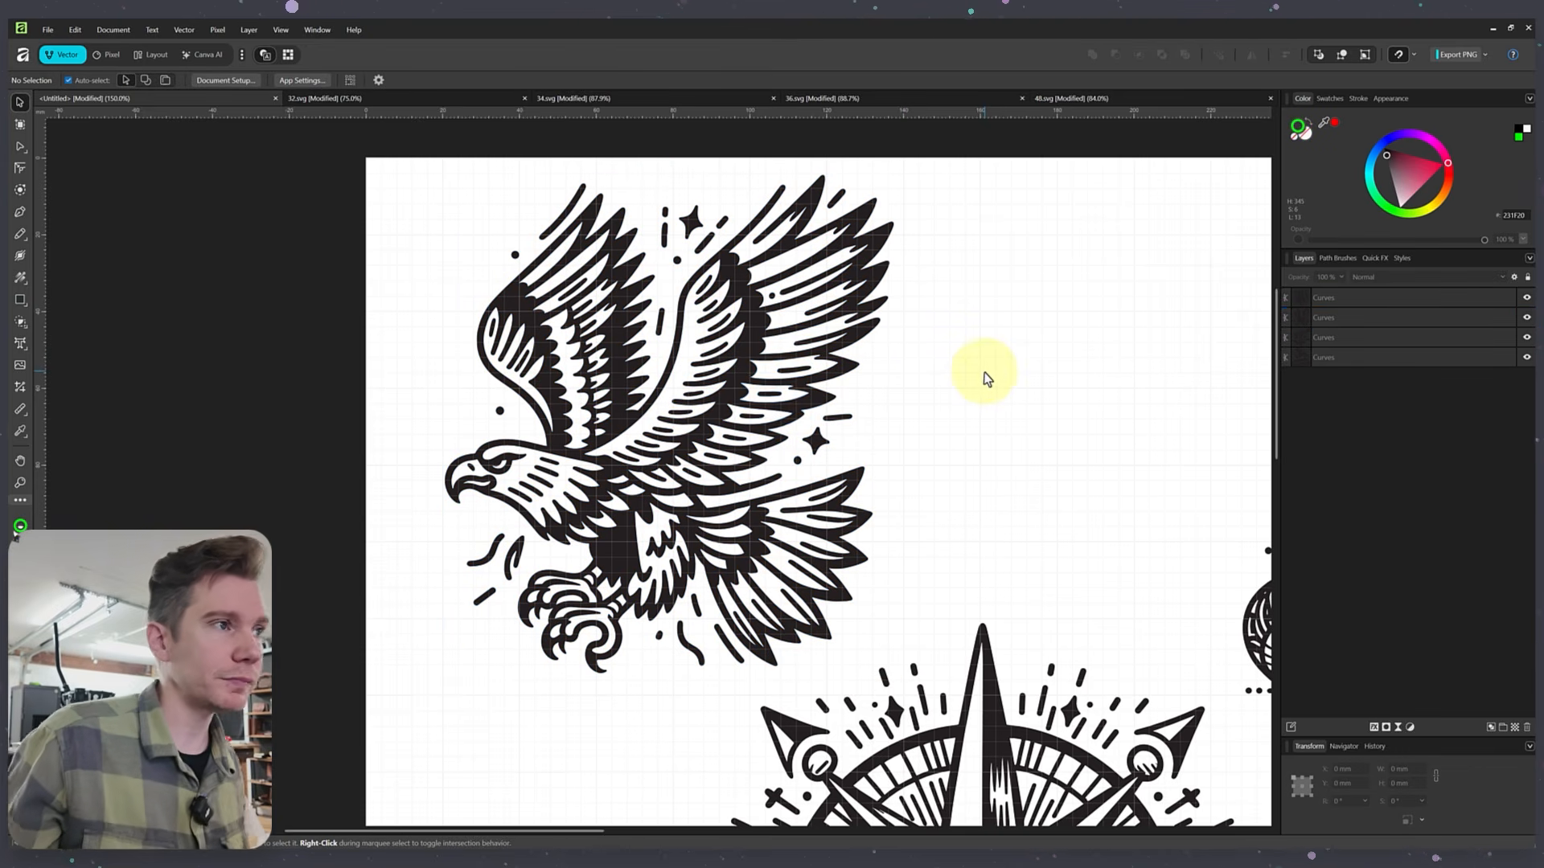
pyautogui.click(740, 398)
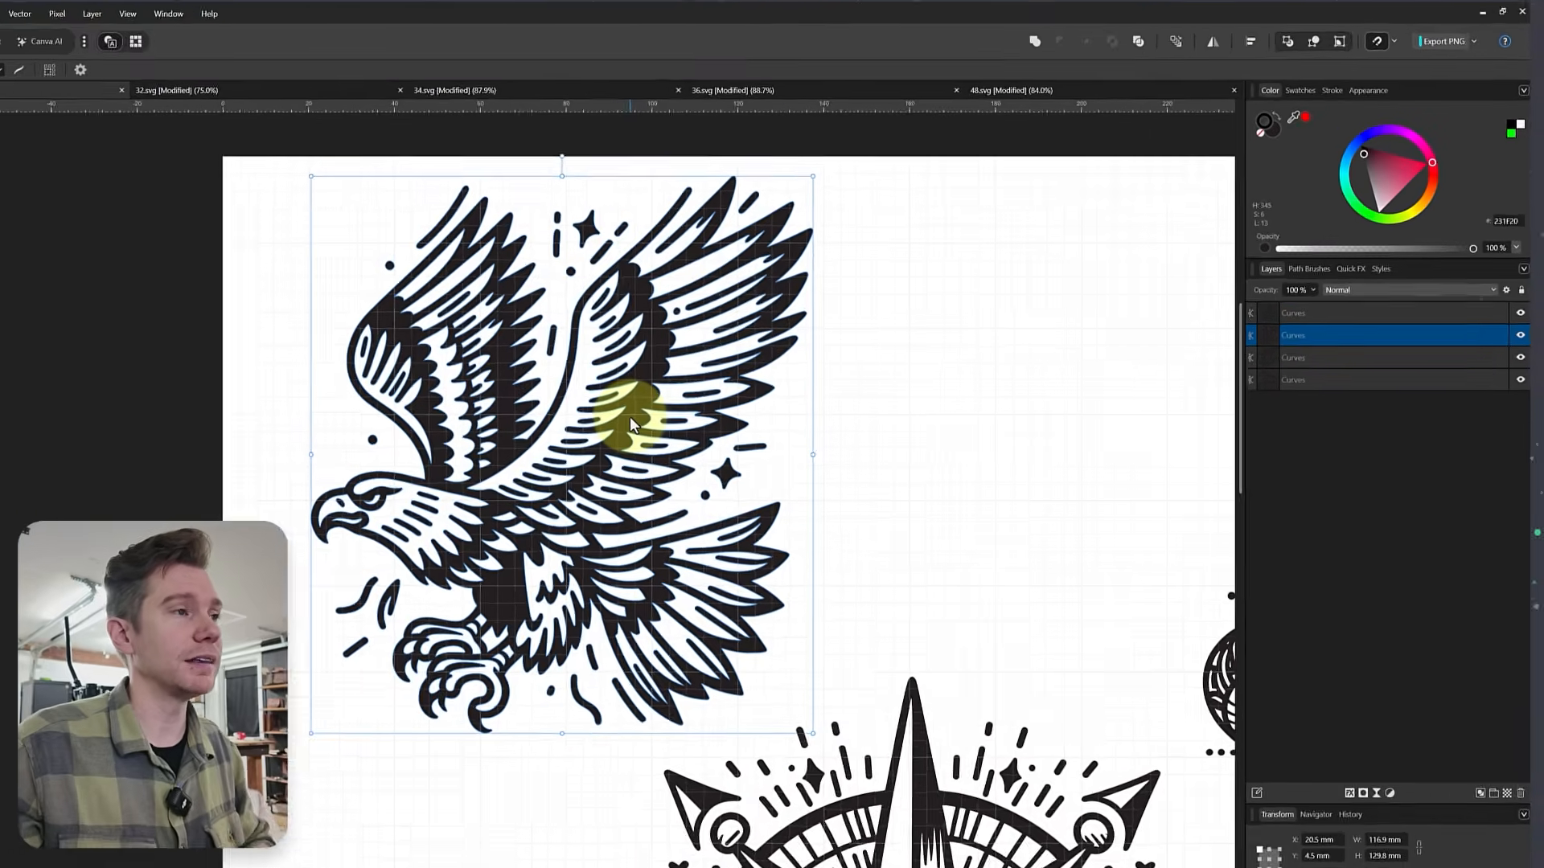
pyautogui.rightClick(732, 397)
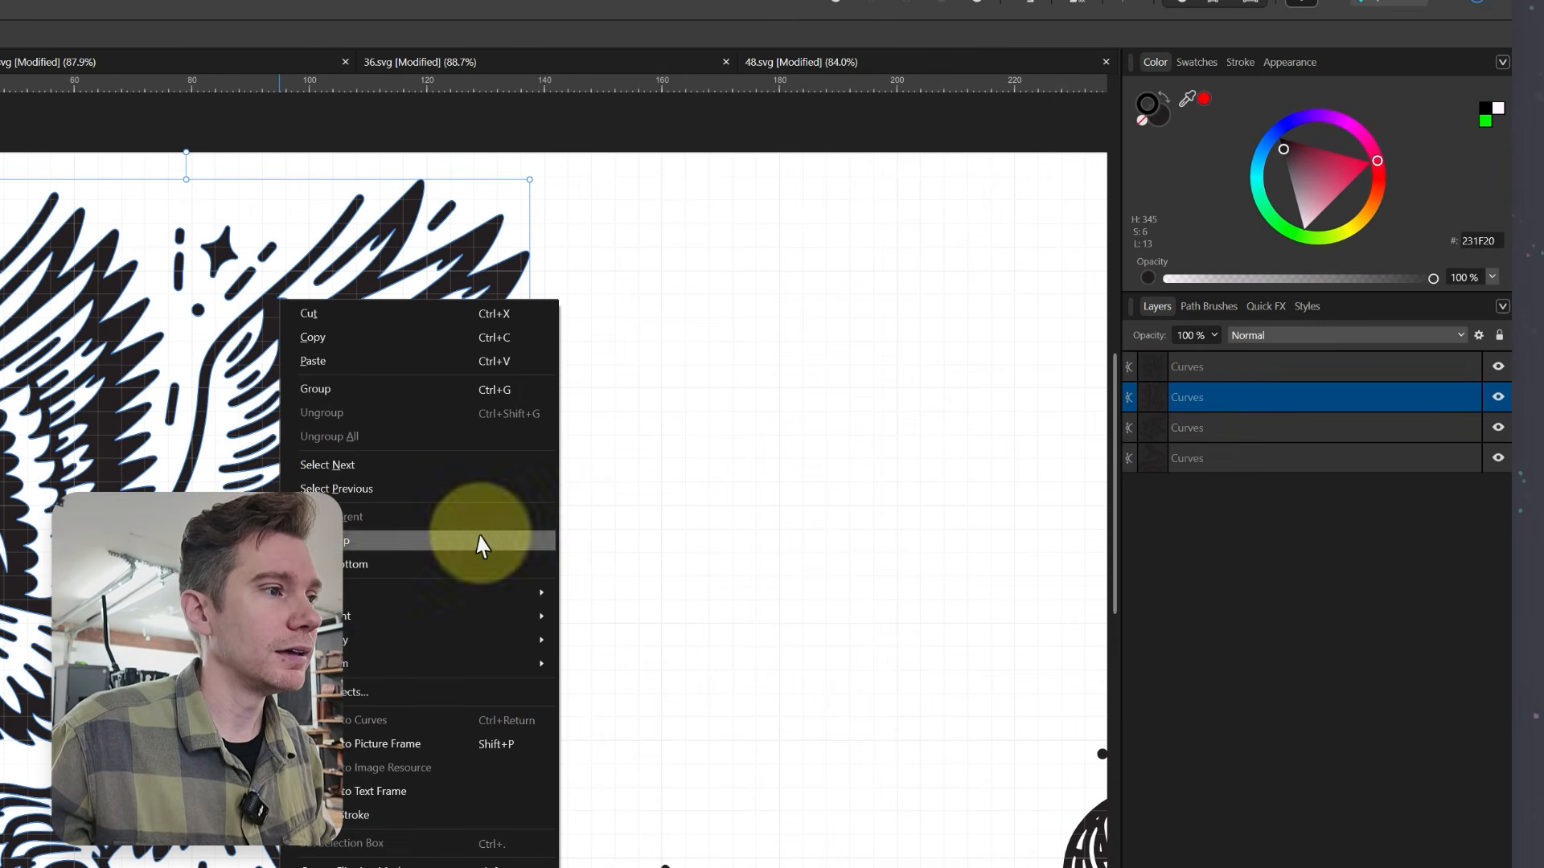
pyautogui.click(803, 427)
pyautogui.click(354, 465)
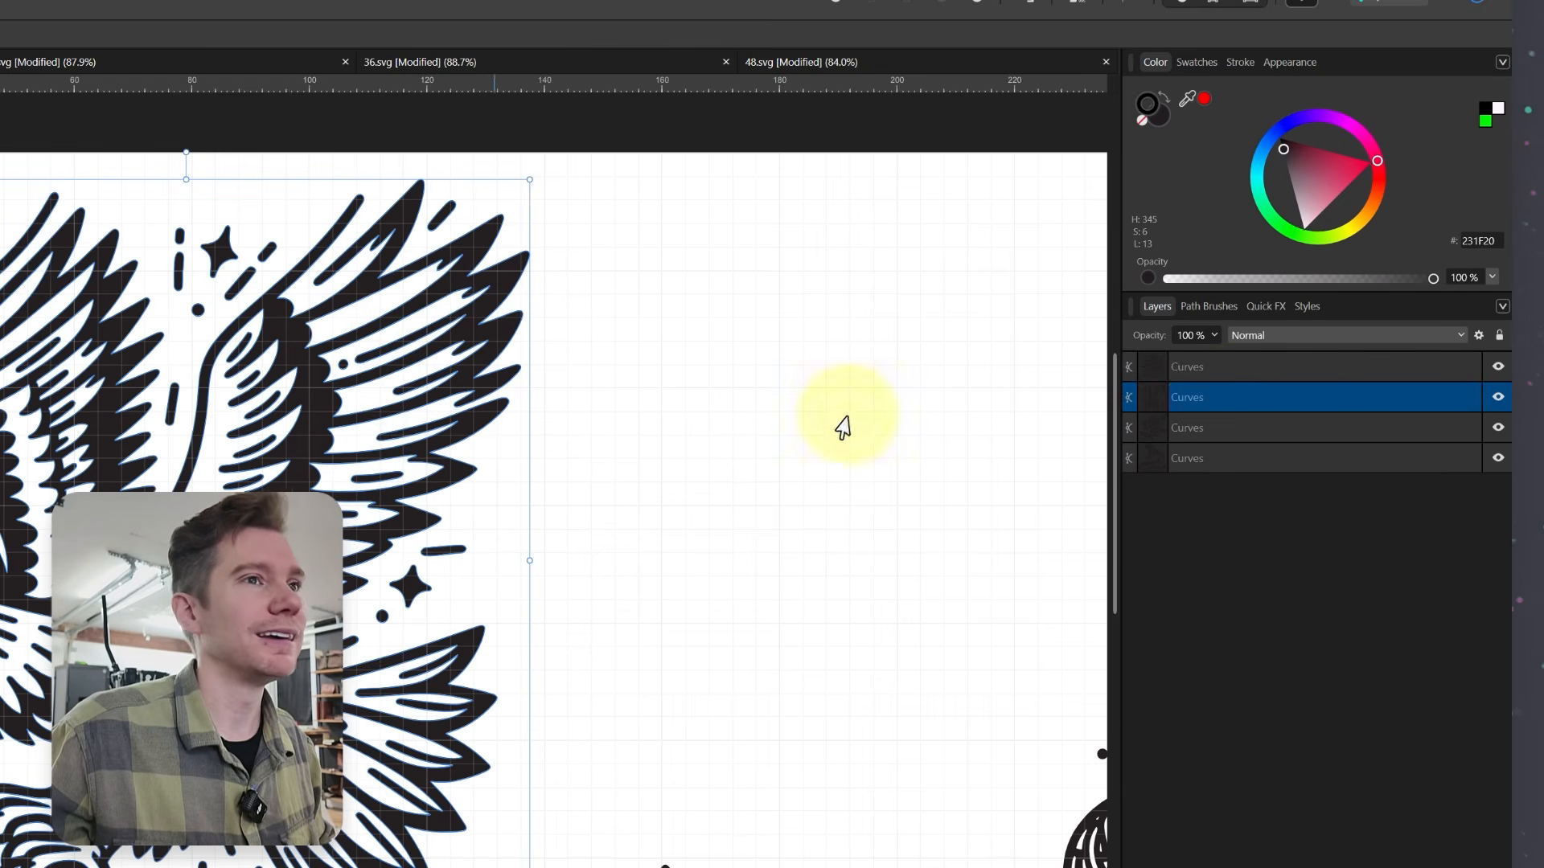
pyautogui.rightClick(1214, 401)
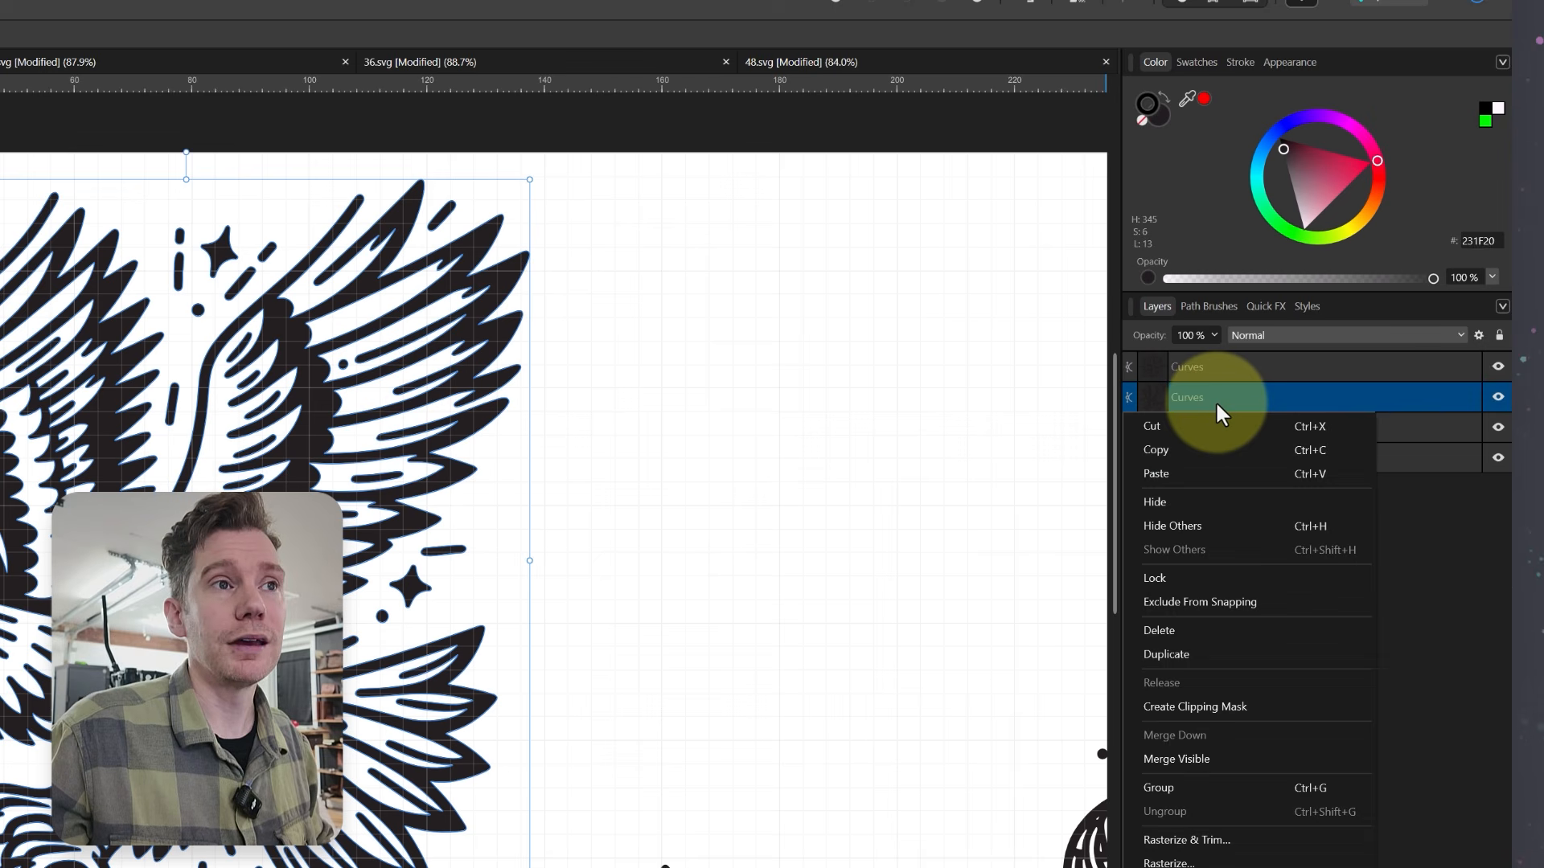
pyautogui.click(1189, 654)
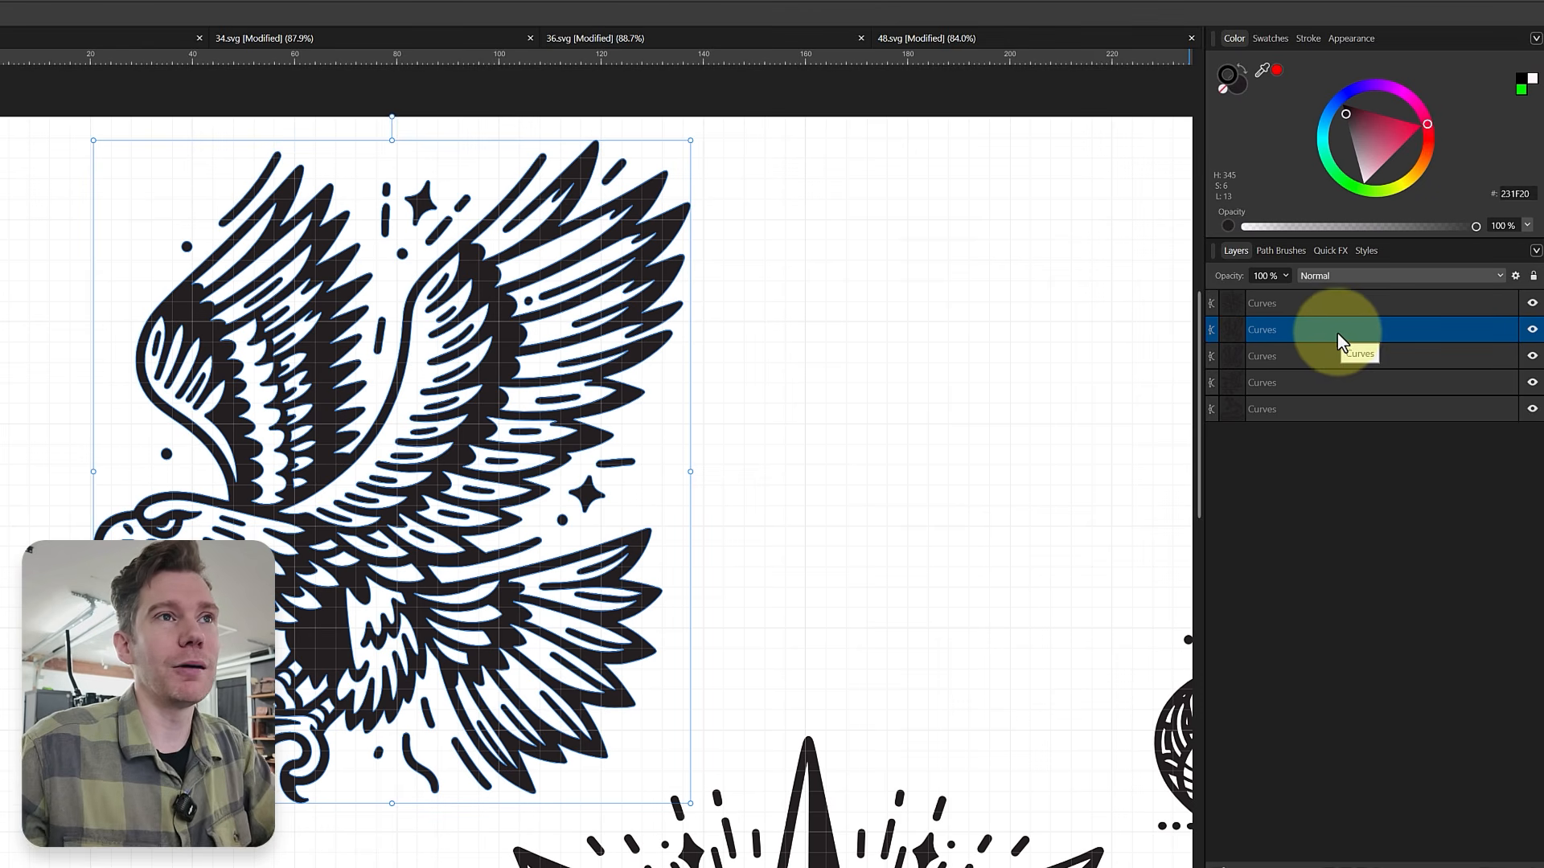
# - Fill one of the two eagle copies with bright red and move it beneath the black eagle in the layer order
pyautogui.moveTo(1426, 124); pyautogui.dragTo(1459, 120)
pyautogui.click(1418, 130)
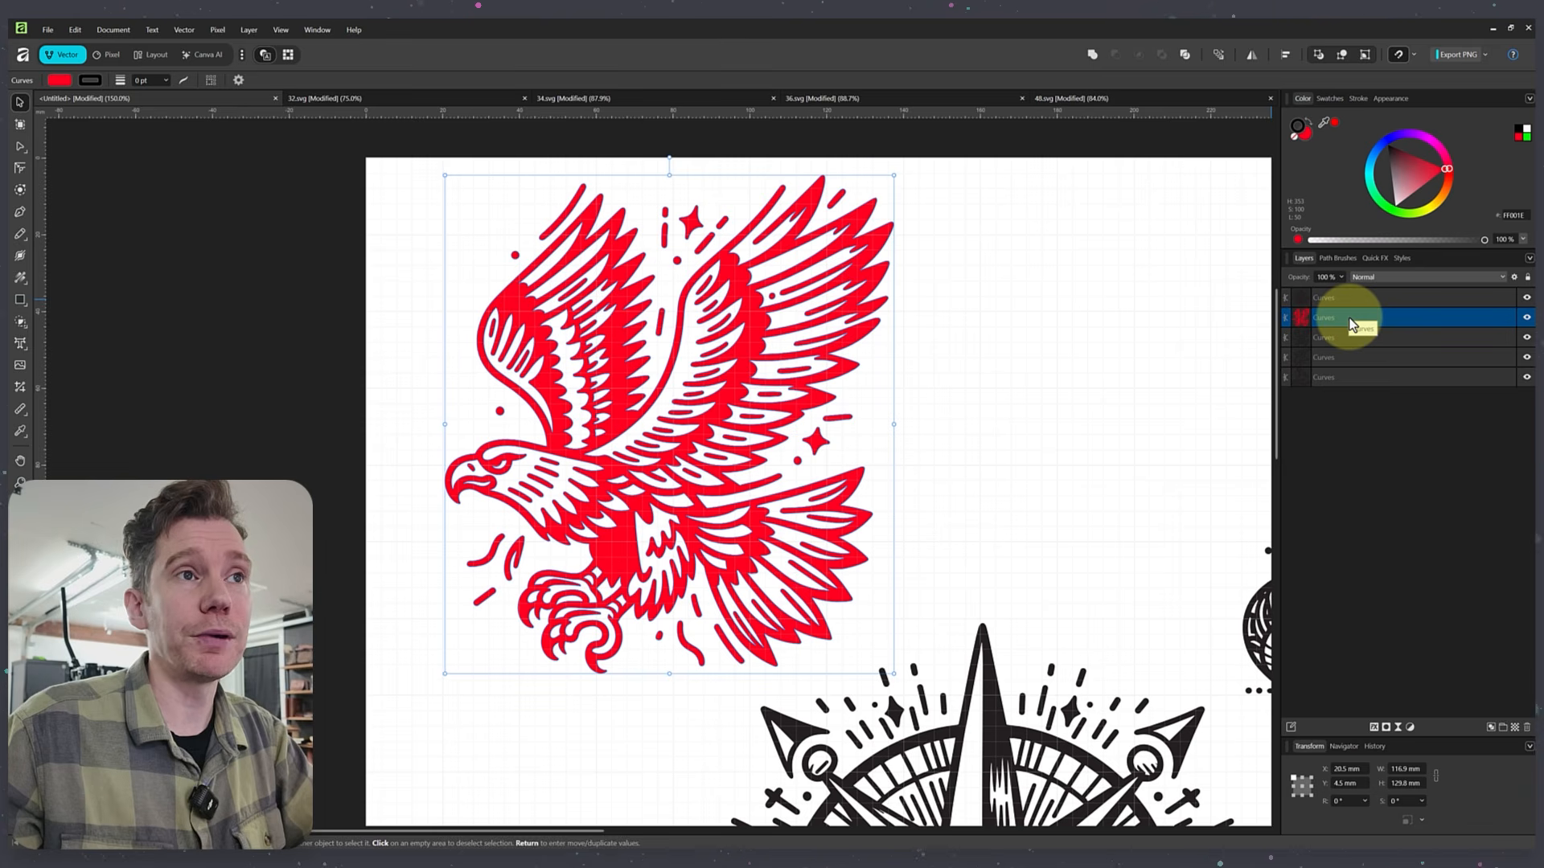
pyautogui.moveTo(1349, 318); pyautogui.dragTo(1347, 341)
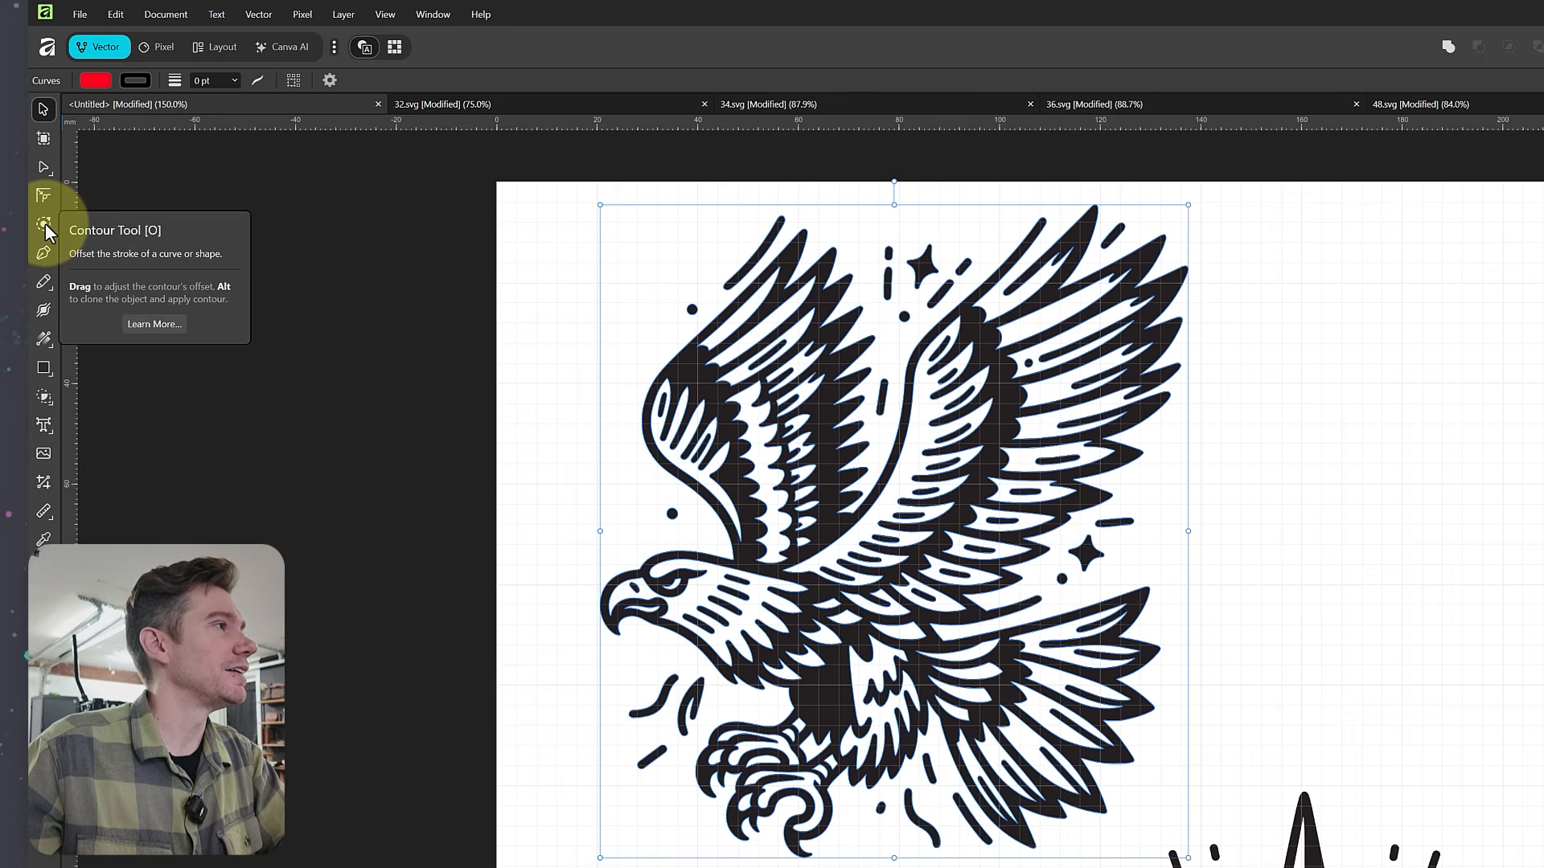
# - Offset the red eagle outward with the Contour Tool, using a radius of 1.5 mm
pyautogui.click(45, 225)
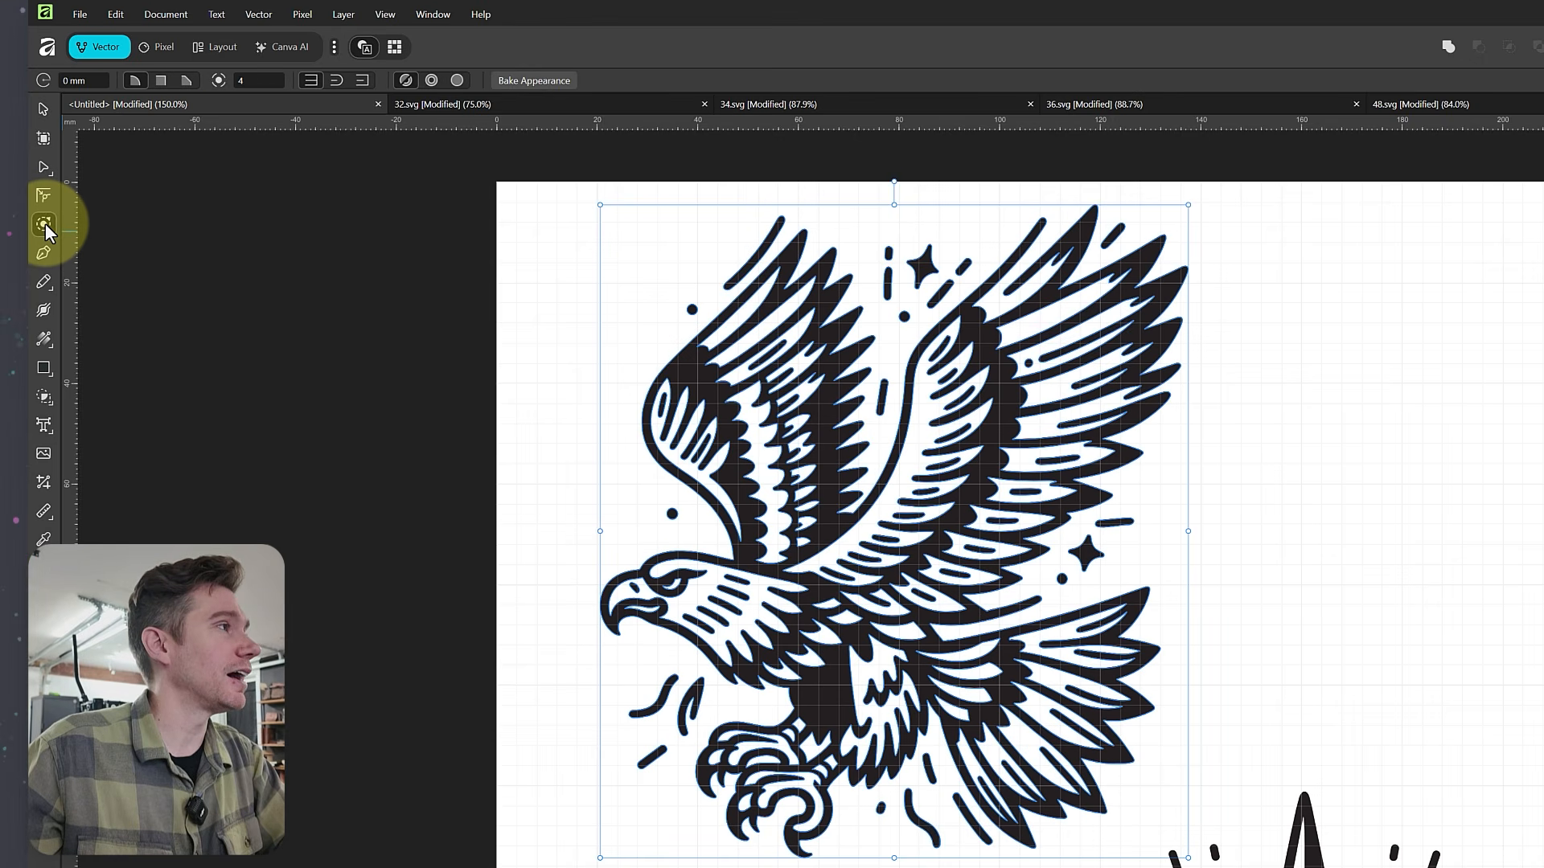
pyautogui.click(75, 74)
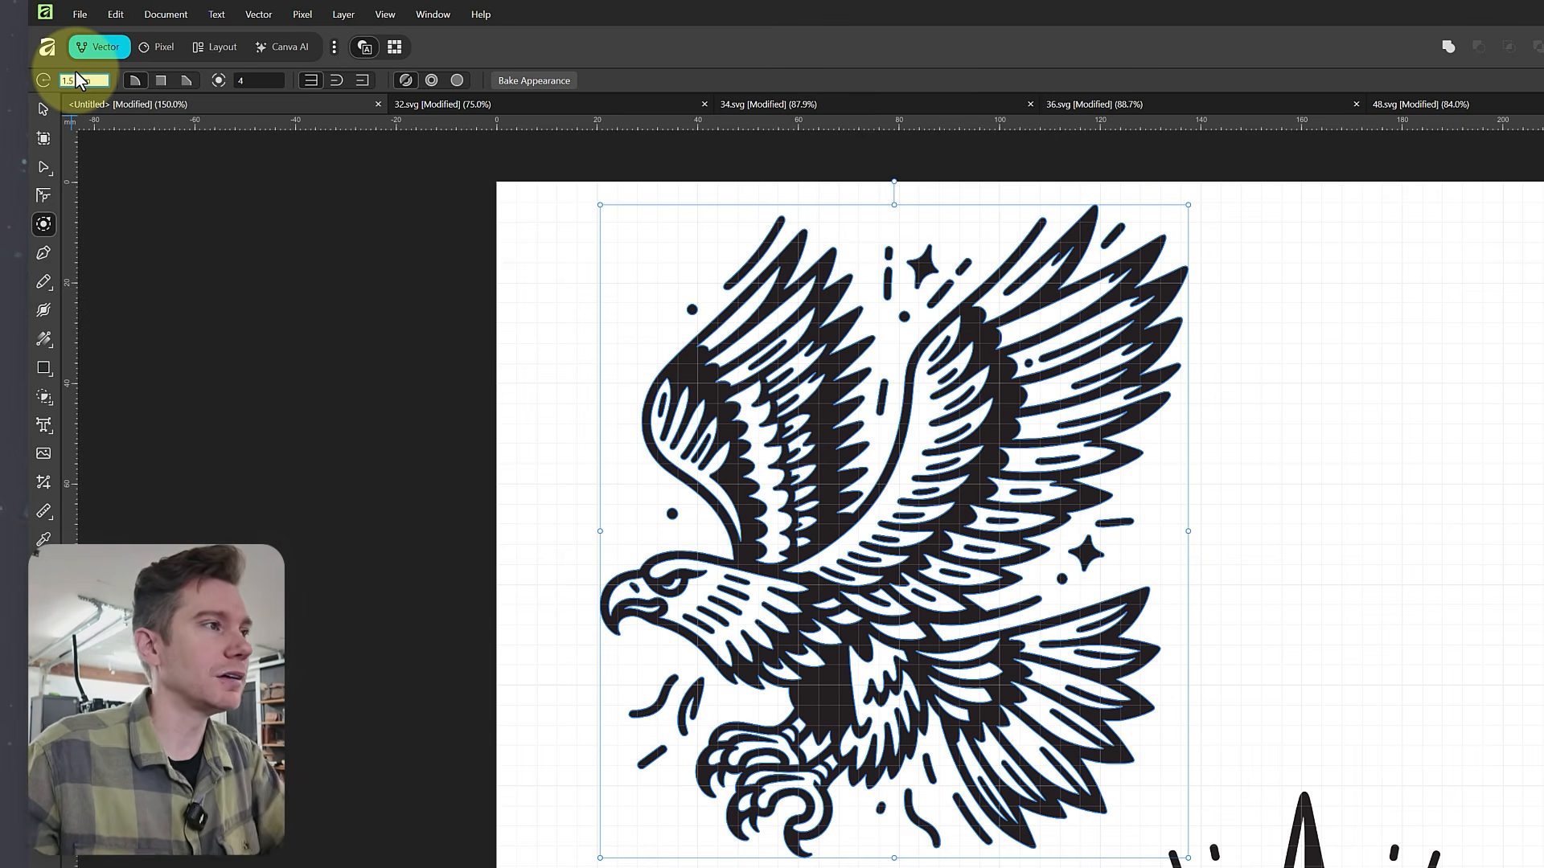
pyautogui.press('Return')
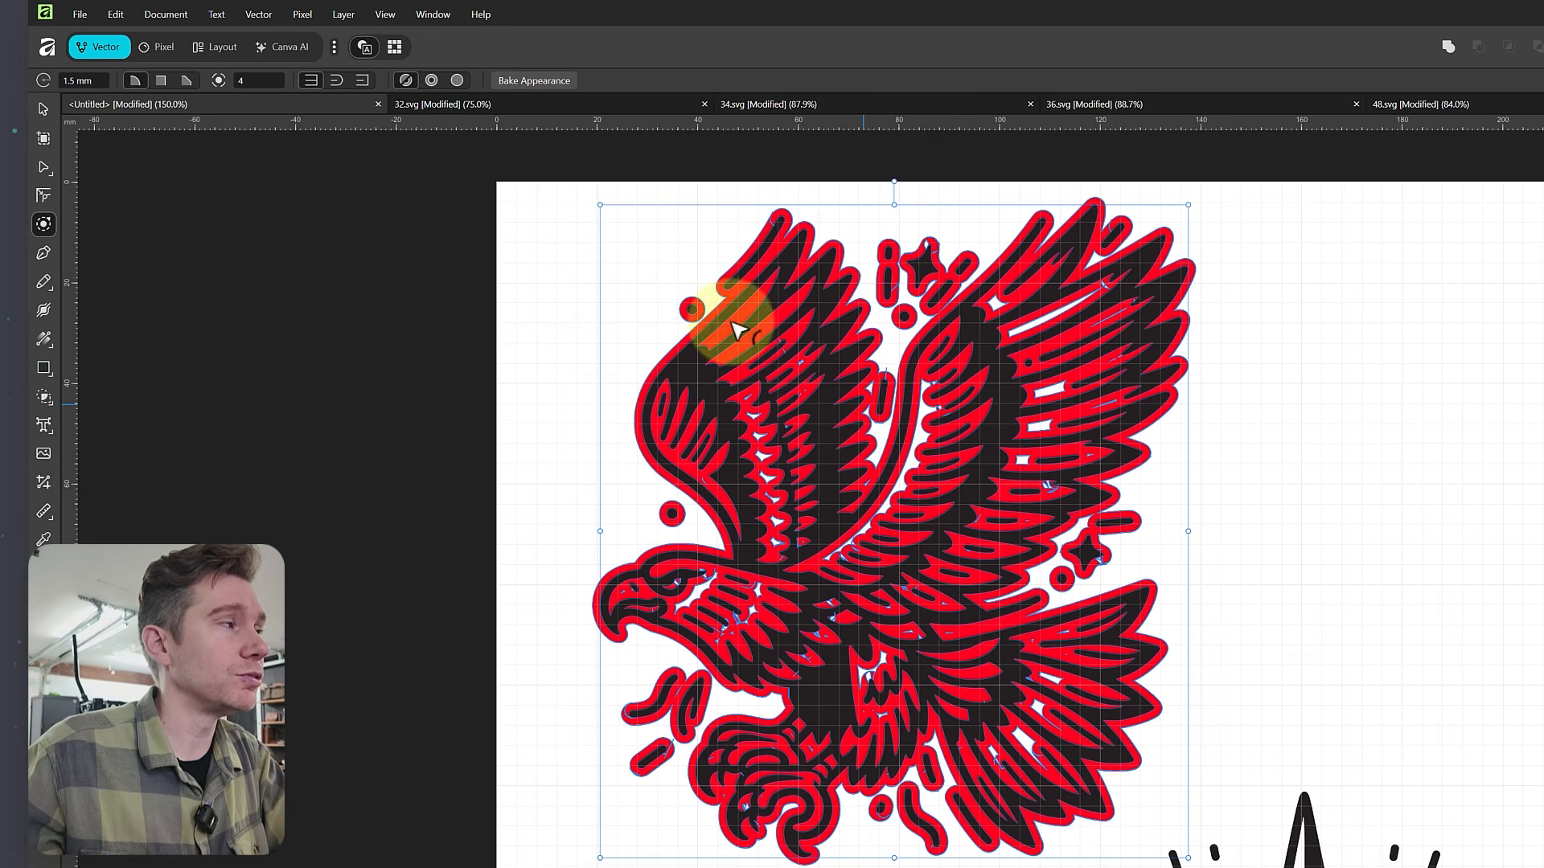
# - Try a smaller contour offset of 1.3 mm on the red eagle
pyautogui.click(75, 81)
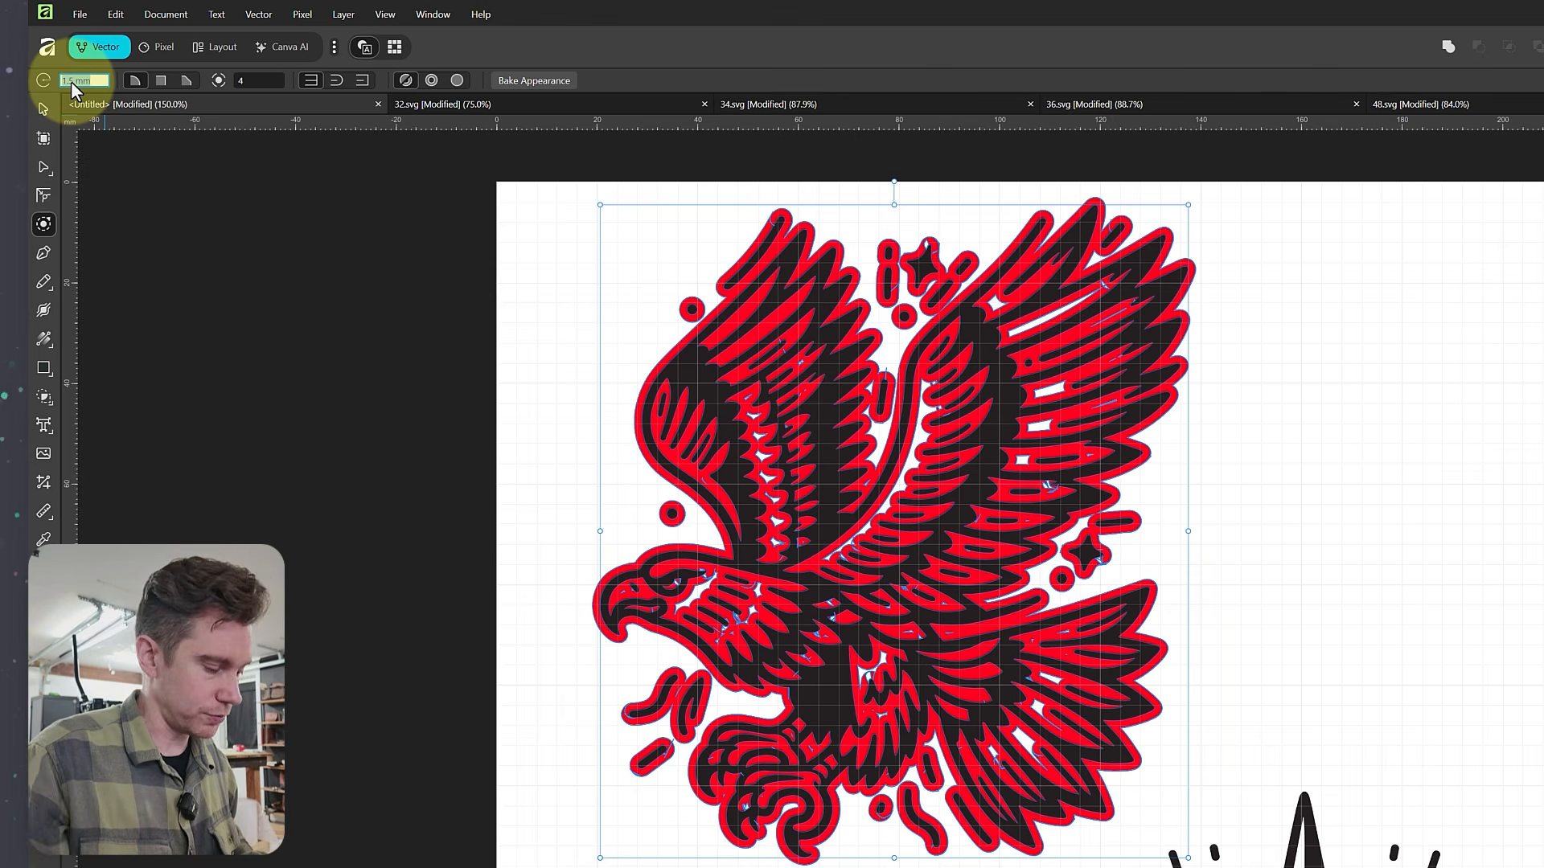
pyautogui.write('1.3')
pyautogui.press('Return')
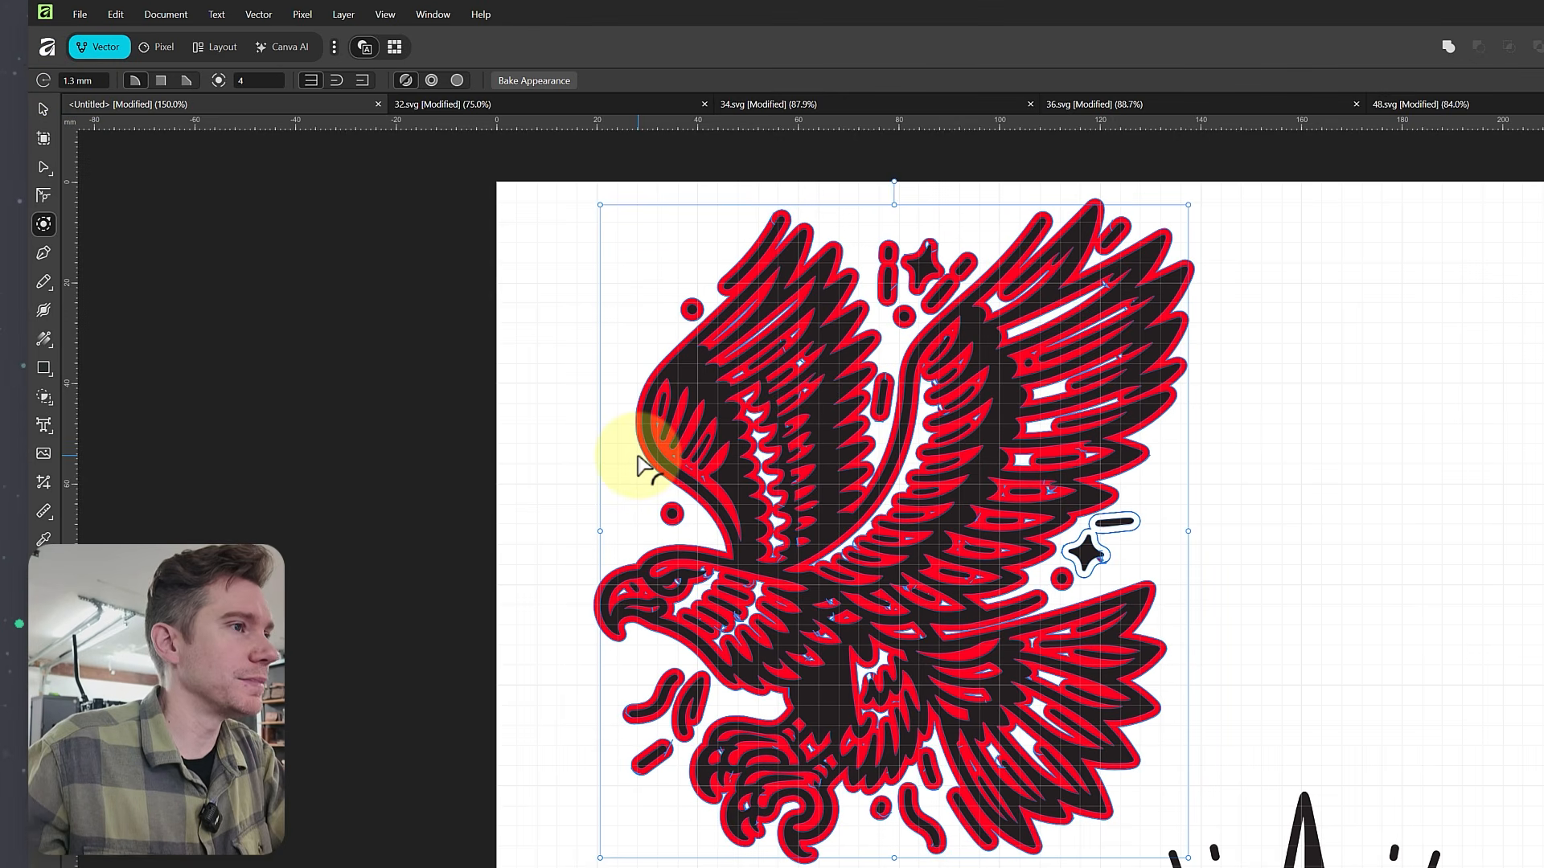
# - Set the red eagle's contour offset to 1.5 mm and bake the contour into its curves
pyautogui.click(72, 80)
pyautogui.write('1.5')
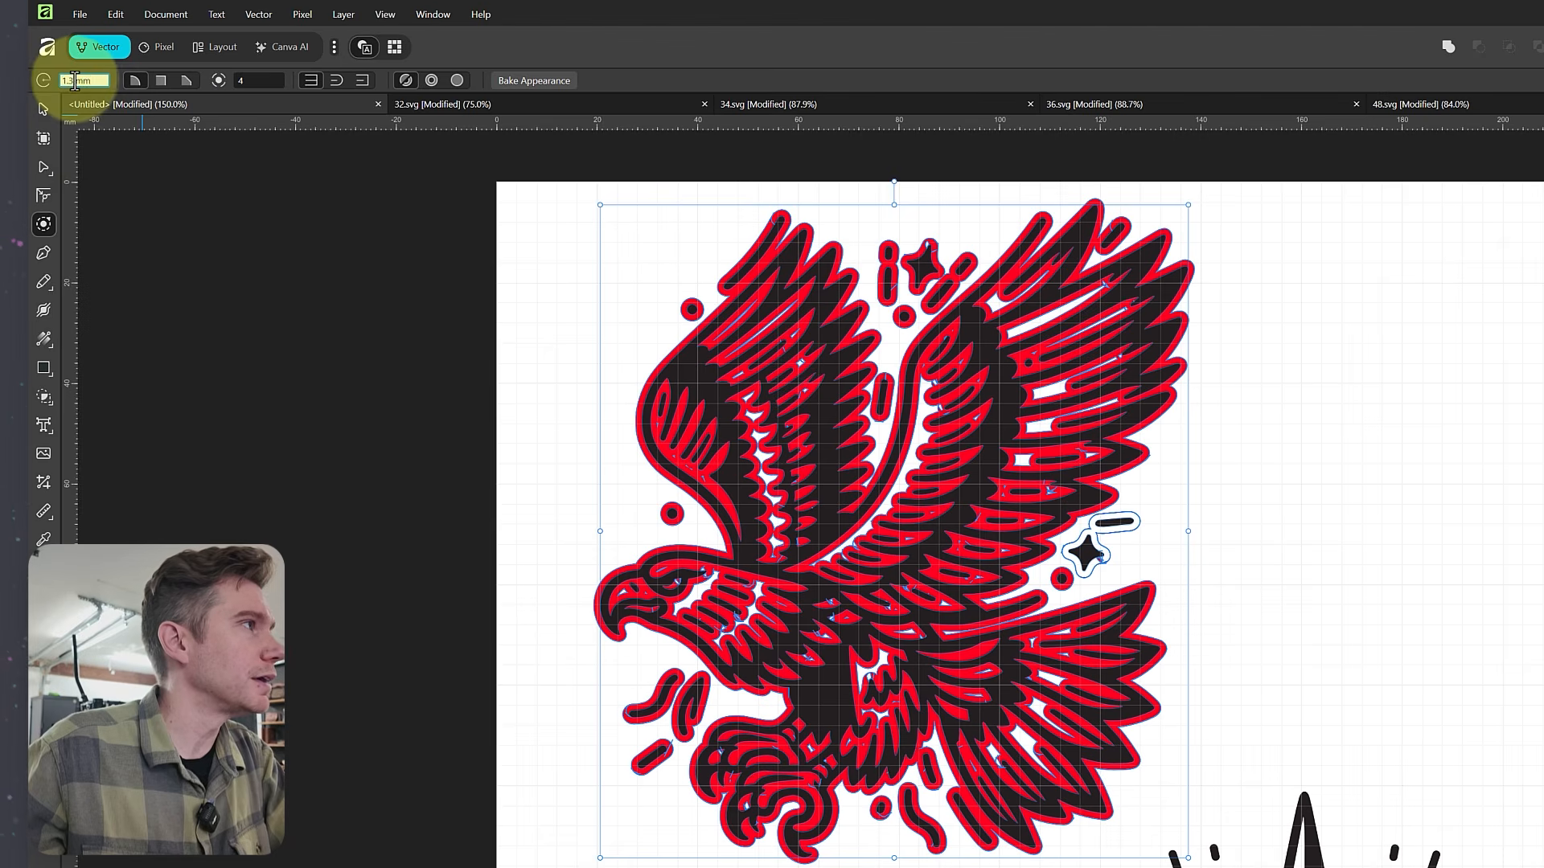
pyautogui.press('Return')
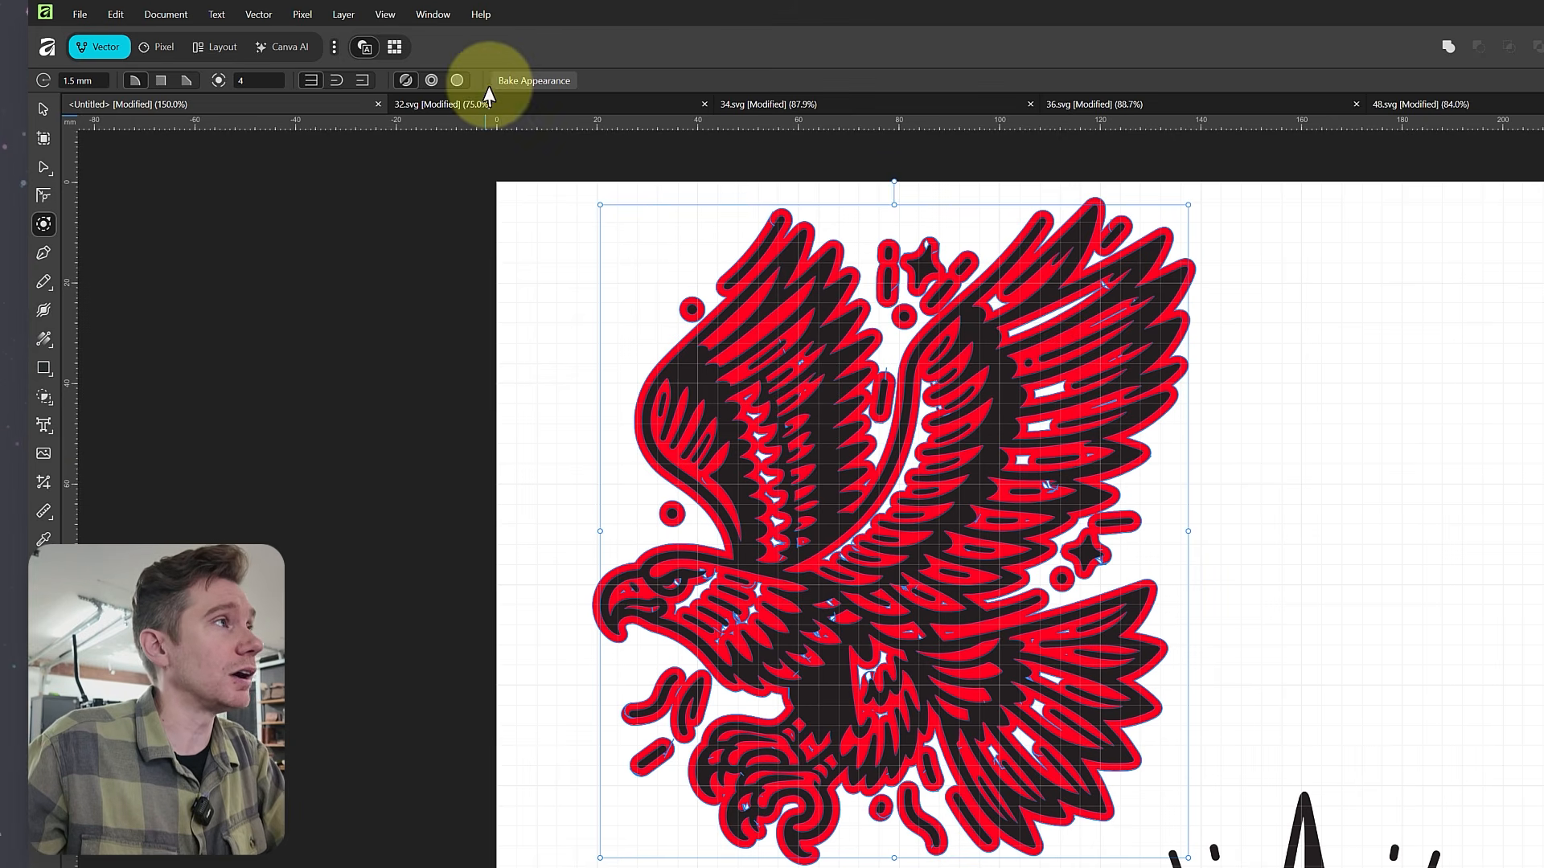
pyautogui.click(543, 83)
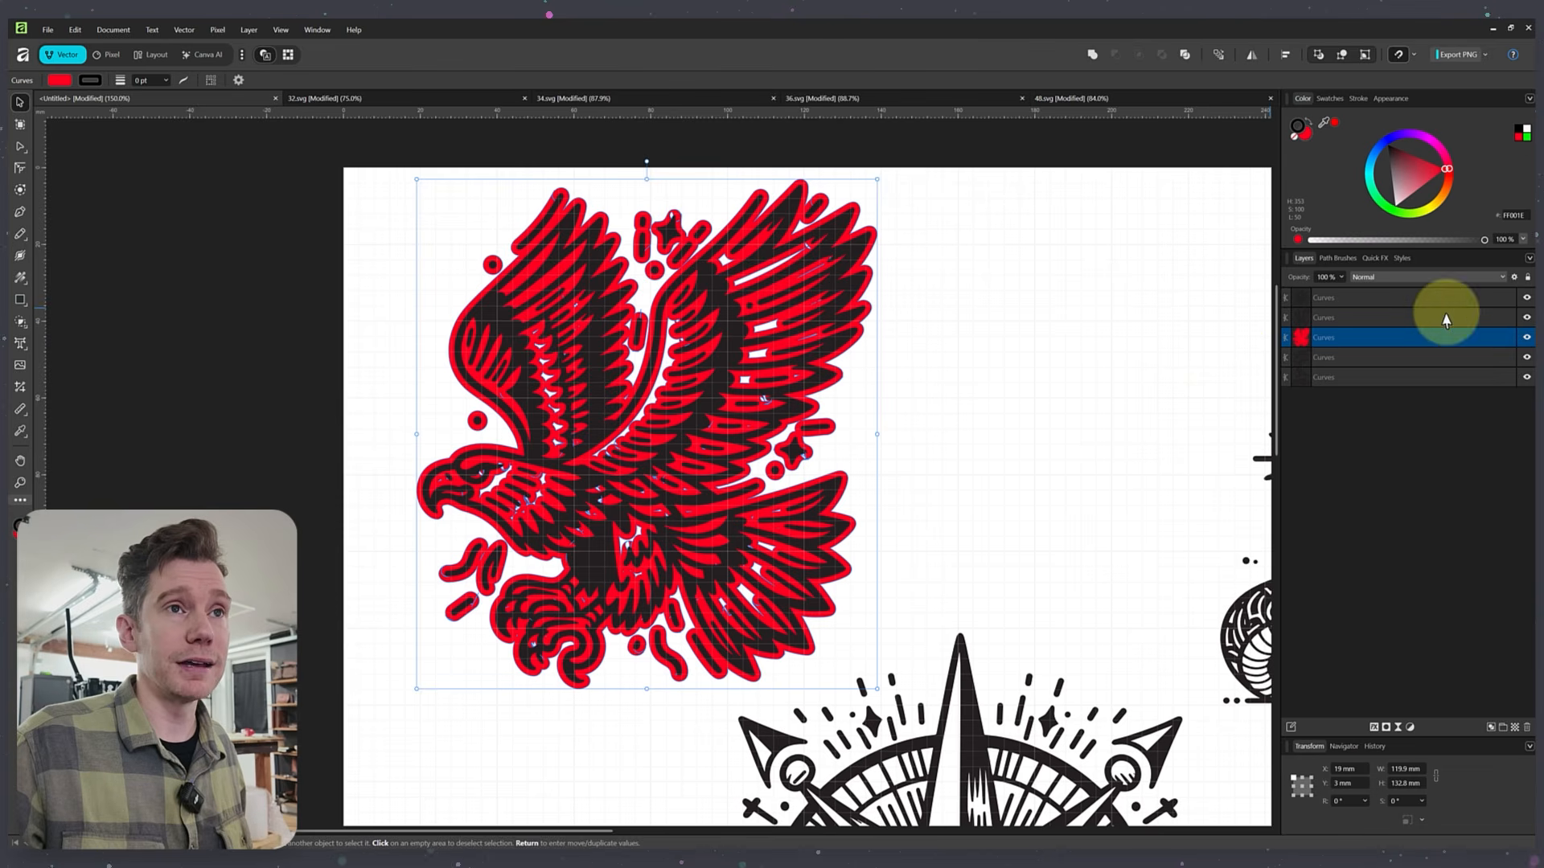
# - Hide the black eagle layer and examine the interior of the red contoured shape up close
pyautogui.click(1525, 319)
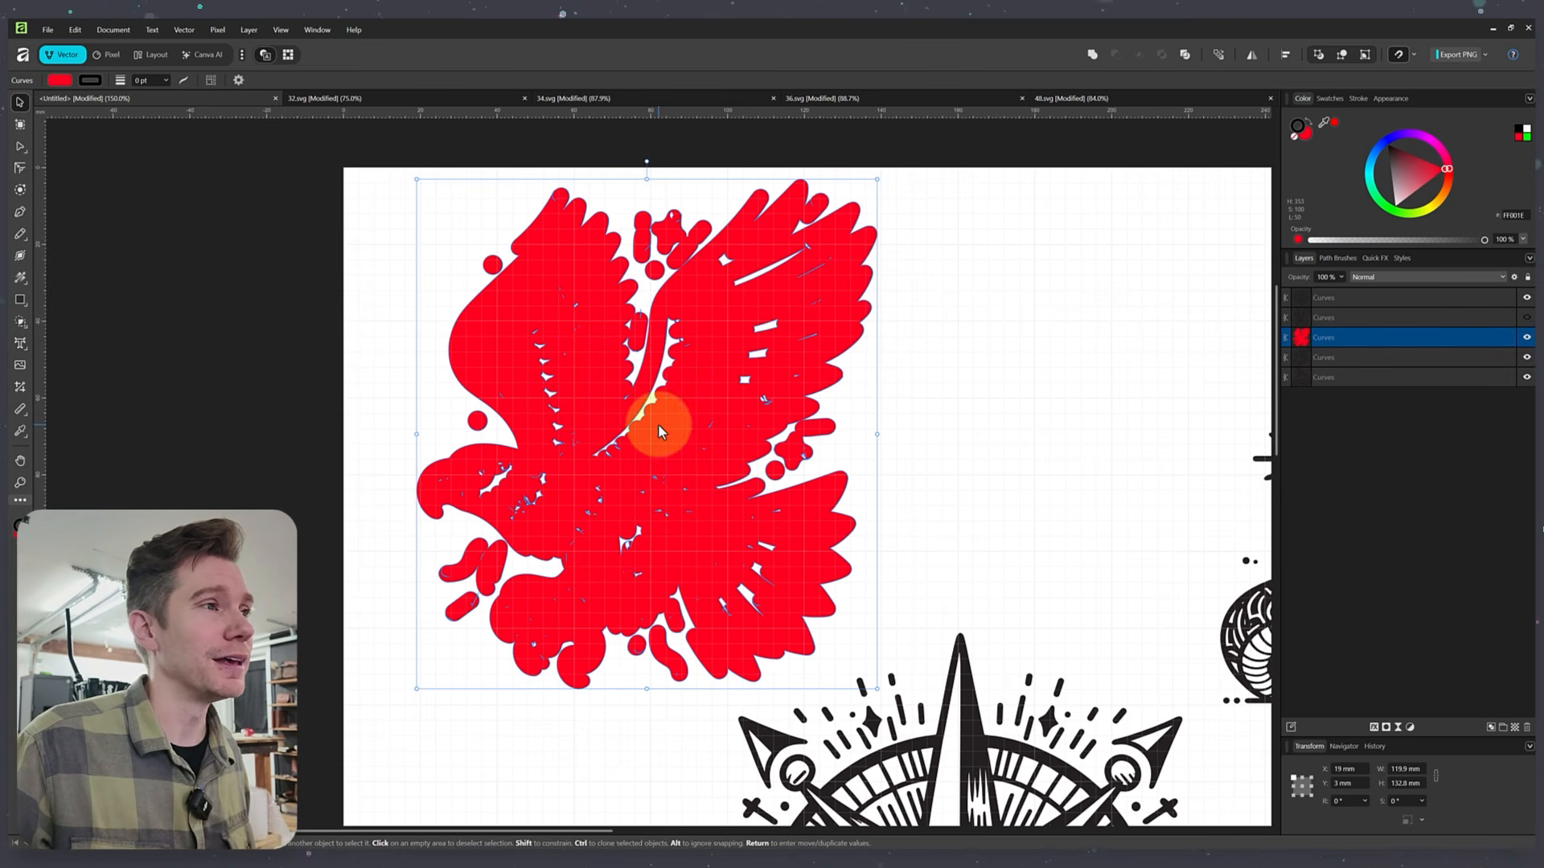
pyautogui.scroll(2, 670, 400)
pyautogui.scroll(1, 670, 401)
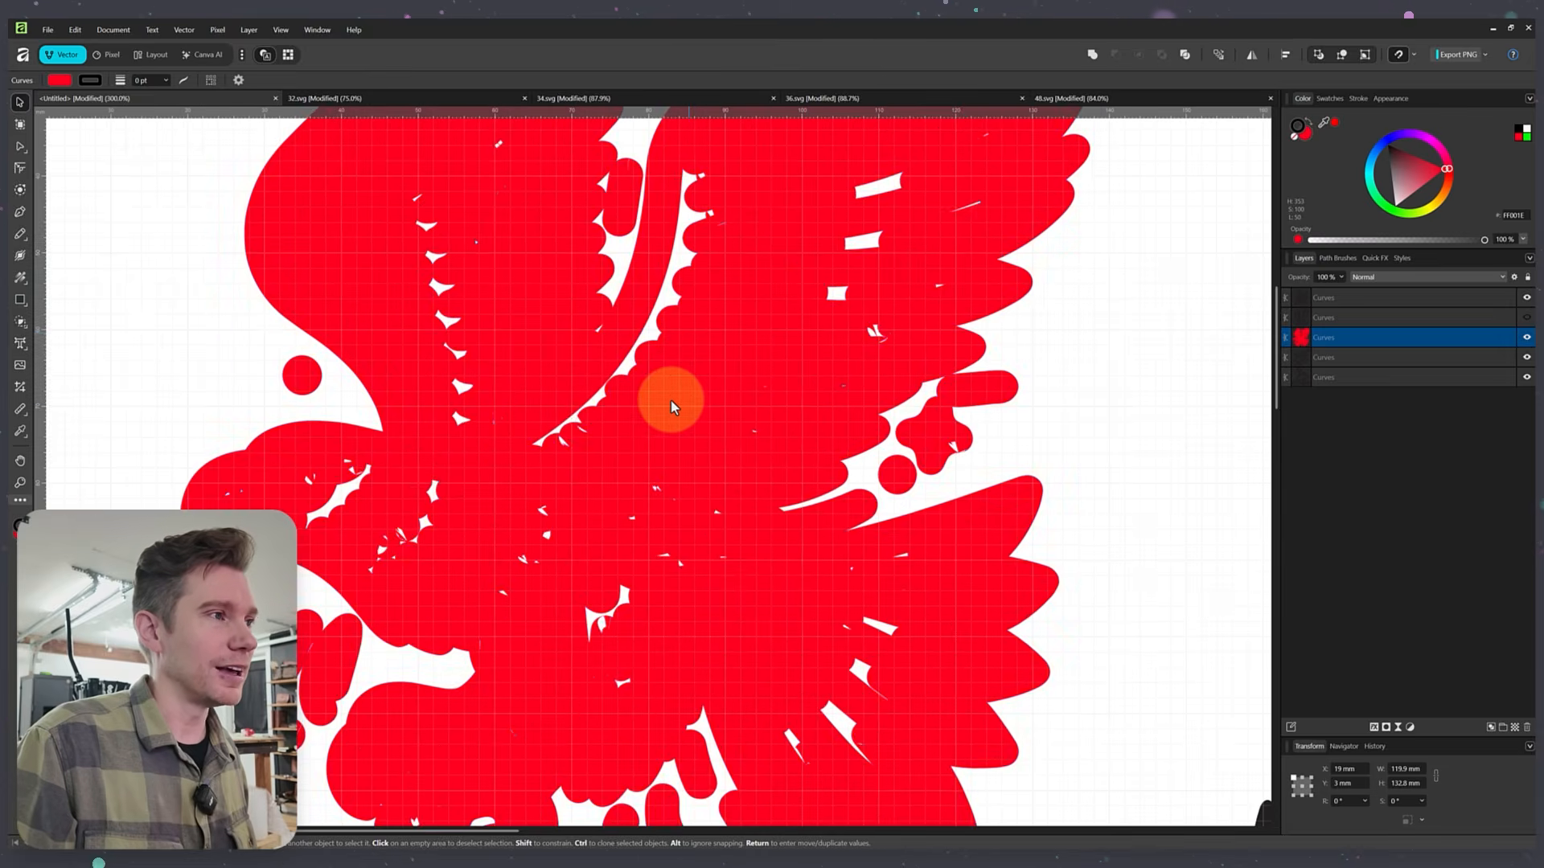
pyautogui.scroll(-3, 670, 400)
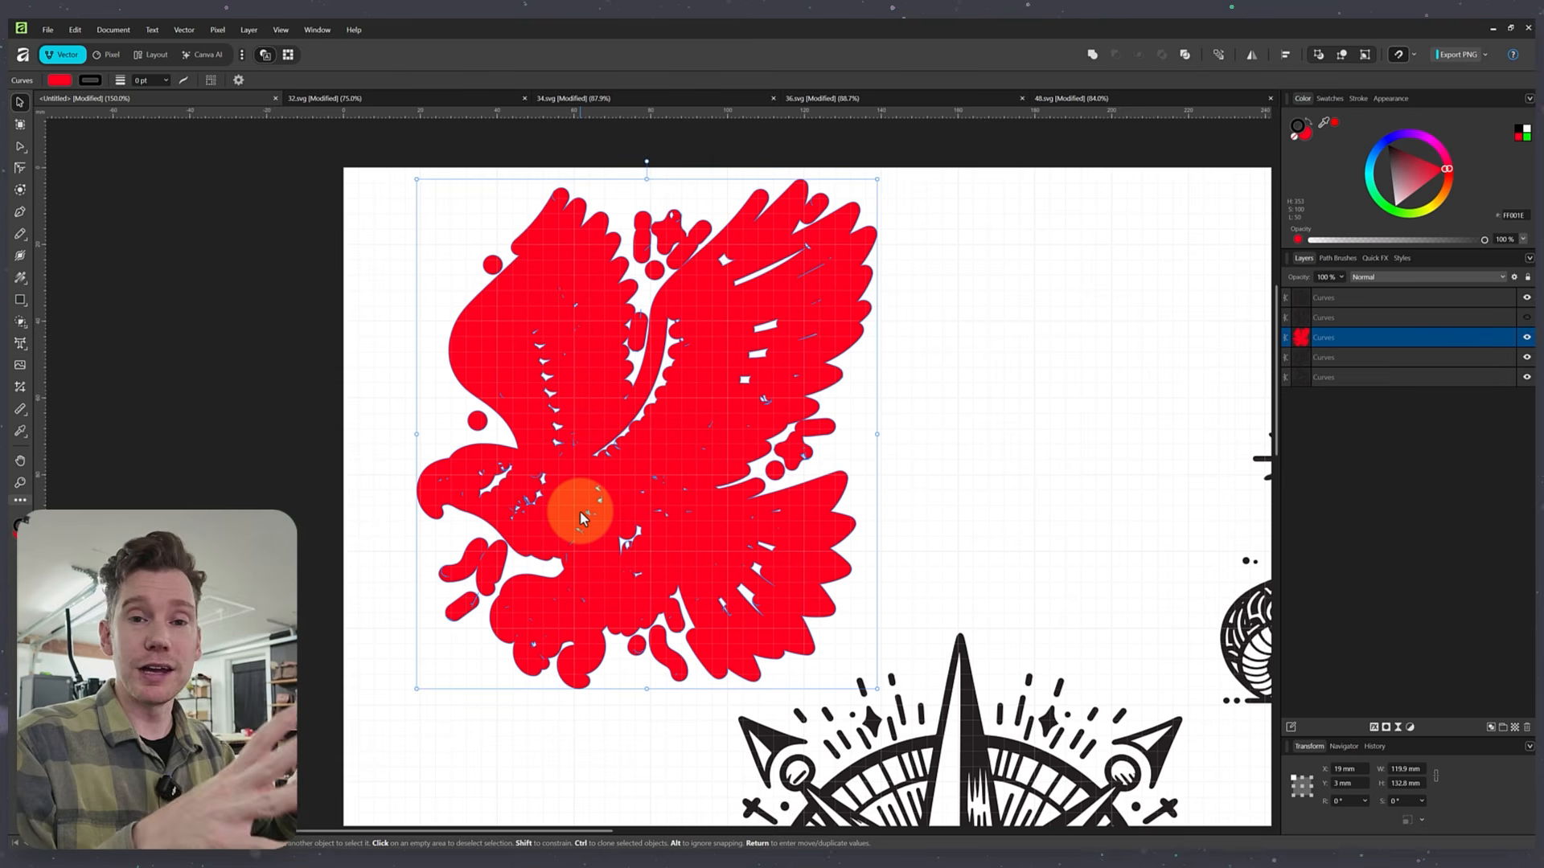
pyautogui.scroll(-2, 581, 512)
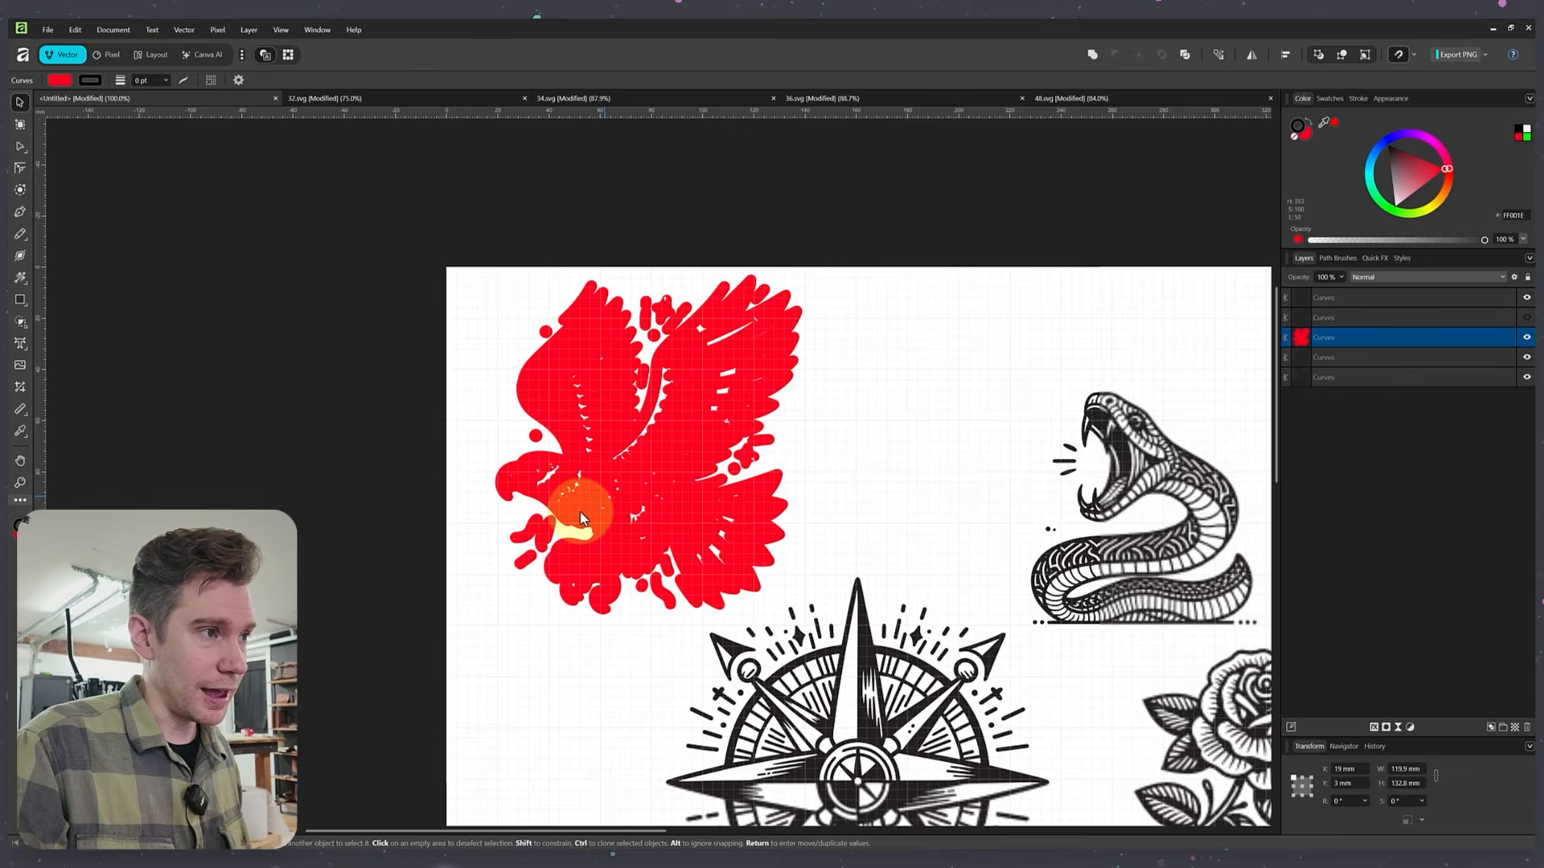
pyautogui.scroll(2, 580, 511)
pyautogui.scroll(2, 580, 511)
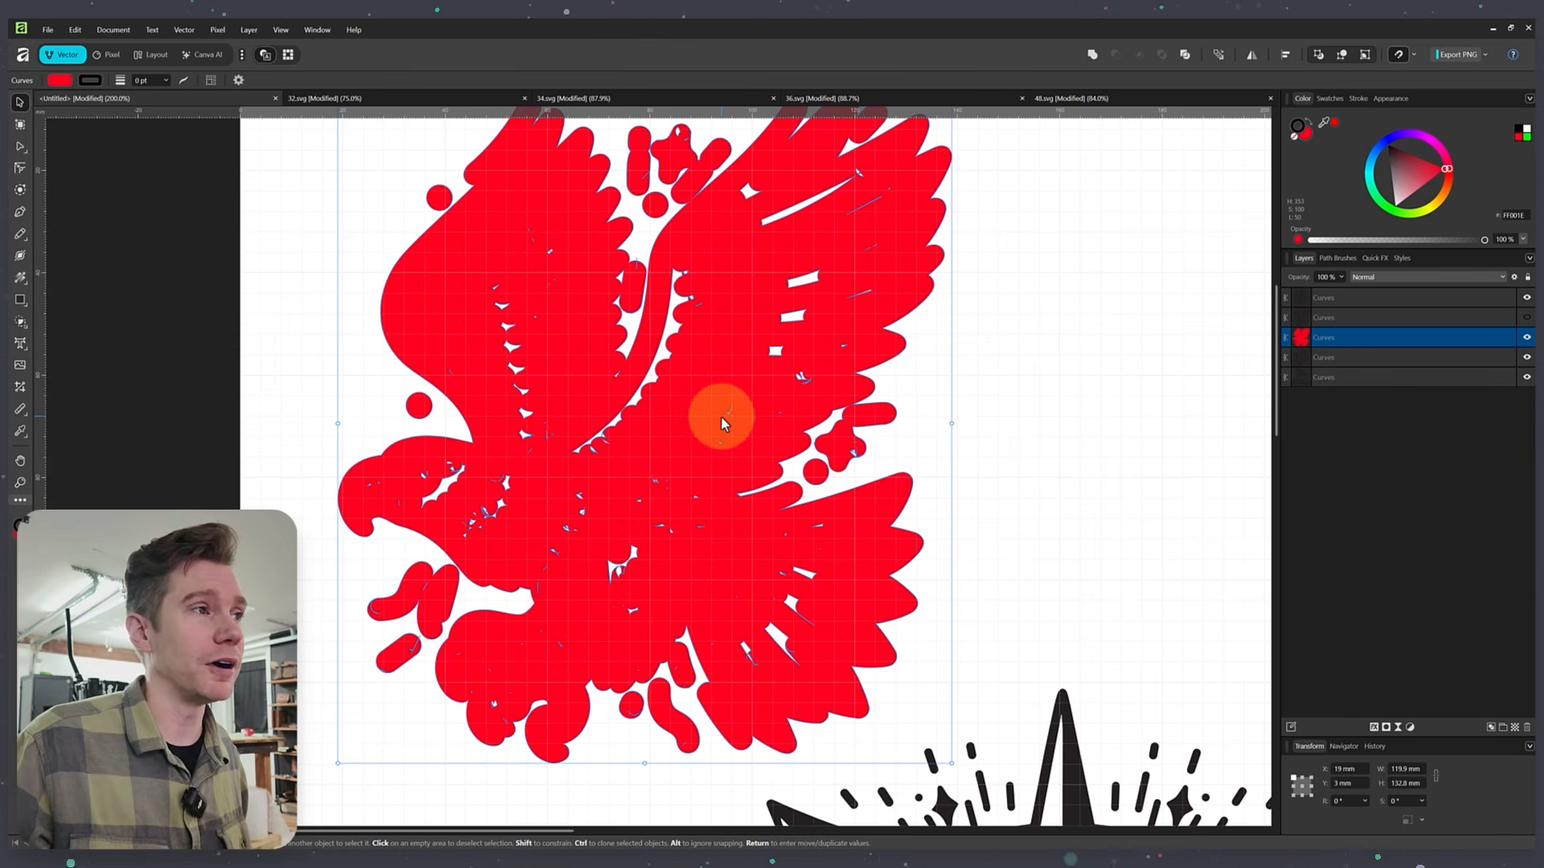
# - Fill the holes in the red eagle shape, show the black eagle layer again and clear the selection
pyautogui.click(187, 30)
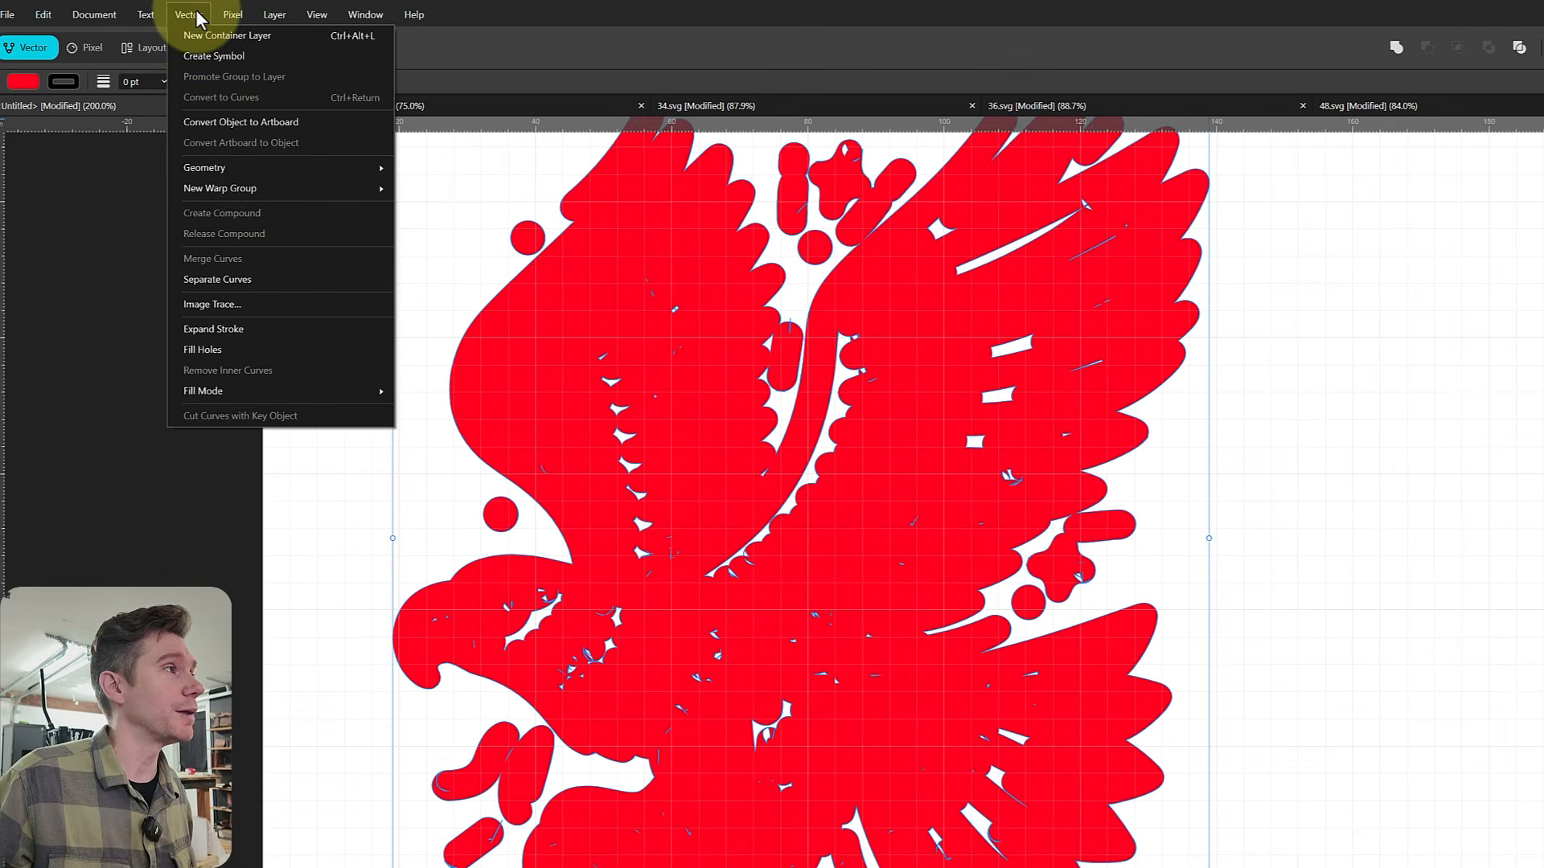
pyautogui.click(273, 349)
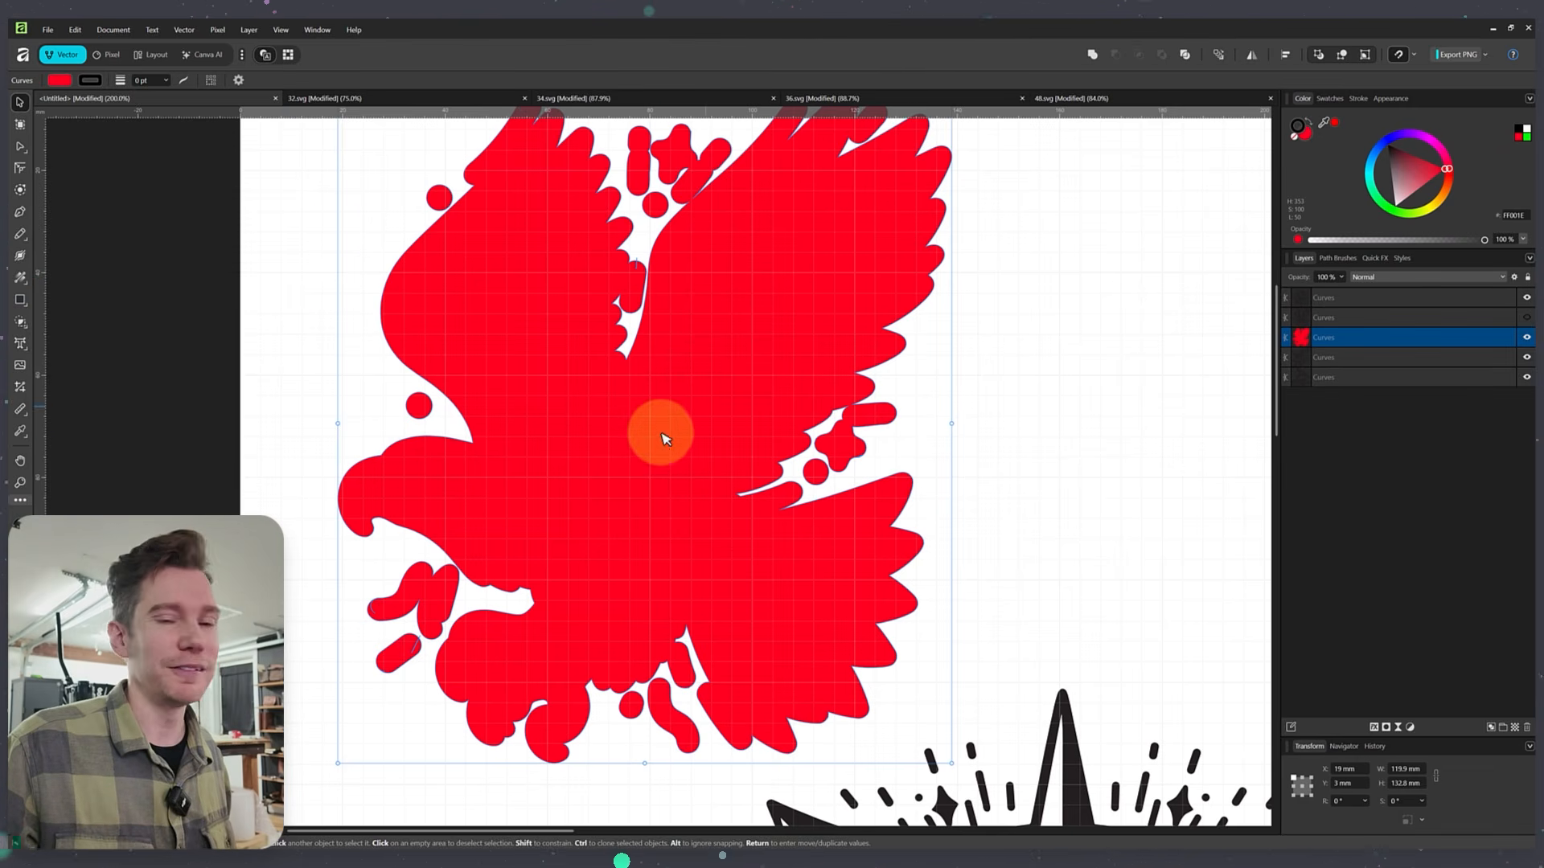
pyautogui.scroll(-1, 659, 432)
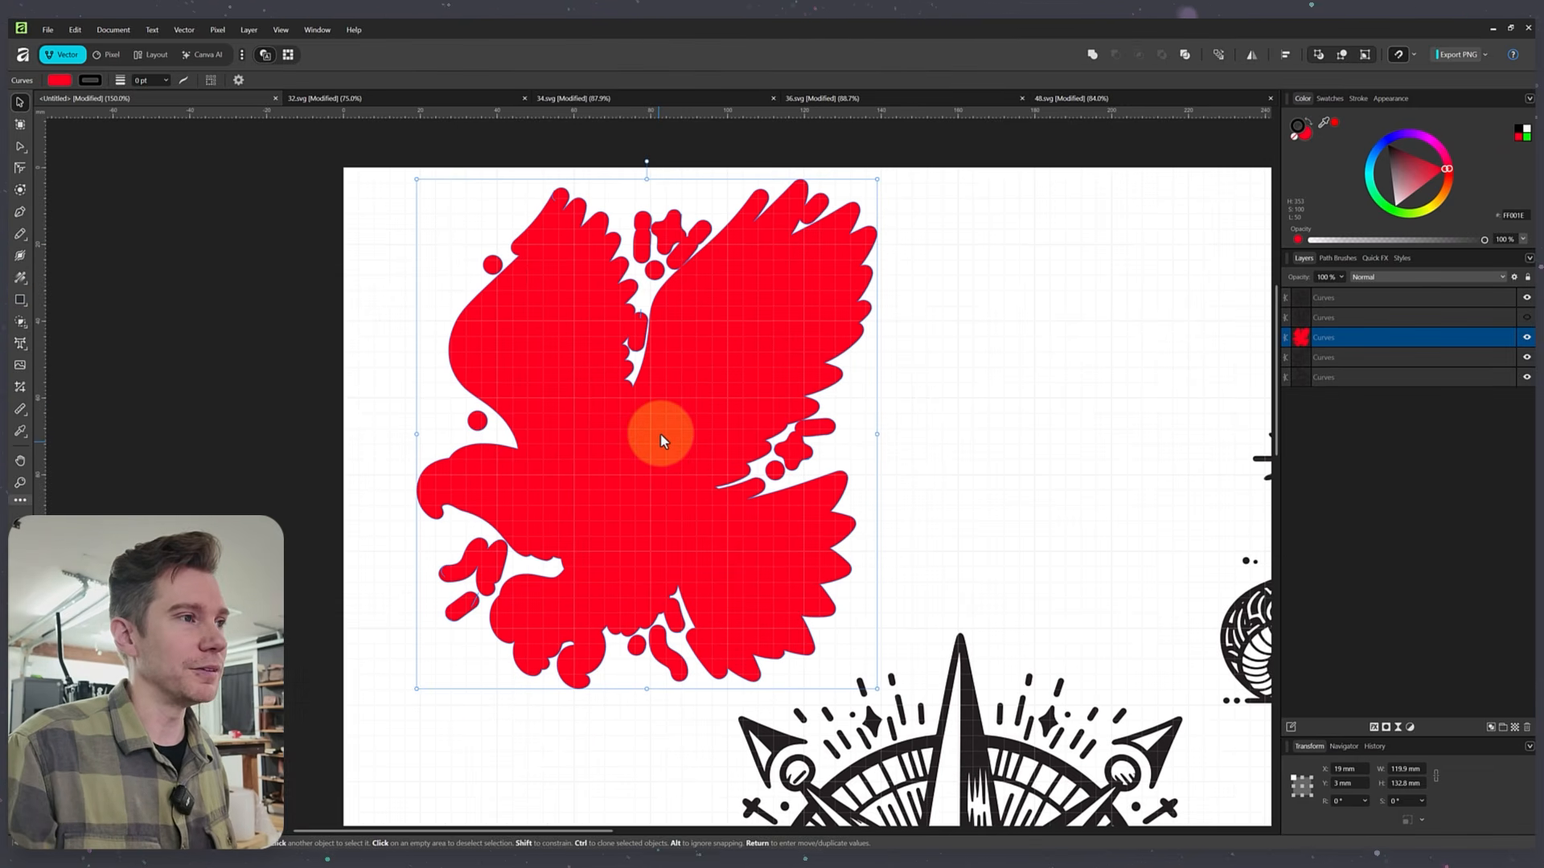
pyautogui.click(1526, 320)
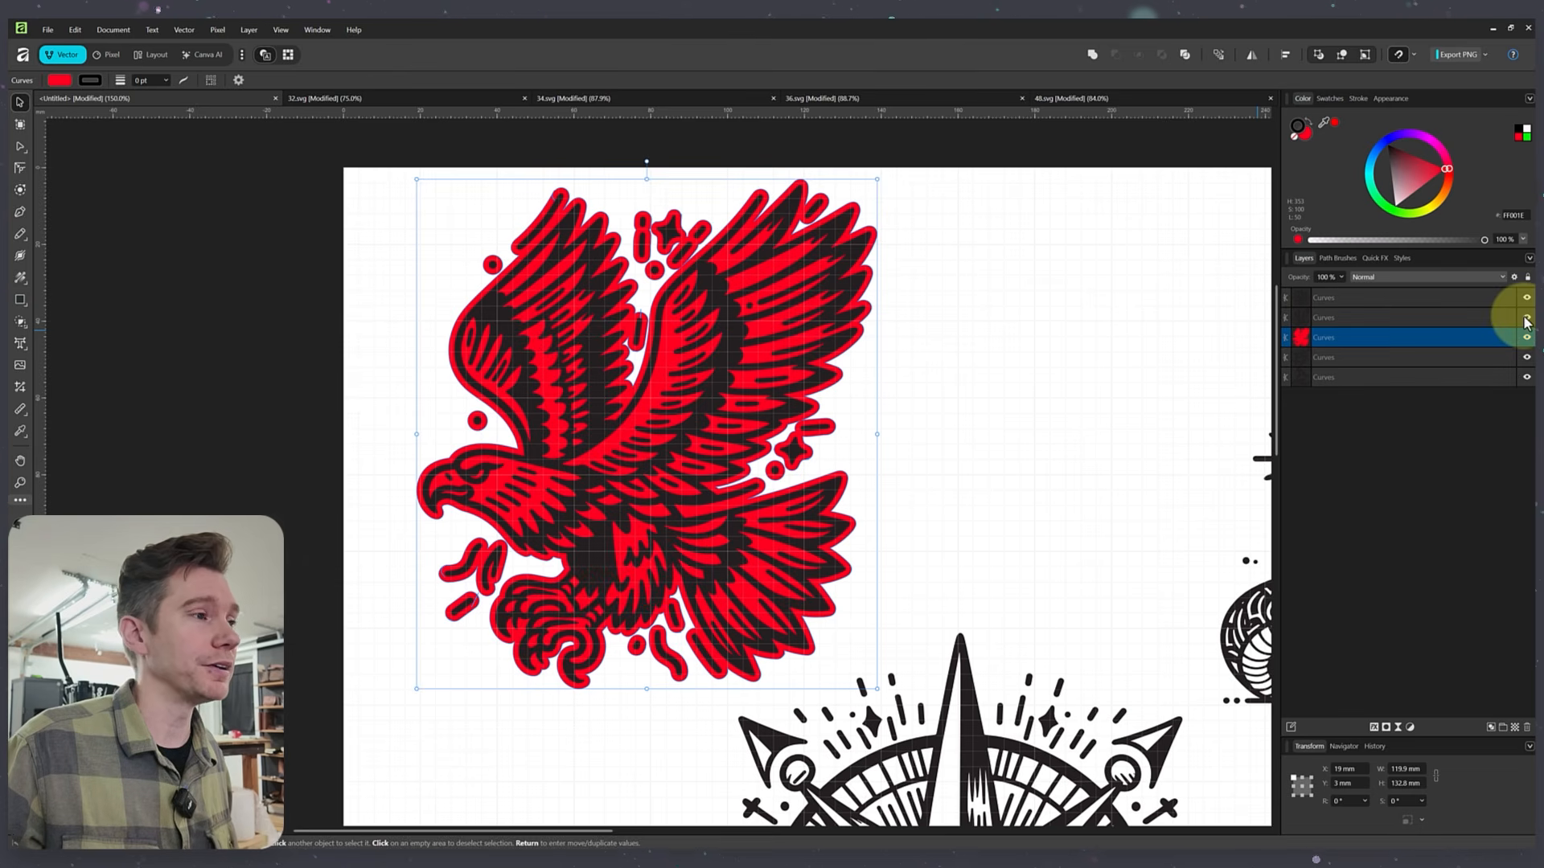
pyautogui.click(1077, 377)
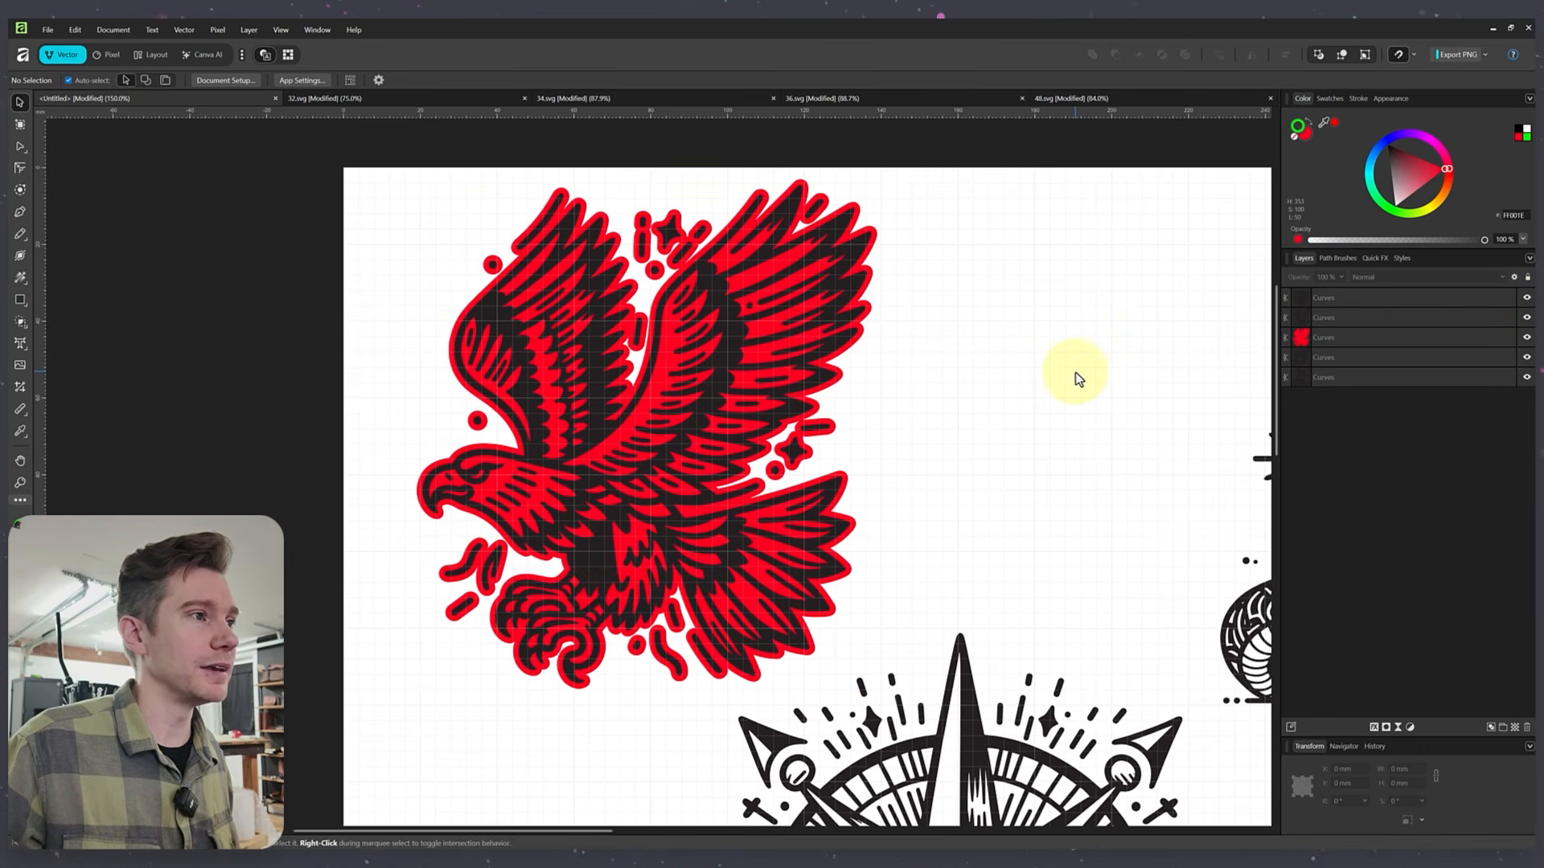
# - Select the red eagle shape and hide the black eagle layer above it to expose the solid silhouette
pyautogui.click(841, 382)
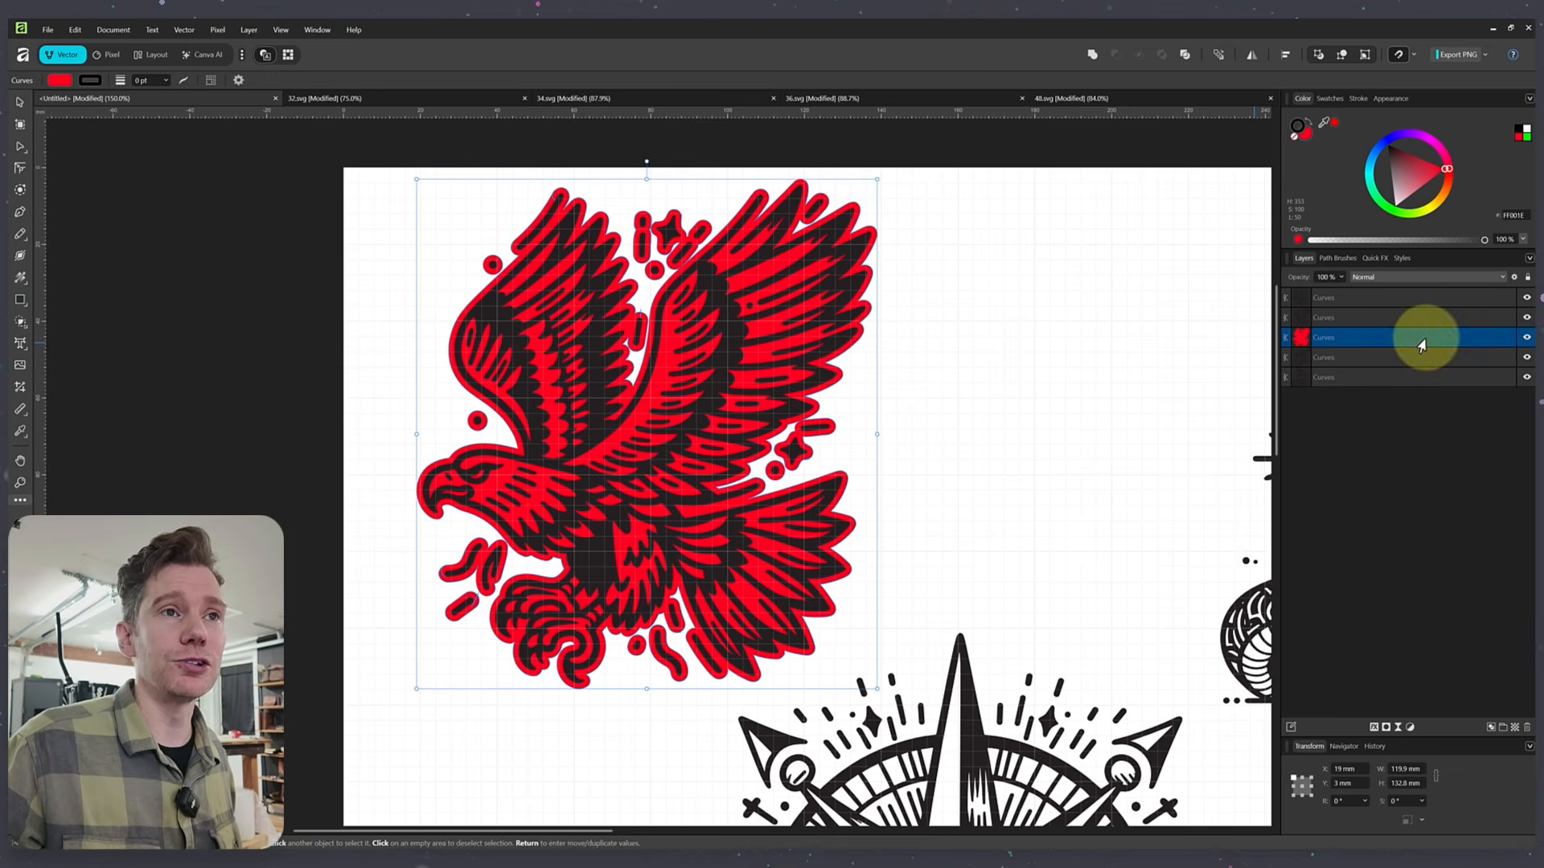
pyautogui.click(1527, 318)
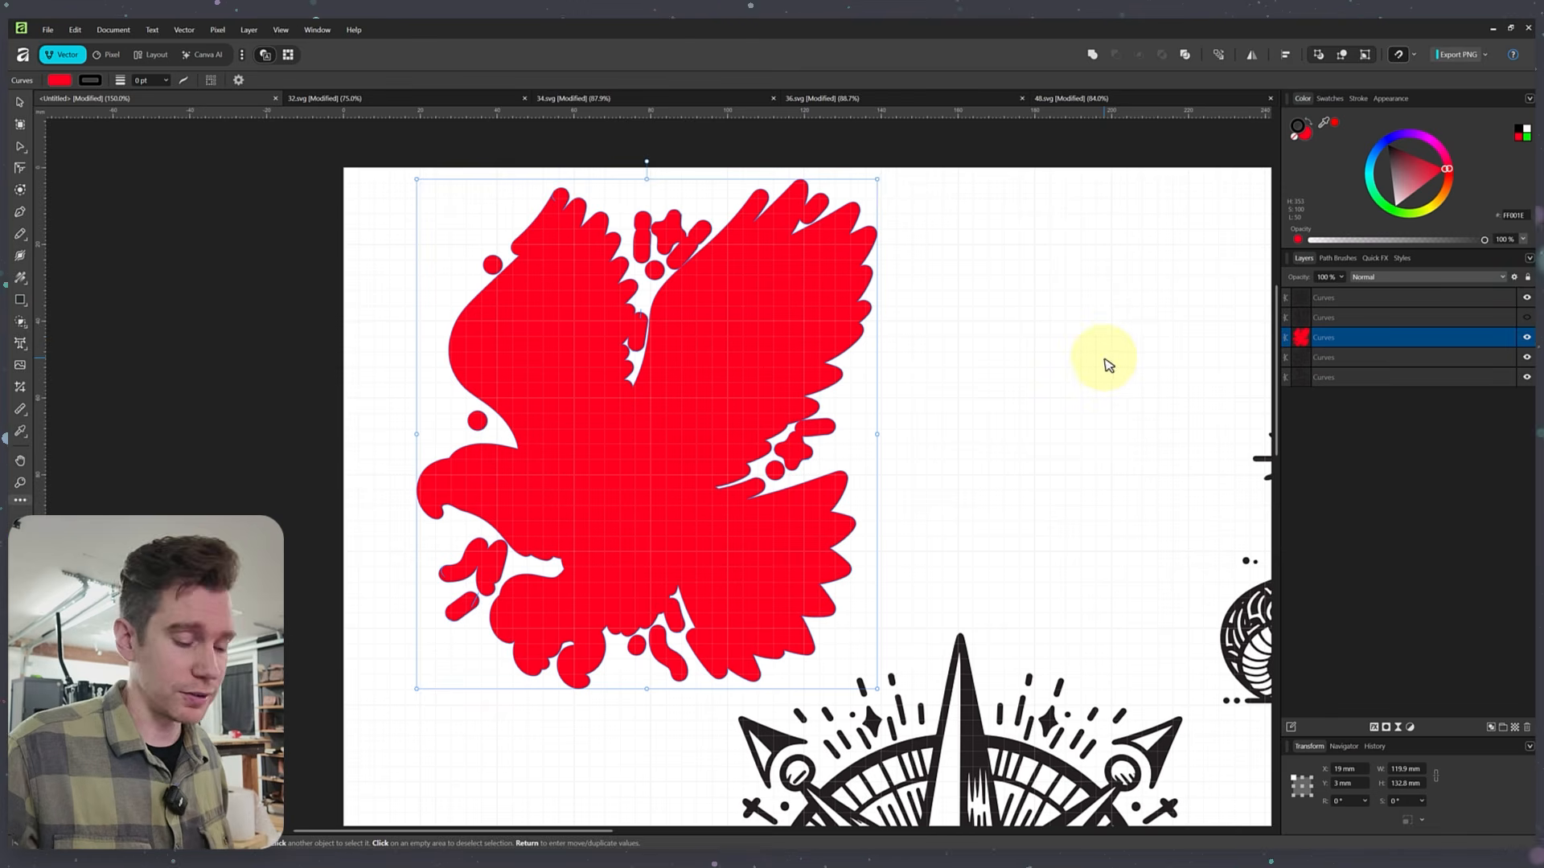
pyautogui.hotkey('ctrl', '+')
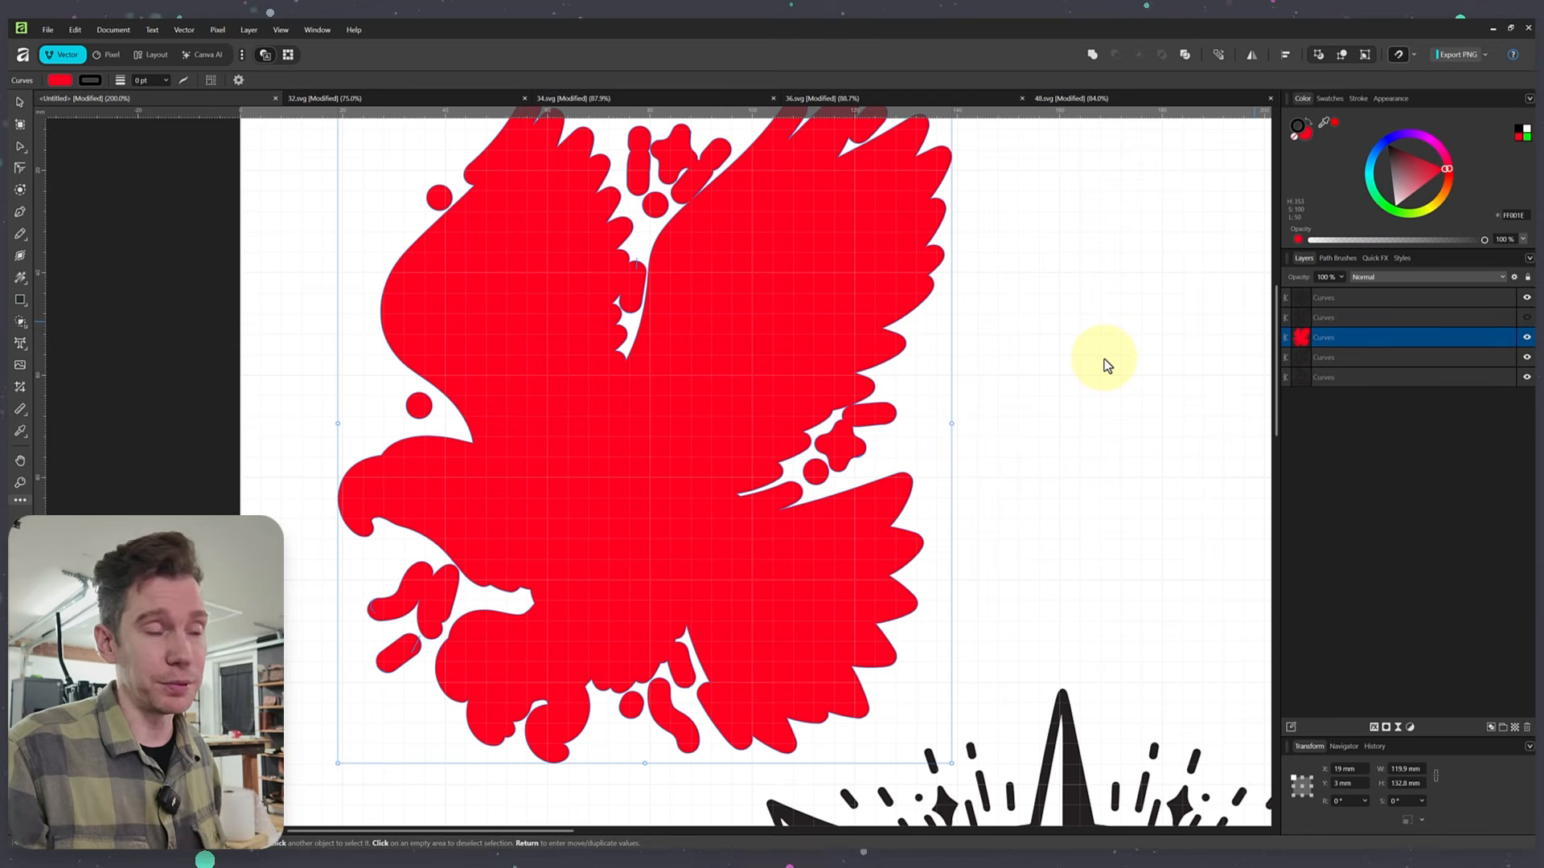
pyautogui.hotkey('ctrl', '+')
pyautogui.hotkey('ctrl', '-')
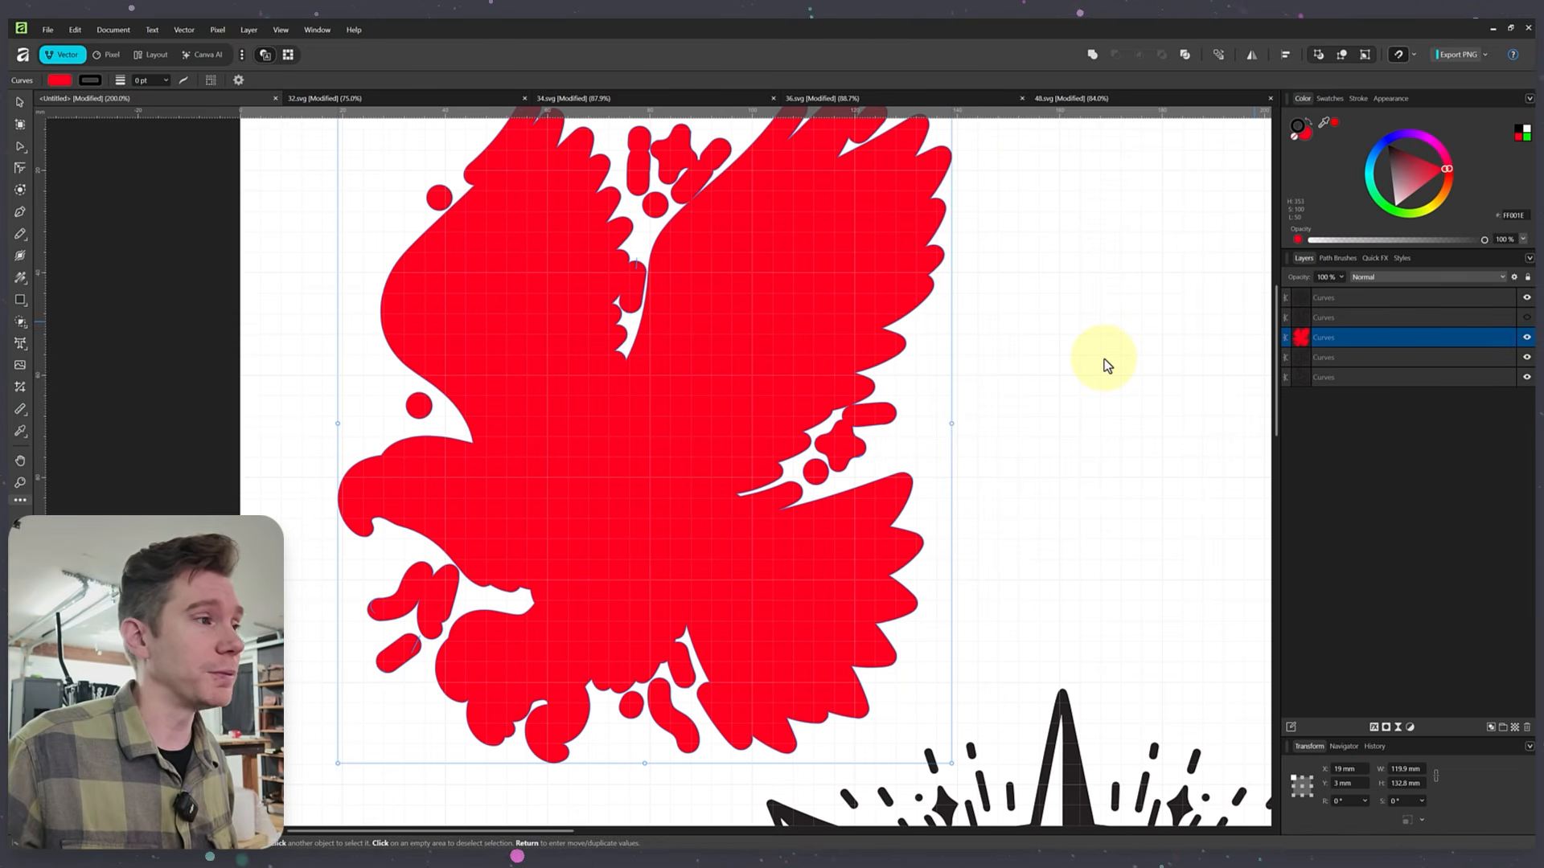
# - Delete the stray inner nodes from the pill-shaped and curved accent marks below the red eagle's beak
pyautogui.moveTo(493, 562); pyautogui.dragTo(756, 446)
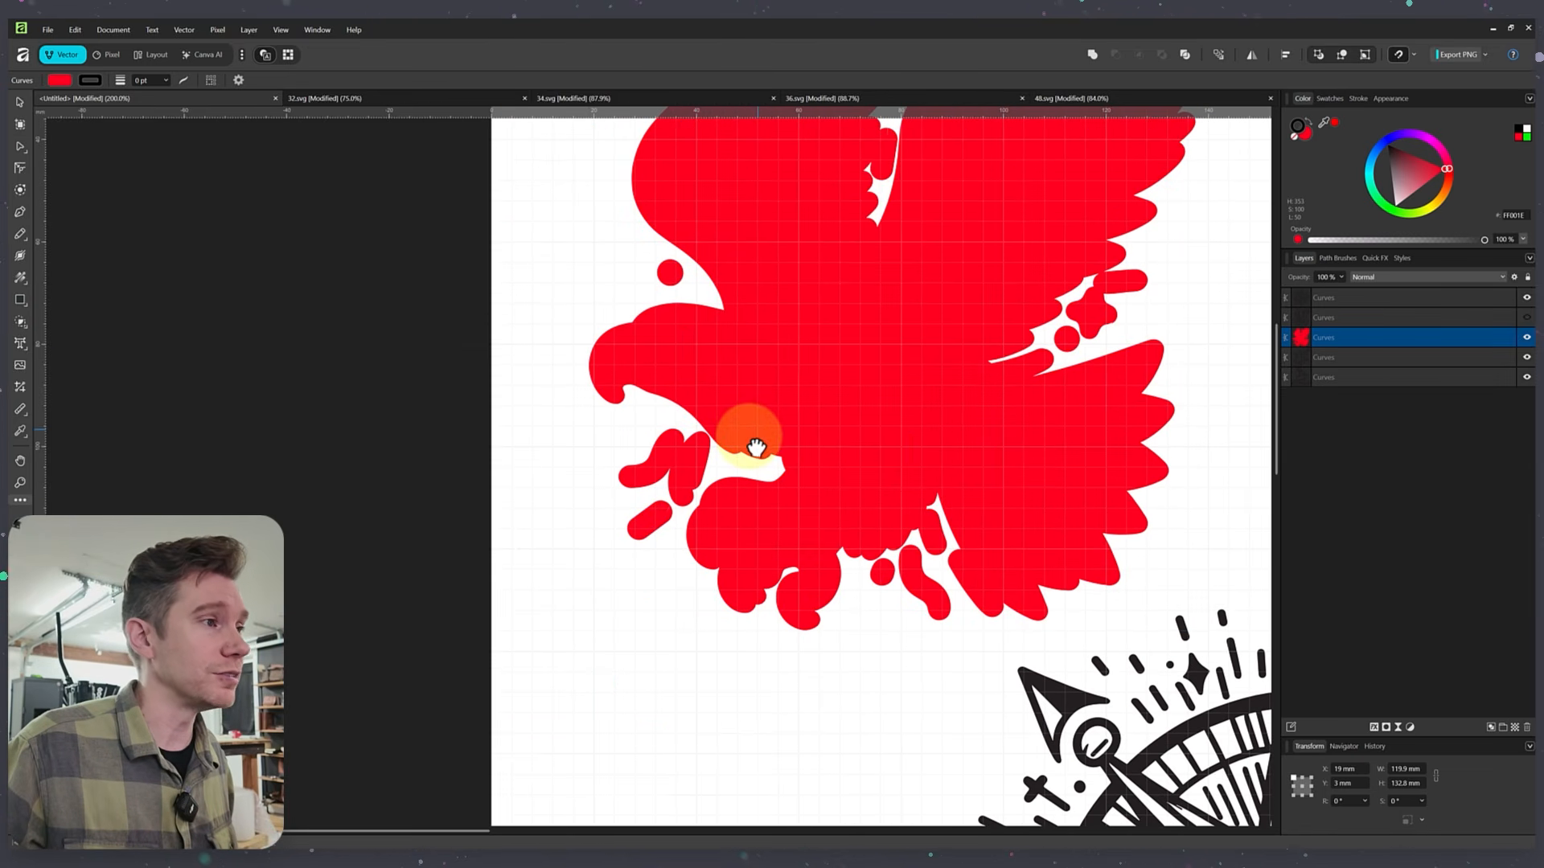
pyautogui.scroll(5, 756, 447)
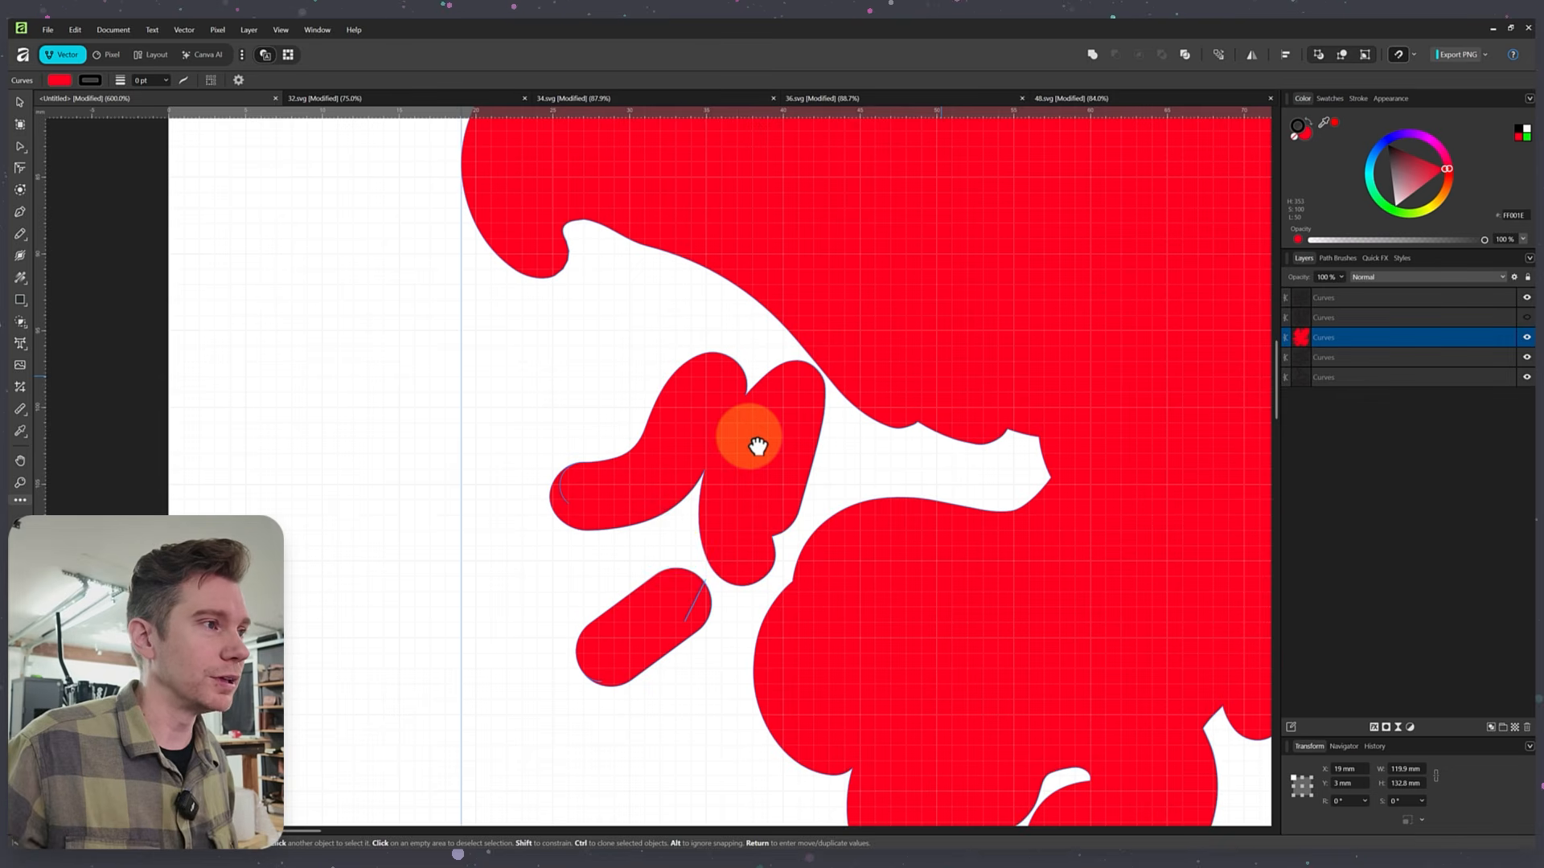
pyautogui.moveTo(748, 637); pyautogui.dragTo(827, 494)
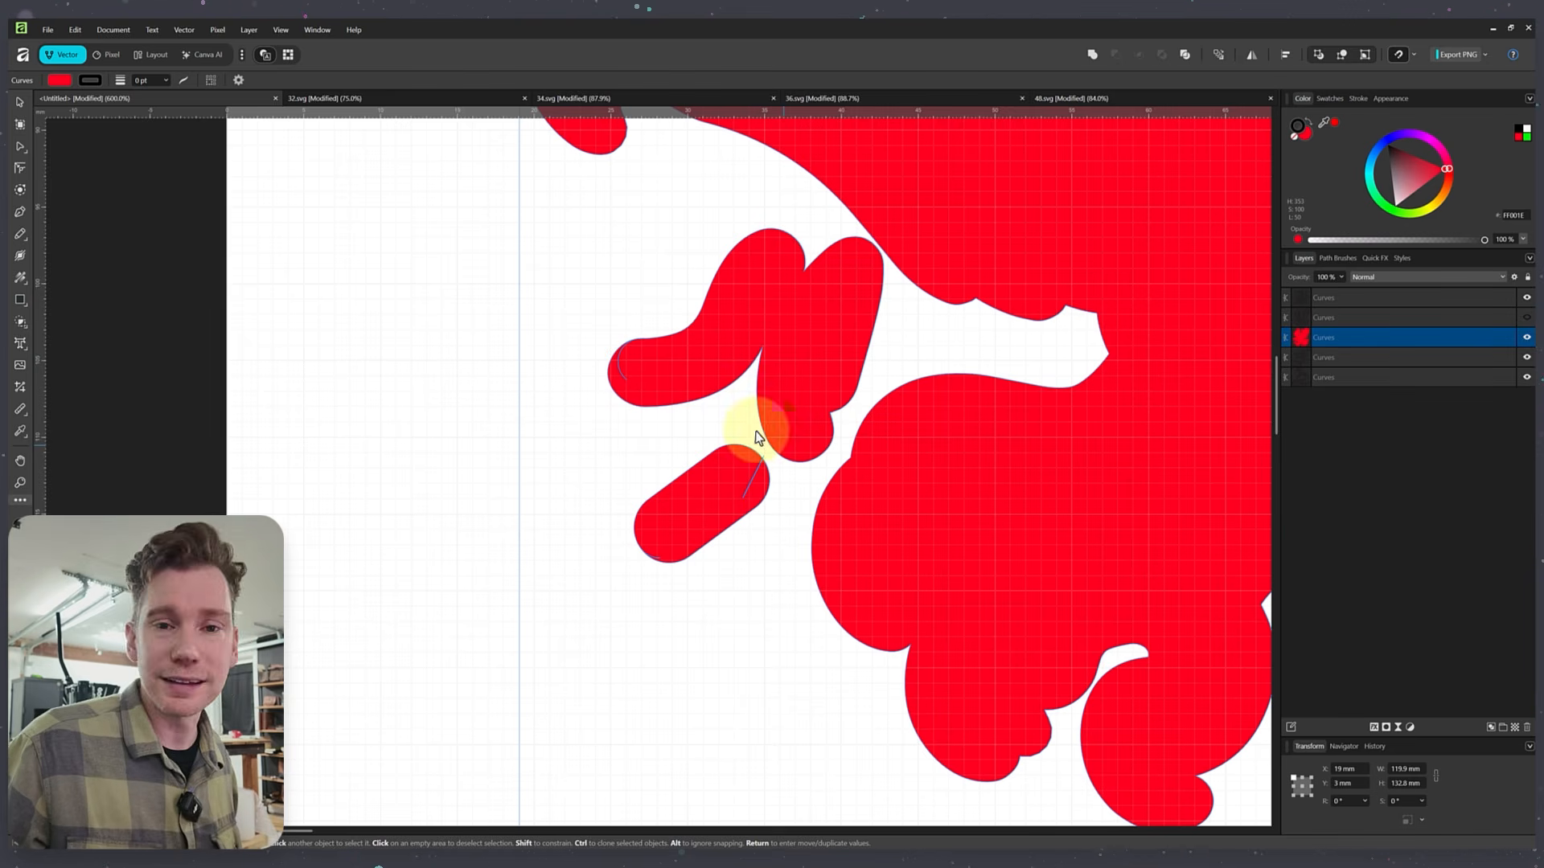
pyautogui.click(18, 149)
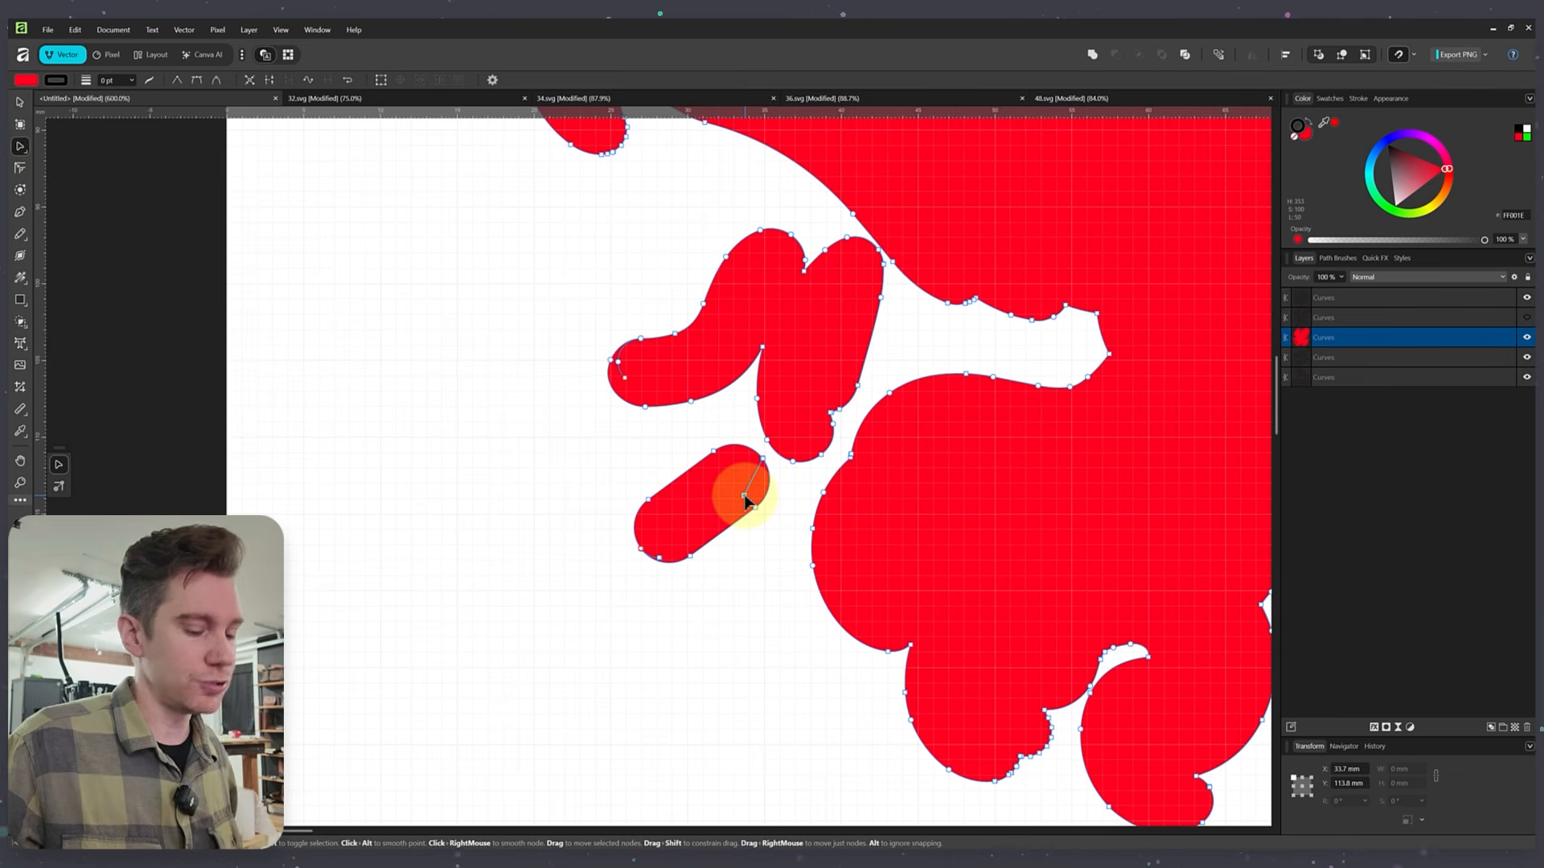
pyautogui.press('Delete')
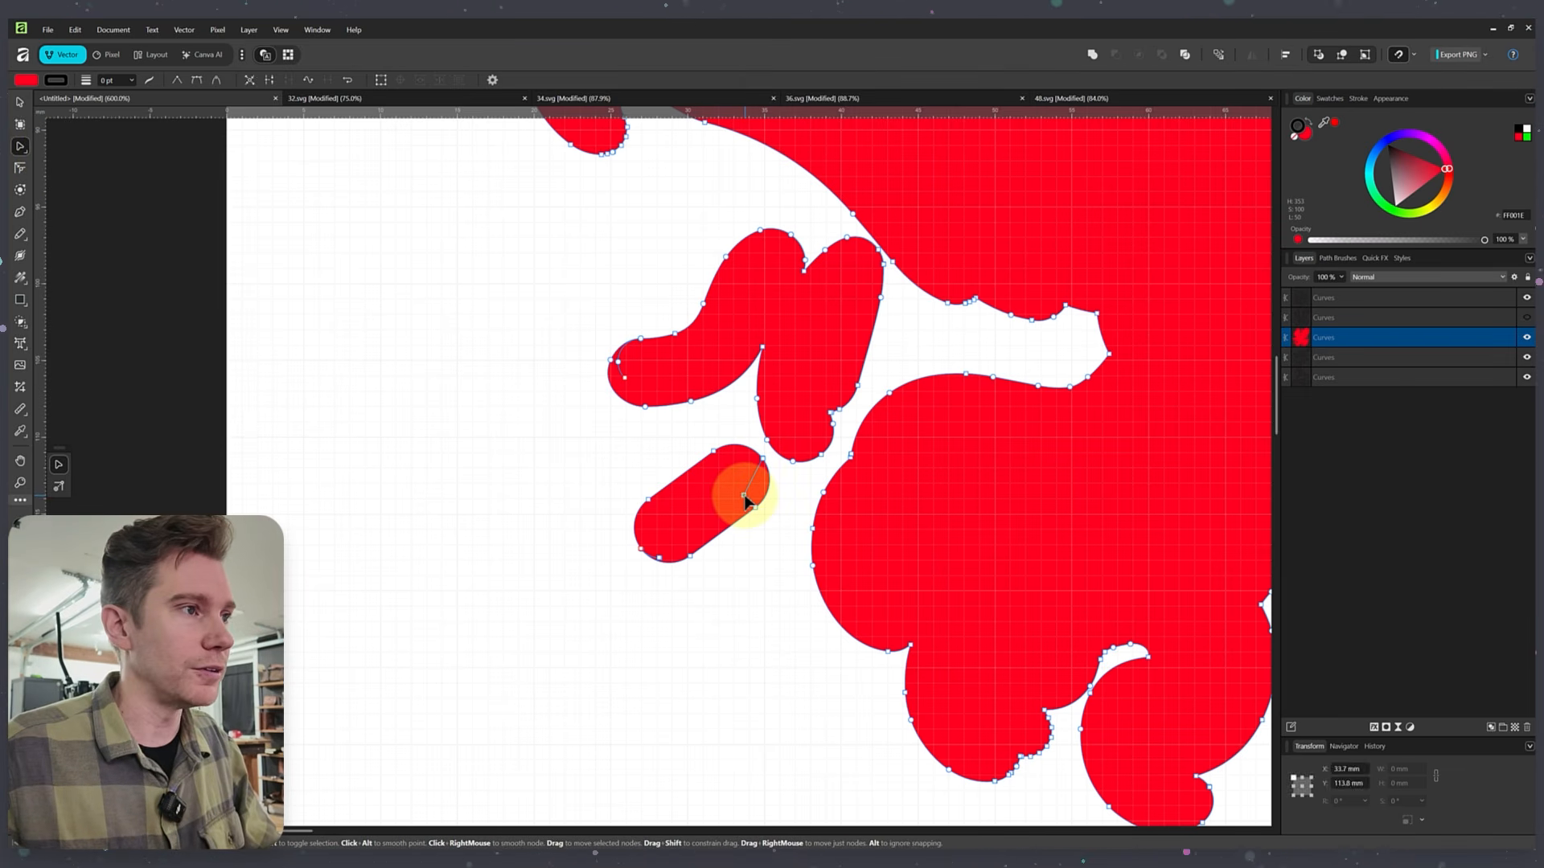
pyautogui.press('Delete')
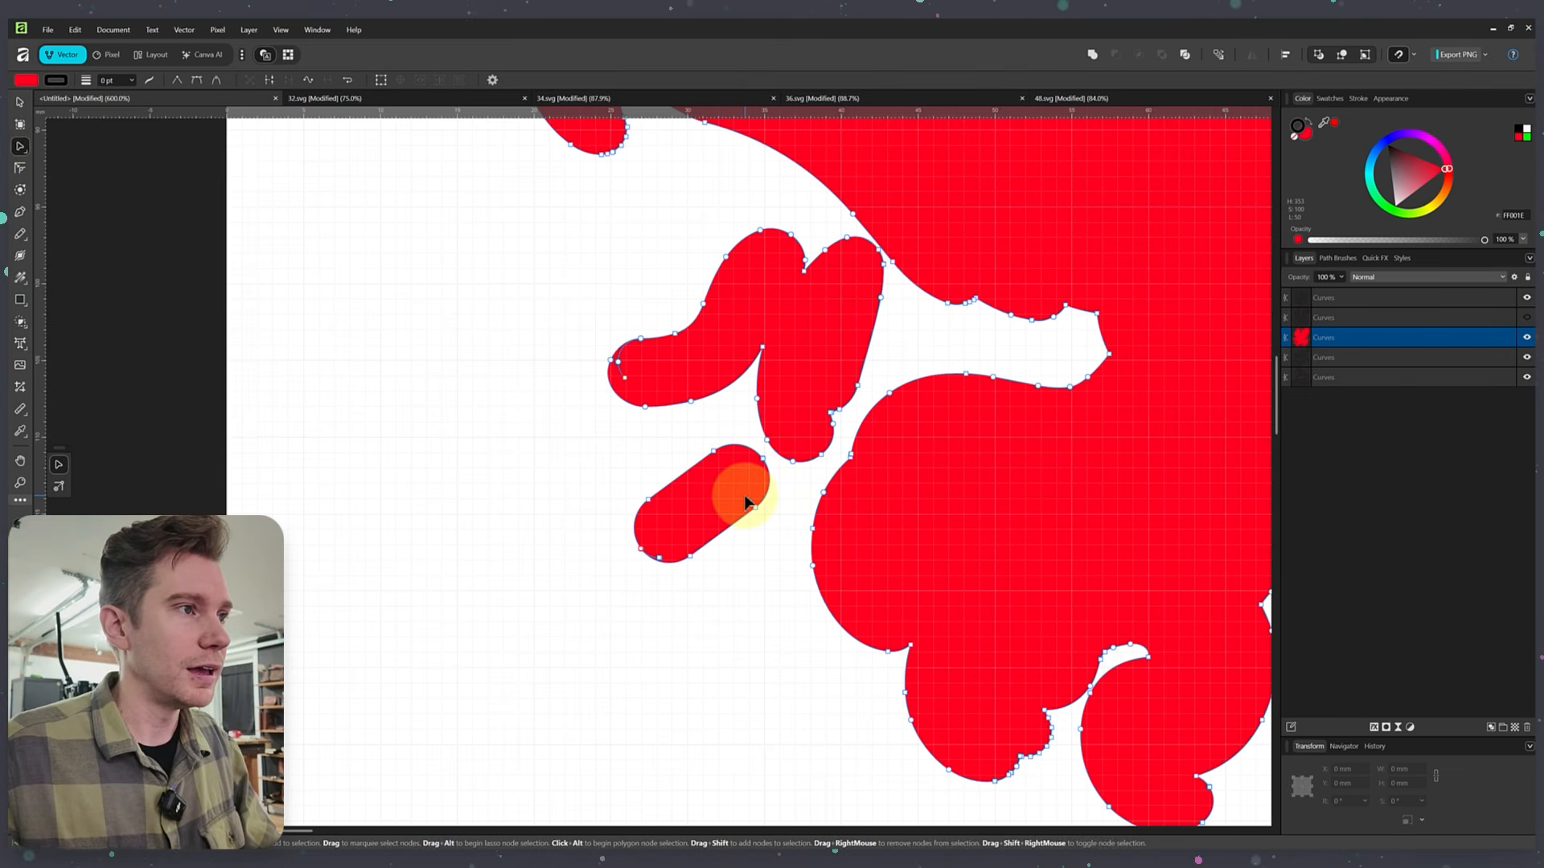
pyautogui.click(619, 364)
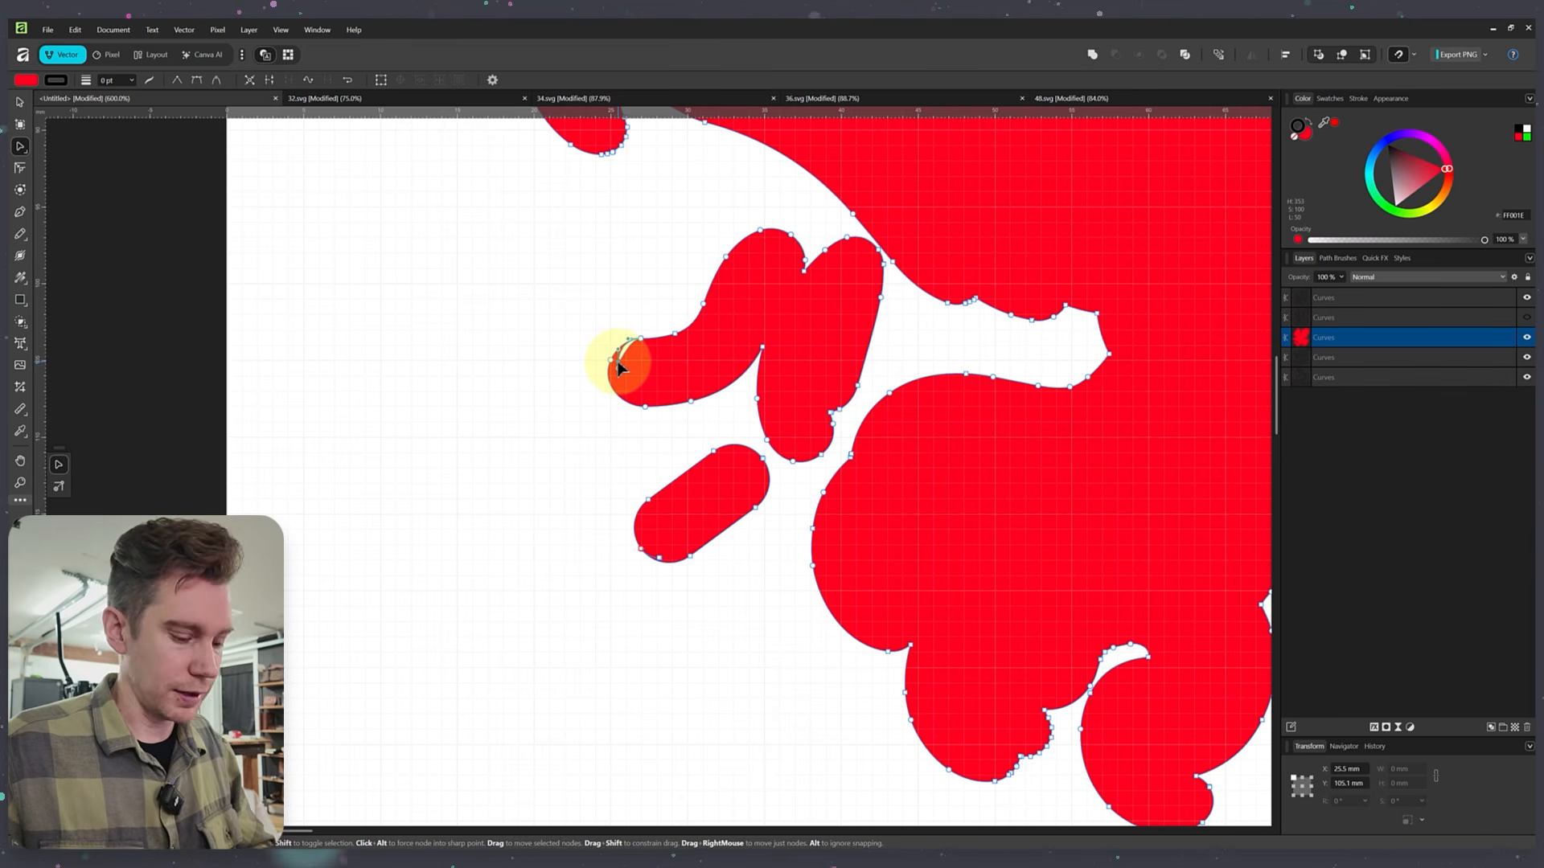
pyautogui.press('Delete')
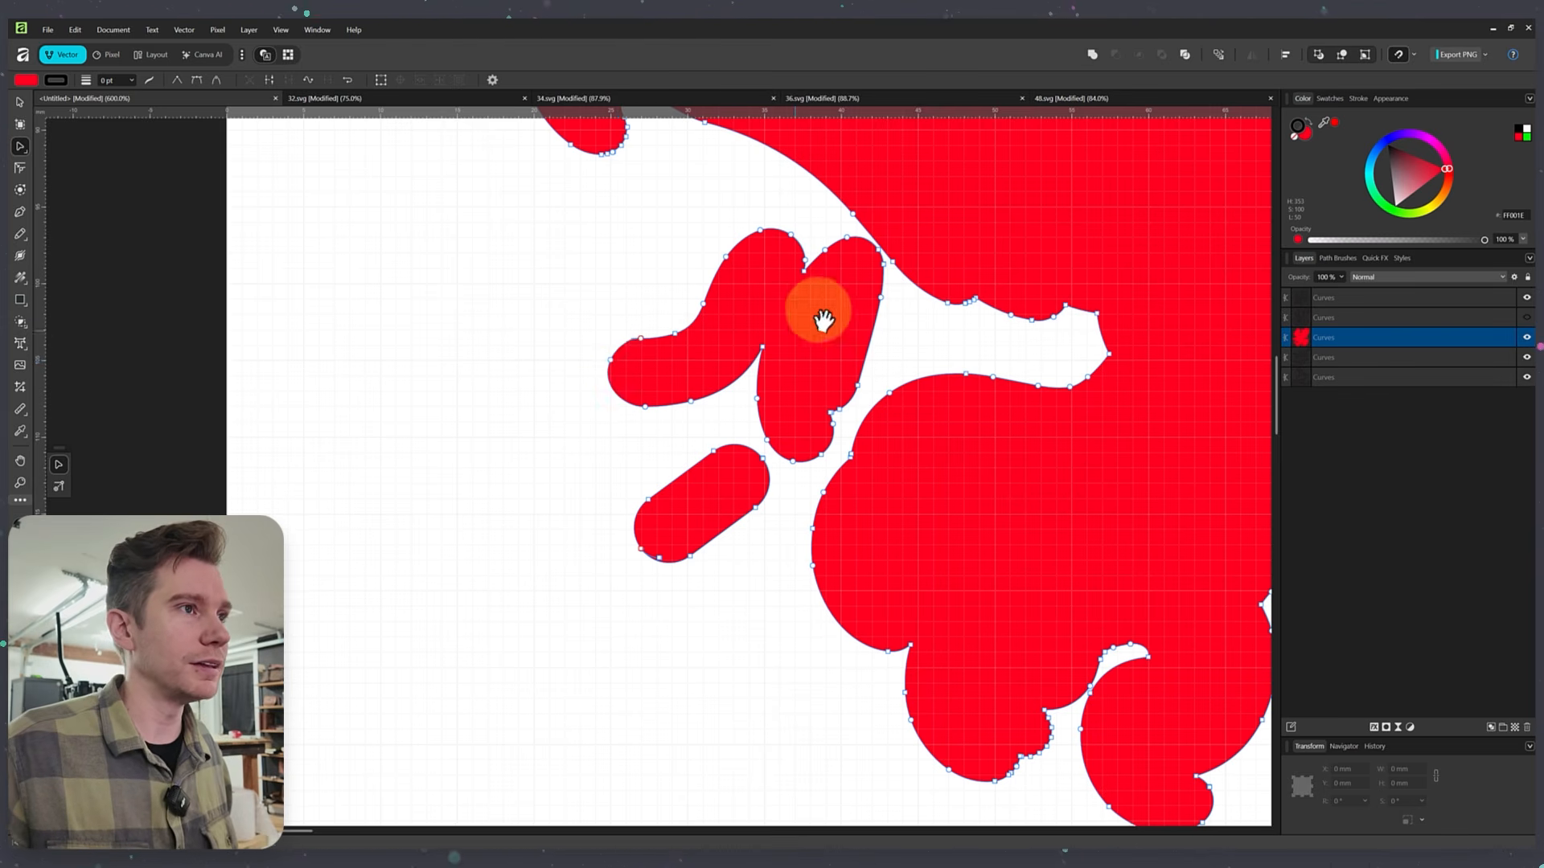
# - Delete the stray nodes inside the left wing's upper tip and in the small accent mark between the red eagle's wings
pyautogui.moveTo(818, 311); pyautogui.dragTo(806, 579)
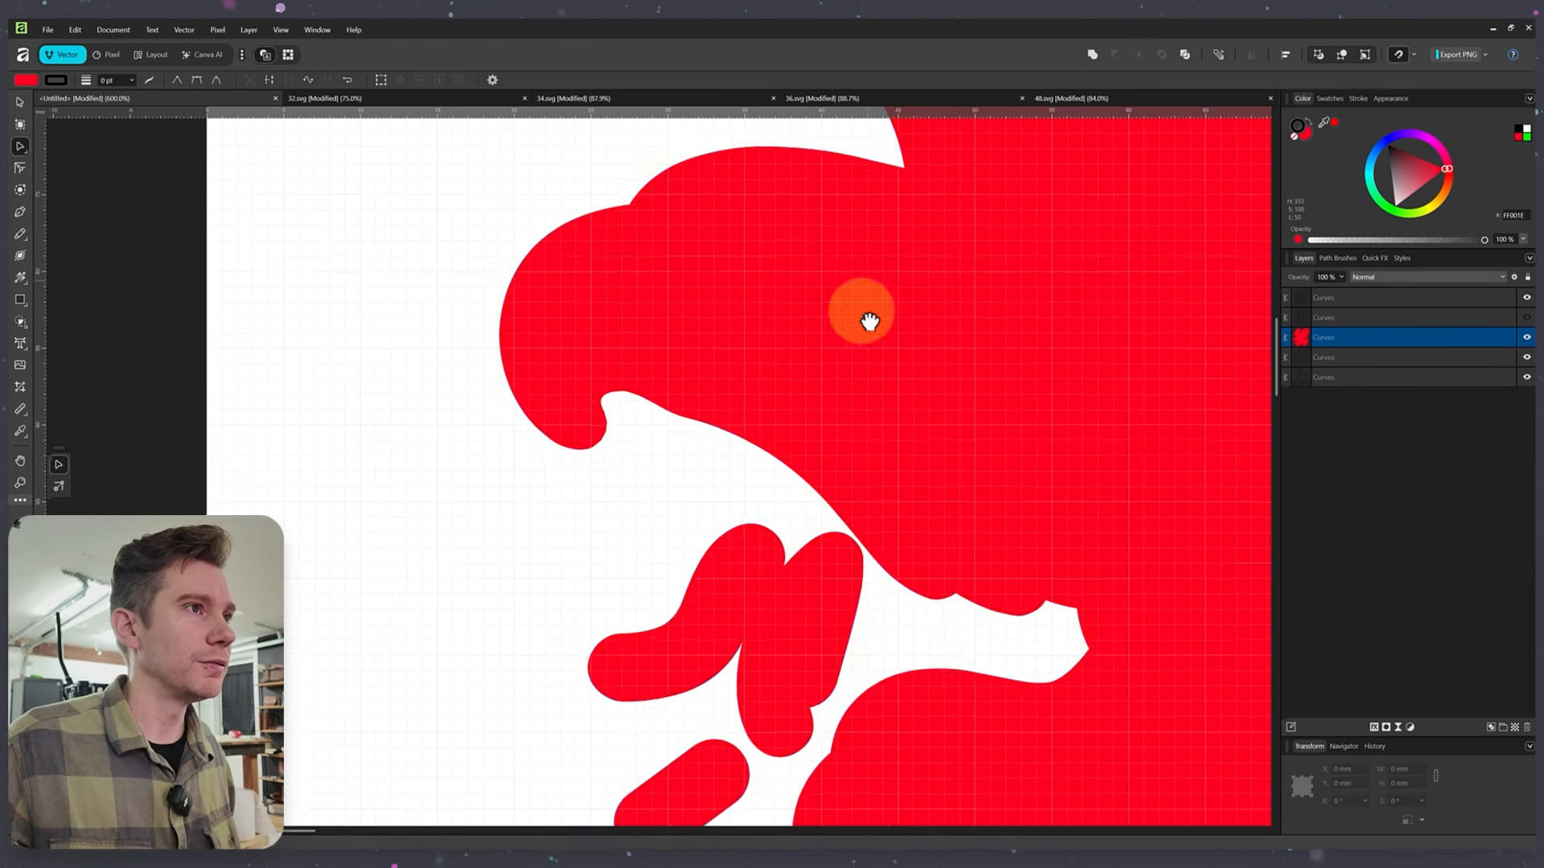
pyautogui.moveTo(869, 317); pyautogui.dragTo(778, 569)
pyautogui.moveTo(792, 319)
pyautogui.mouseDown()
pyautogui.moveTo(768, 460)
pyautogui.moveTo(709, 482)
pyautogui.mouseUp()
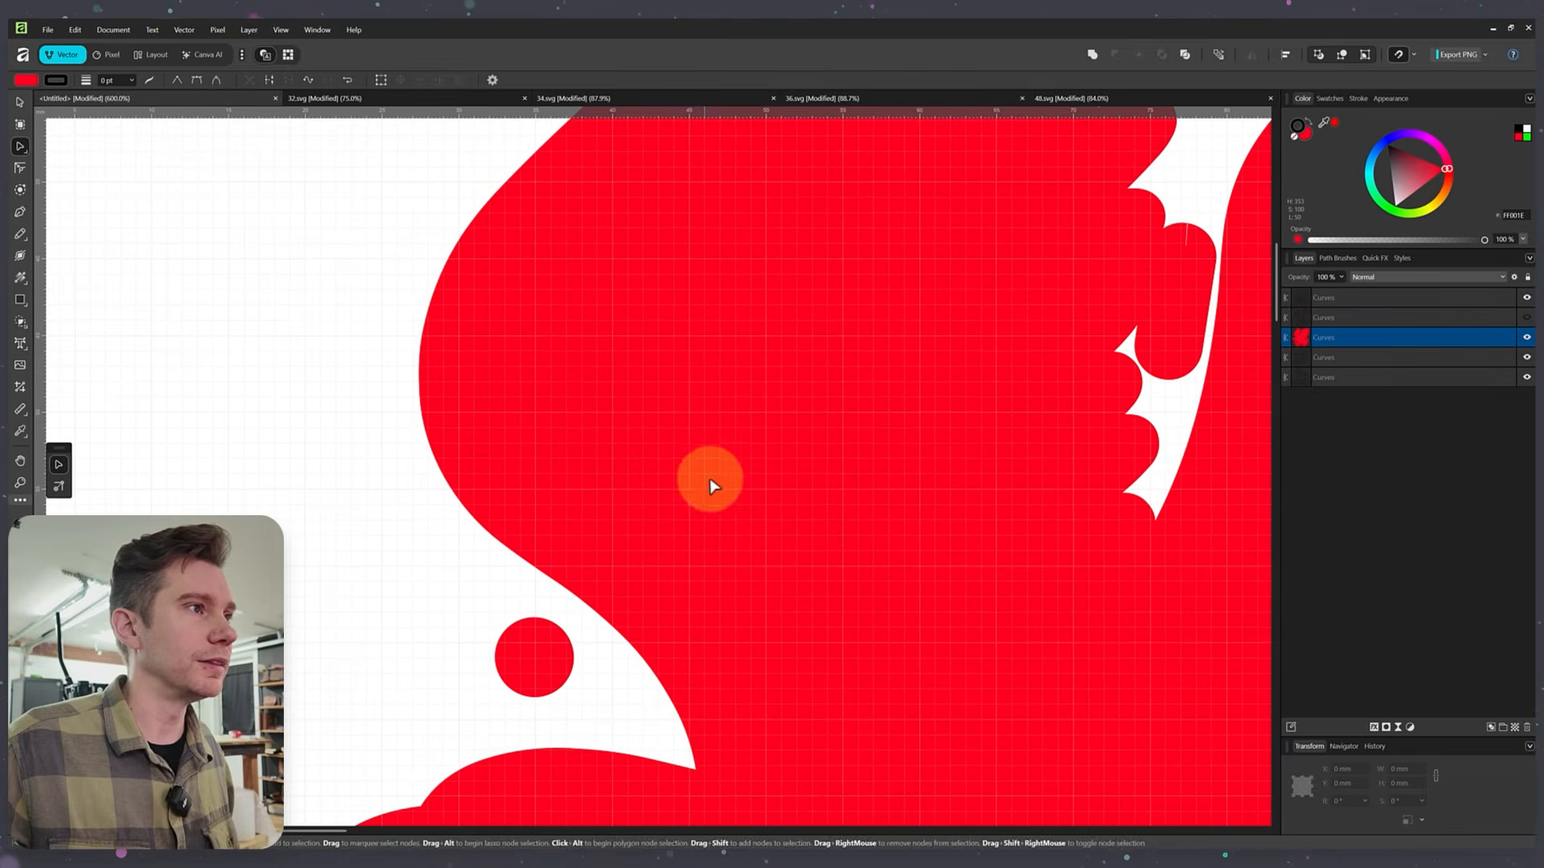
pyautogui.moveTo(833, 330)
pyautogui.mouseDown()
pyautogui.moveTo(689, 455)
pyautogui.moveTo(652, 466)
pyautogui.mouseUp()
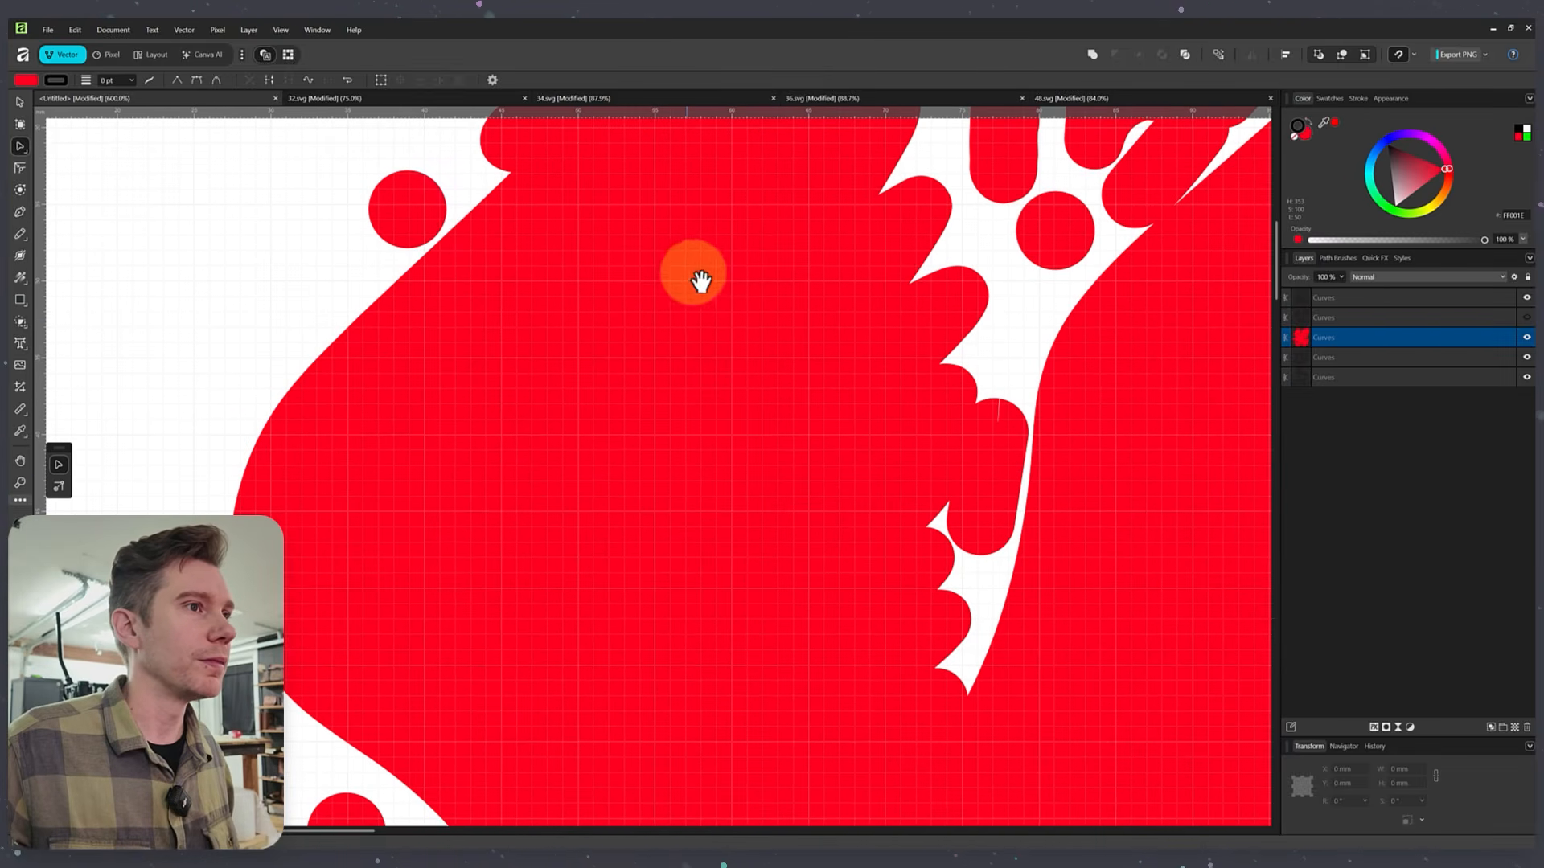
pyautogui.moveTo(696, 276); pyautogui.dragTo(576, 480)
pyautogui.click(537, 145)
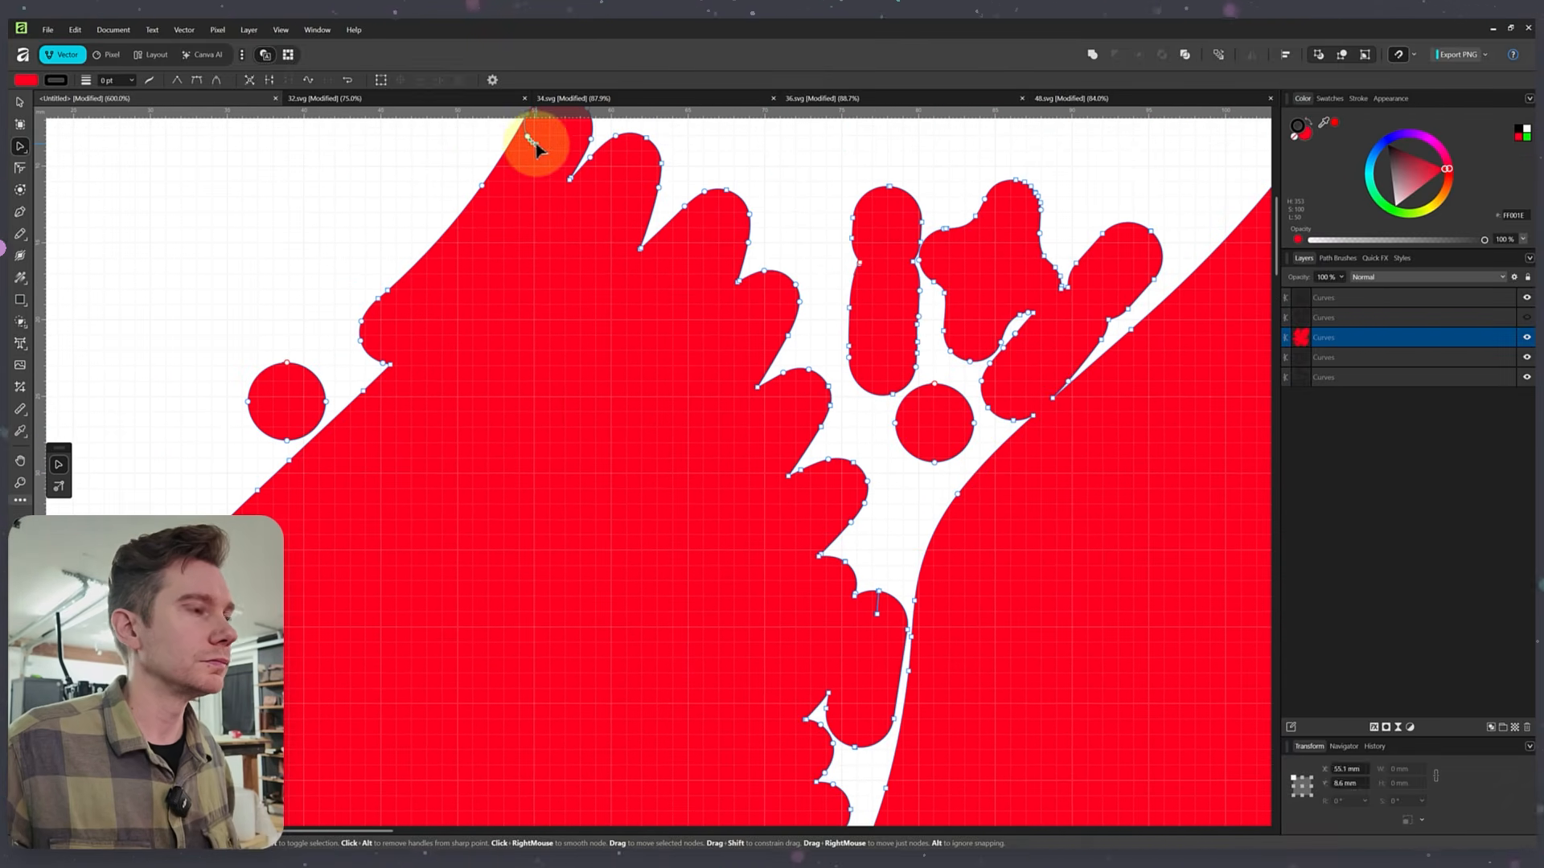
pyautogui.press('Delete')
pyautogui.click(526, 137)
pyautogui.press('Delete')
pyautogui.click(876, 615)
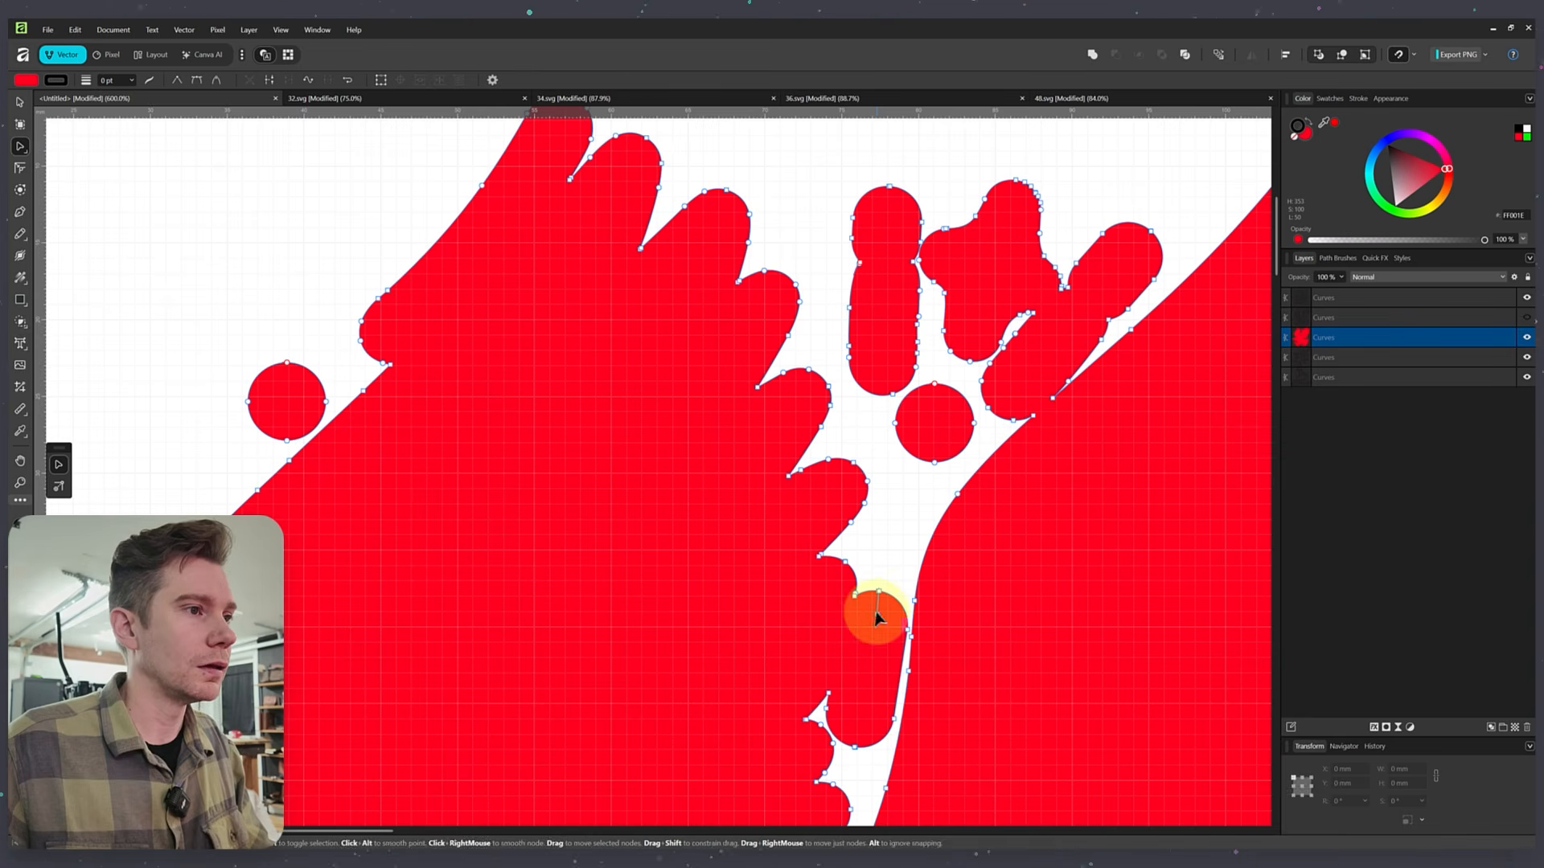
pyautogui.press('Delete')
# - Check the rest of the red silhouette for stray nodes, show the black eagle layer again and clear the selection
pyautogui.moveTo(1190, 515); pyautogui.dragTo(535, 588)
pyautogui.moveTo(708, 795); pyautogui.dragTo(766, 193)
pyautogui.scroll(-6, 450, 462)
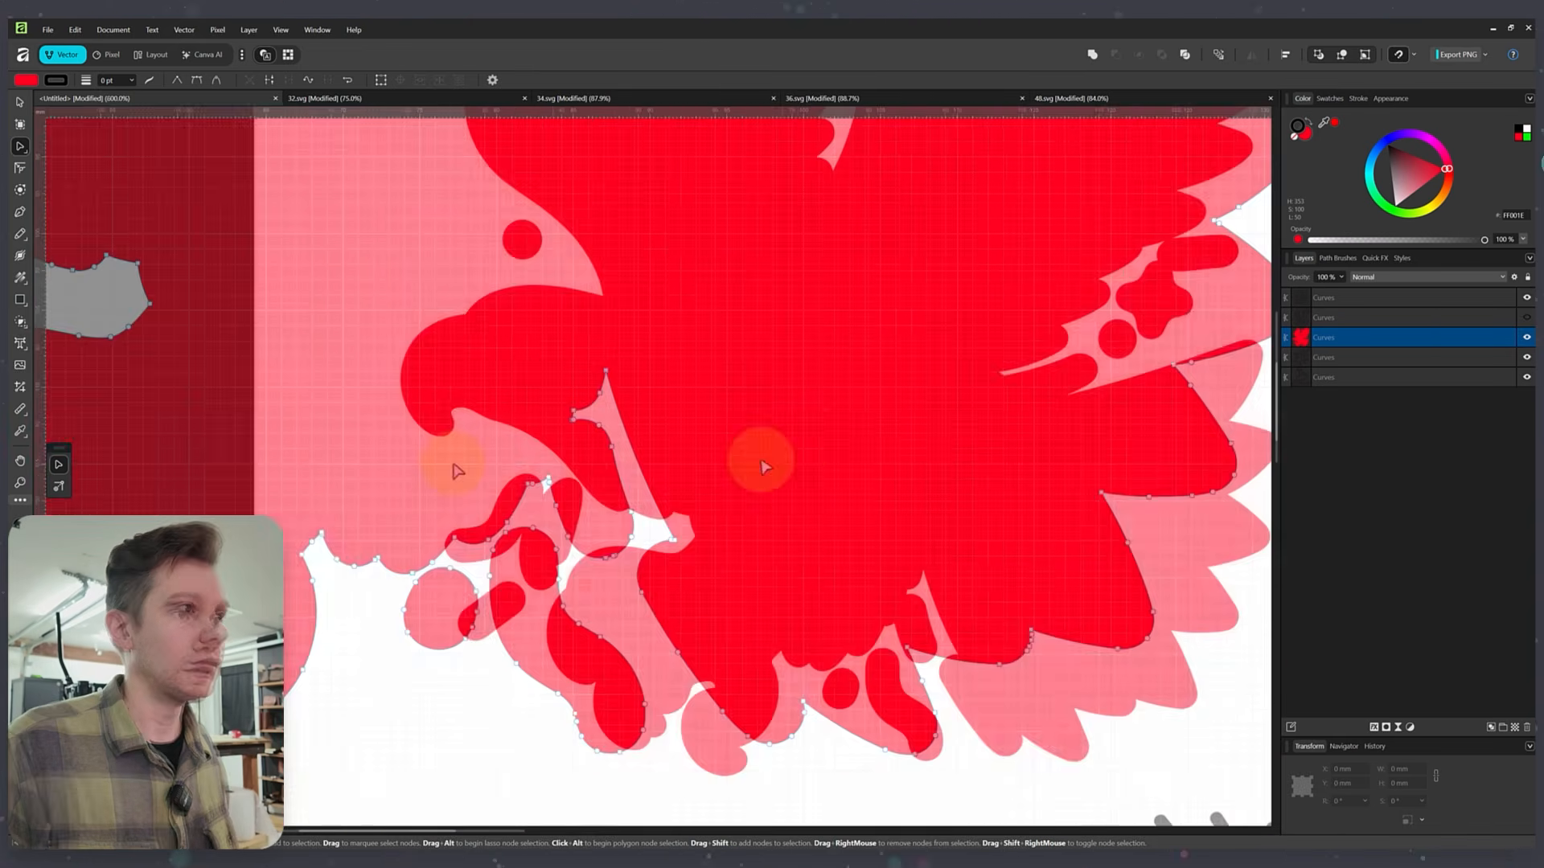
pyautogui.click(20, 102)
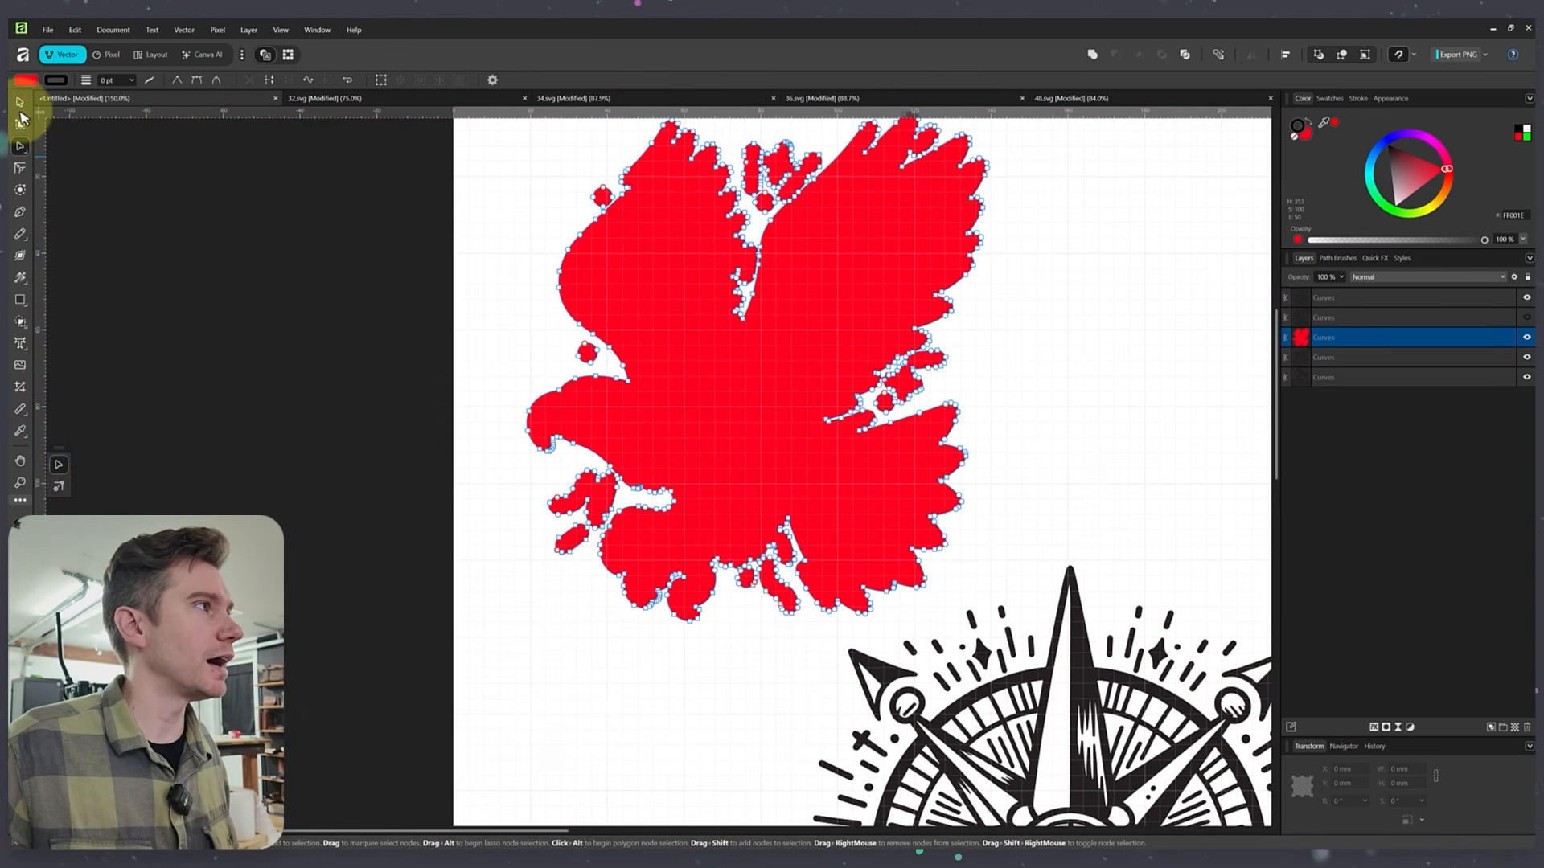
pyautogui.moveTo(1039, 367); pyautogui.dragTo(996, 432)
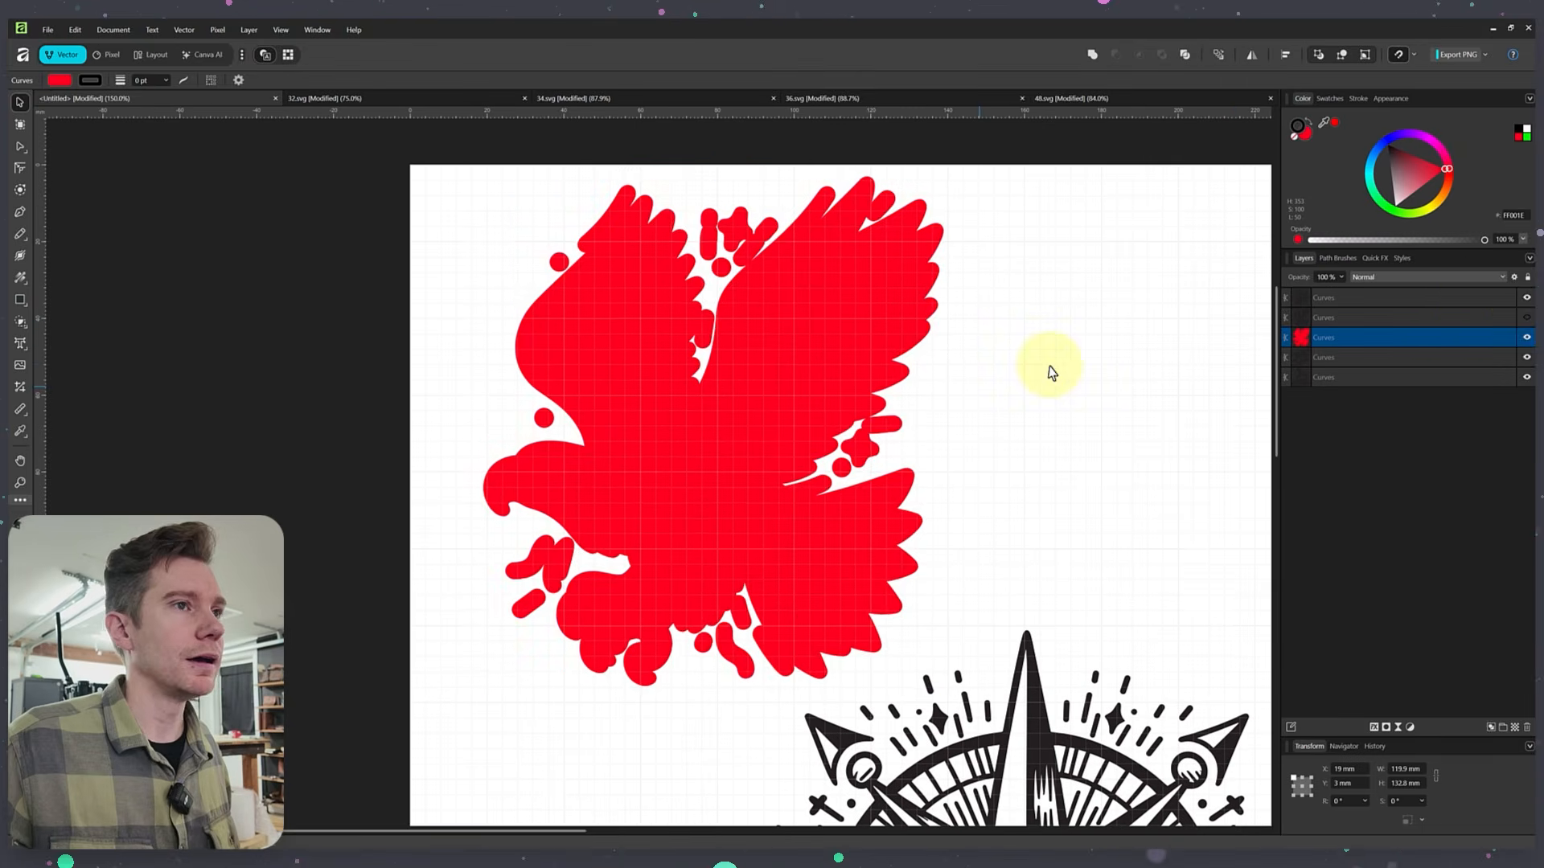
pyautogui.click(1526, 319)
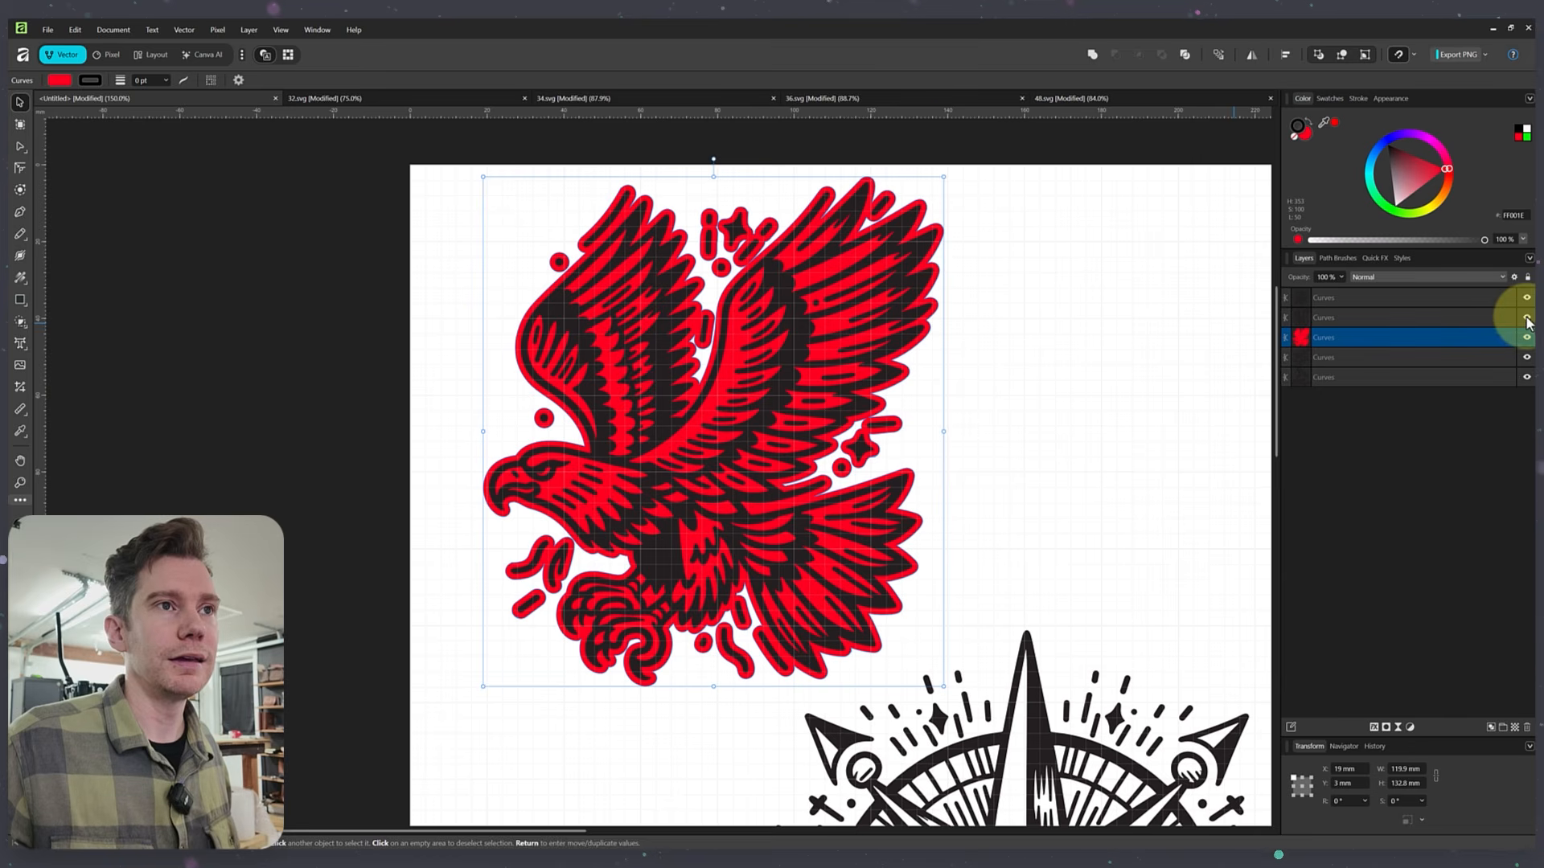
pyautogui.click(1050, 377)
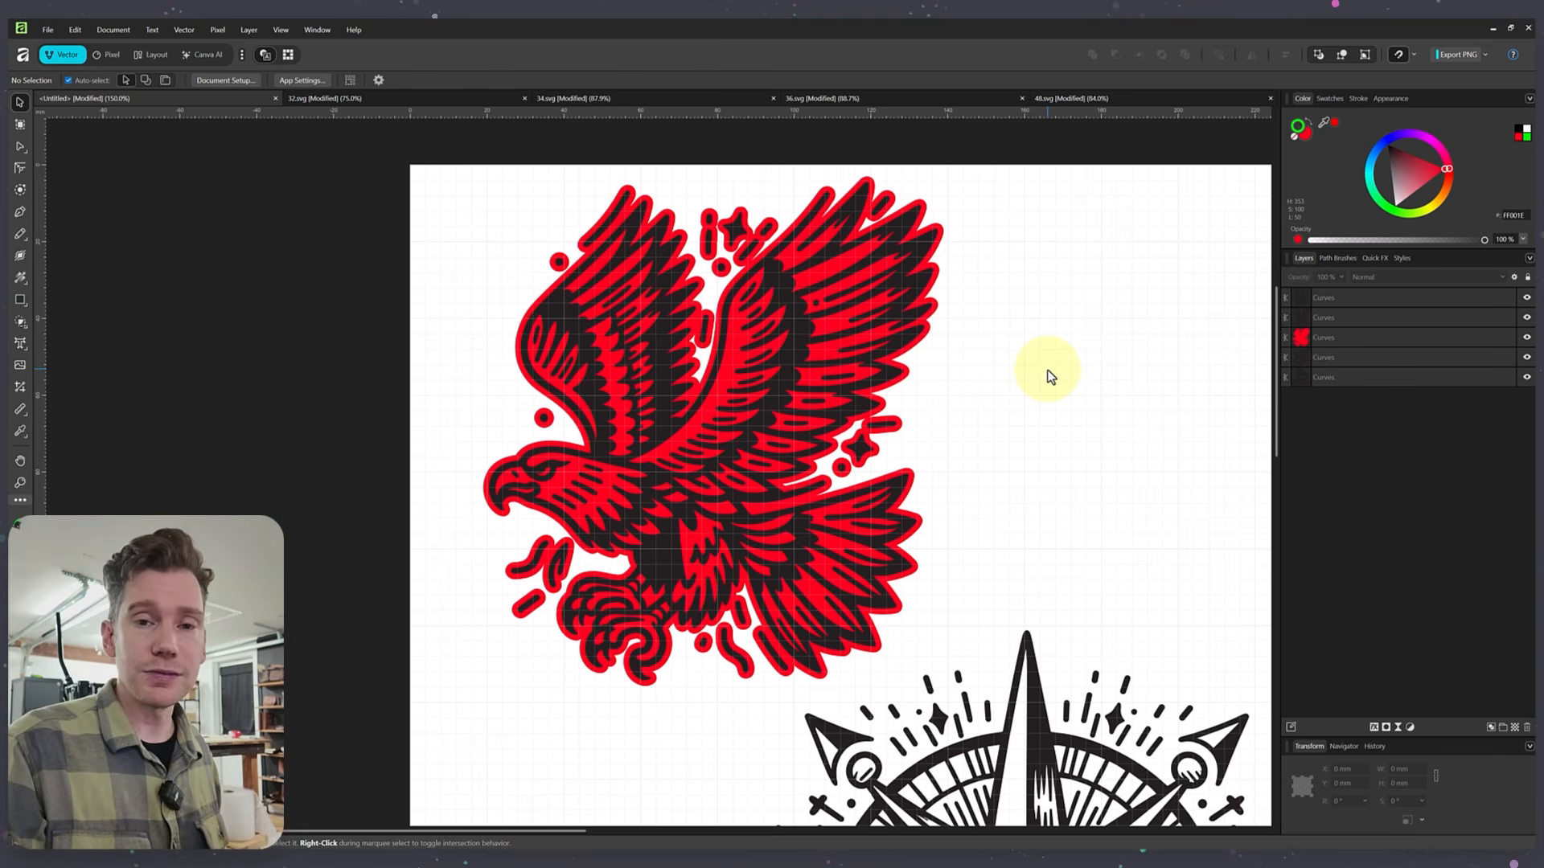
# - Duplicate the black snake artwork and place a red-filled copy directly beneath the original in the layer order
pyautogui.hotkey('ctrl', '-')
pyautogui.hotkey('ctrl', '-')
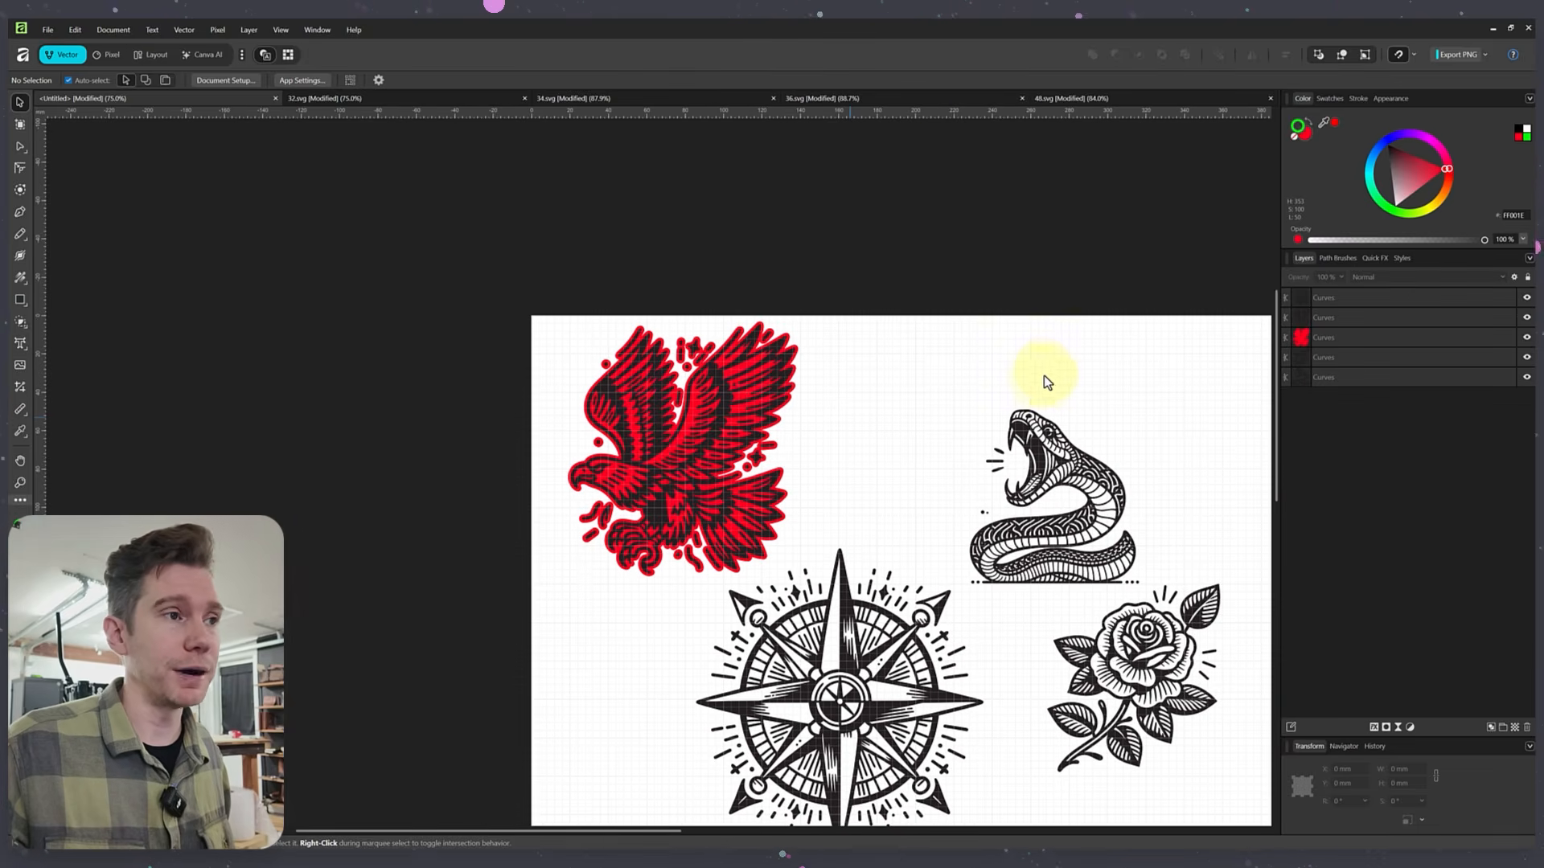
pyautogui.hscroll(5, 852, 451)
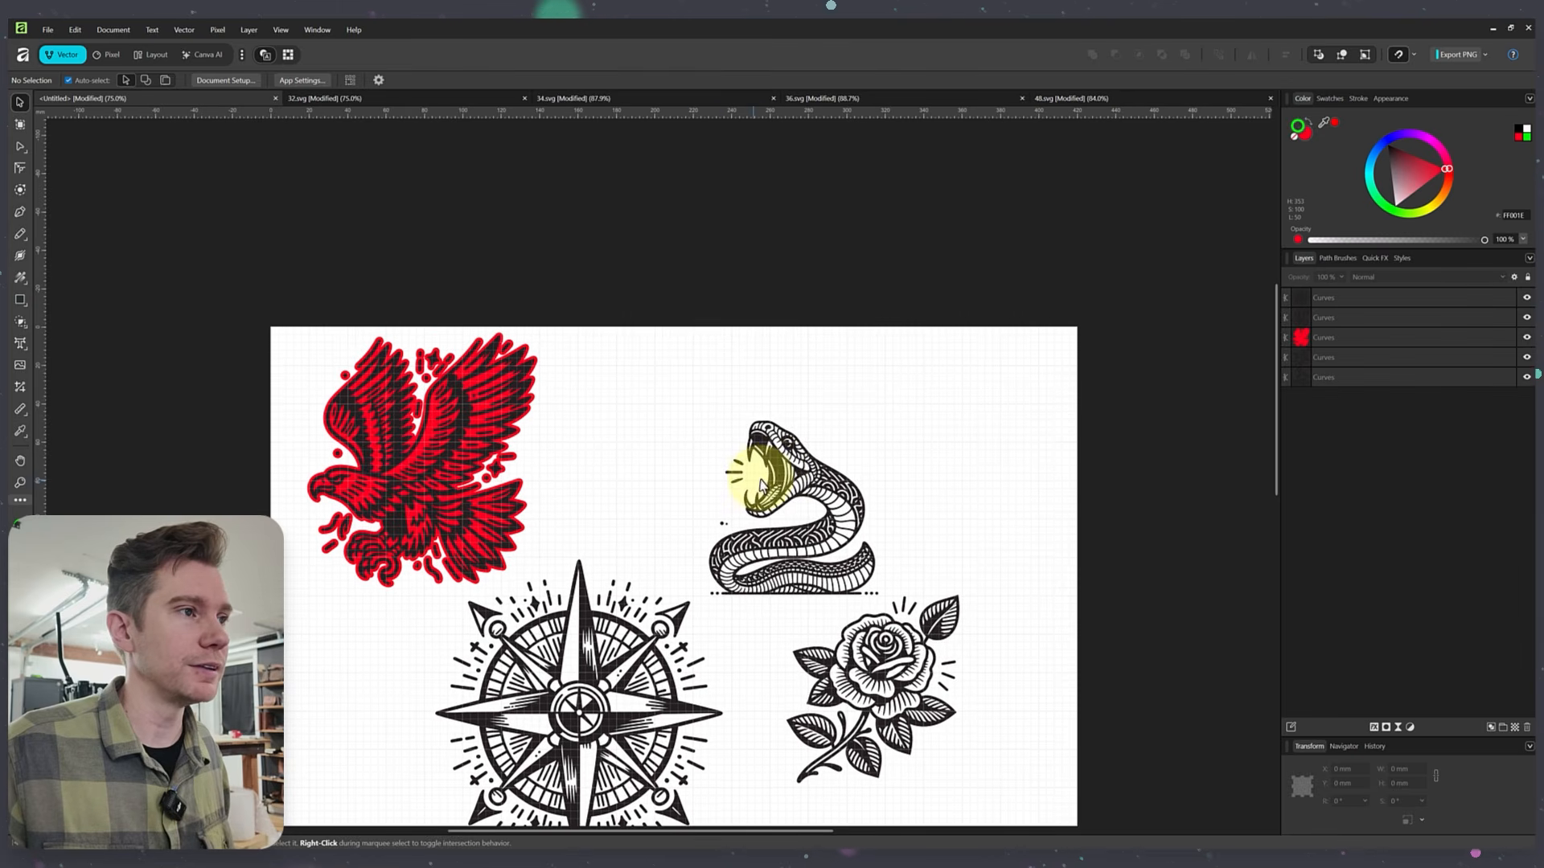
pyautogui.click(762, 485)
pyautogui.moveTo(762, 485); pyautogui.dragTo(721, 448)
pyautogui.hotkey('ctrl', '+')
pyautogui.hotkey('ctrl', '+')
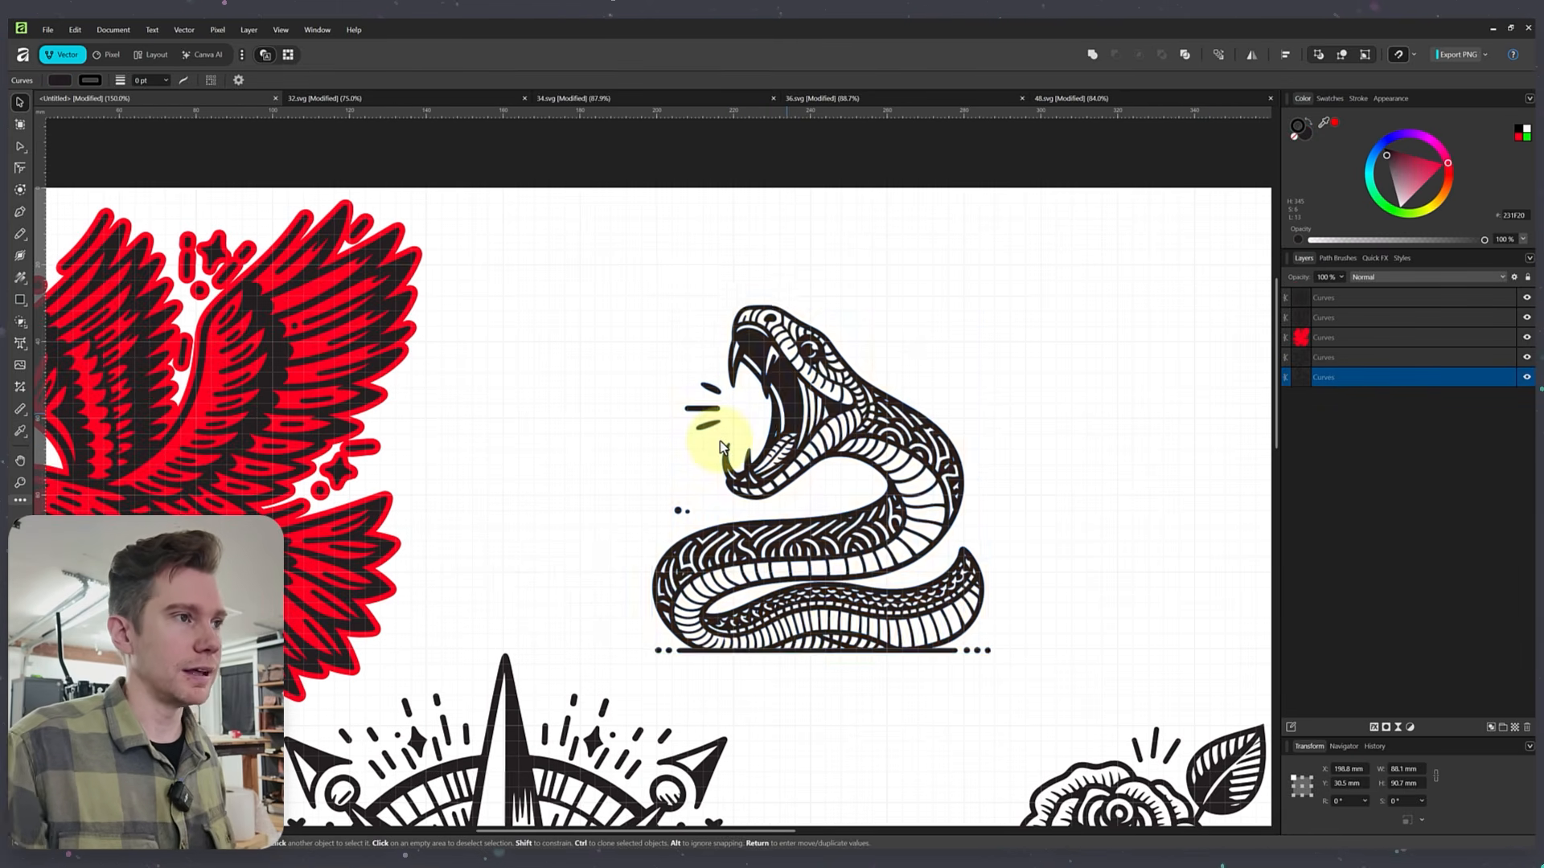
pyautogui.rightClick(1392, 375)
pyautogui.click(1359, 546)
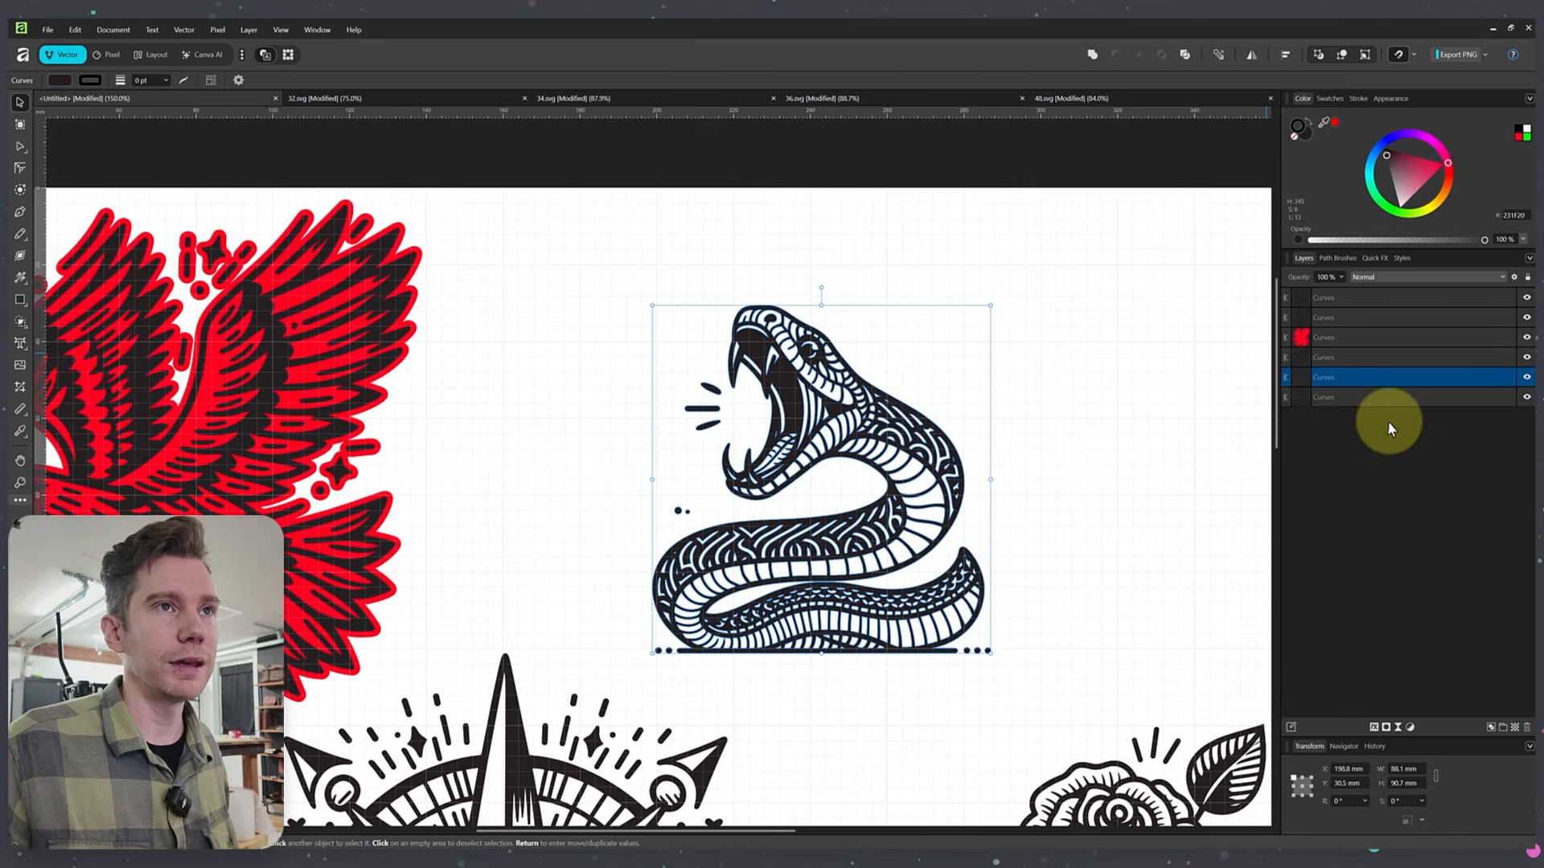
pyautogui.click(1517, 137)
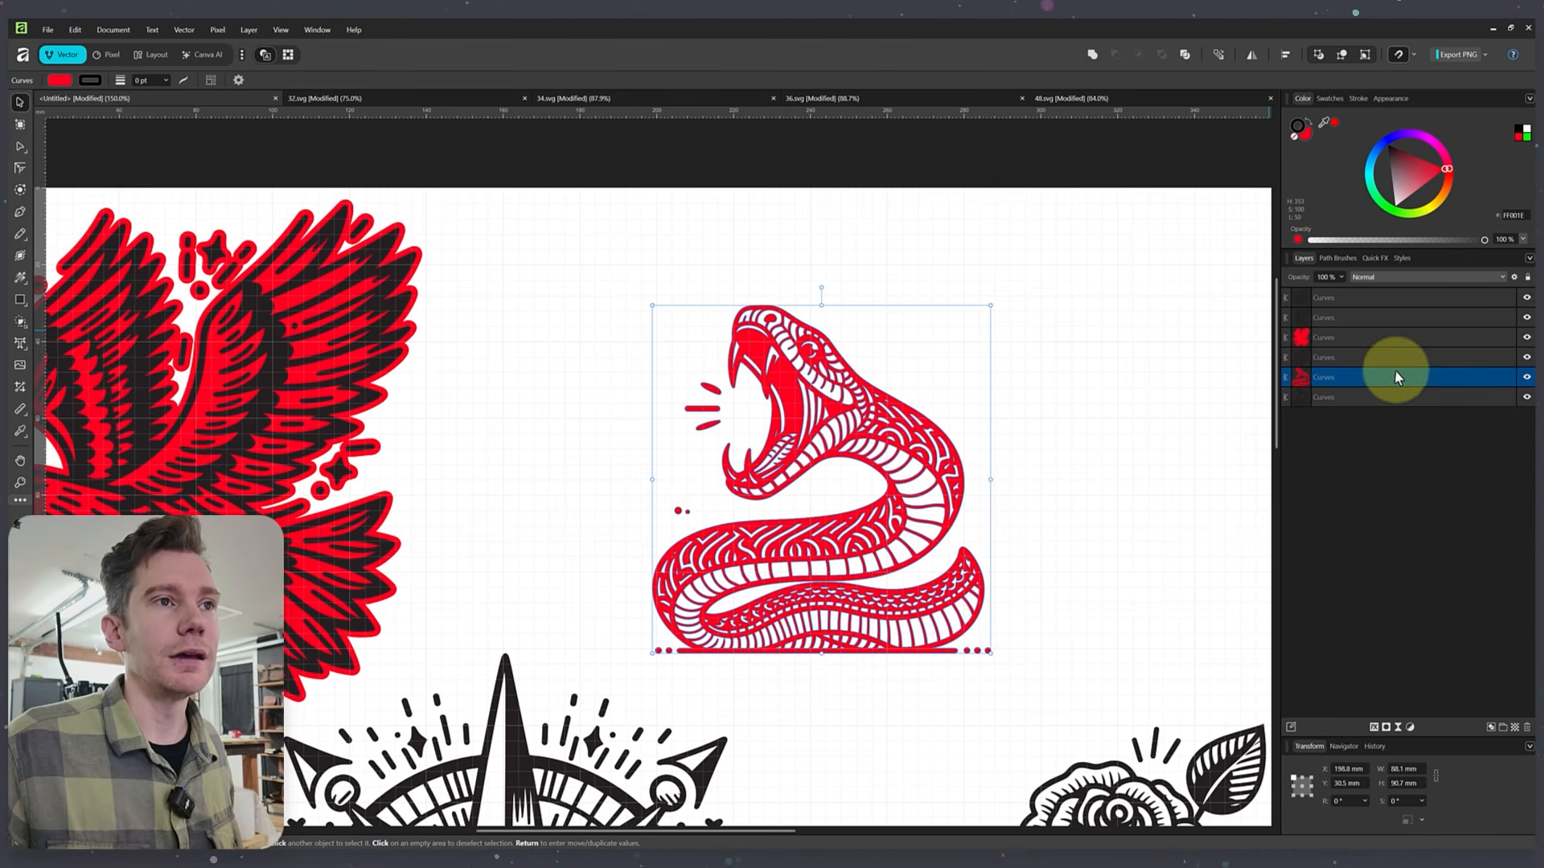
pyautogui.moveTo(1396, 379)
pyautogui.mouseDown()
pyautogui.moveTo(1396, 414)
pyautogui.moveTo(1378, 403)
pyautogui.mouseUp()
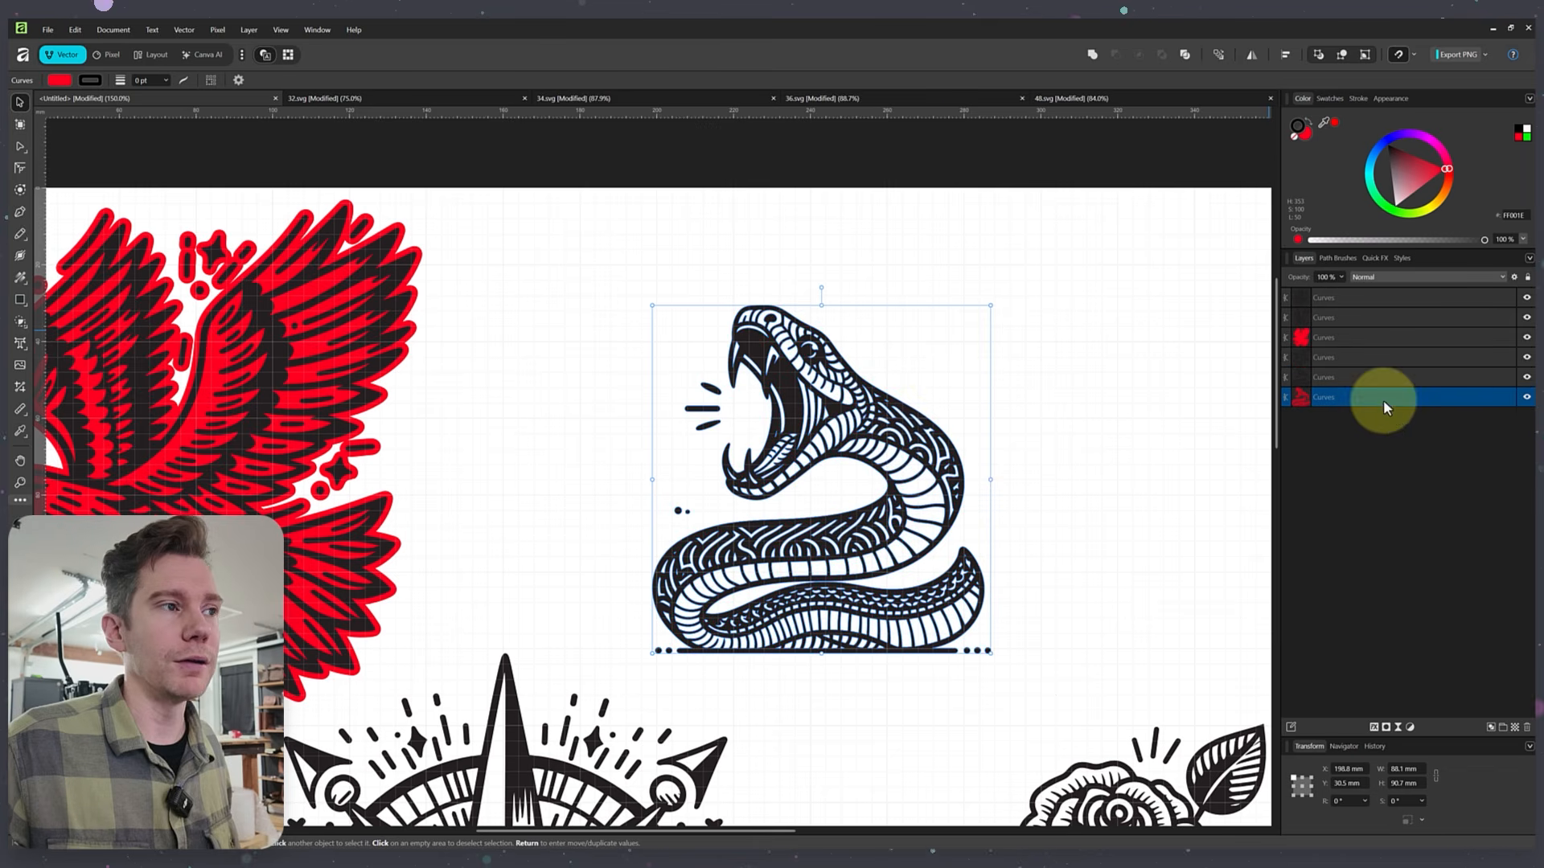
# - Apply a contour offset of 1.5 mm to the red snake copy
pyautogui.click(20, 191)
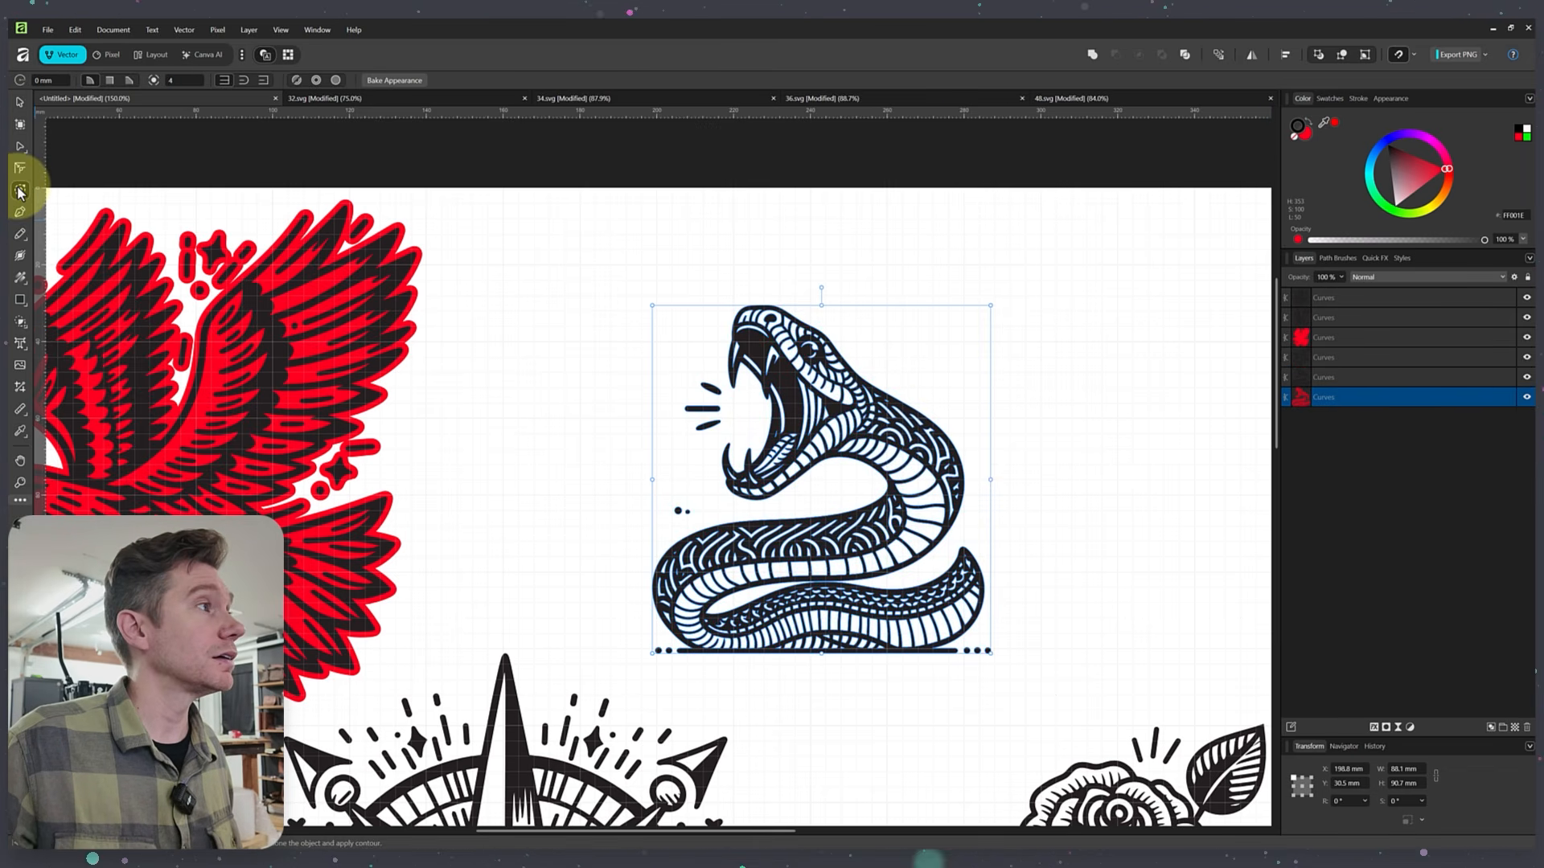
pyautogui.click(36, 81)
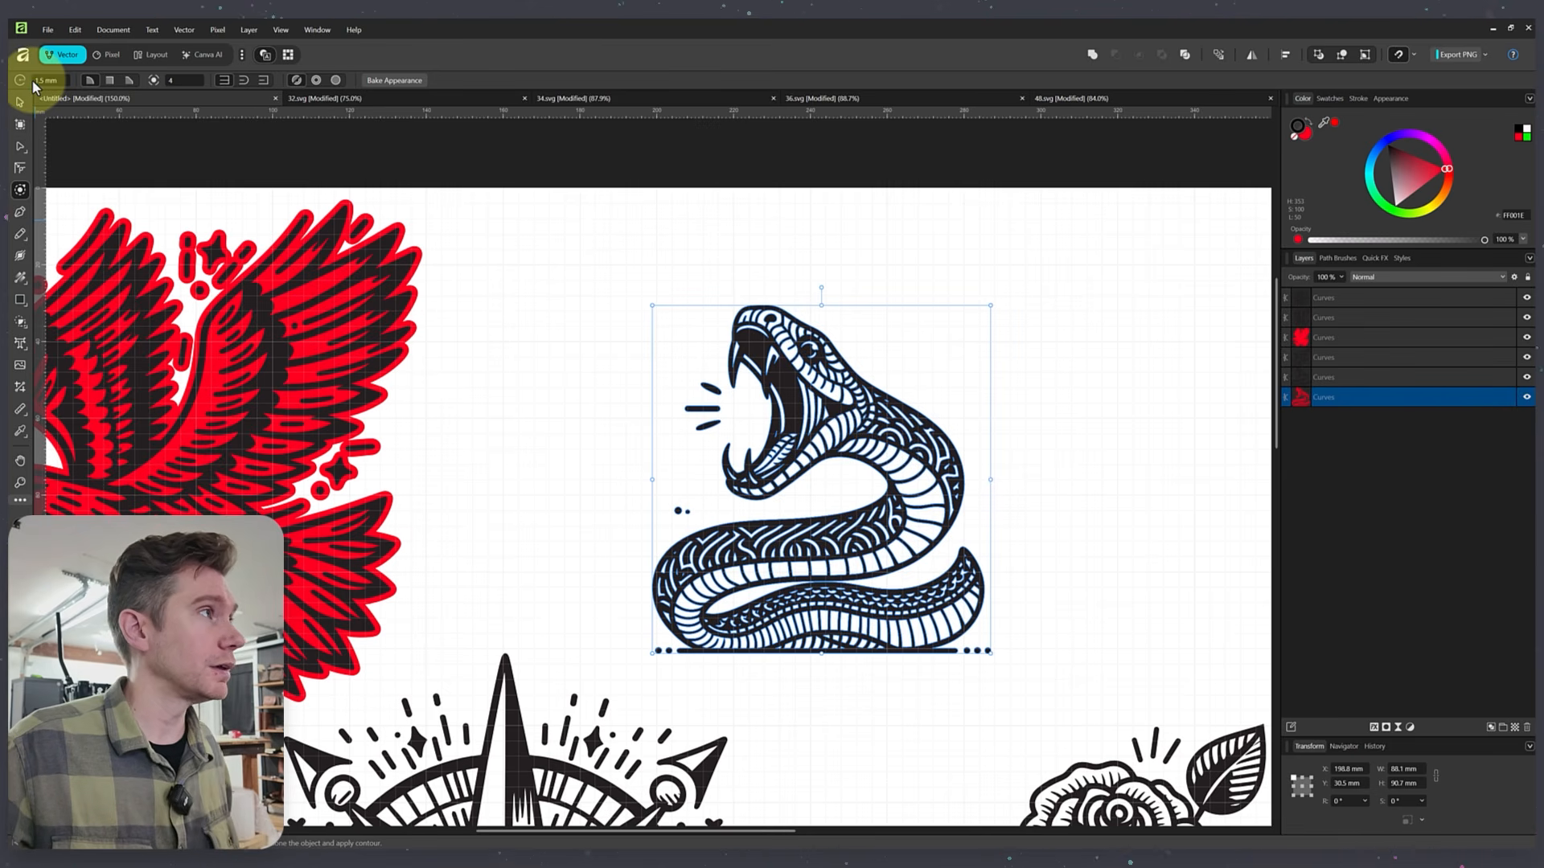
pyautogui.press('Return')
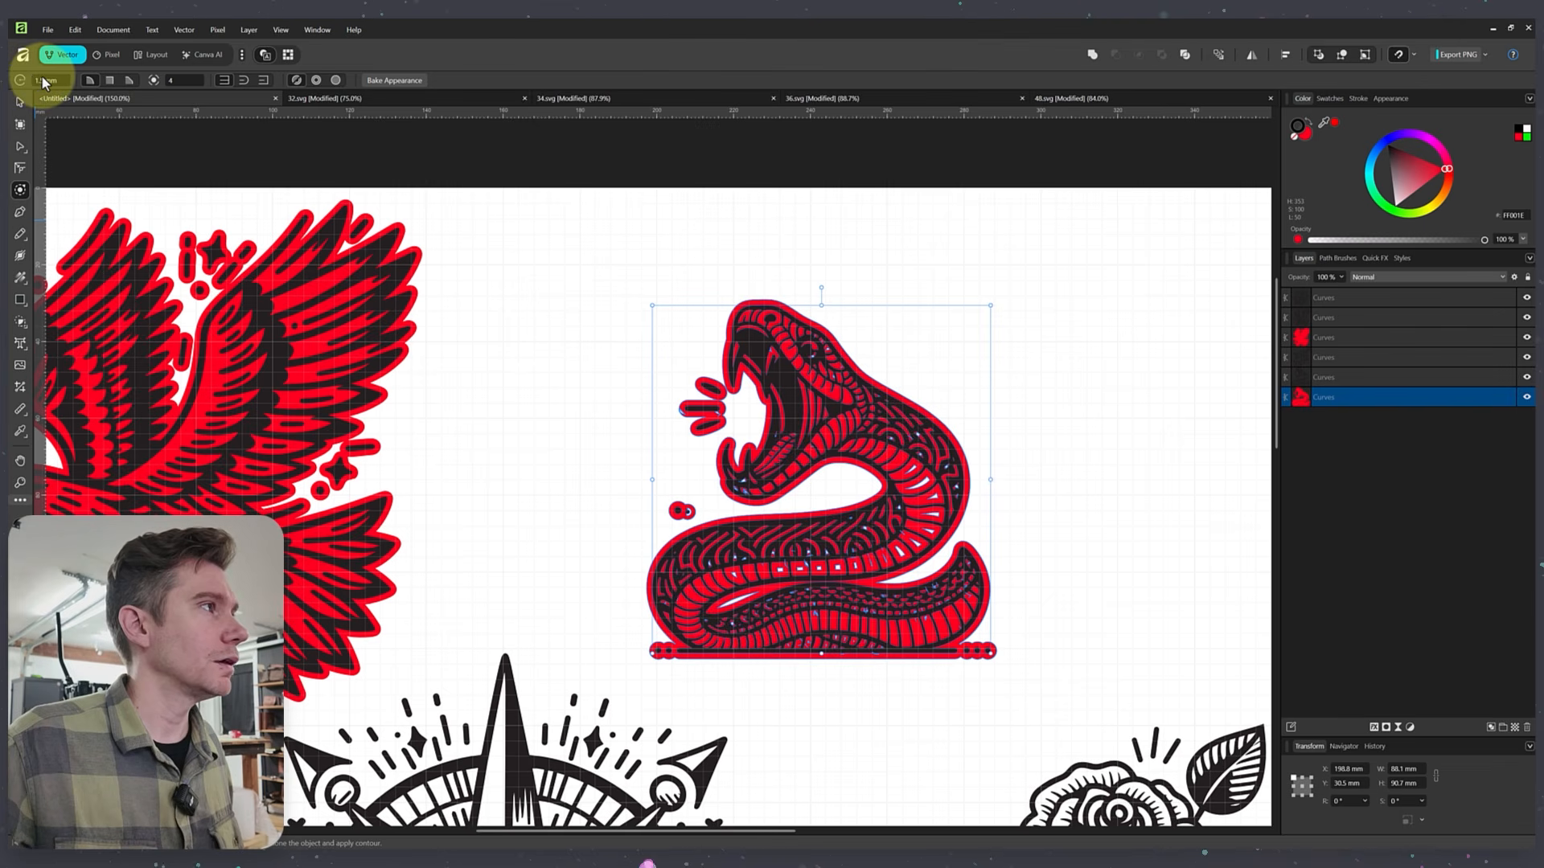
# - Reduce the red snake copy's contour offset to 1.1 mm and bake the appearance into editable curves
pyautogui.click(42, 79)
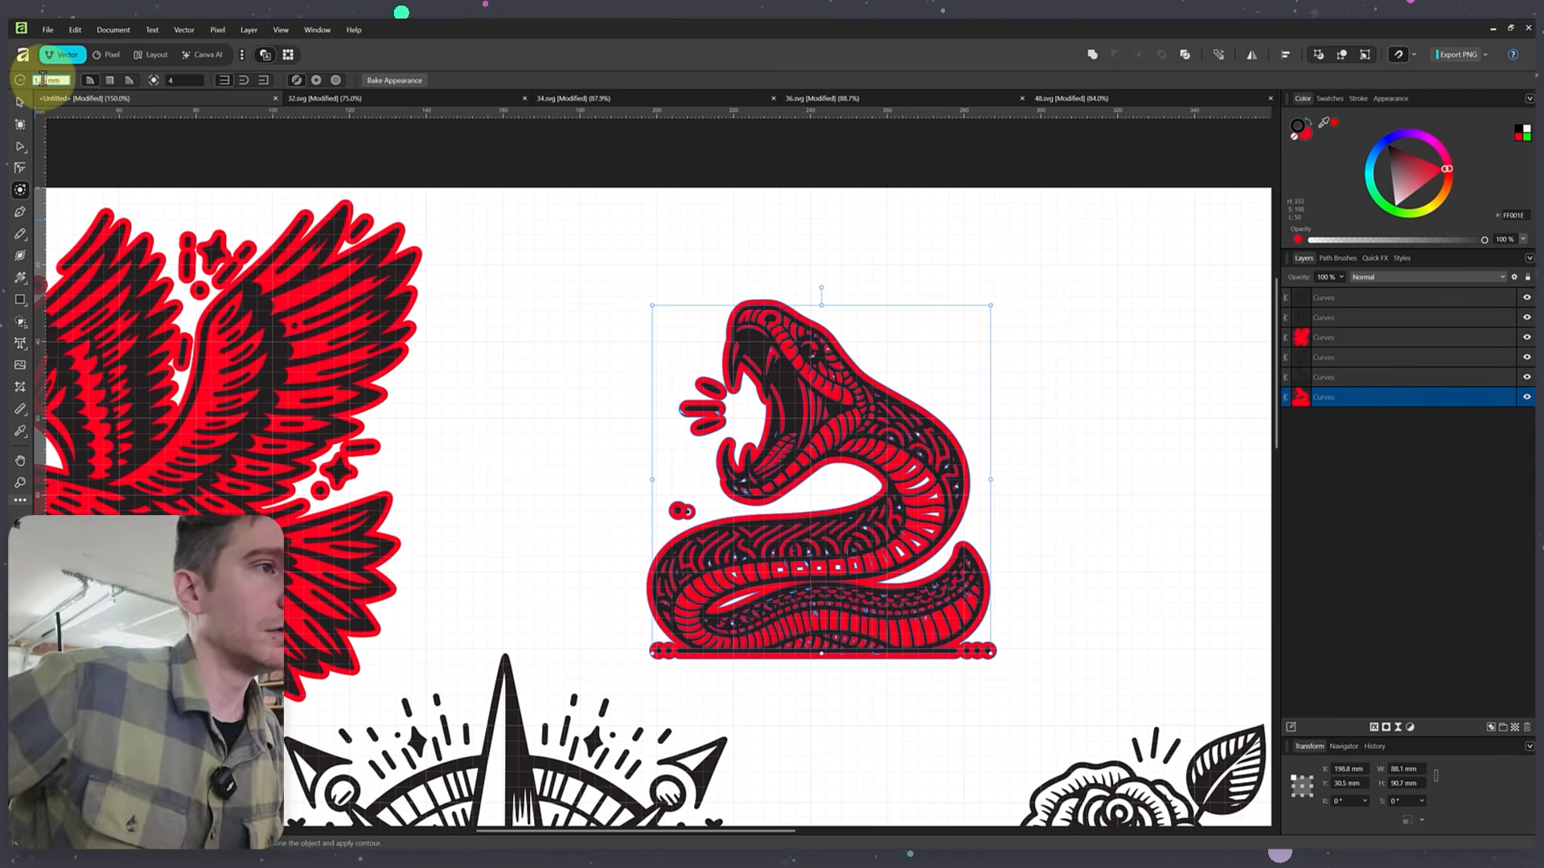
pyautogui.write('1')
pyautogui.press('Return')
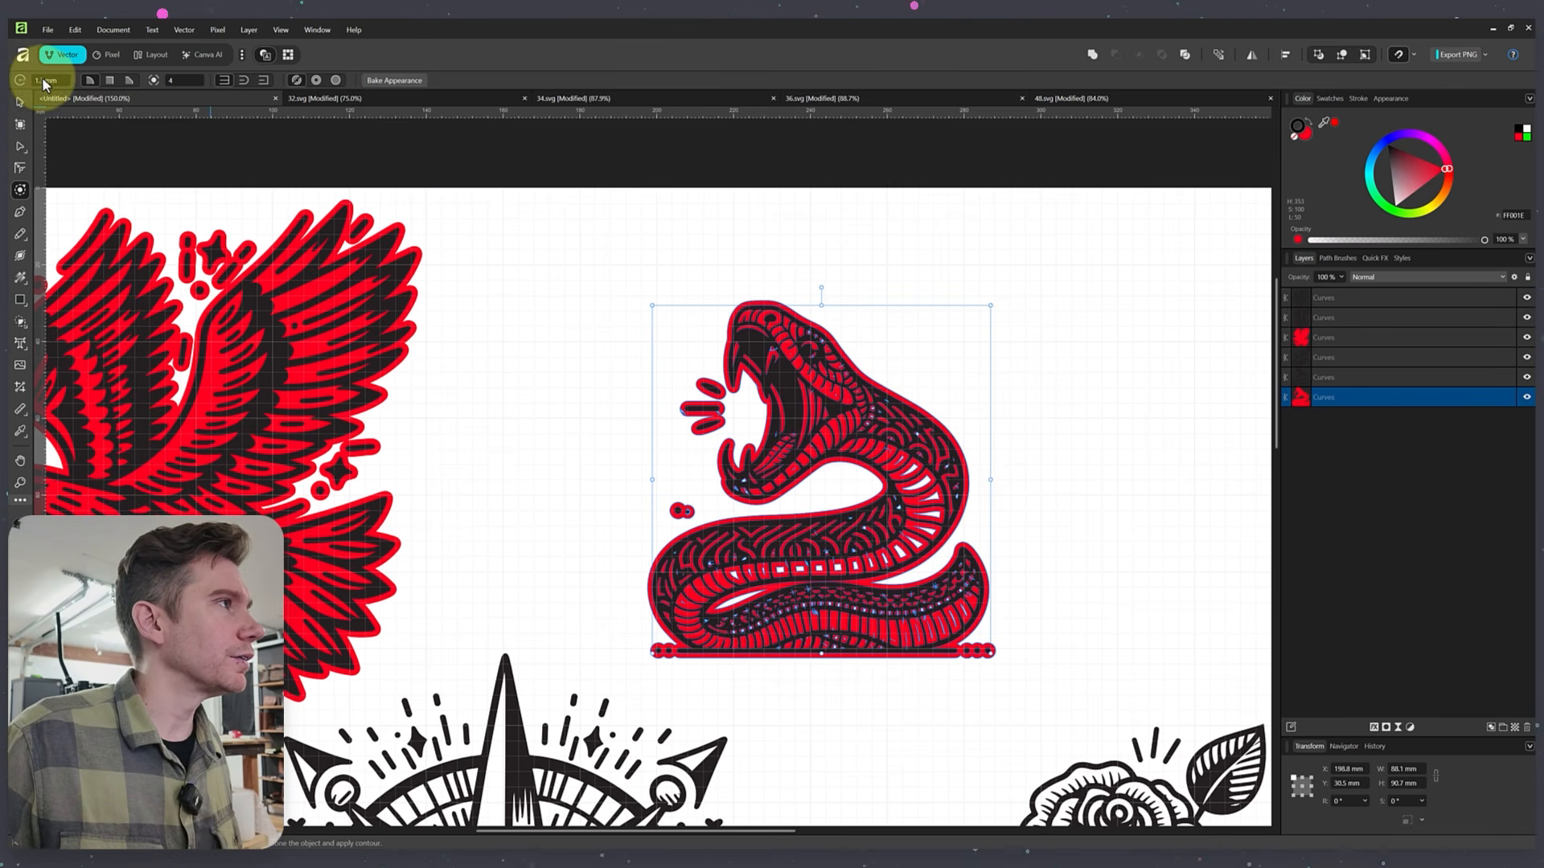
pyautogui.click(51, 78)
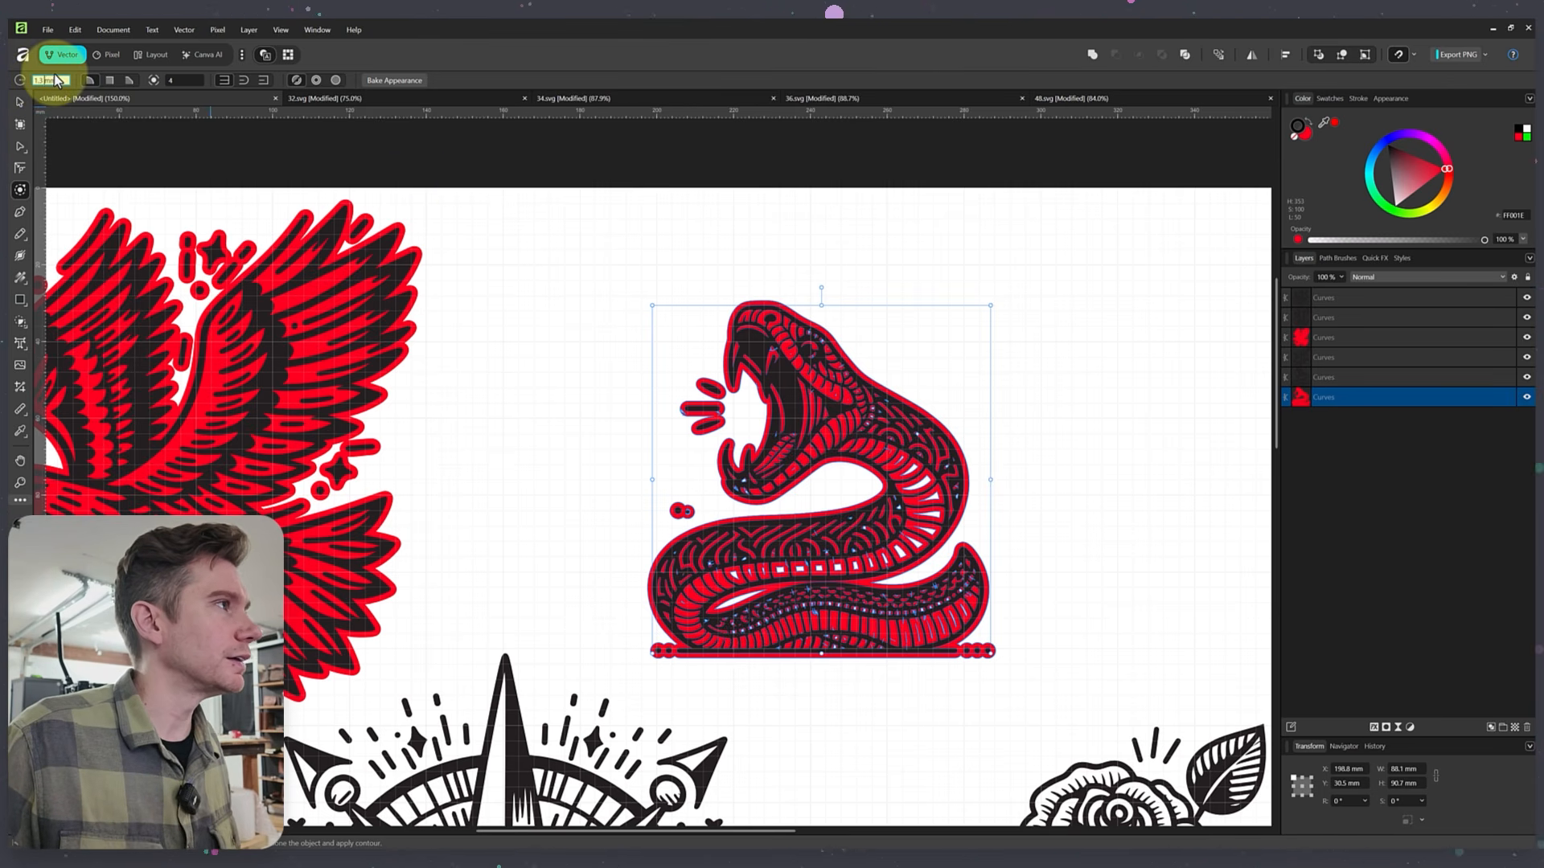
pyautogui.write('1')
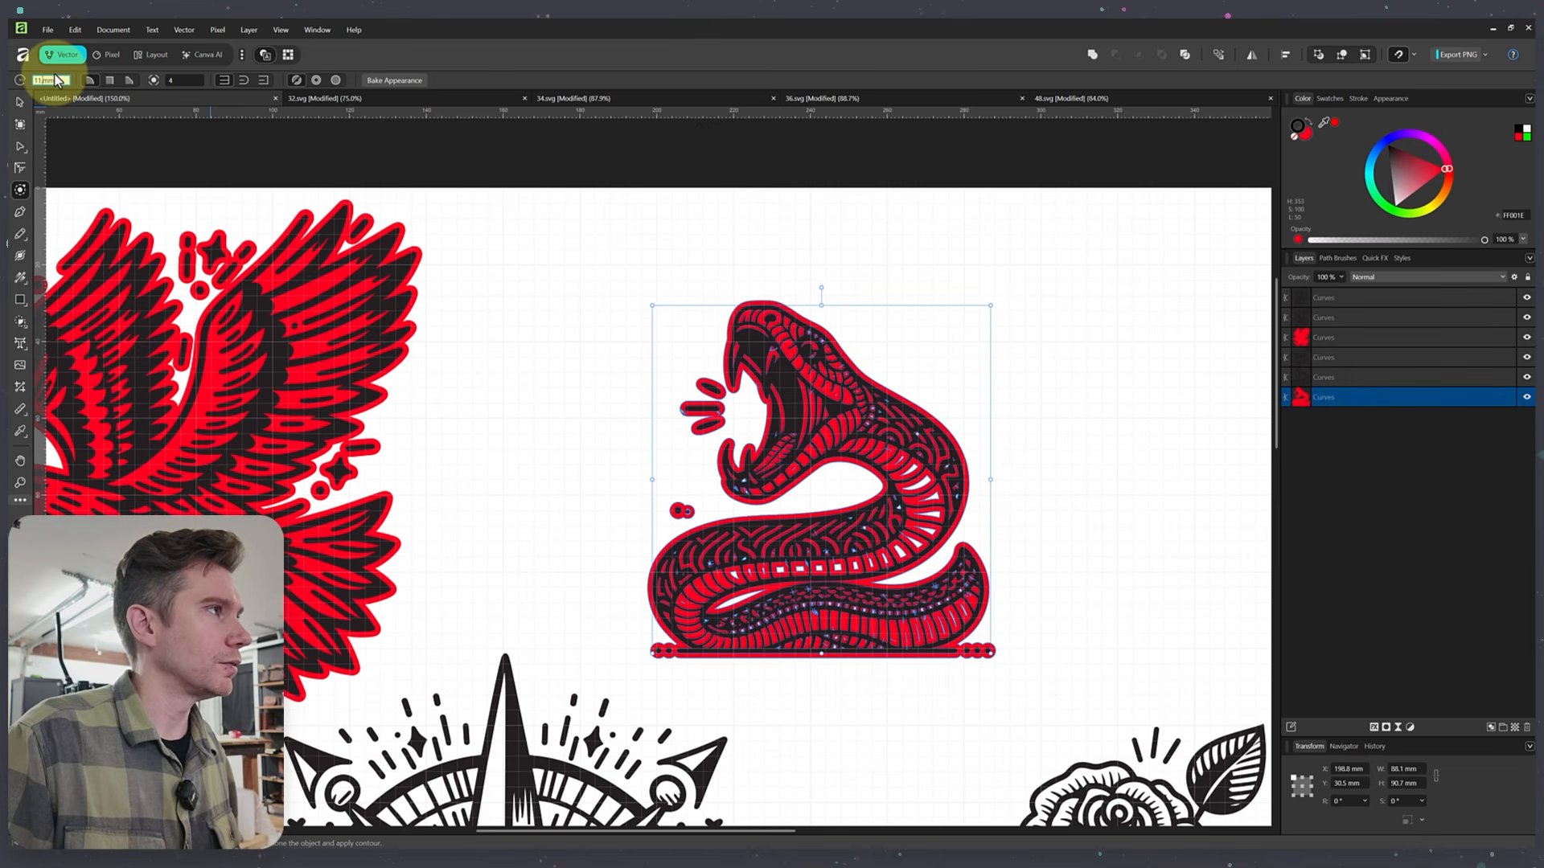
pyautogui.press('Return')
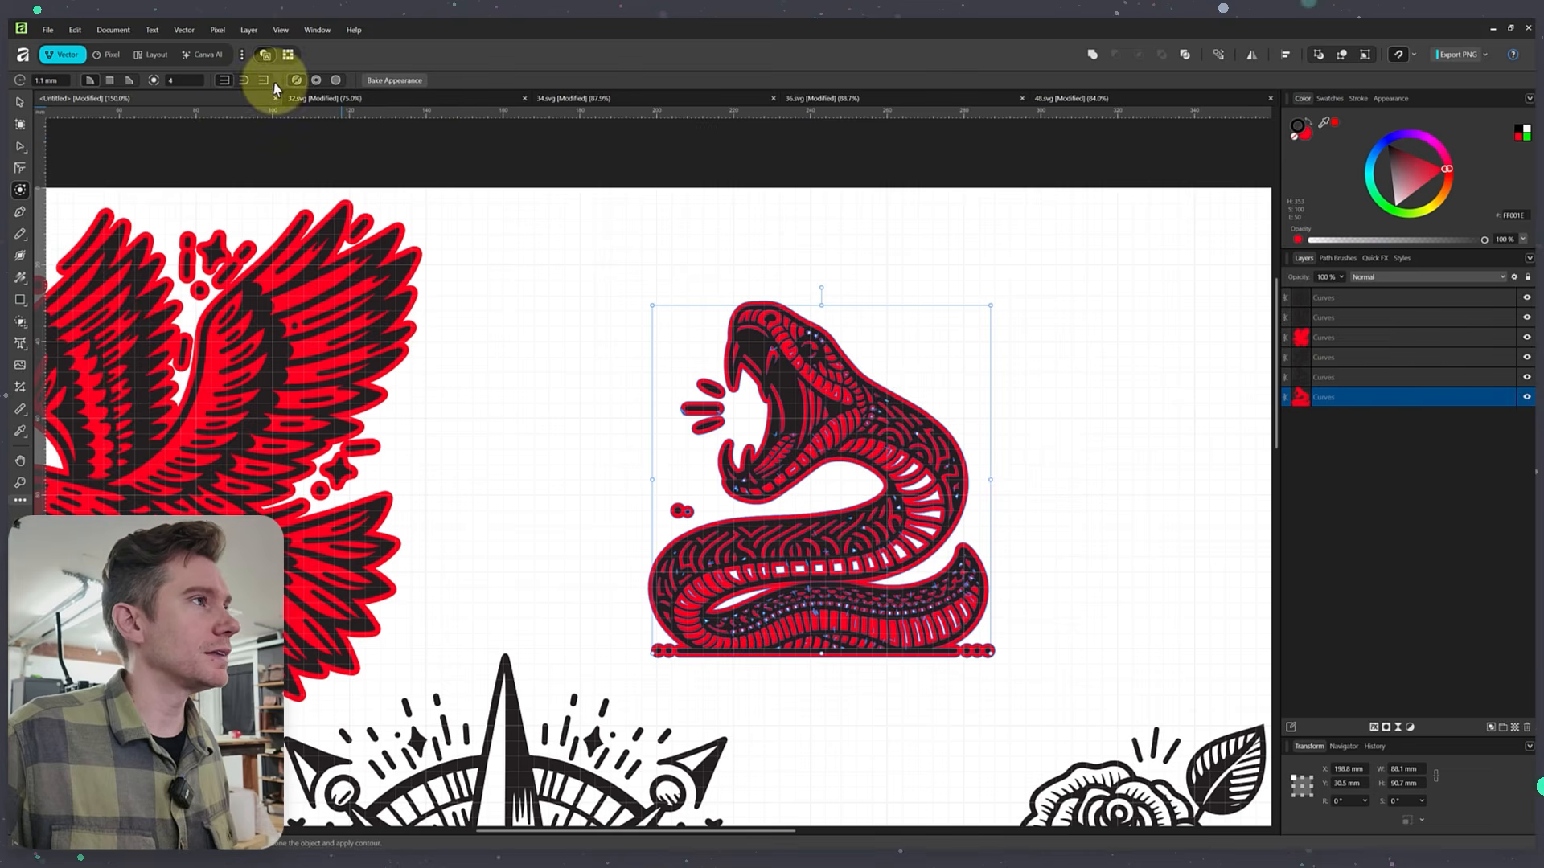
pyautogui.click(392, 80)
pyautogui.press('a')
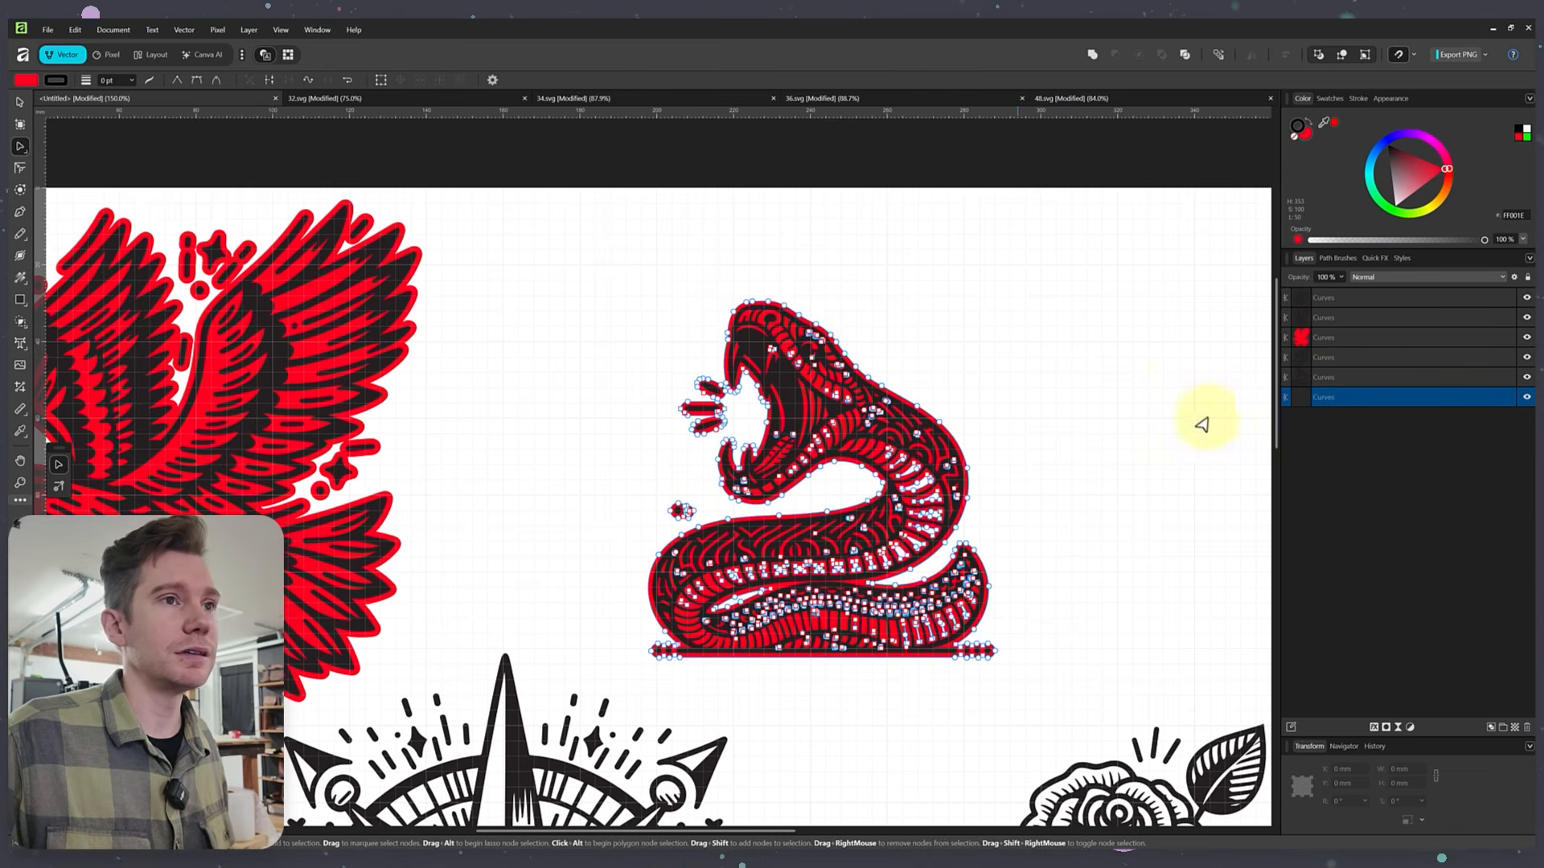
# - Hide the black snake layer and fill all the interior holes in the red snake silhouette
pyautogui.click(20, 102)
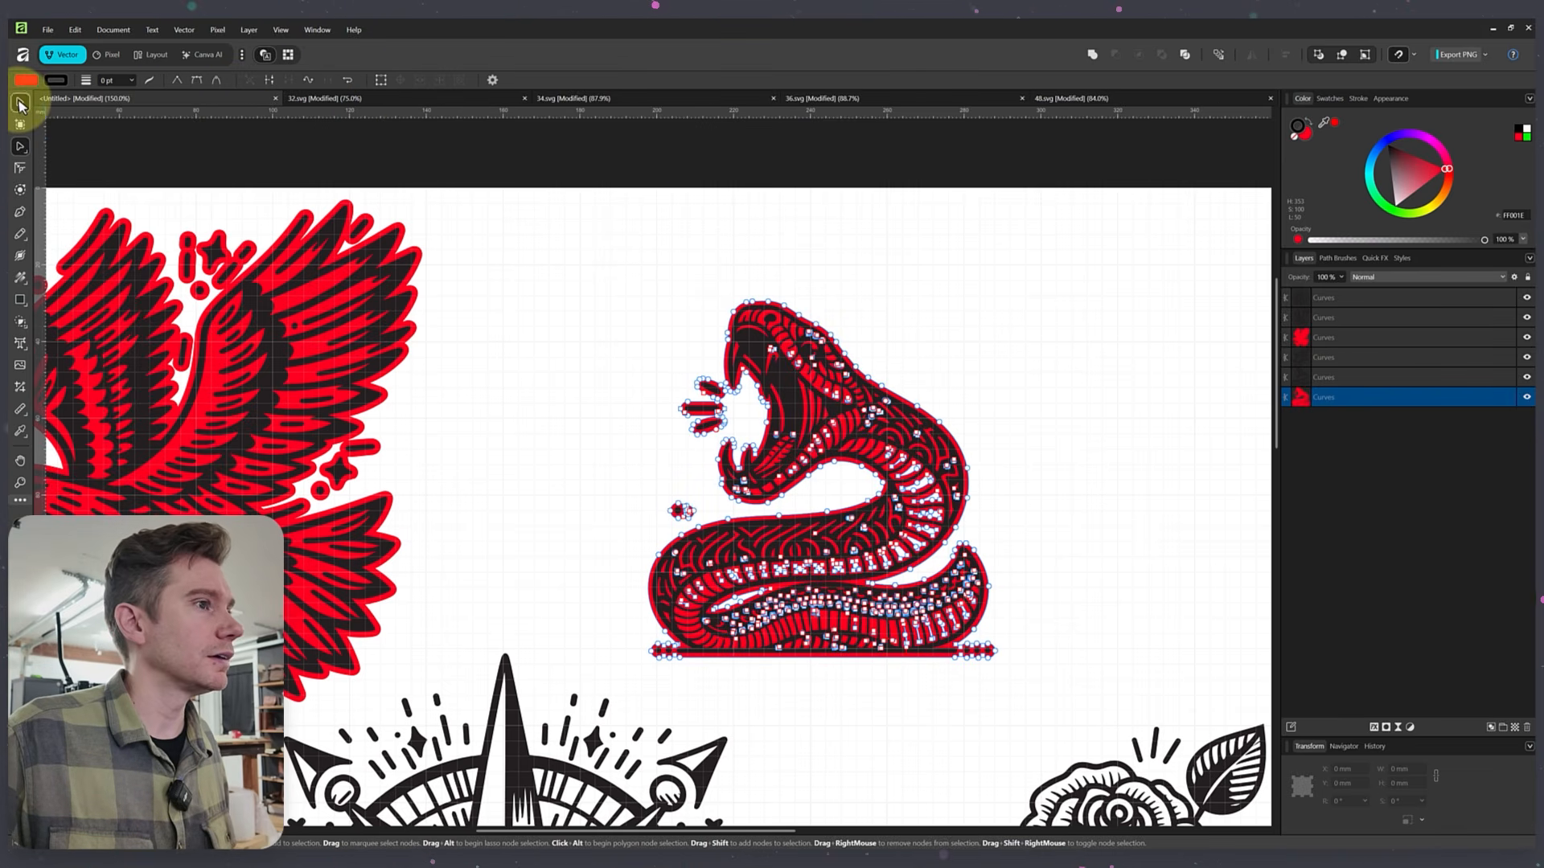
pyautogui.click(1527, 377)
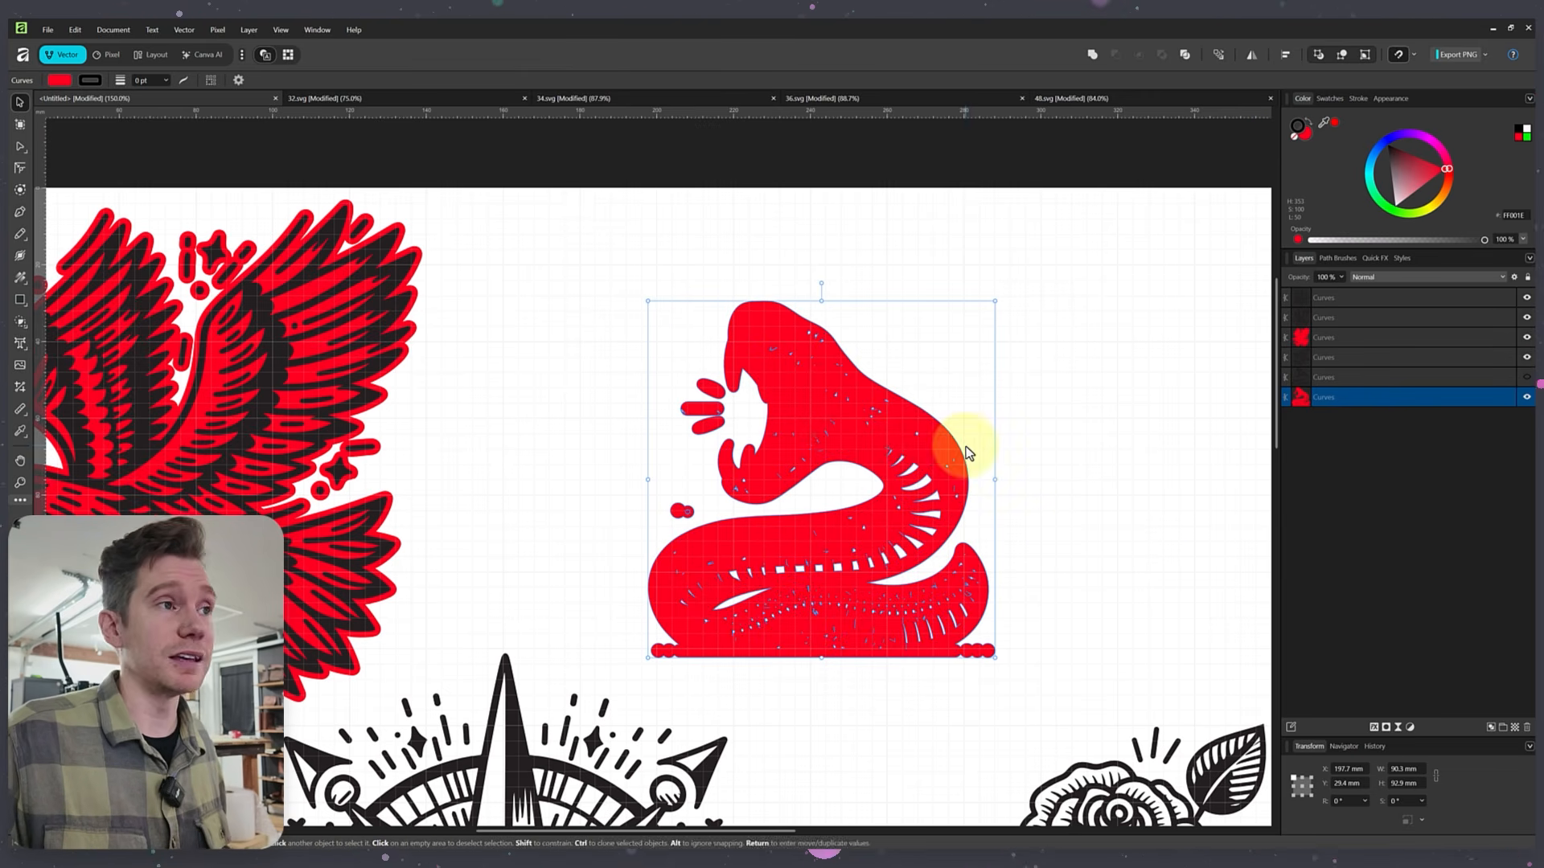
pyautogui.click(184, 30)
pyautogui.click(233, 283)
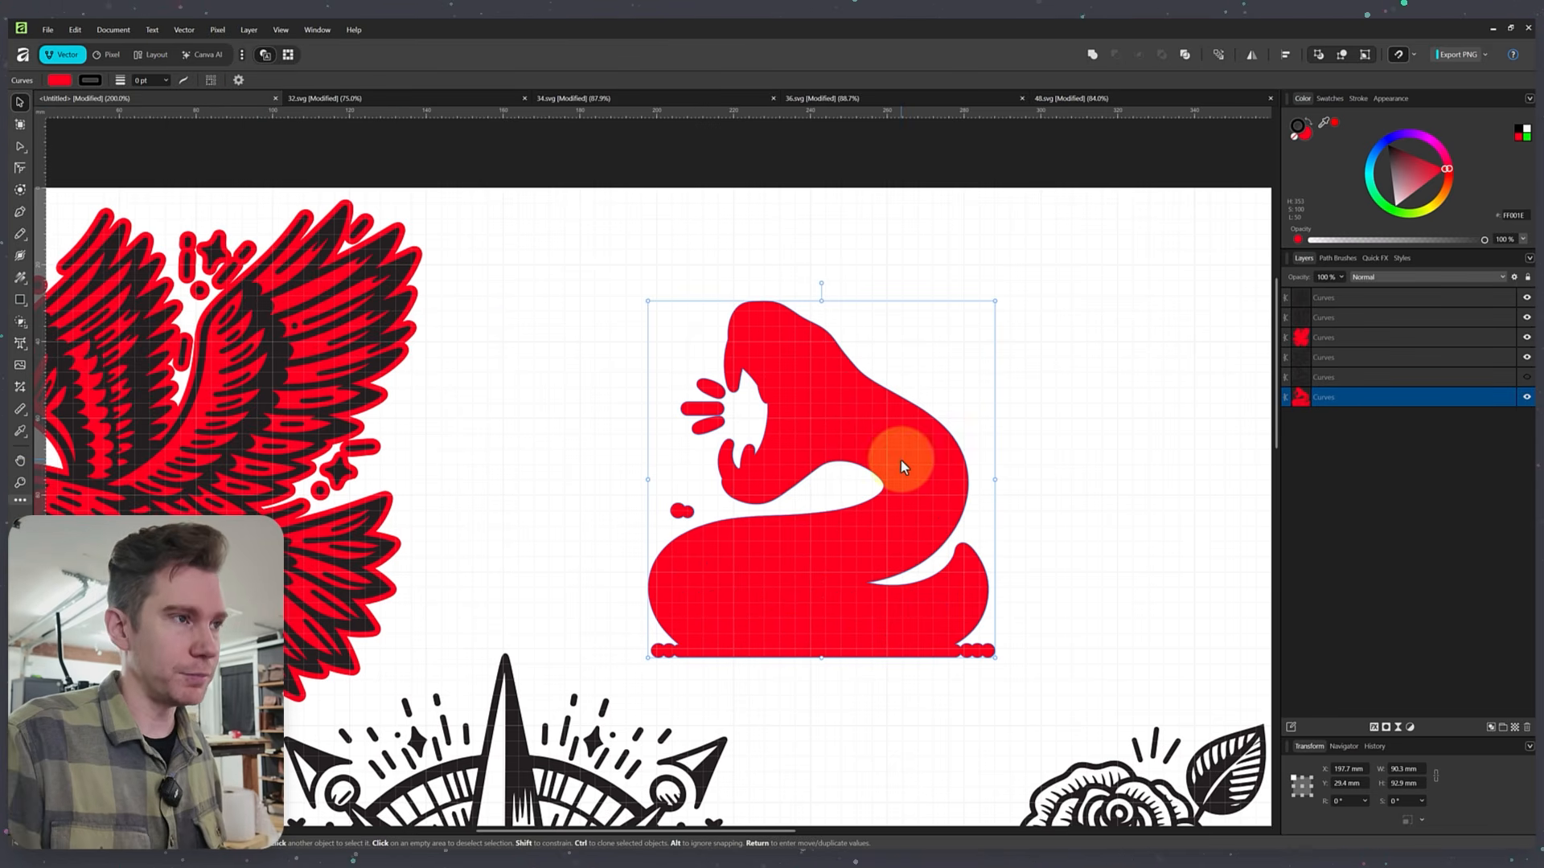
# - Check the red snake silhouette for leftover gaps, show the black snake layer again and clear the selection
pyautogui.scroll(2, 901, 460)
pyautogui.moveTo(922, 470); pyautogui.dragTo(789, 459)
pyautogui.moveTo(911, 637); pyautogui.dragTo(903, 552)
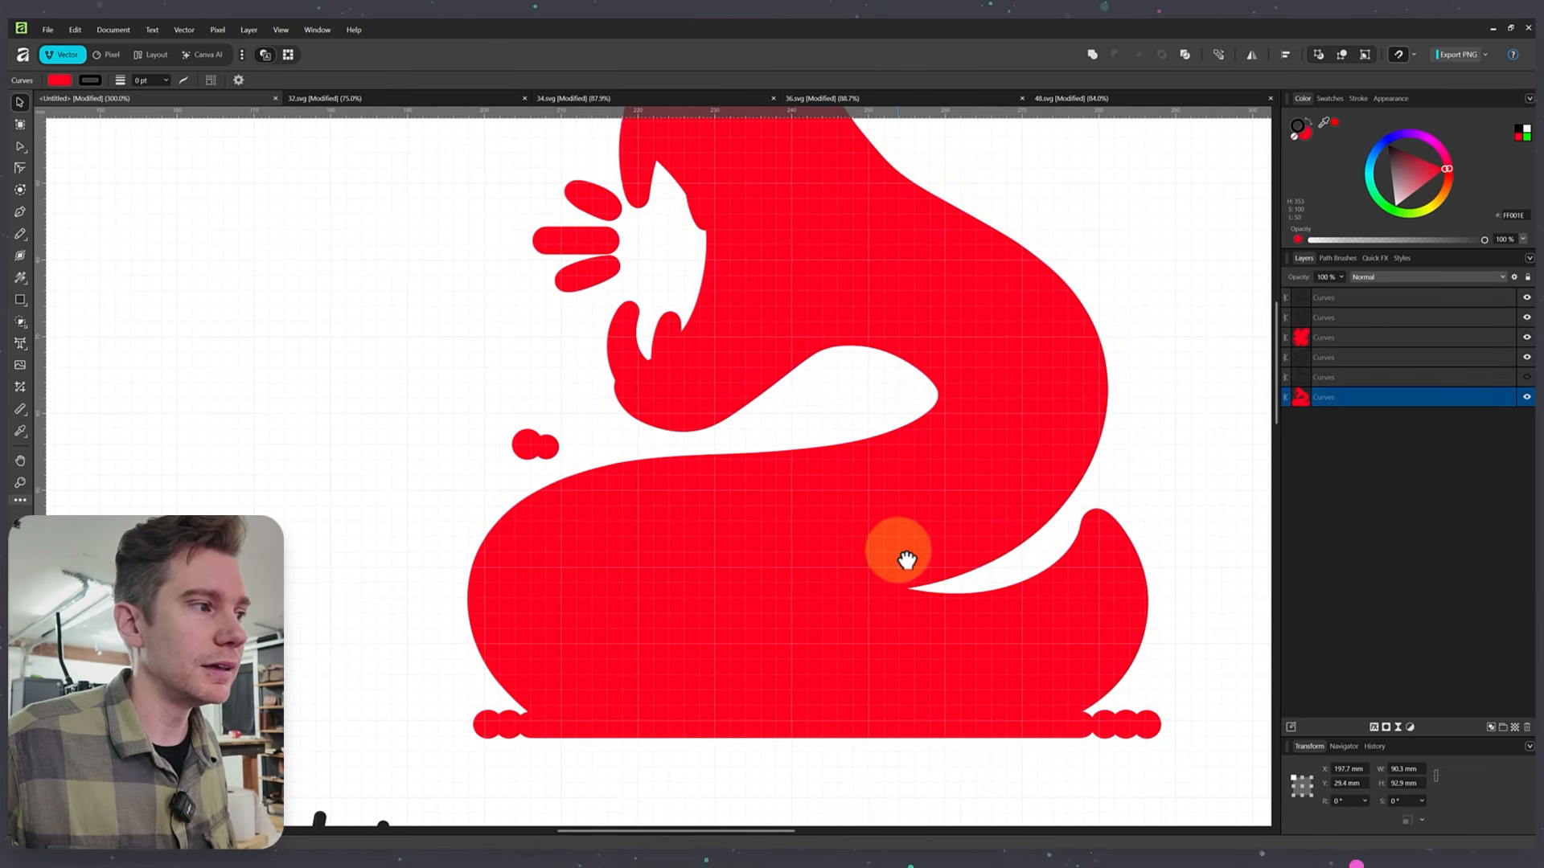
pyautogui.moveTo(930, 482); pyautogui.dragTo(931, 593)
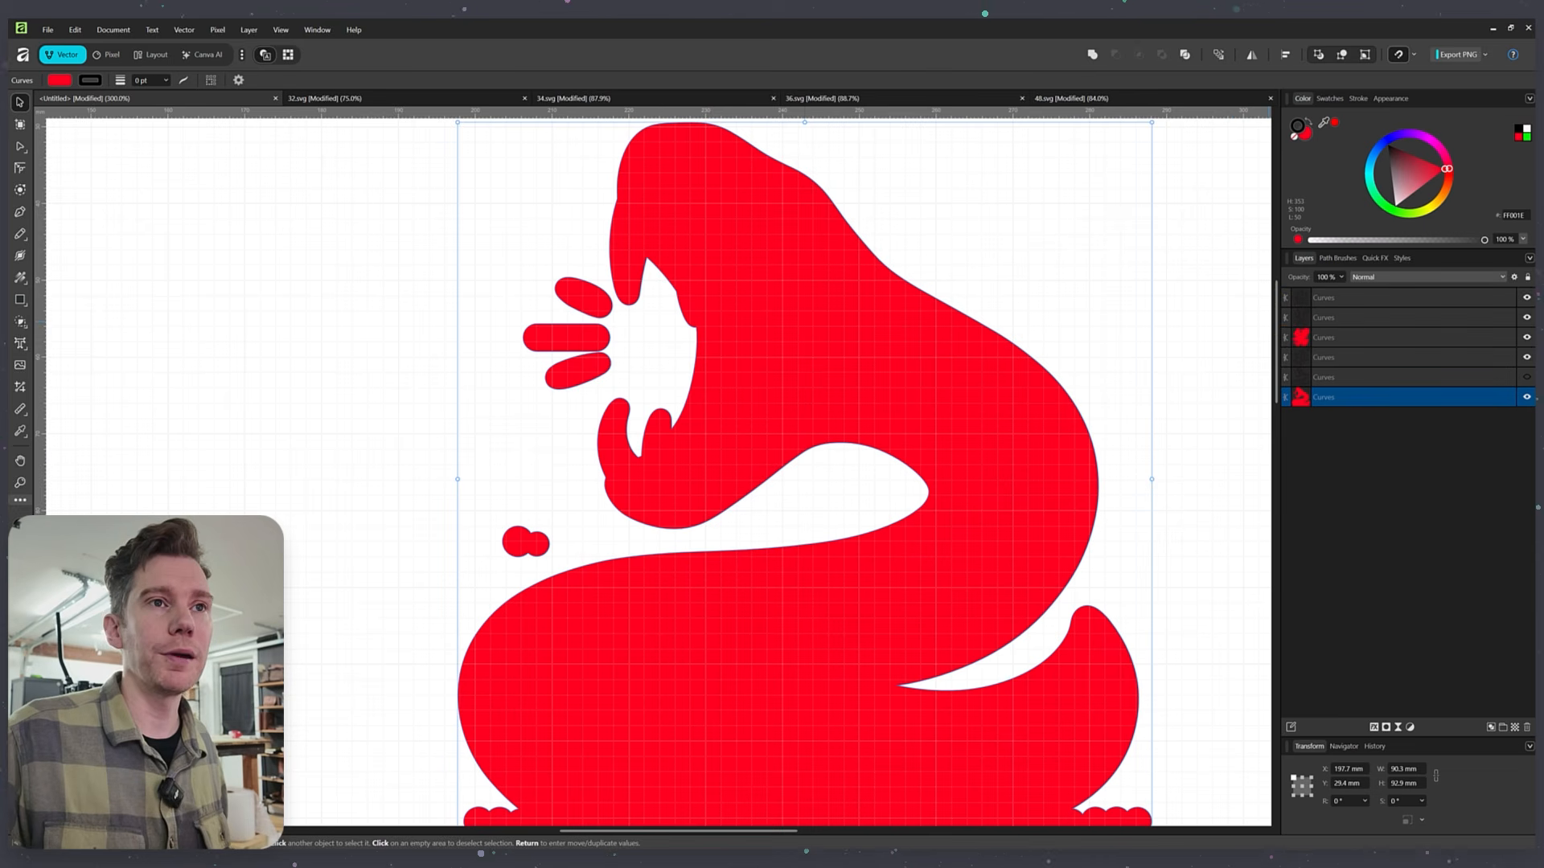
pyautogui.click(1526, 377)
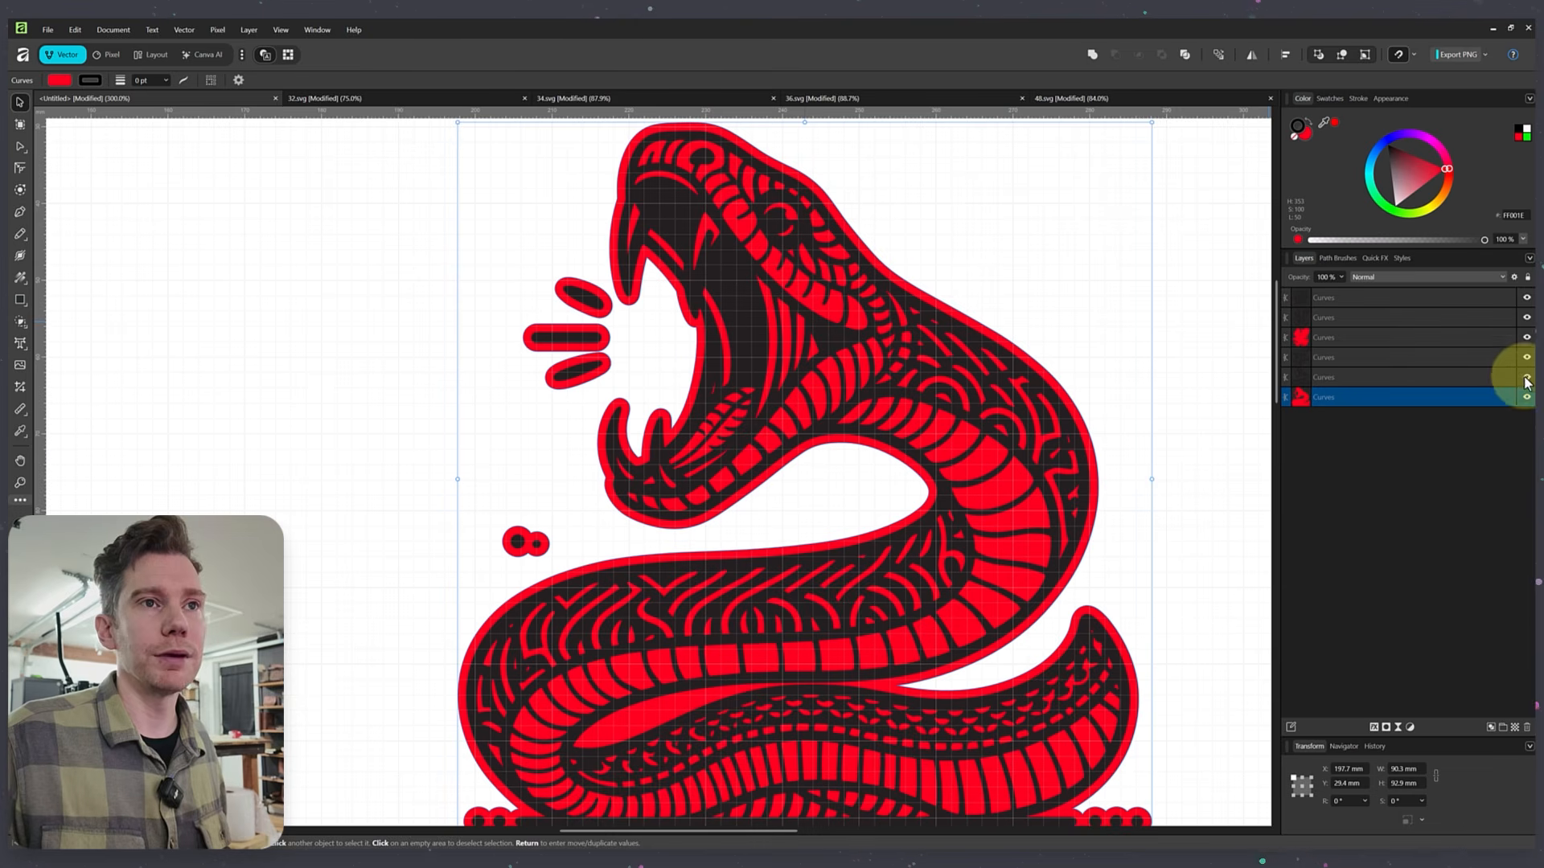
pyautogui.click(376, 385)
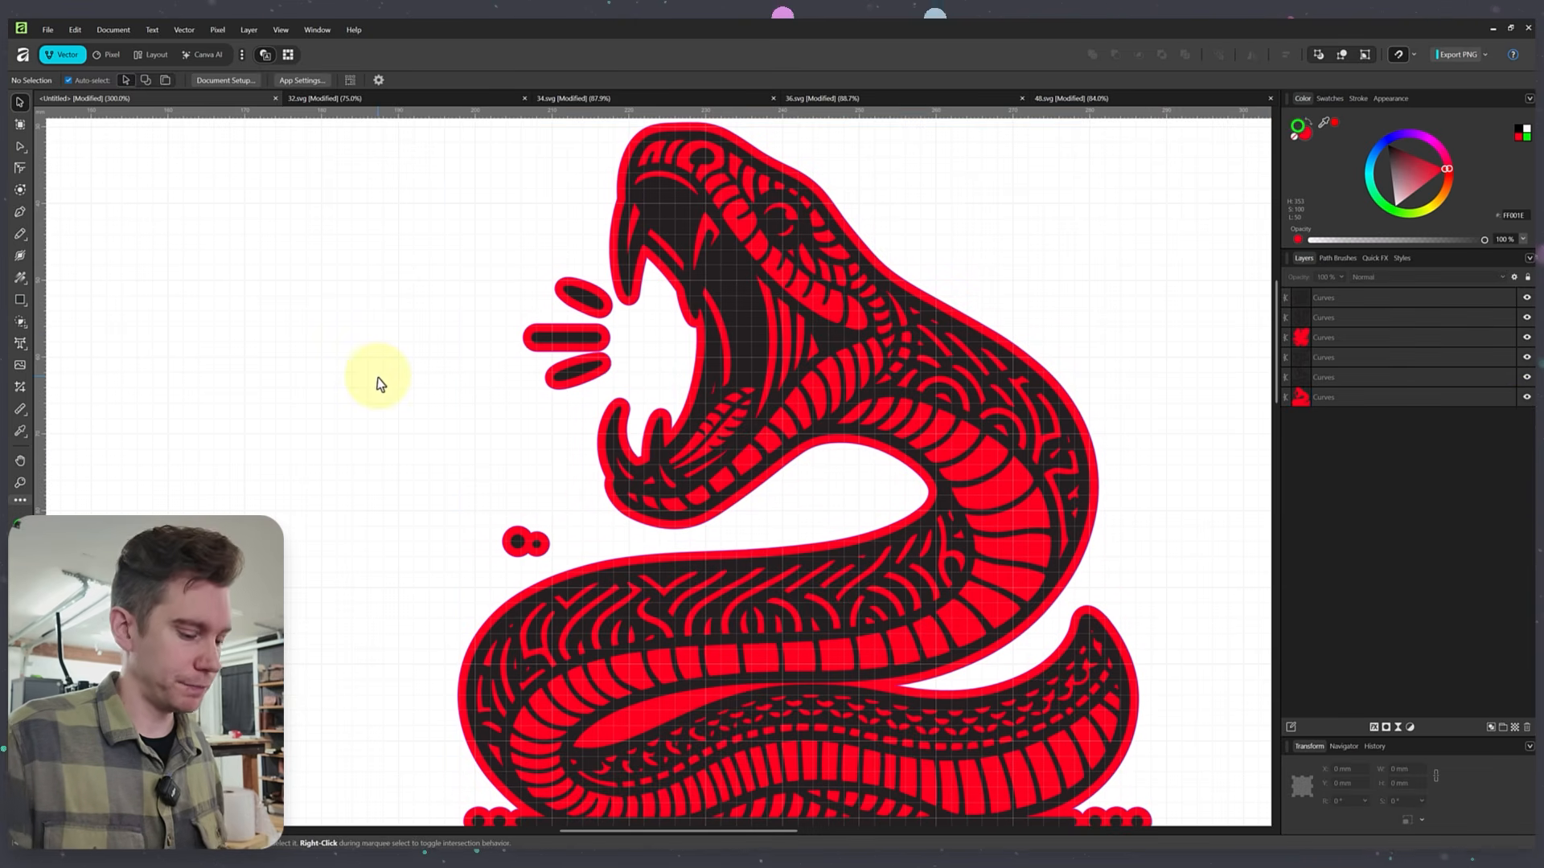
# - Select the black snake together with its red backing and move both up near the page's upper edge
pyautogui.hotkey('ctrl', '-')
pyautogui.hotkey('ctrl', '-')
pyautogui.moveTo(452, 388); pyautogui.dragTo(696, 474)
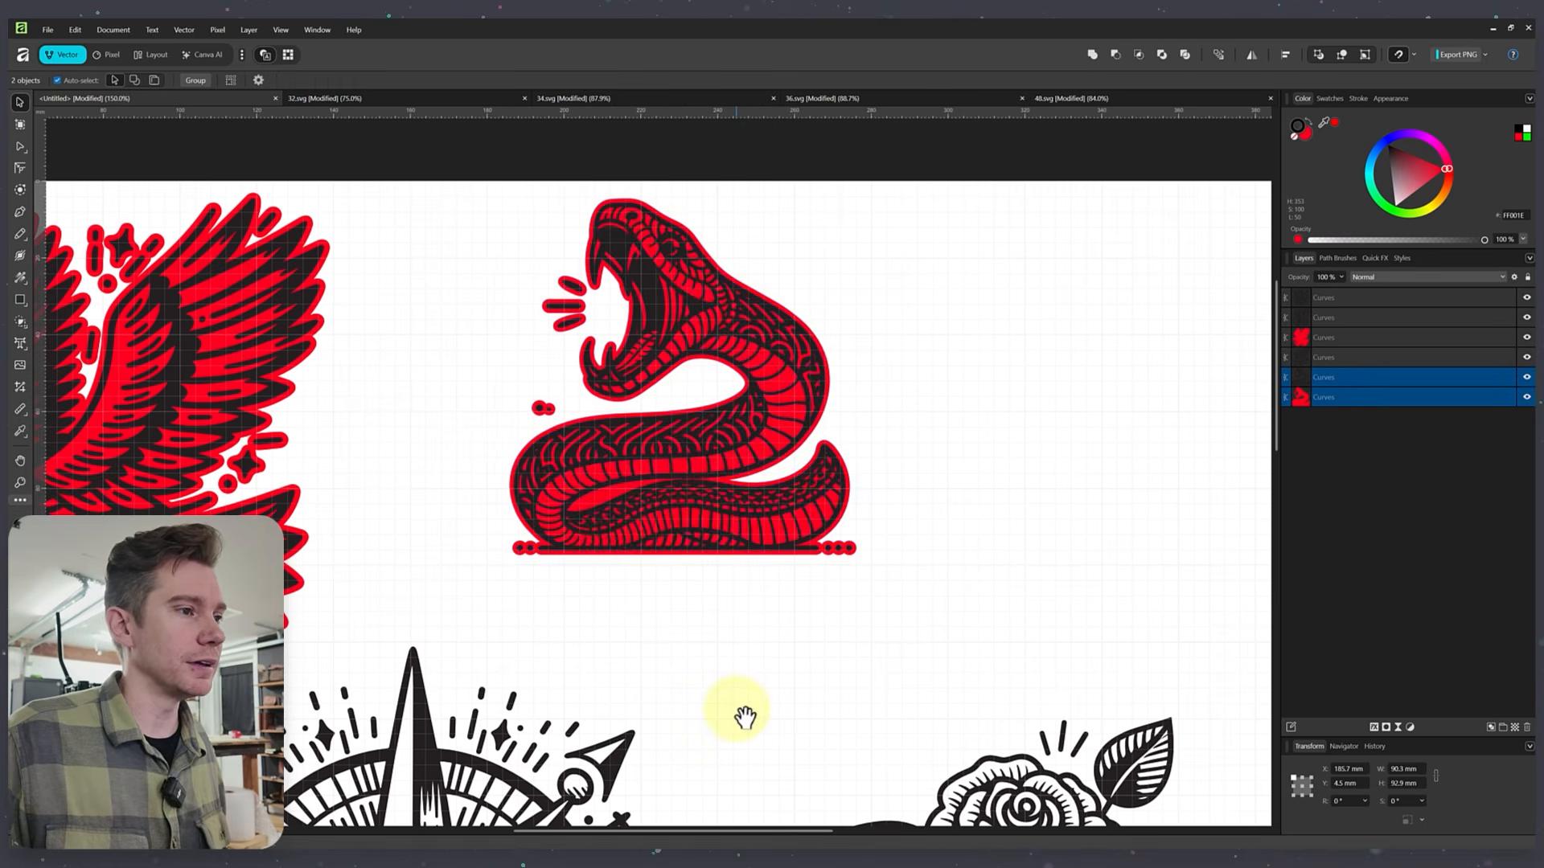
pyautogui.scroll(-5, 741, 713)
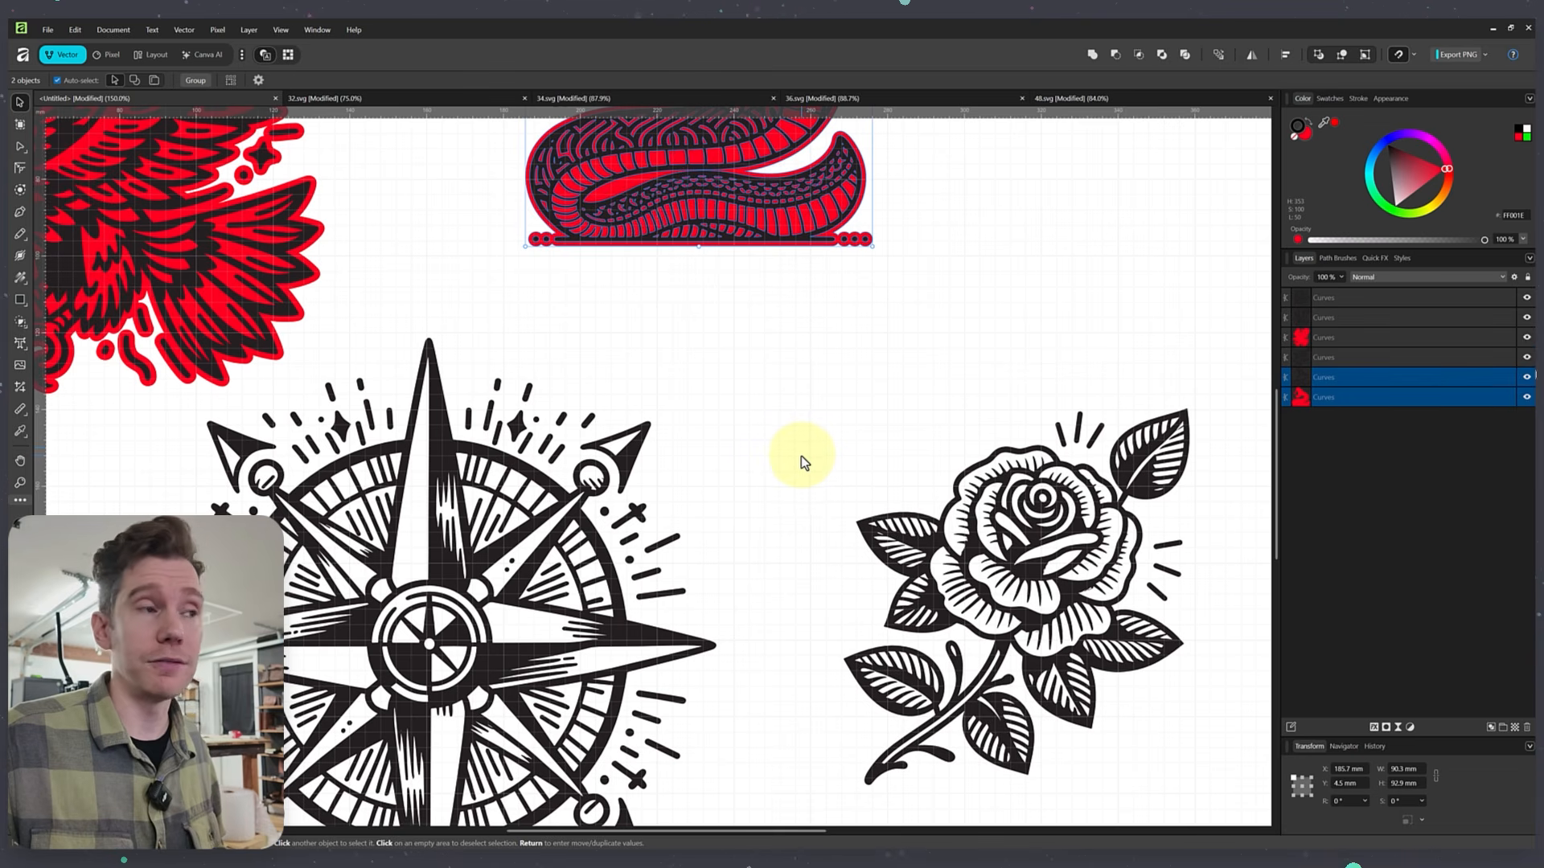
pyautogui.moveTo(800, 455); pyautogui.dragTo(876, 407)
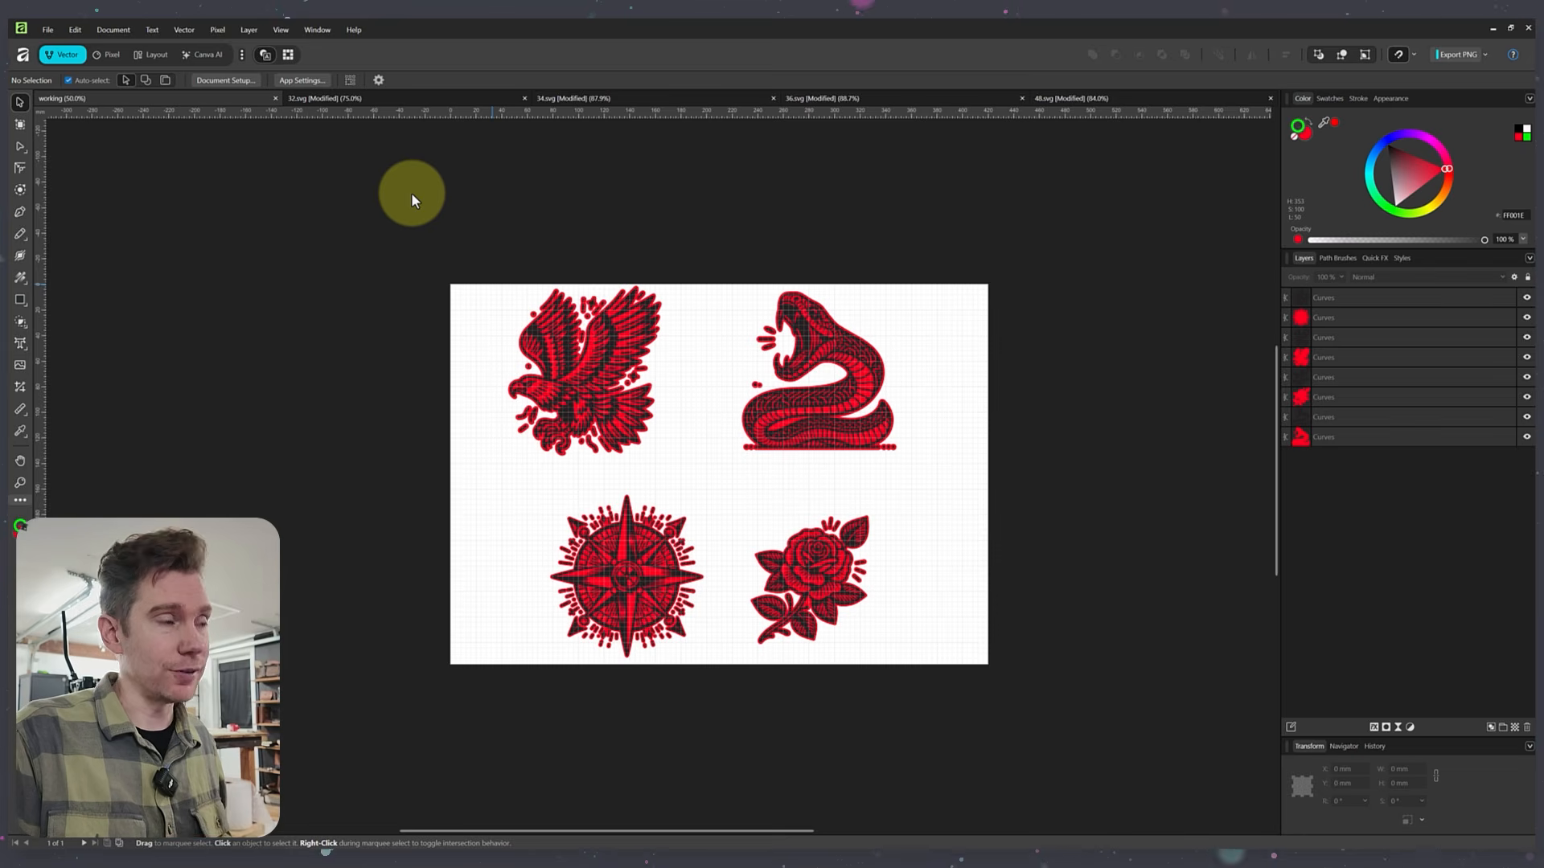
# - Group the black eagle line art with its red backing shape
pyautogui.hotkey('ctrl', '=')
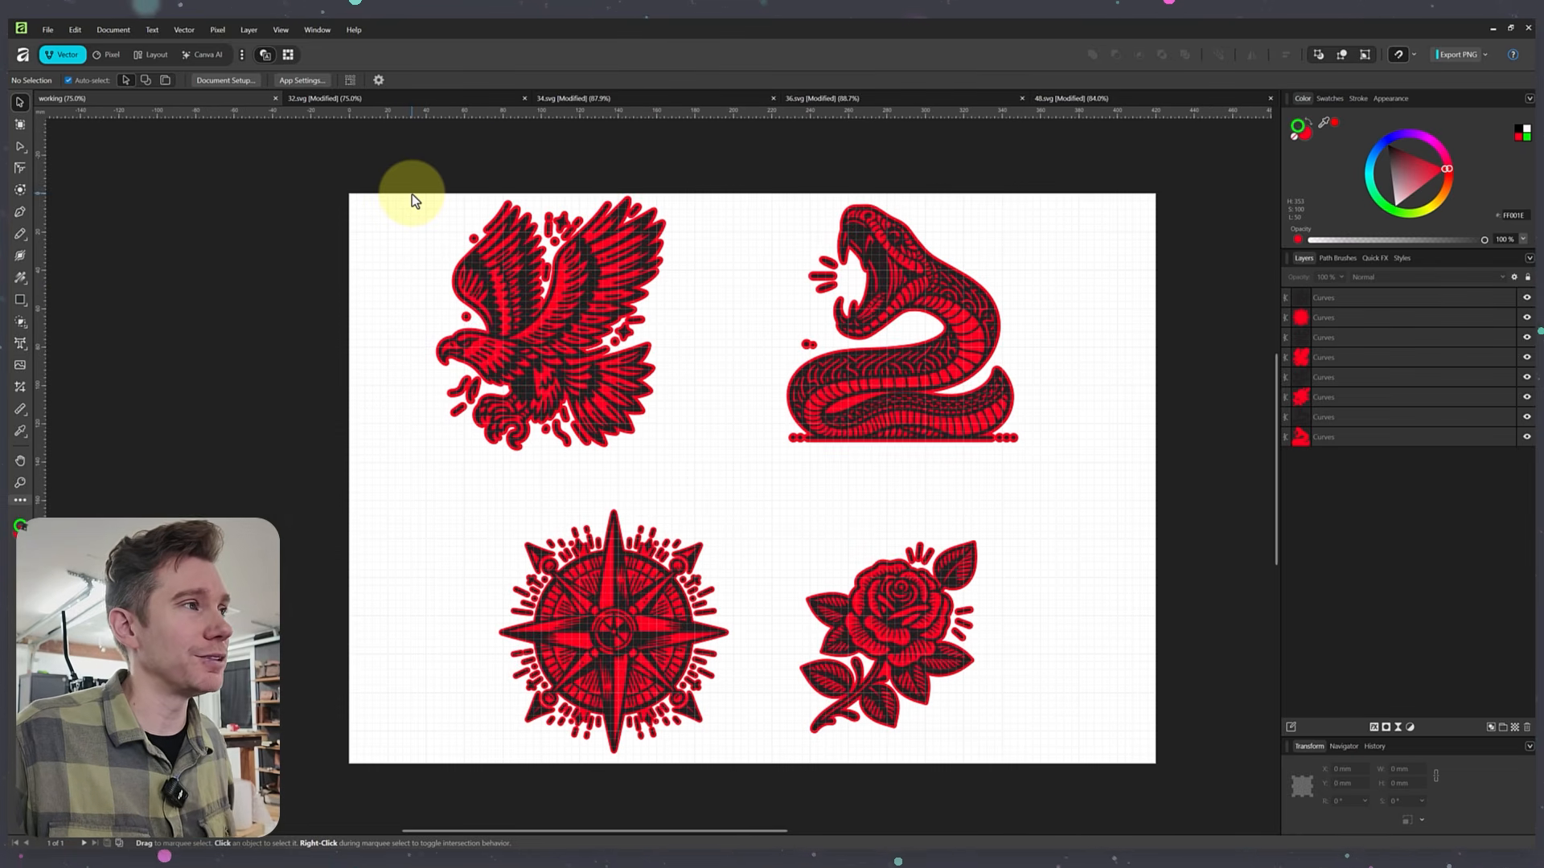
pyautogui.moveTo(392, 170); pyautogui.dragTo(685, 461)
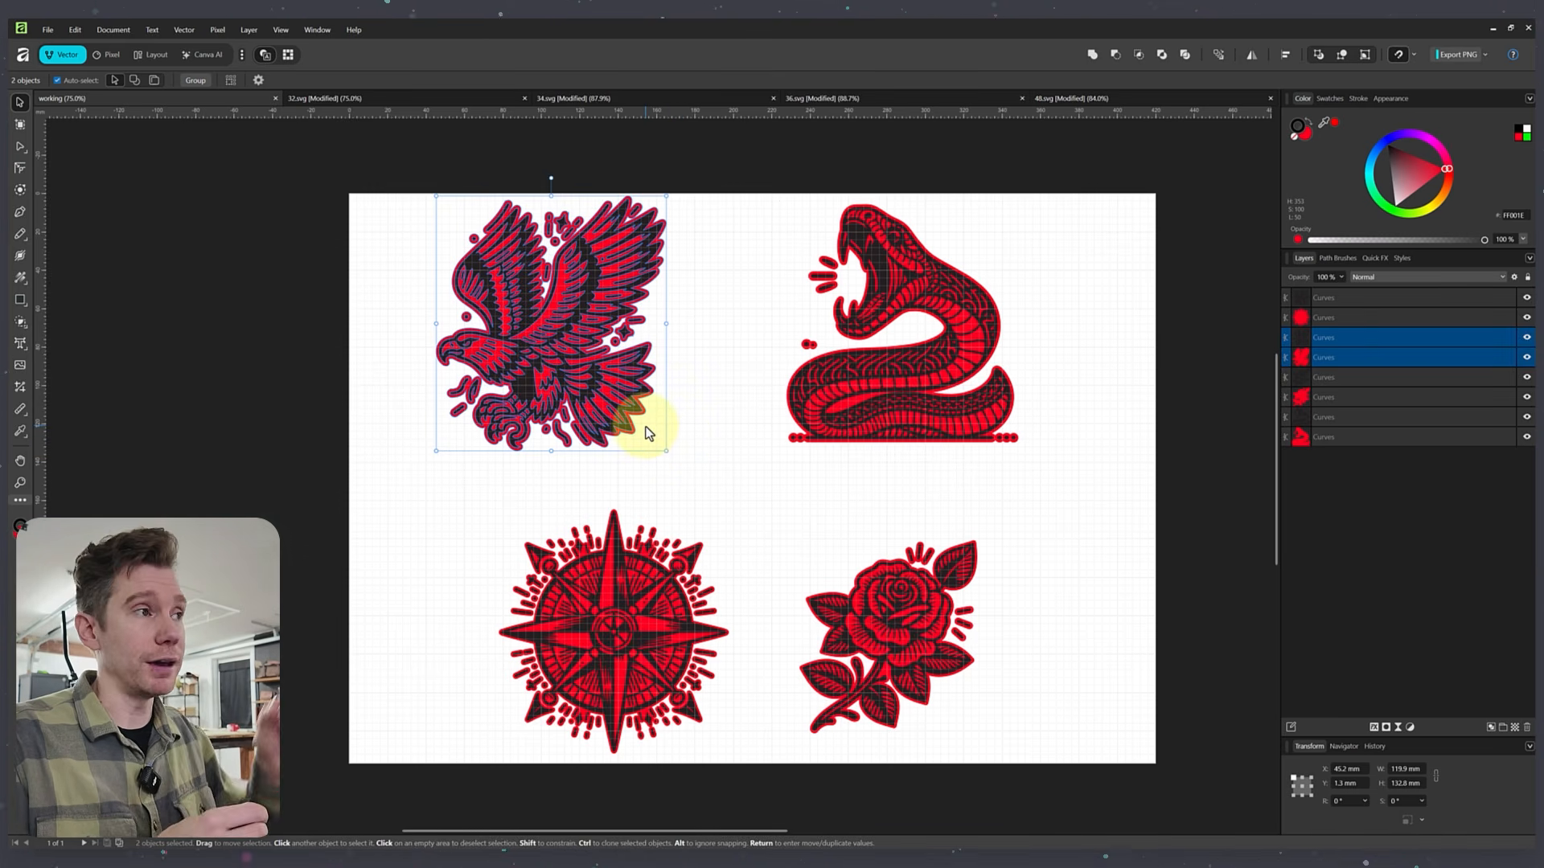
pyautogui.rightClick(537, 336)
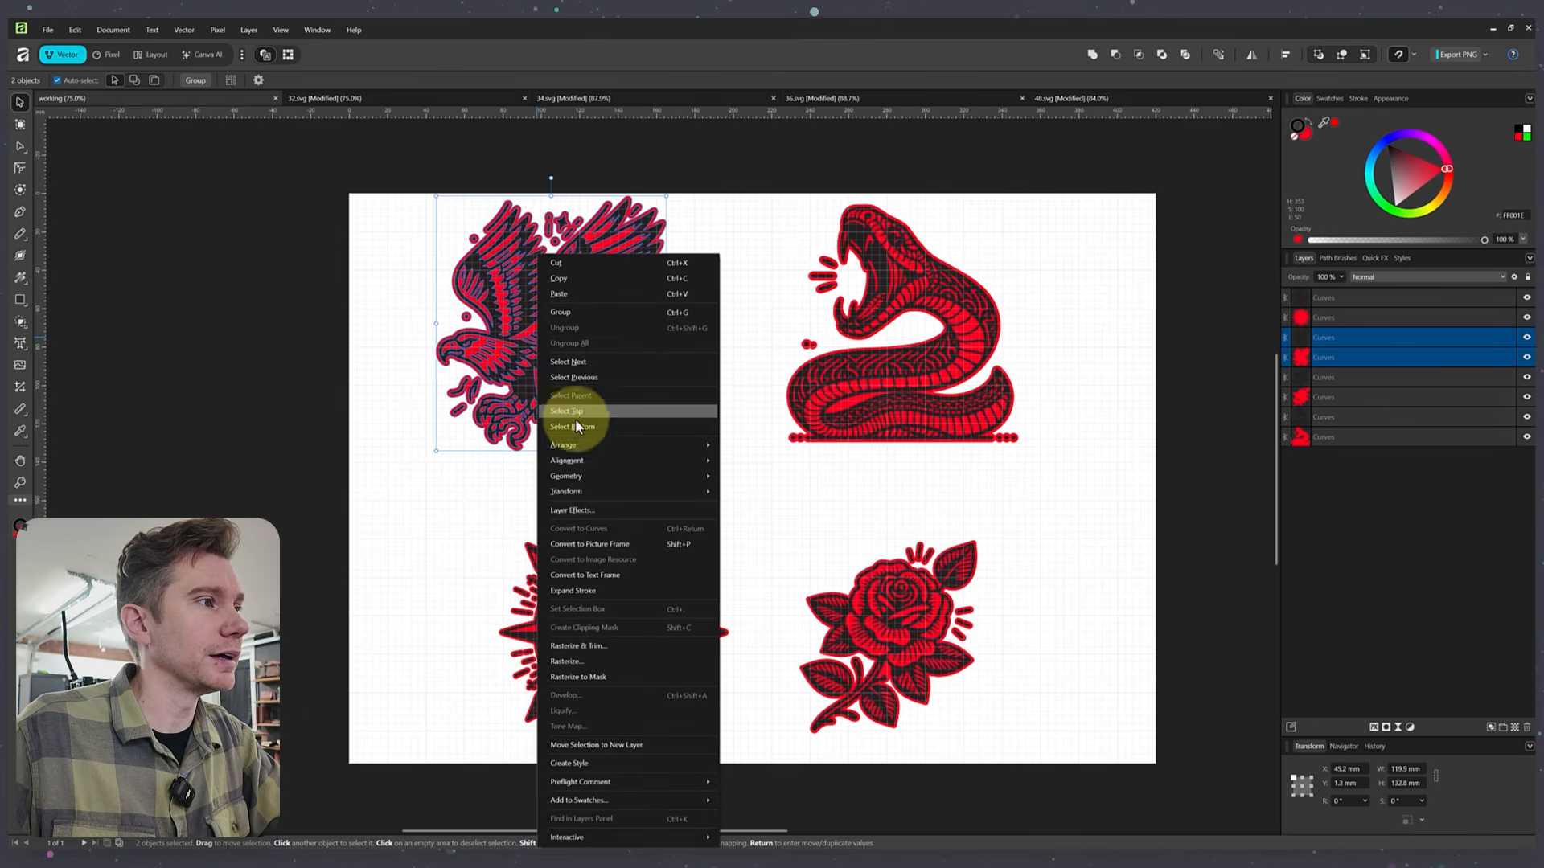
pyautogui.click(575, 313)
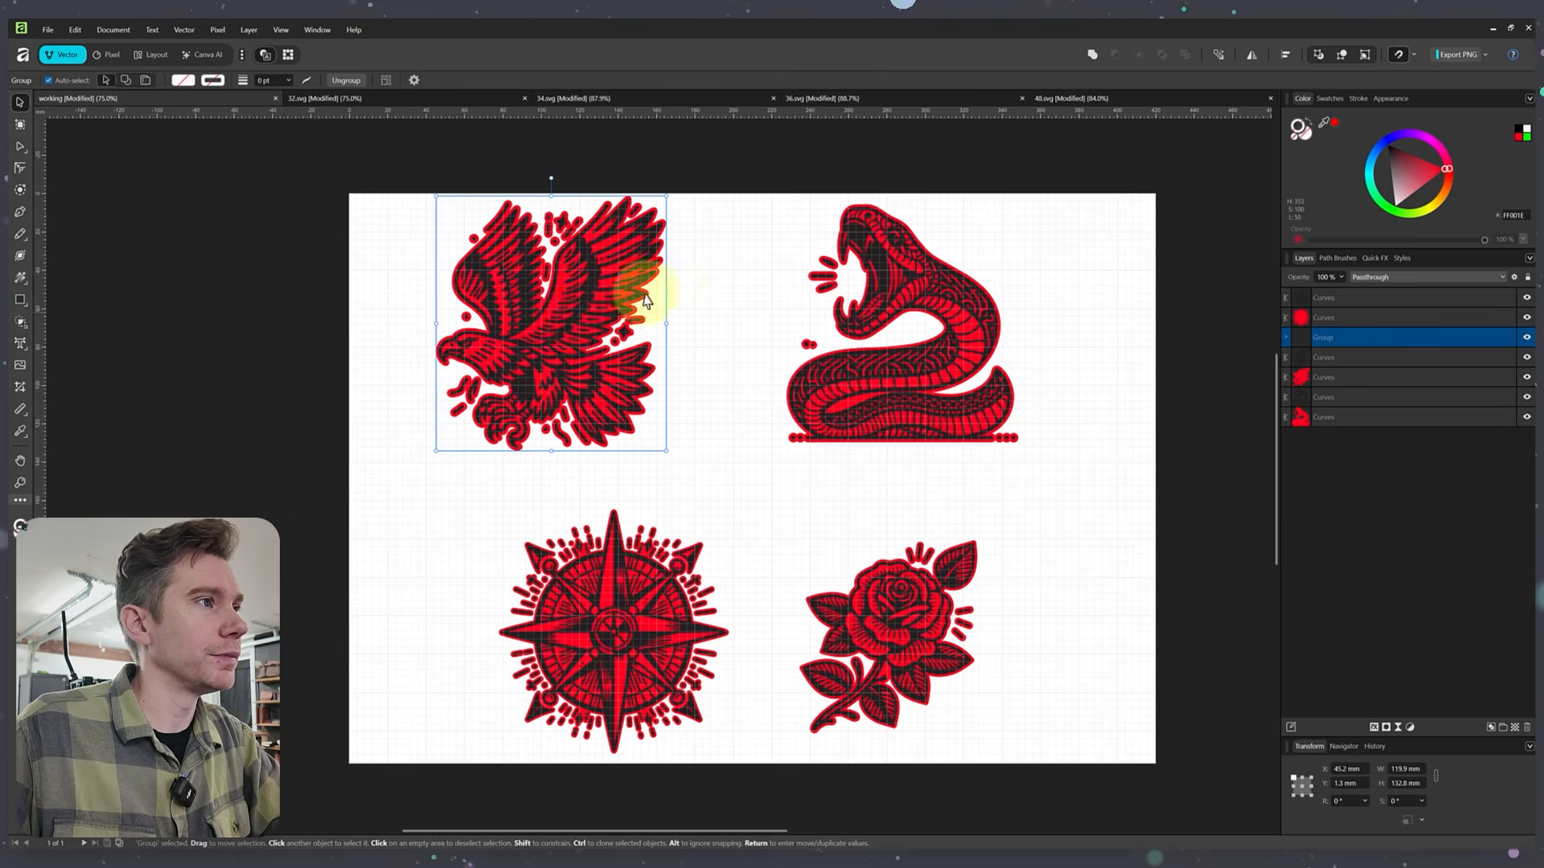
# - Group the black snake line art with its red backing shape
pyautogui.click(769, 209)
pyautogui.moveTo(770, 209); pyautogui.dragTo(924, 369)
pyautogui.rightClick(910, 367)
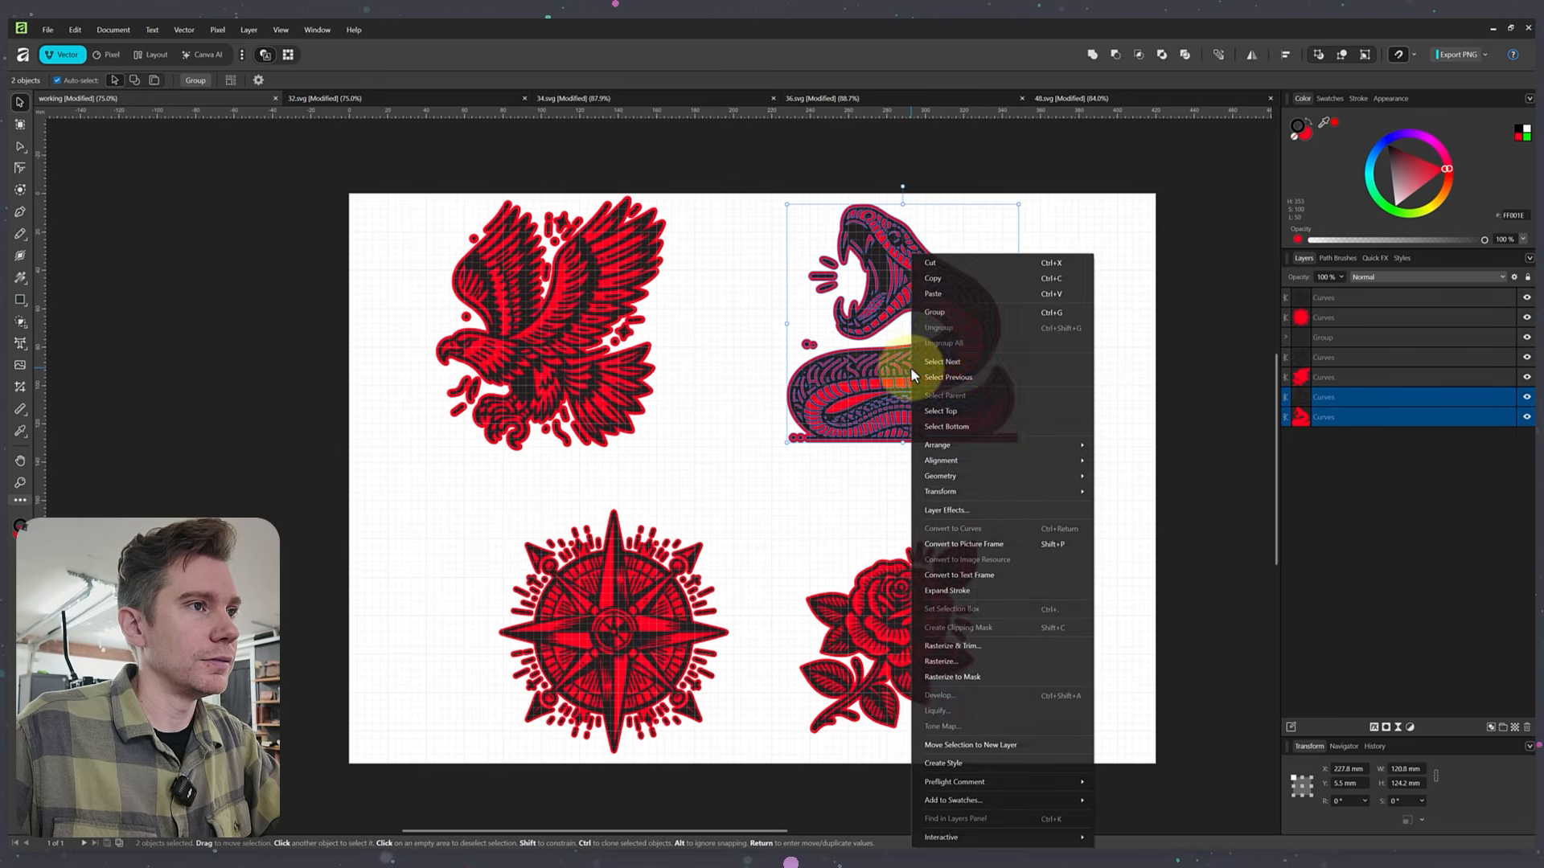
pyautogui.click(947, 313)
# - Group the compass line art with its red backing, do the same for the rose, and clear the selection
pyautogui.moveTo(630, 496); pyautogui.dragTo(665, 653)
pyautogui.rightClick(665, 654)
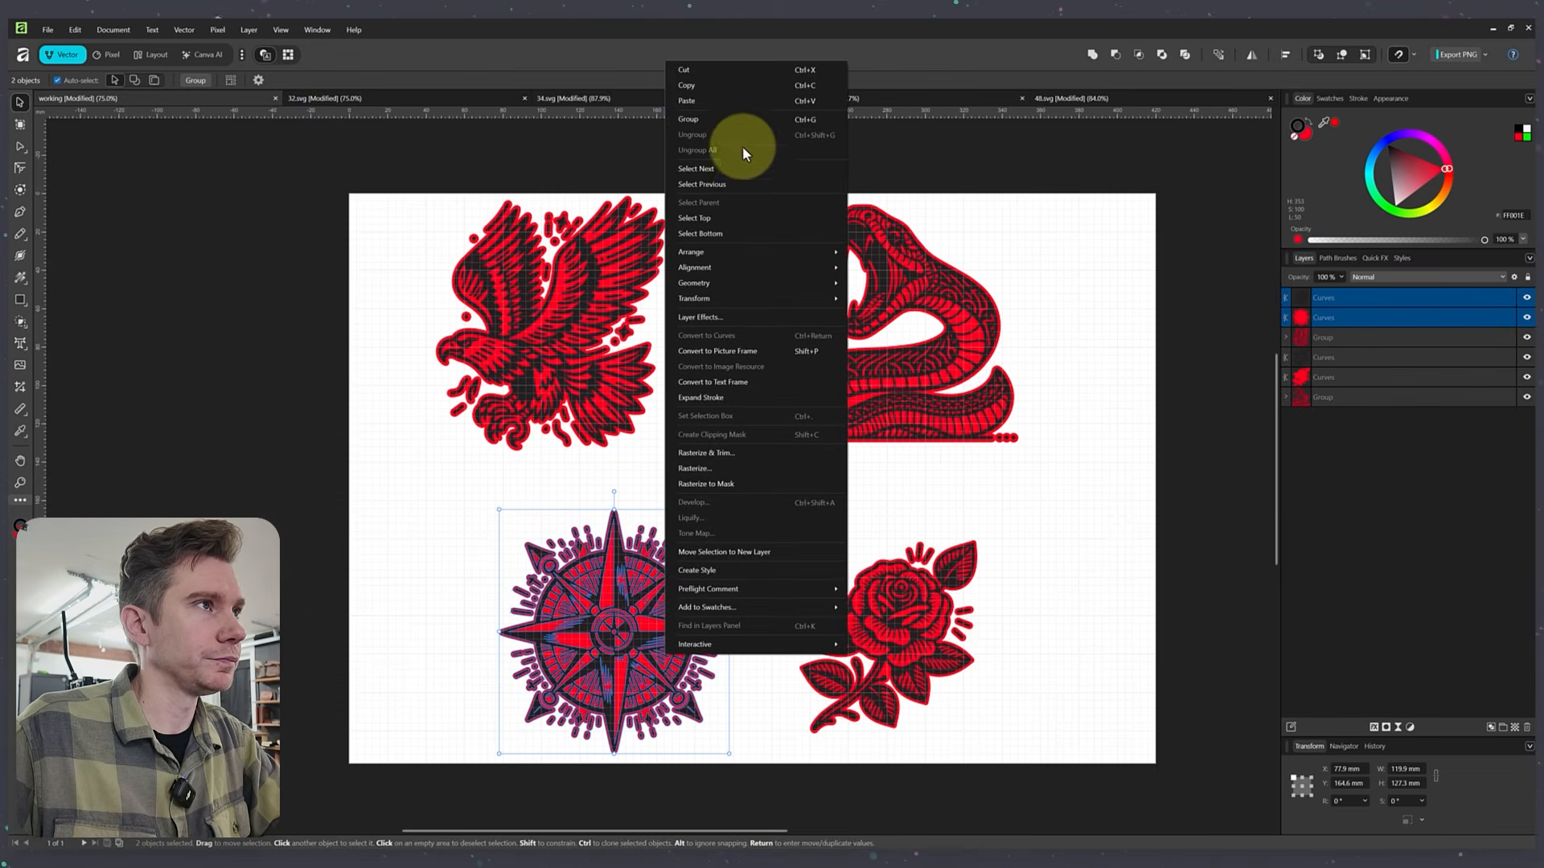
pyautogui.click(735, 119)
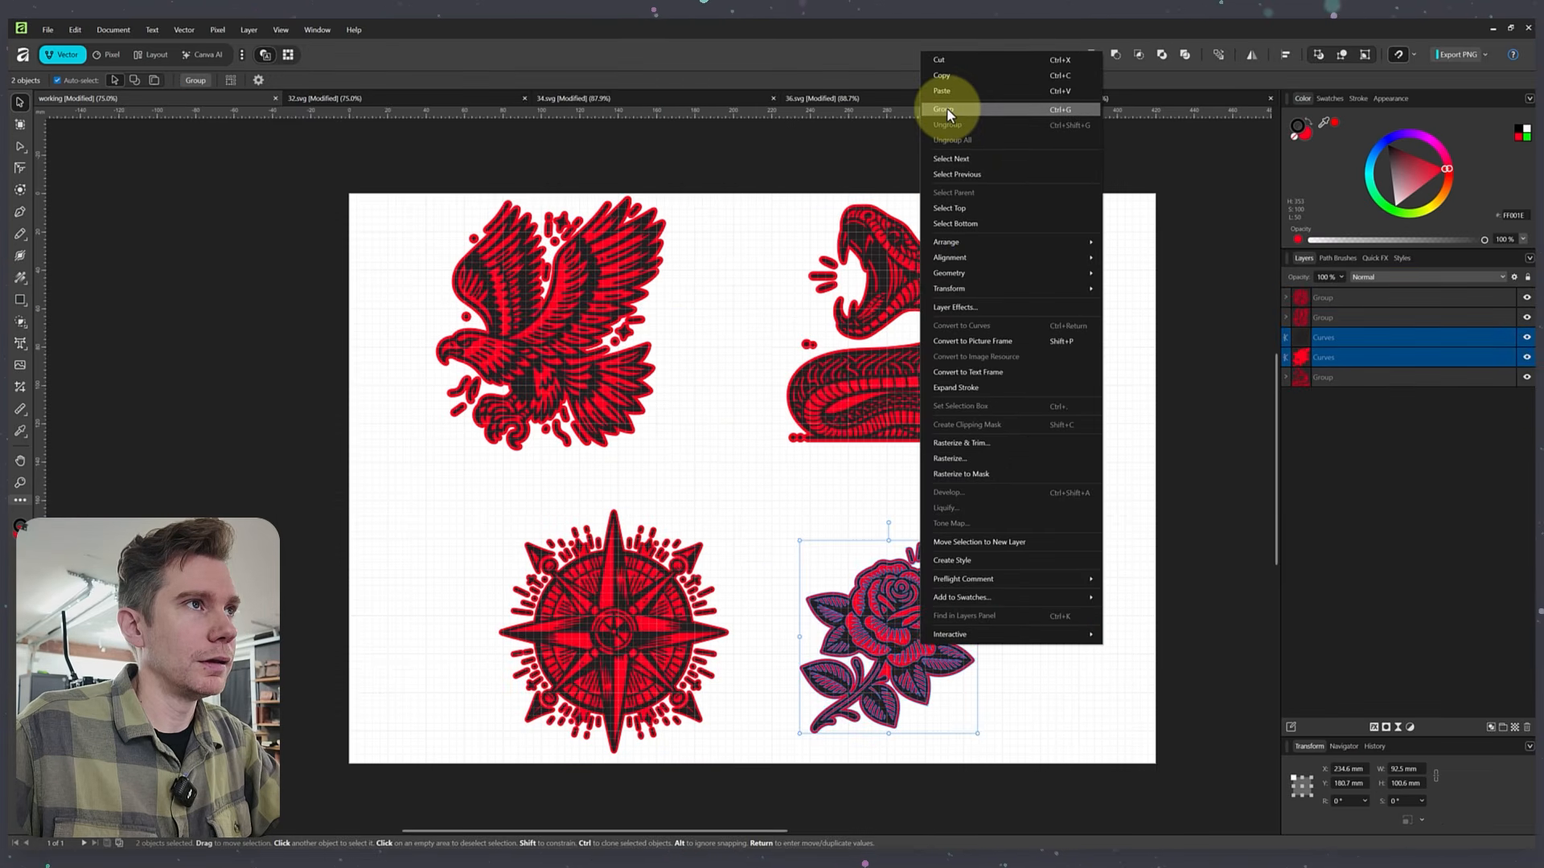
pyautogui.click(949, 110)
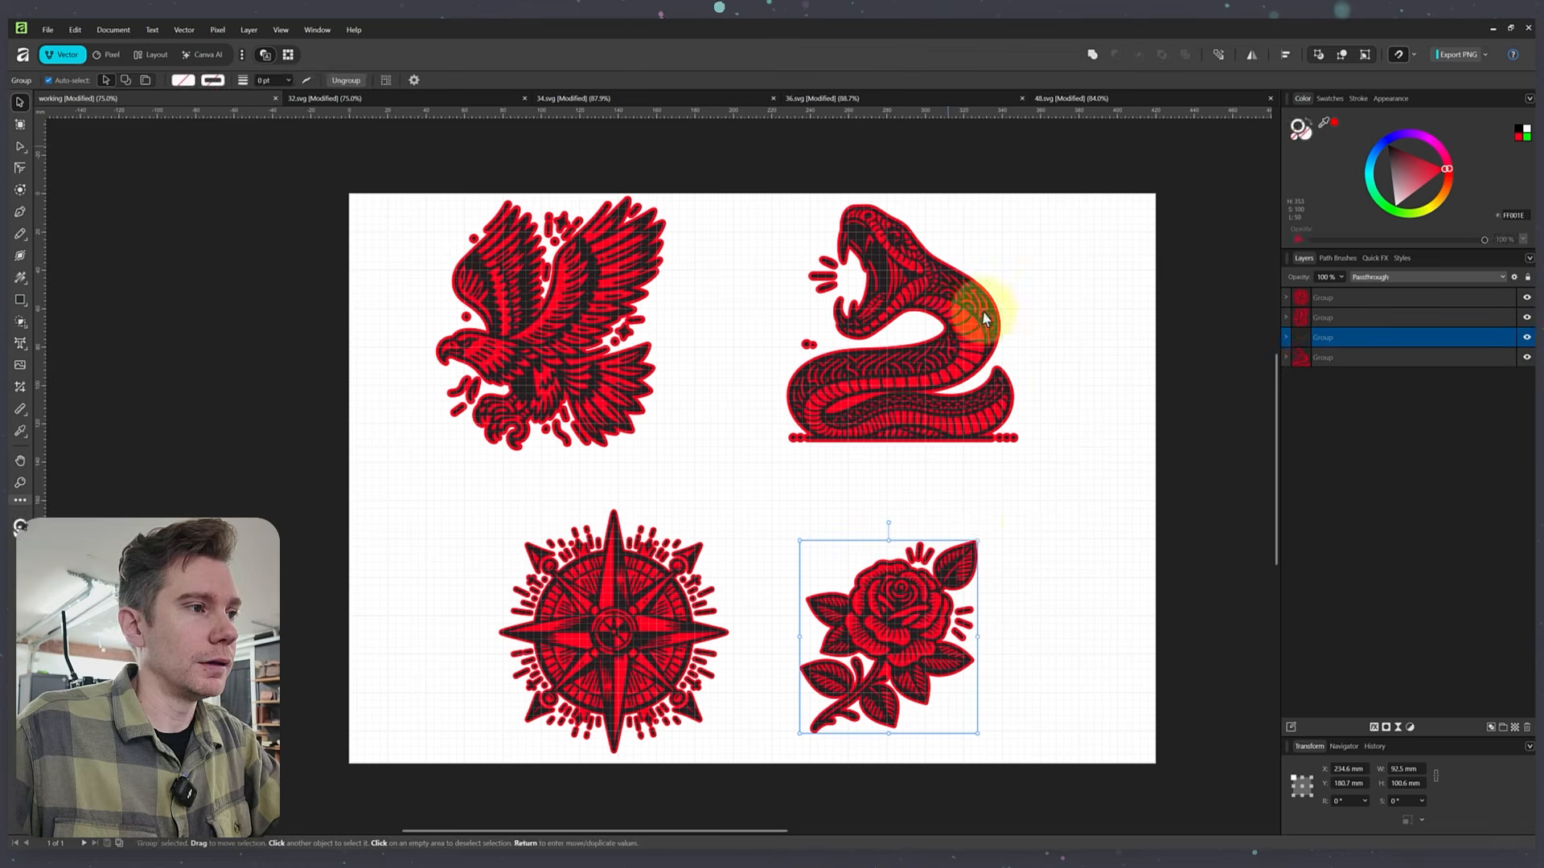
pyautogui.click(778, 455)
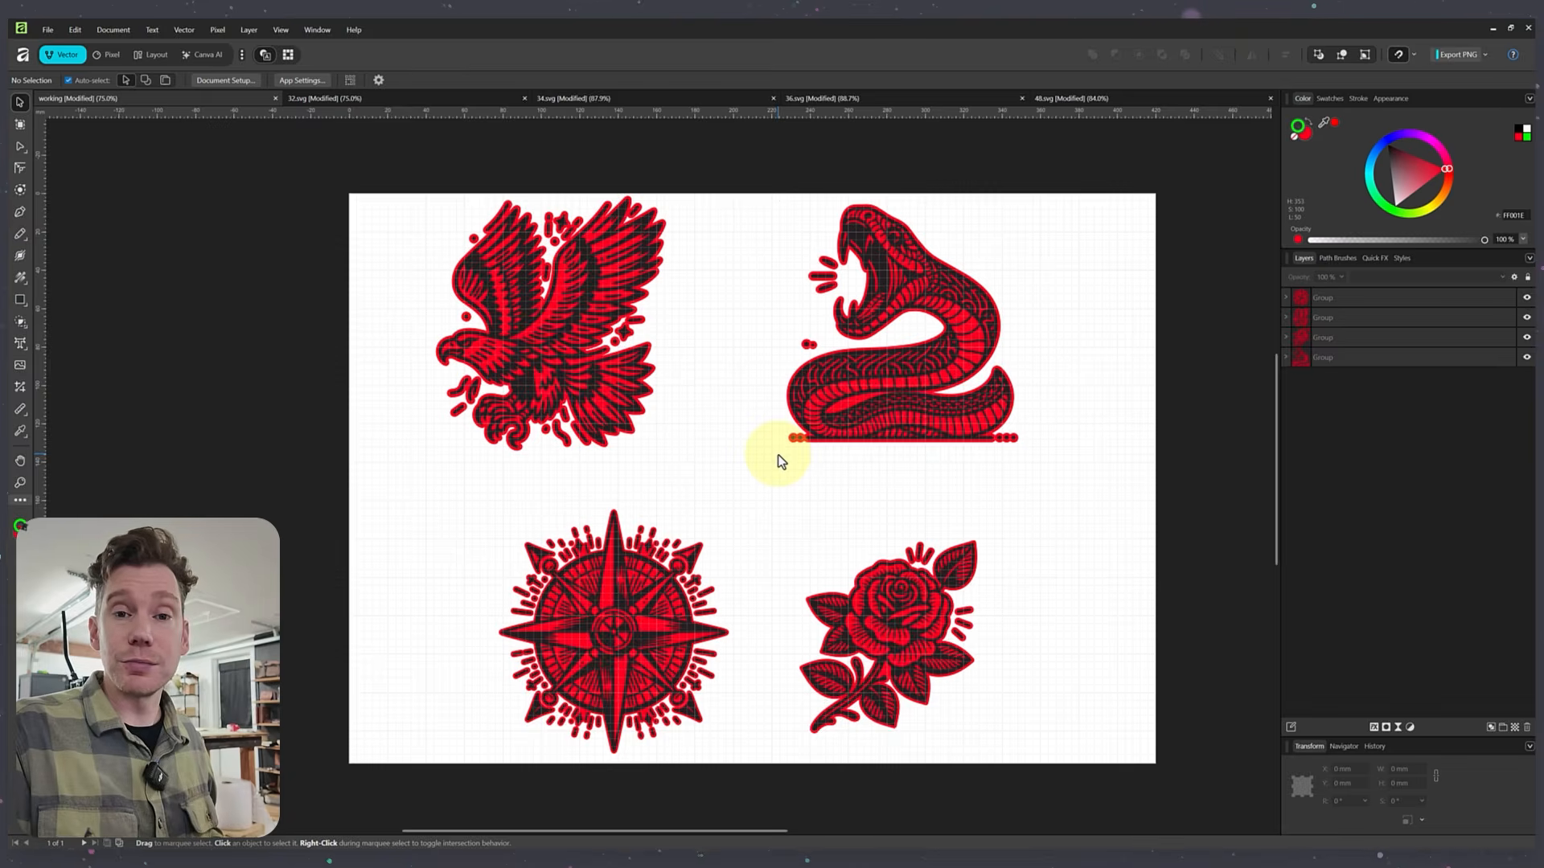
pyautogui.hotkey('ctrl', '-')
pyautogui.hotkey('ctrl', '+')
pyautogui.hotkey('ctrl', '+')
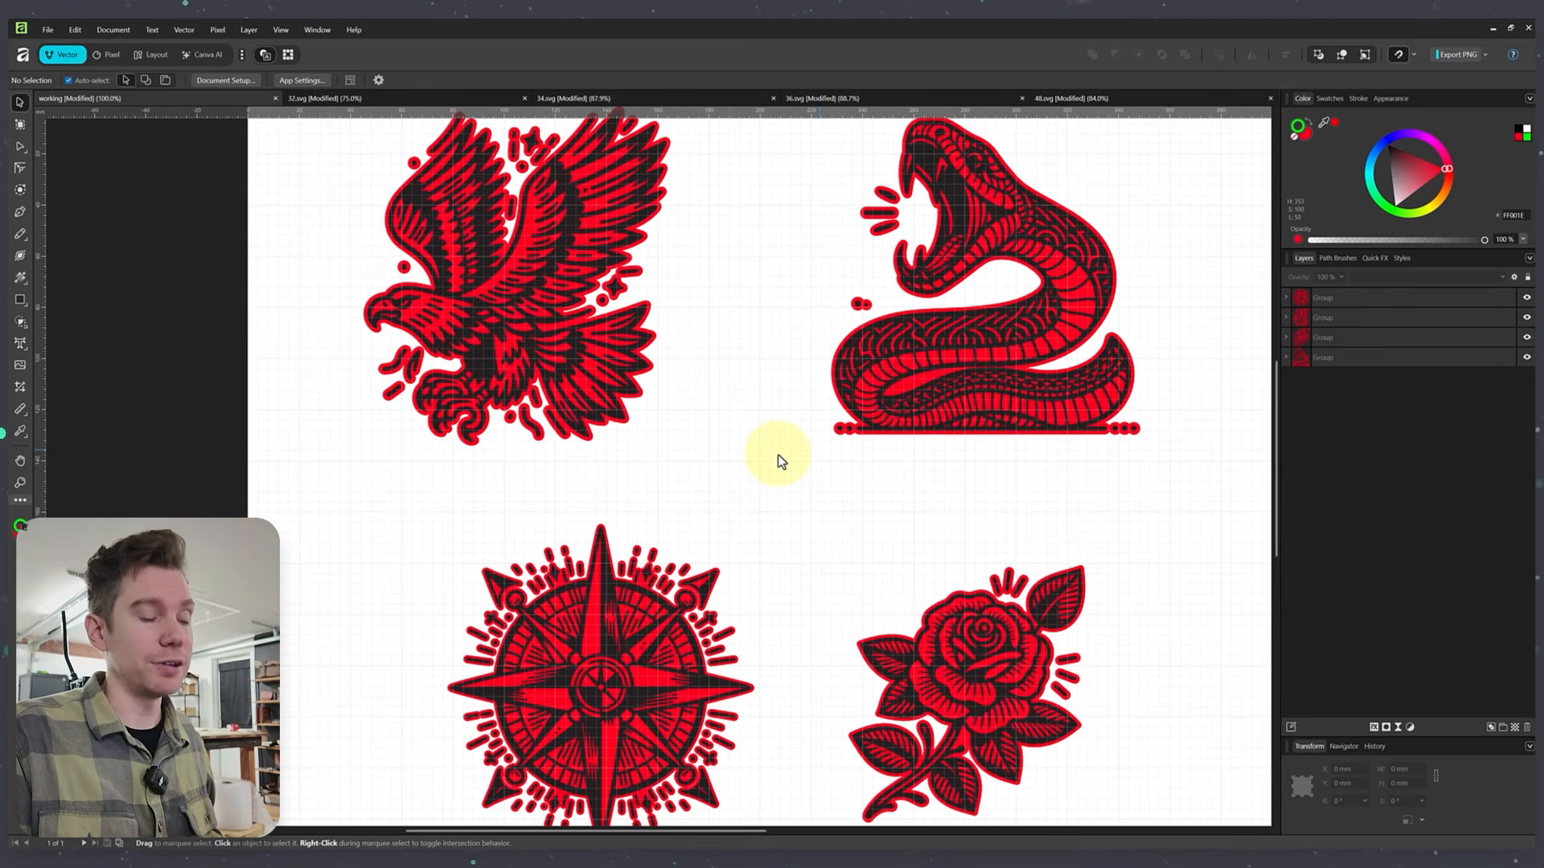
pyautogui.hotkey('ctrl', '-')
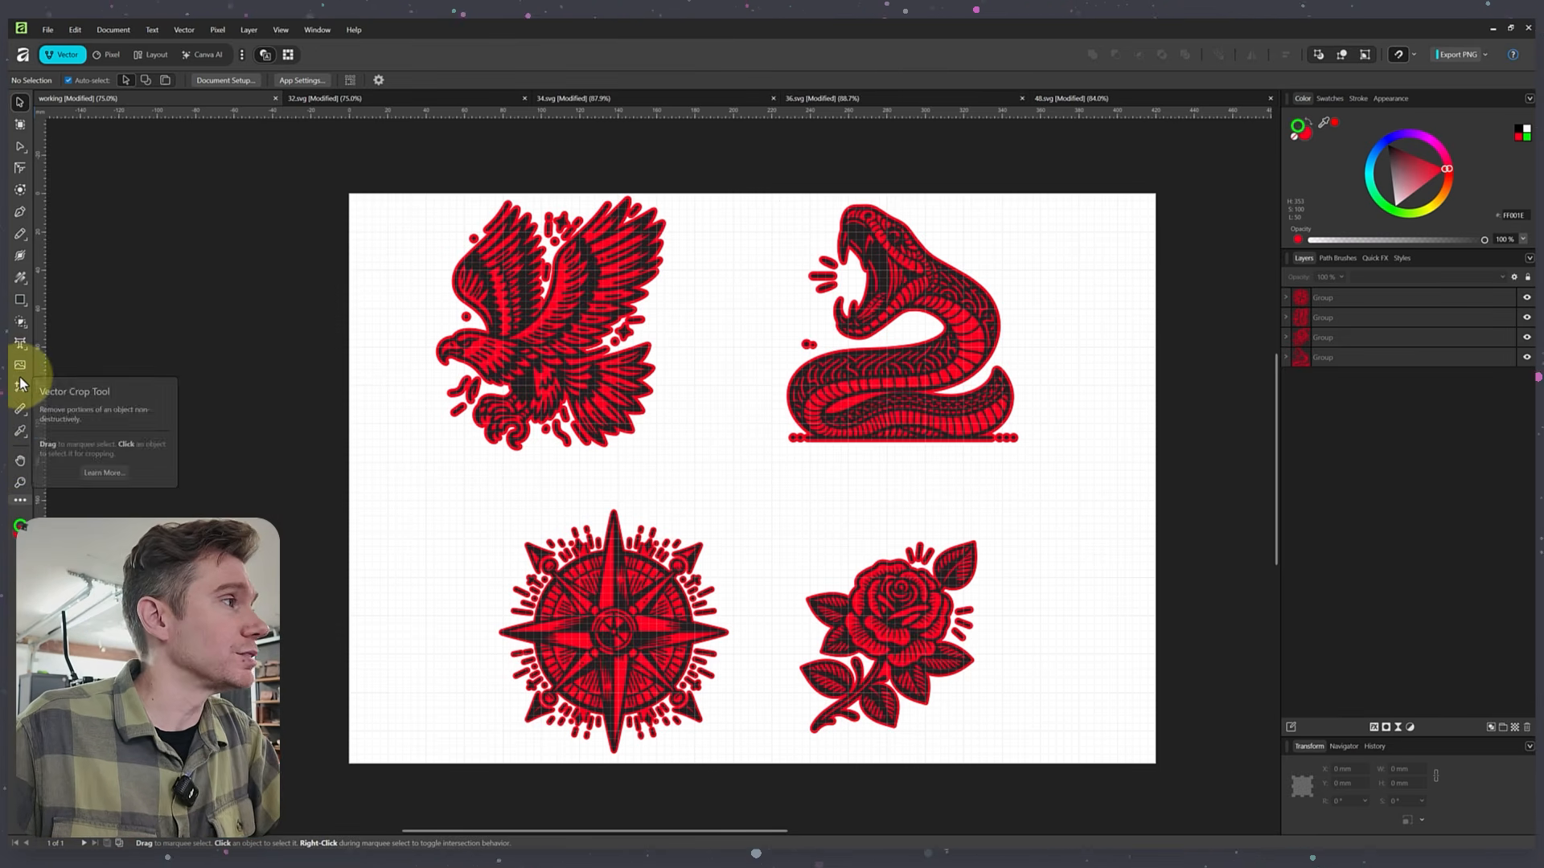
# - Draw a rectangle about 105 by 150 mm between the four designs and remove its fill, keeping the green stroke
pyautogui.click(20, 309)
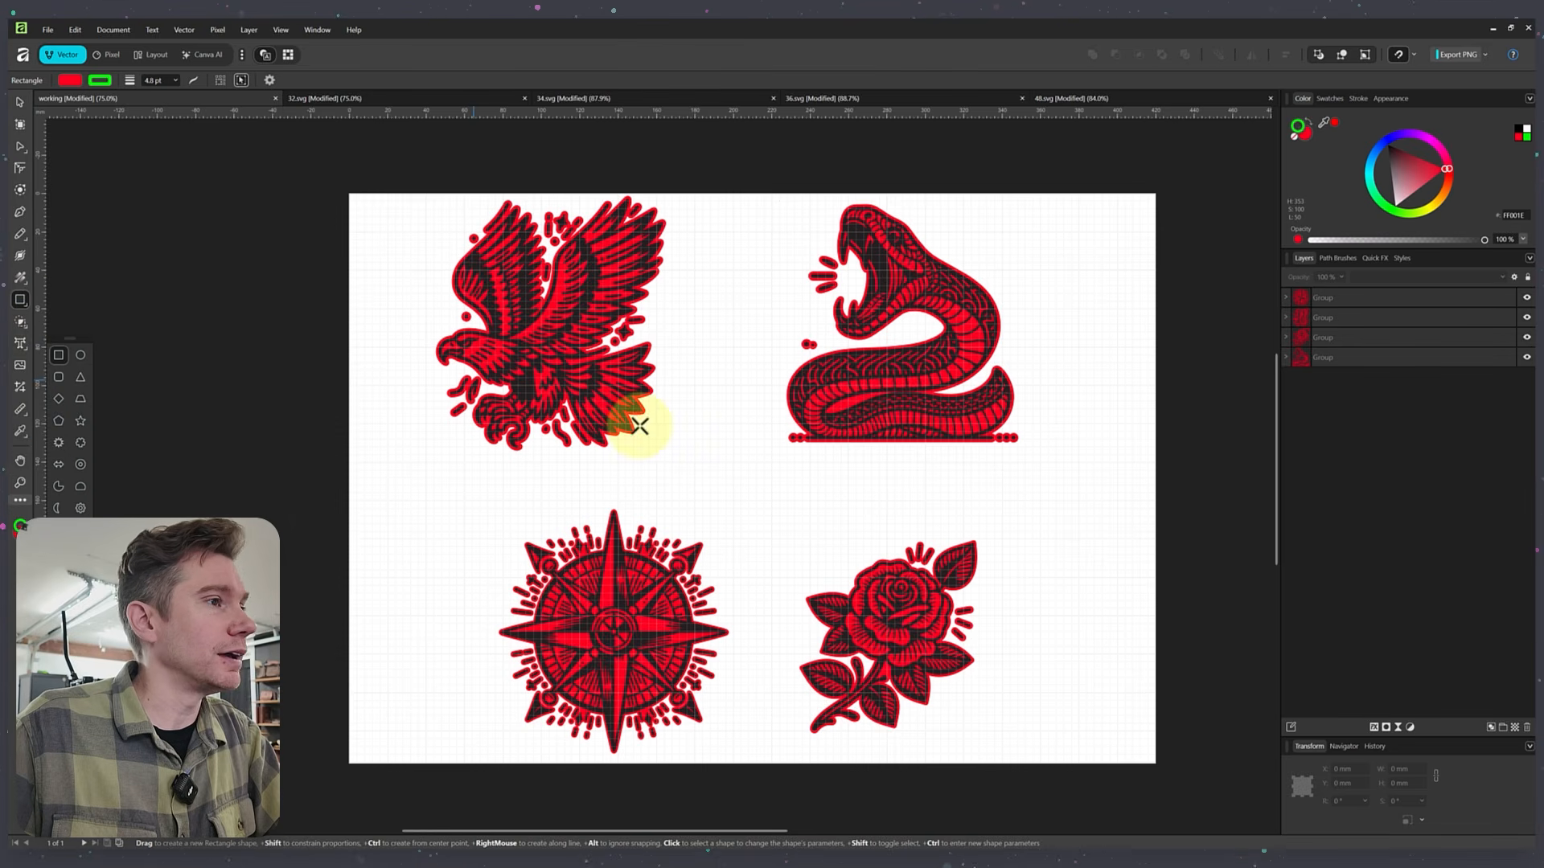
pyautogui.moveTo(700, 386); pyautogui.dragTo(899, 674)
pyautogui.click(68, 83)
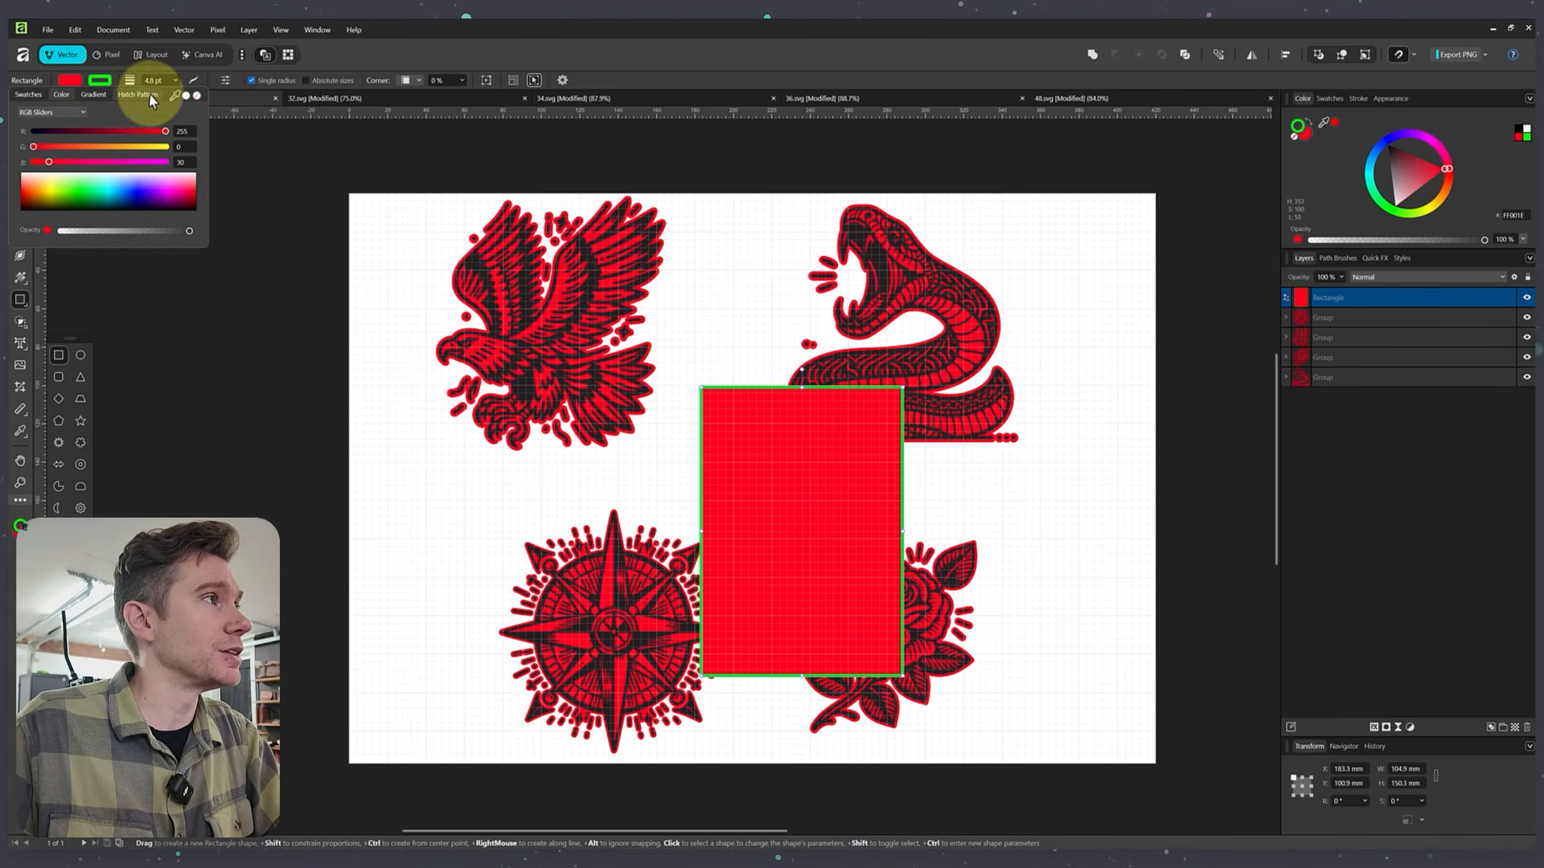
pyautogui.click(193, 96)
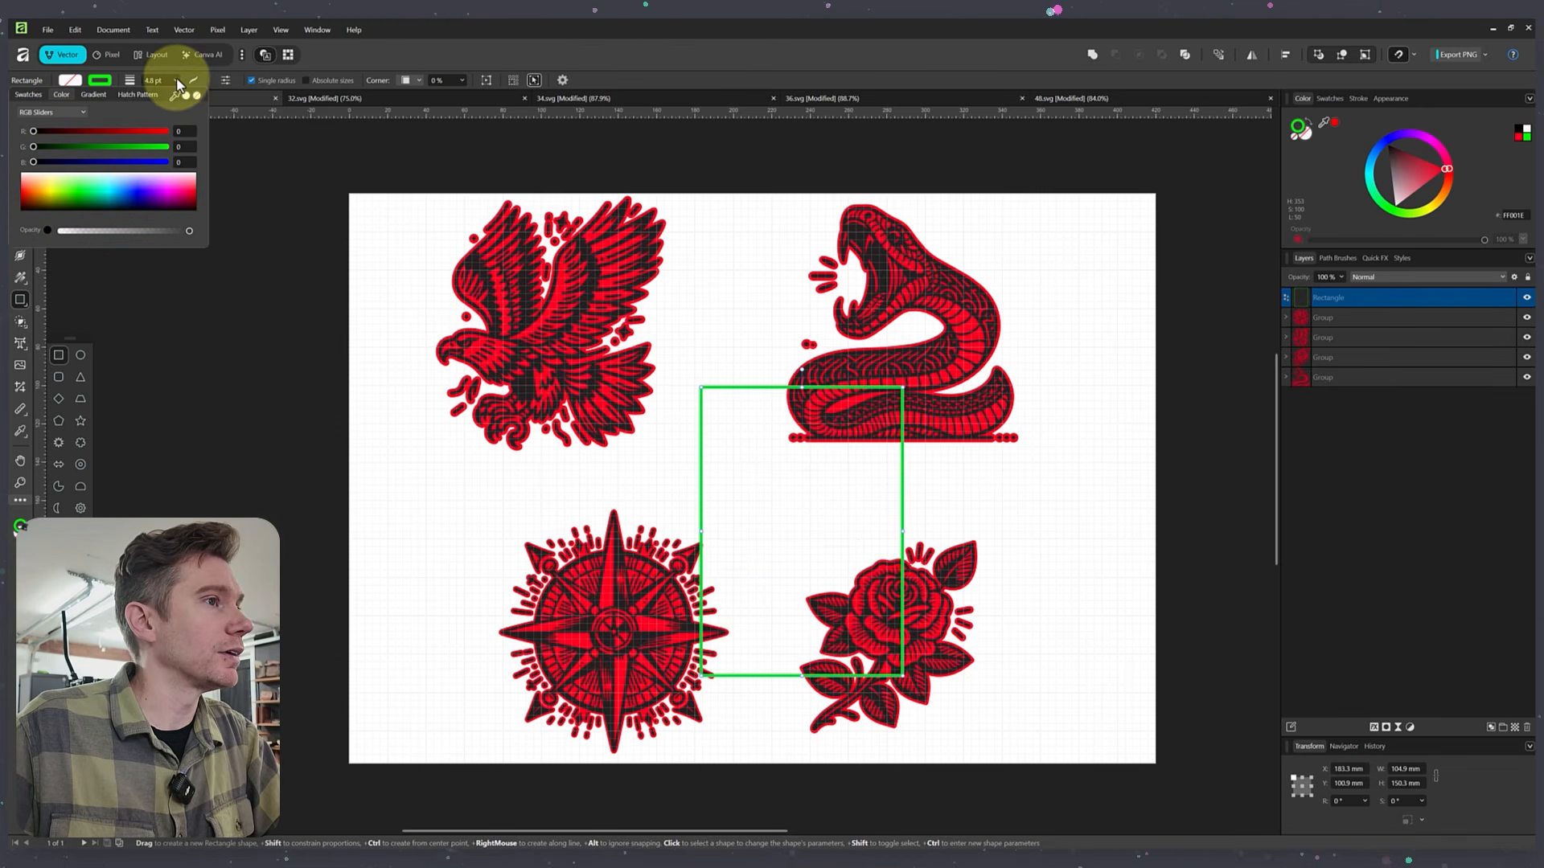
# - Make the rectangle's green stroke slightly thinner and clear the selection
pyautogui.click(176, 81)
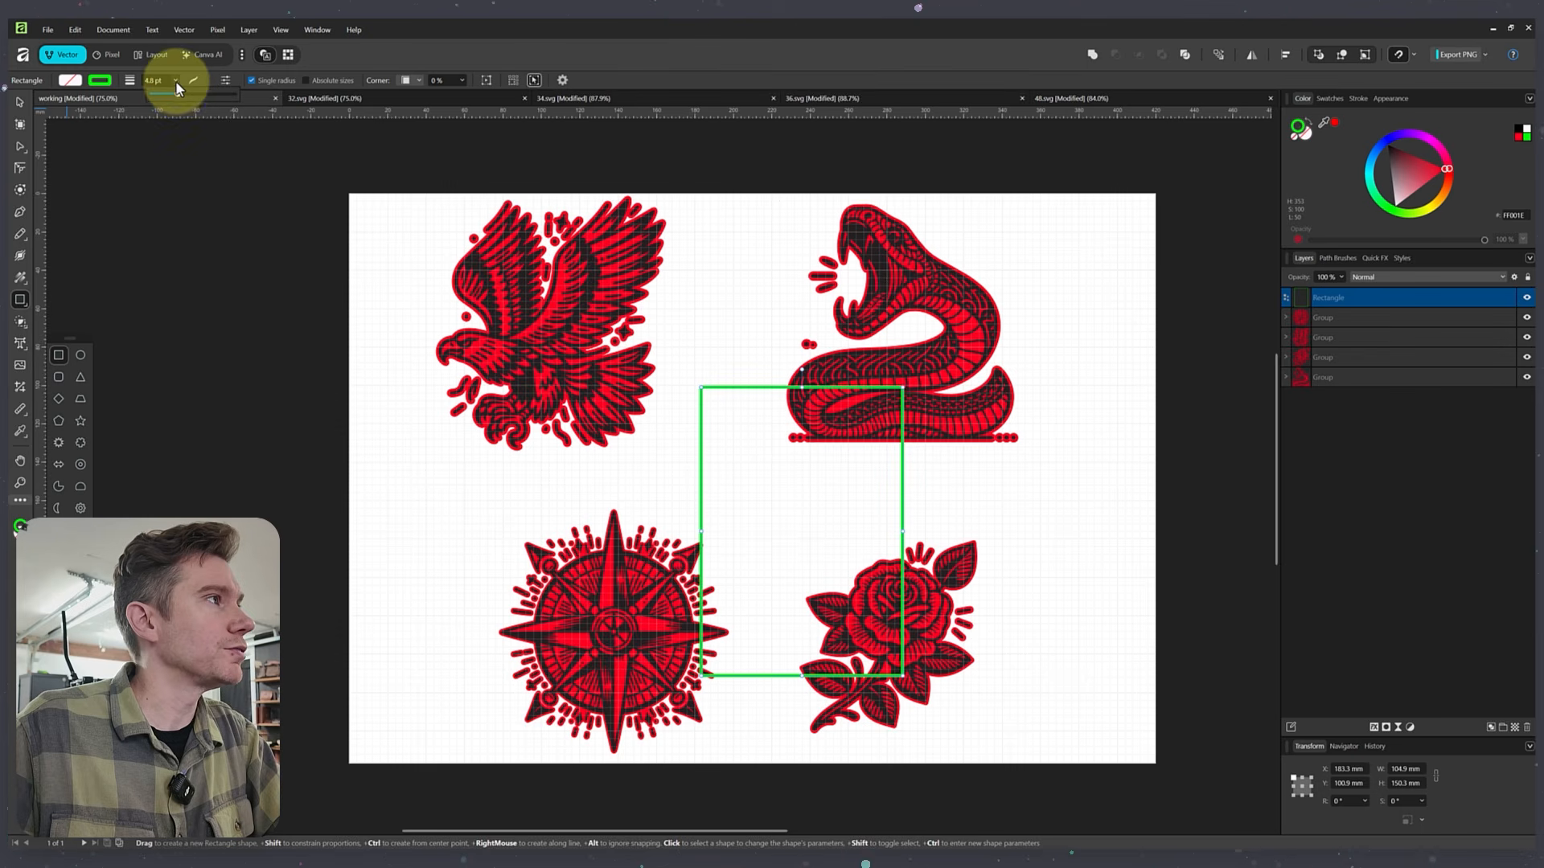
pyautogui.moveTo(175, 92); pyautogui.dragTo(176, 93)
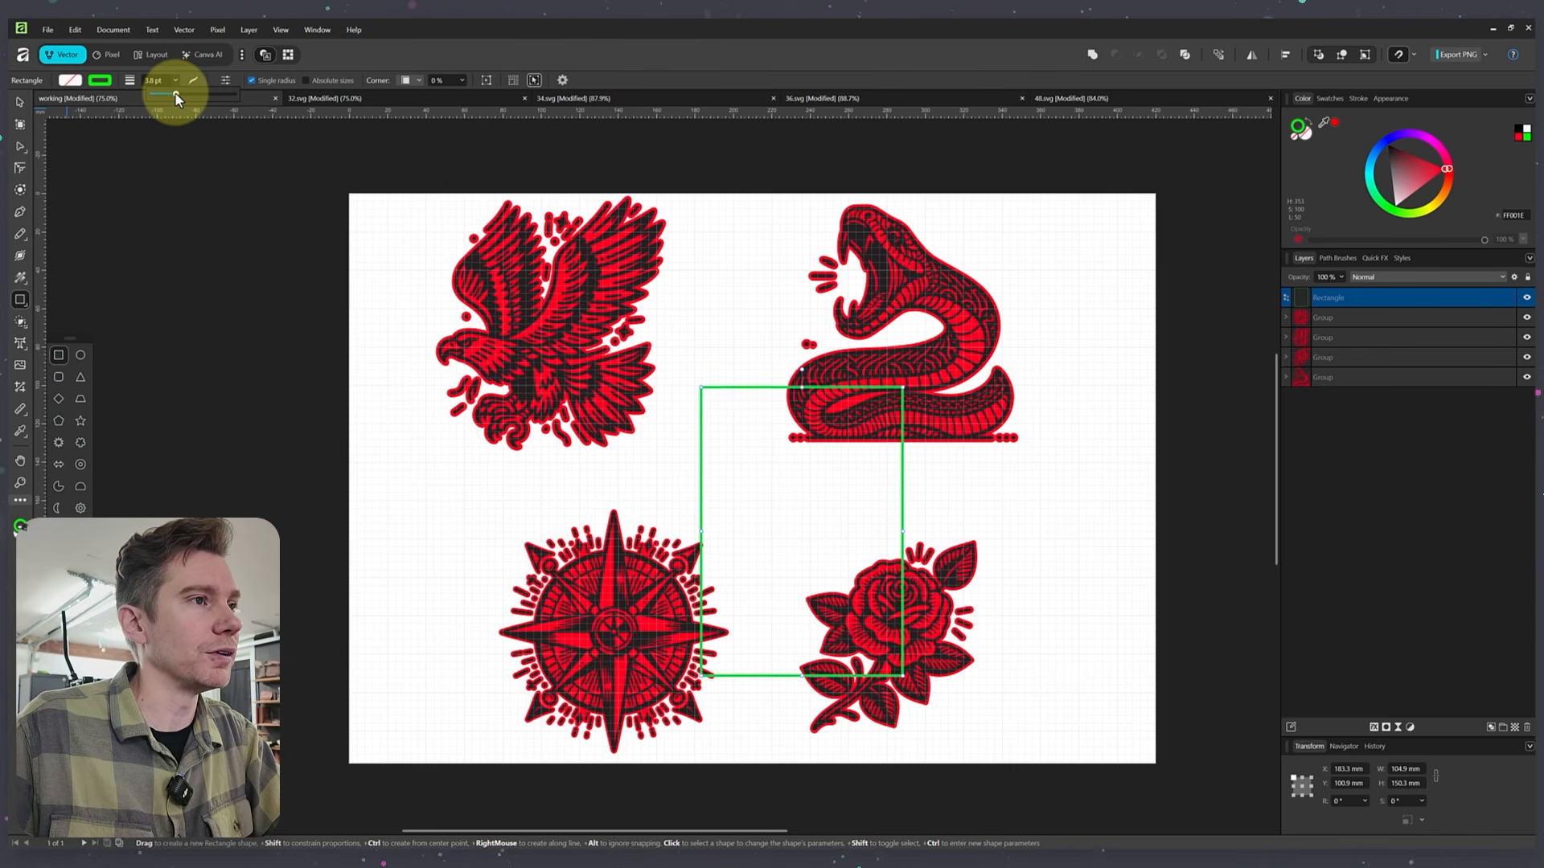
pyautogui.click(22, 103)
pyautogui.click(208, 258)
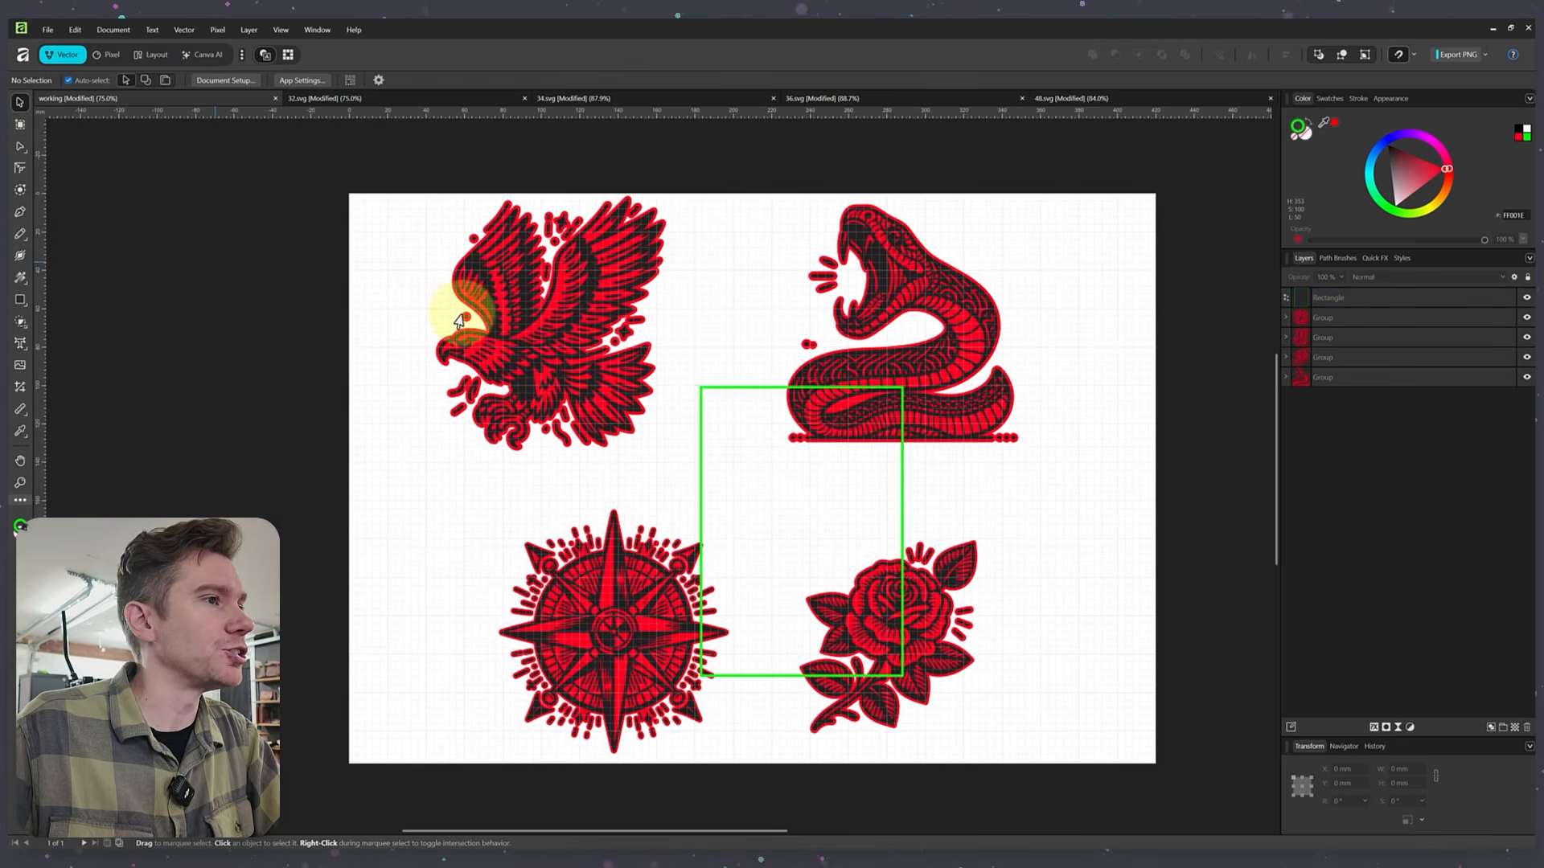
# - Arrange the snake, eagle, compass and rose groups around the outside of the green rectangle, leaving its interior empty
pyautogui.moveTo(732, 394); pyautogui.dragTo(923, 410)
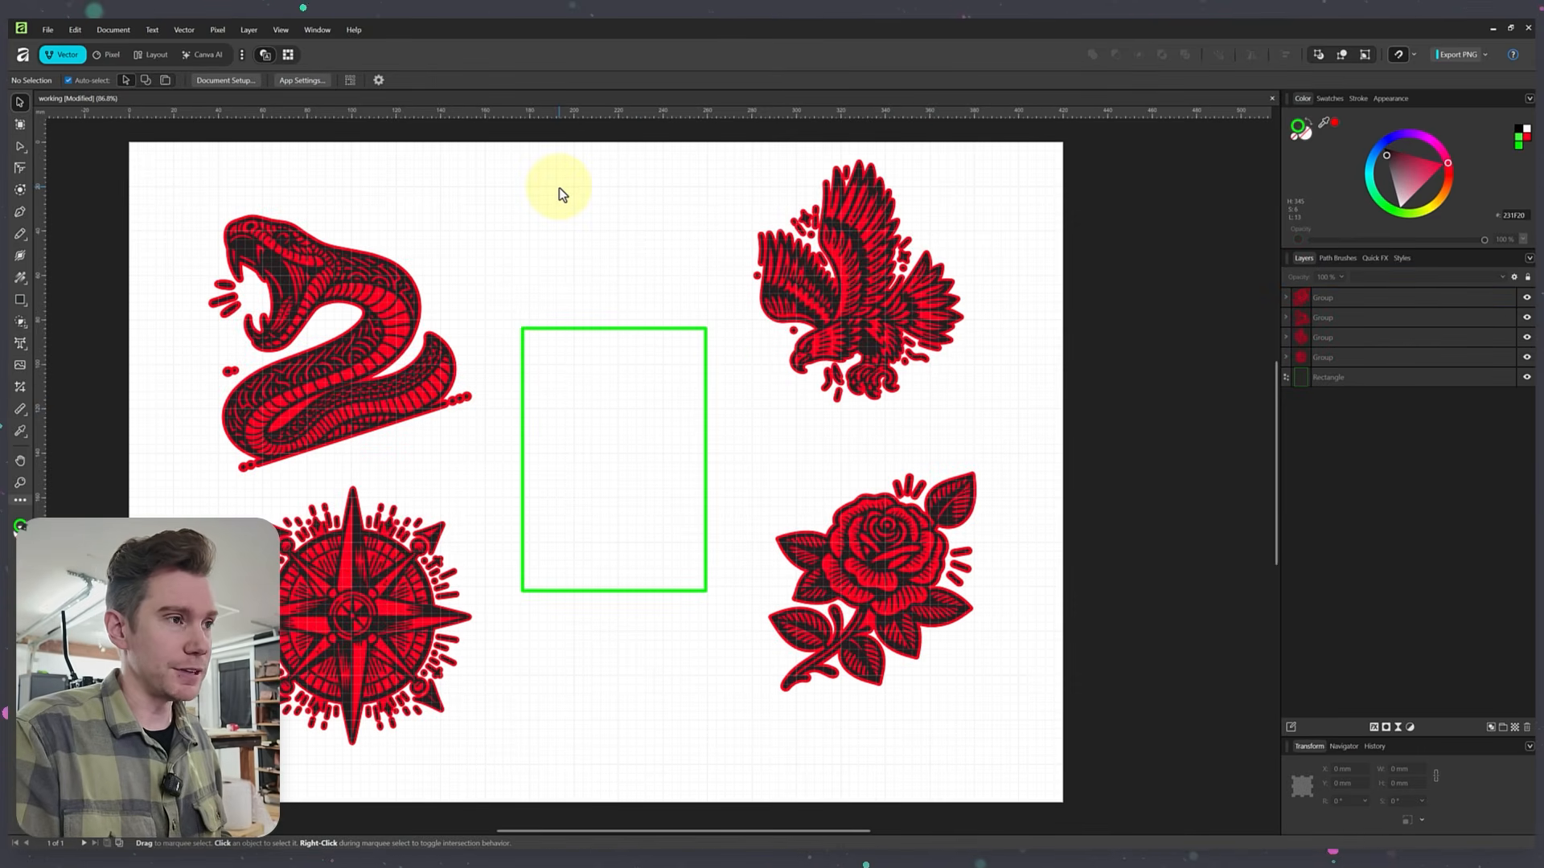
pyautogui.hotkey('ctrl', '-')
pyautogui.hotkey('ctrl', '+')
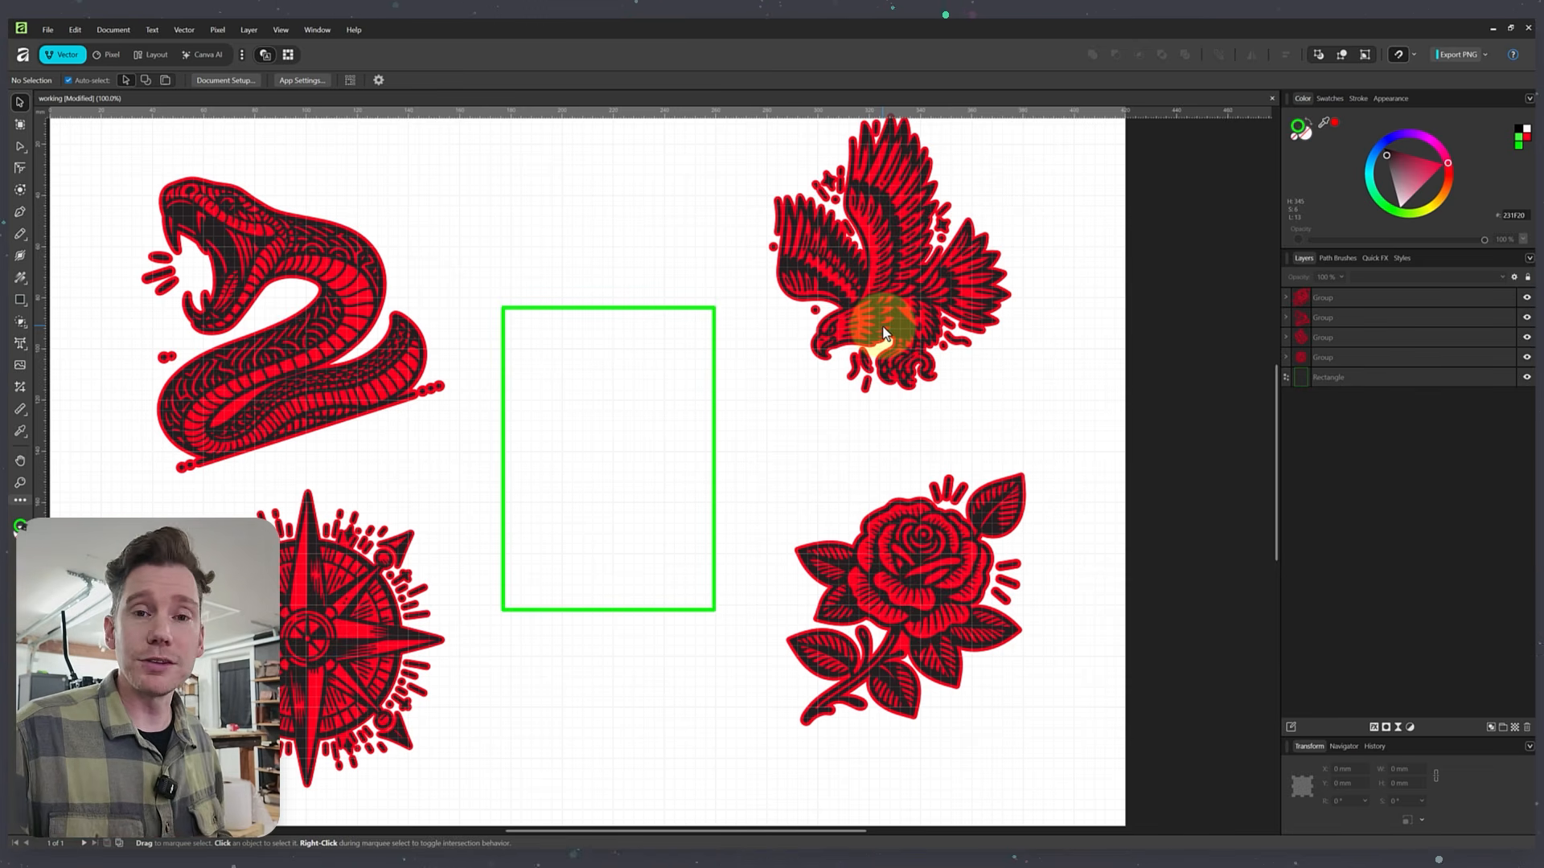
# - Move the snake group over the lower part of the green rectangle and rotate it about 37 degrees clockwise
pyautogui.click(372, 385)
pyautogui.moveTo(341, 378); pyautogui.dragTo(444, 370)
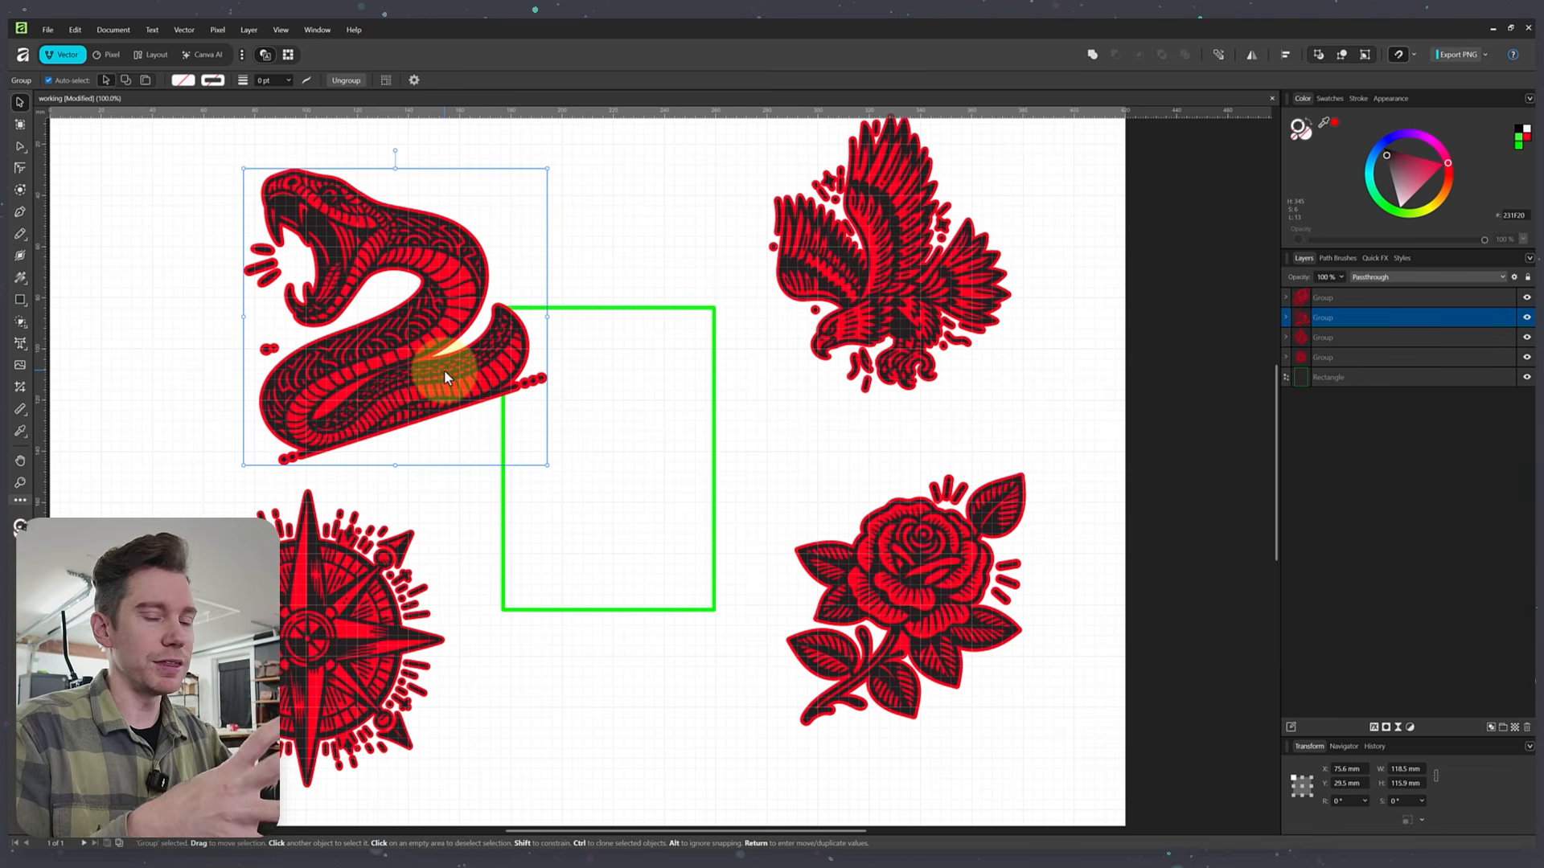
pyautogui.rightClick(444, 370)
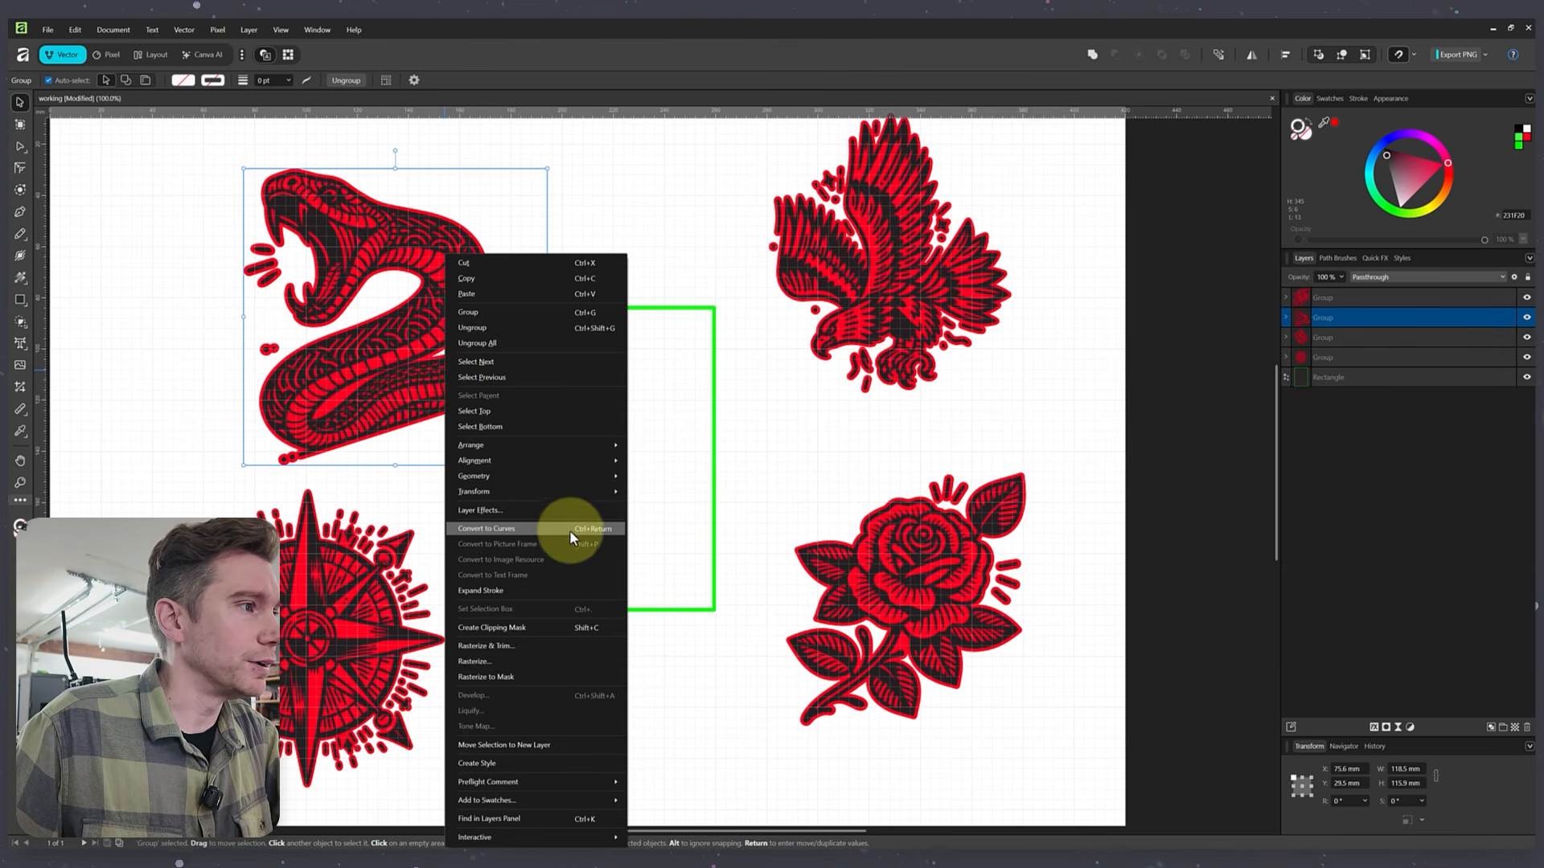
pyautogui.click(201, 320)
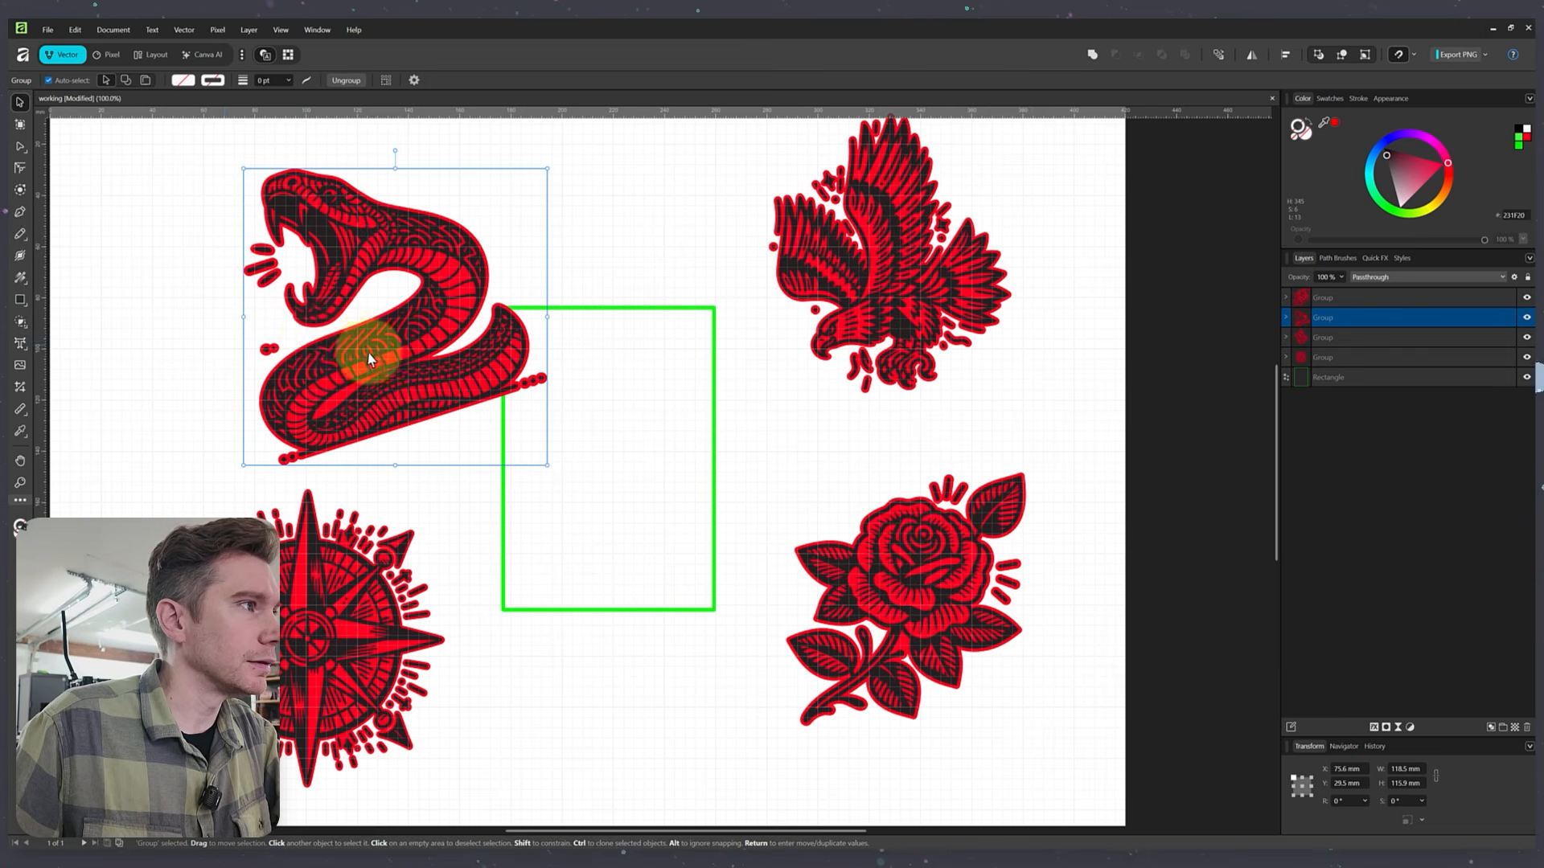
pyautogui.moveTo(369, 359); pyautogui.dragTo(635, 657)
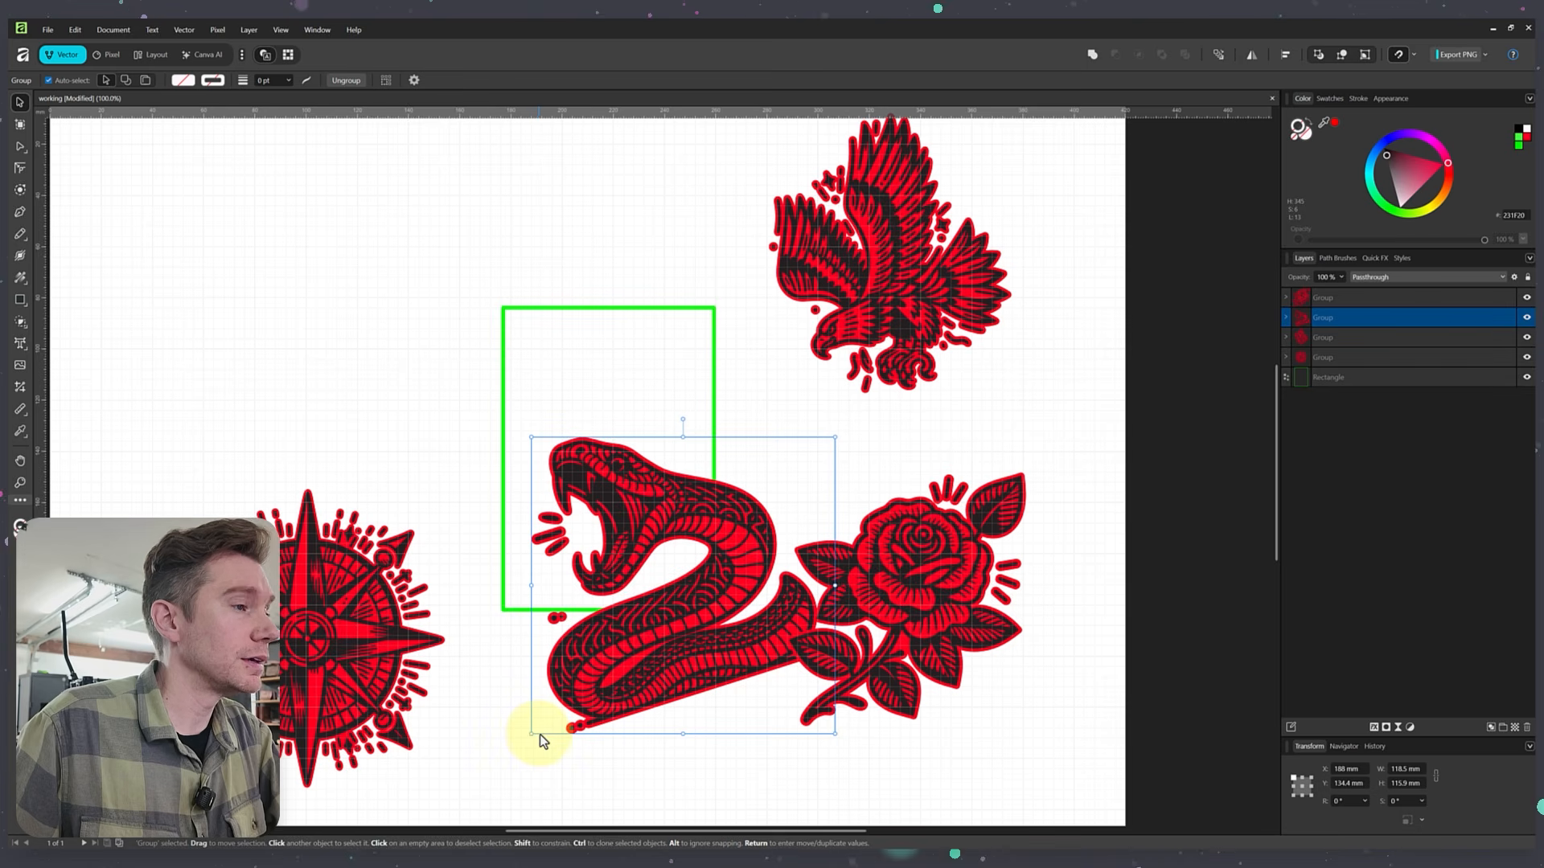
pyautogui.moveTo(534, 730); pyautogui.dragTo(621, 605)
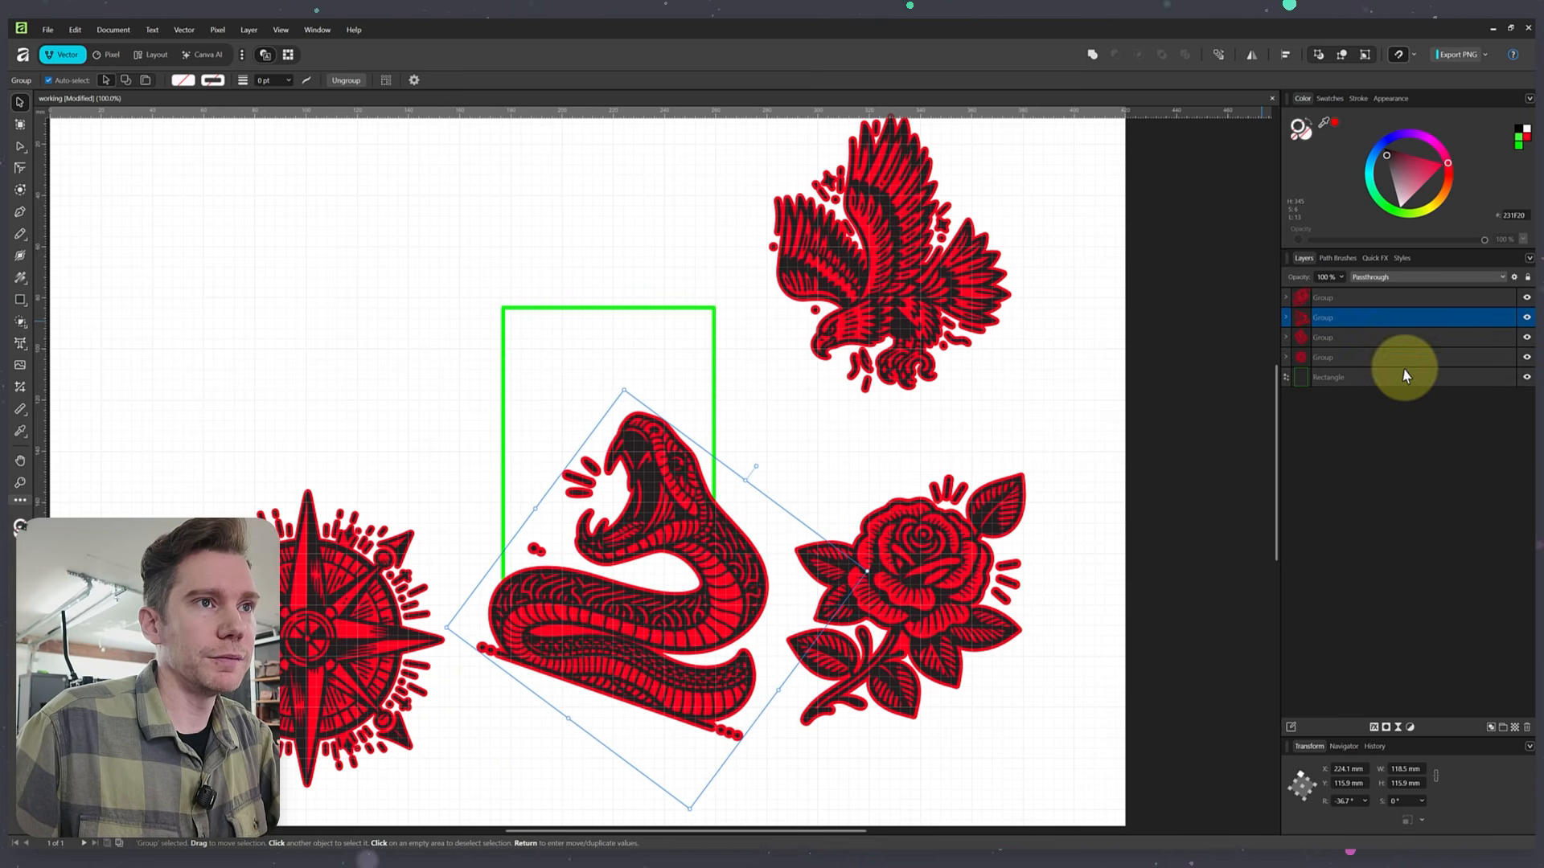
# - Move the rectangle to the top of the layer stack and shrink the snake to about 101 by 99 mm across its lower edge
pyautogui.click(1379, 380)
pyautogui.moveTo(1367, 379); pyautogui.dragTo(1368, 286)
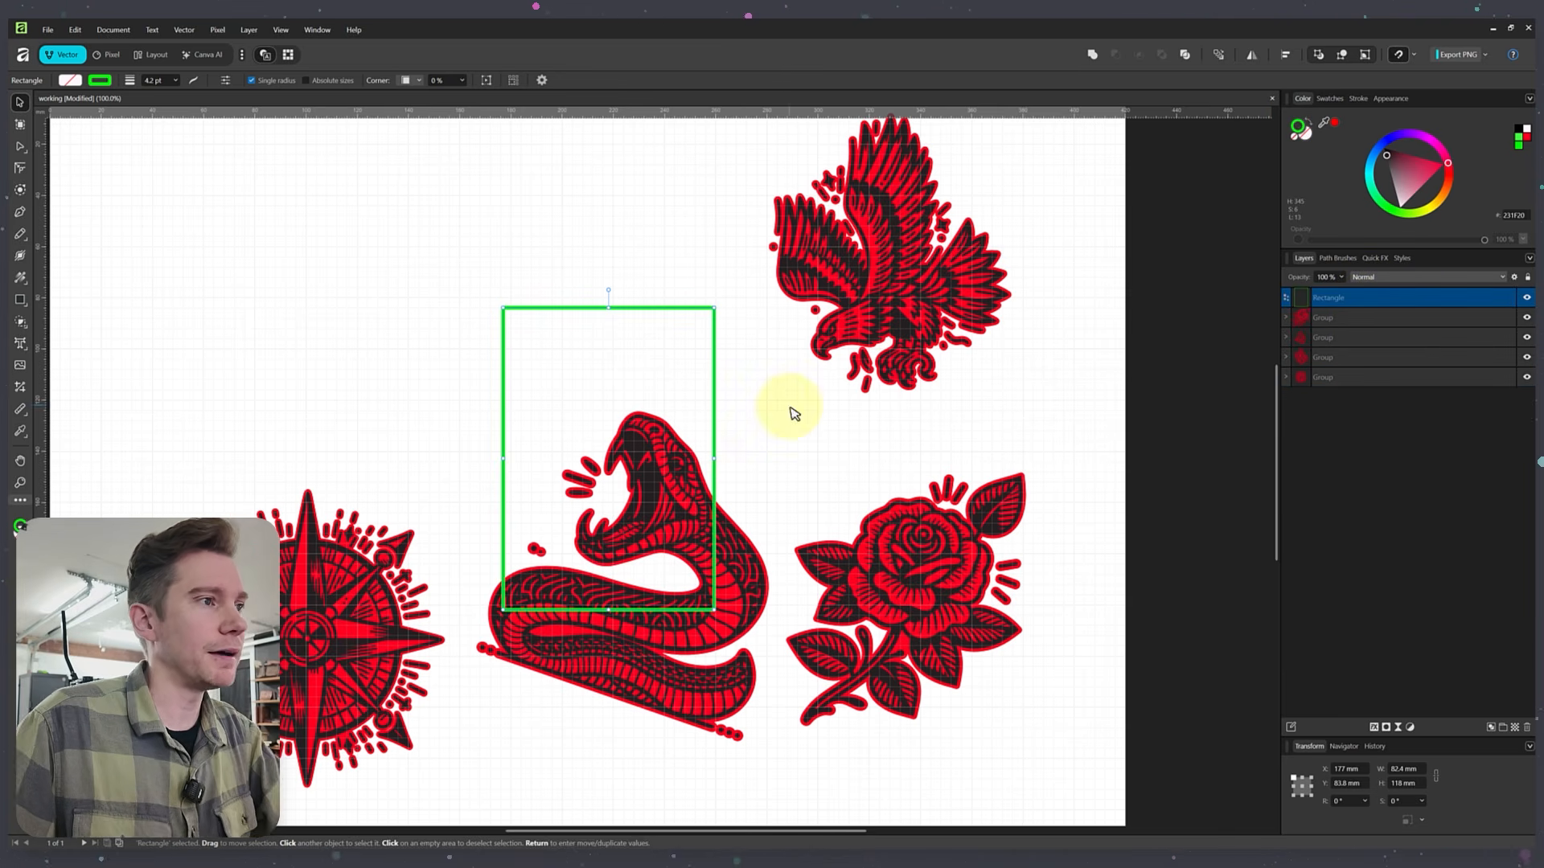
pyautogui.click(737, 615)
pyautogui.scroll(3, 736, 615)
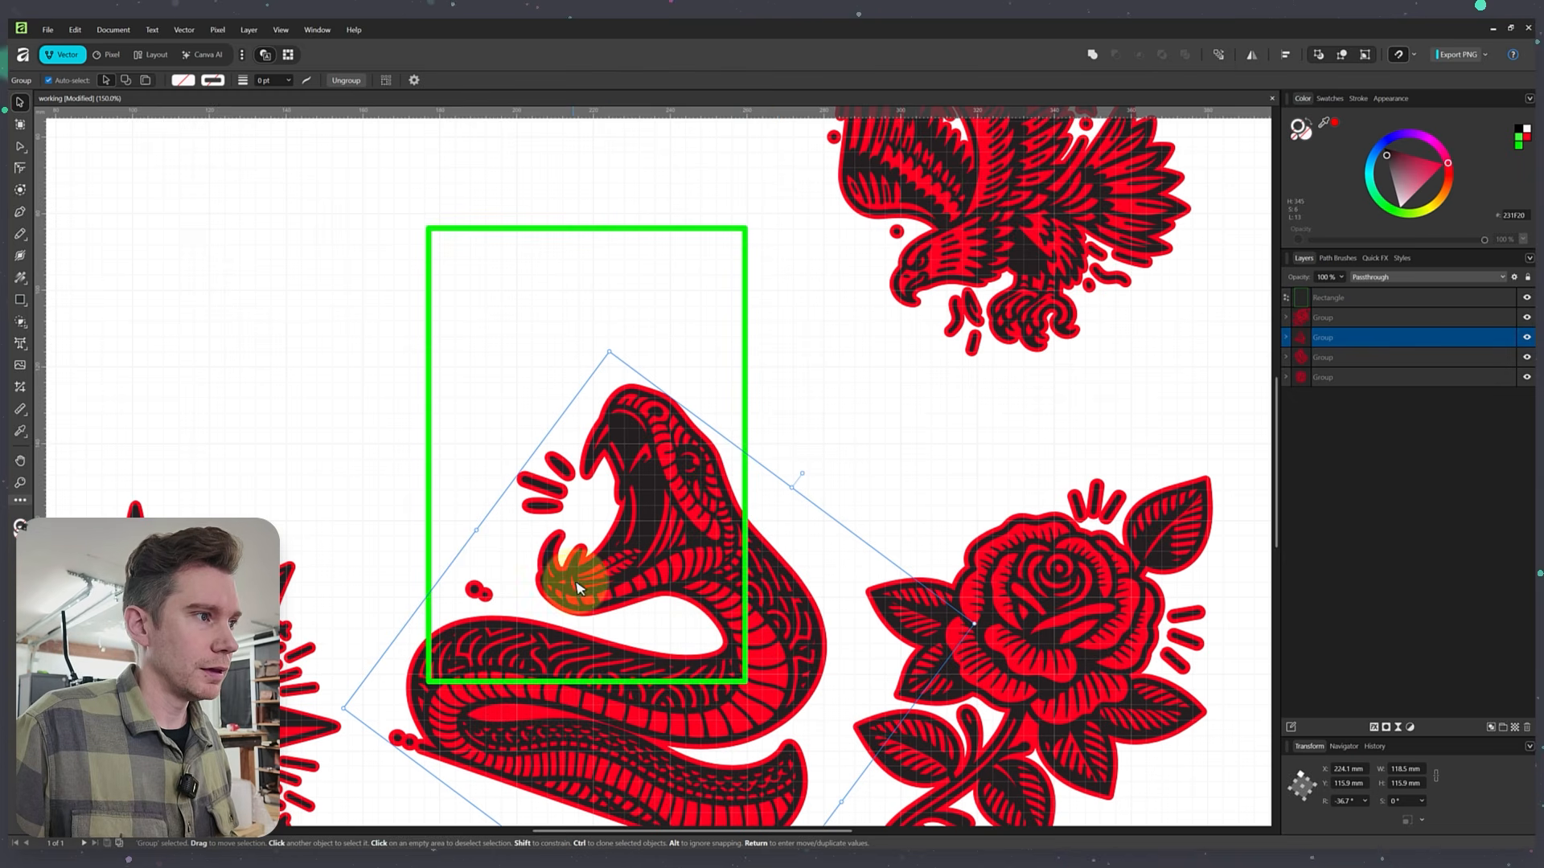
pyautogui.moveTo(606, 568)
pyautogui.mouseDown()
pyautogui.moveTo(591, 568)
pyautogui.moveTo(596, 587)
pyautogui.mouseUp()
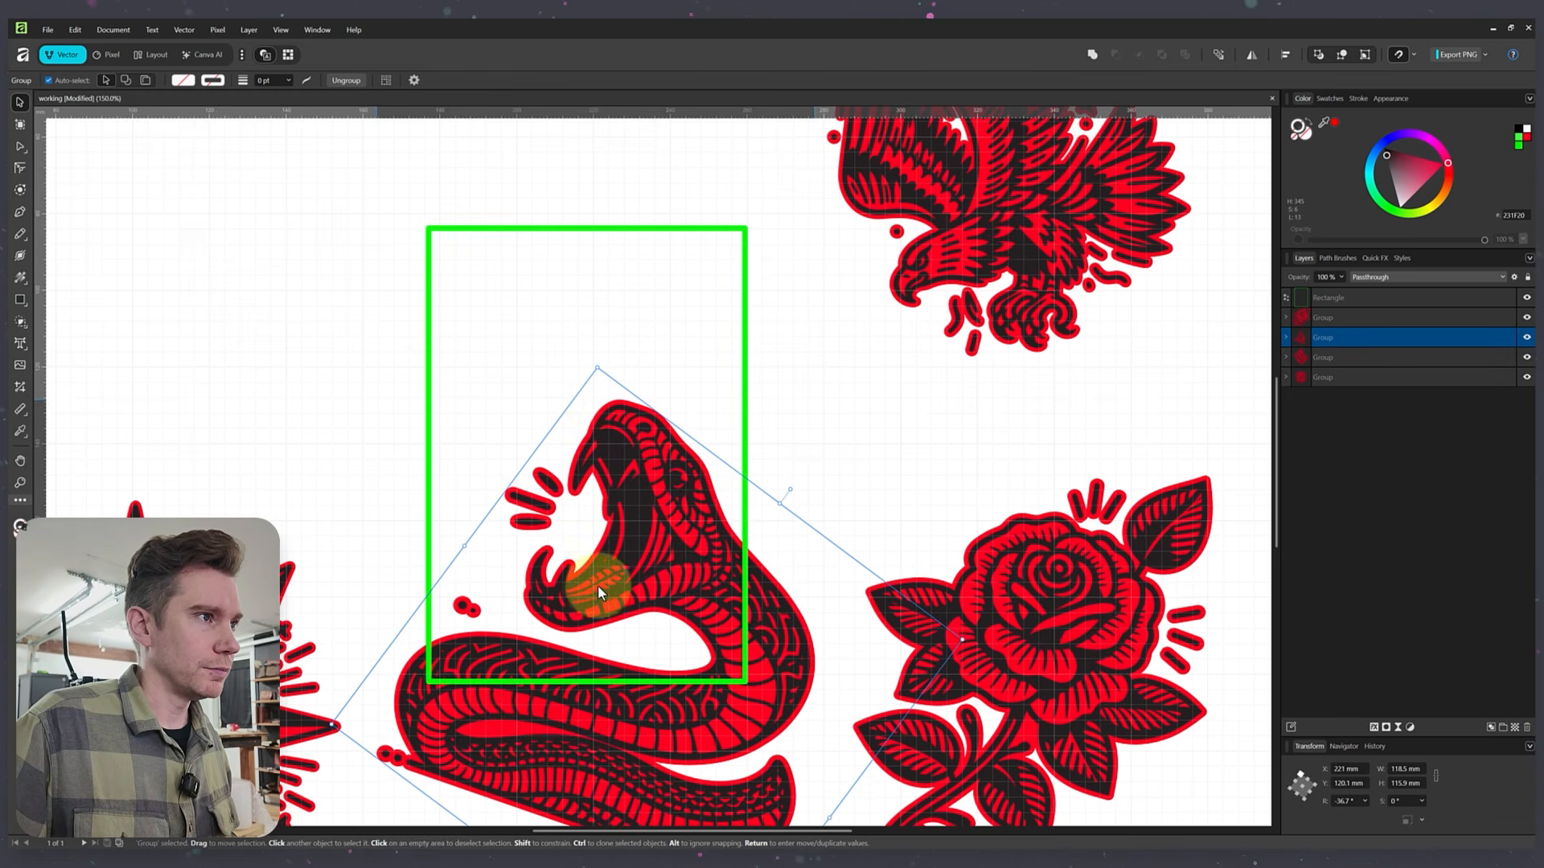
pyautogui.moveTo(595, 366); pyautogui.dragTo(638, 518)
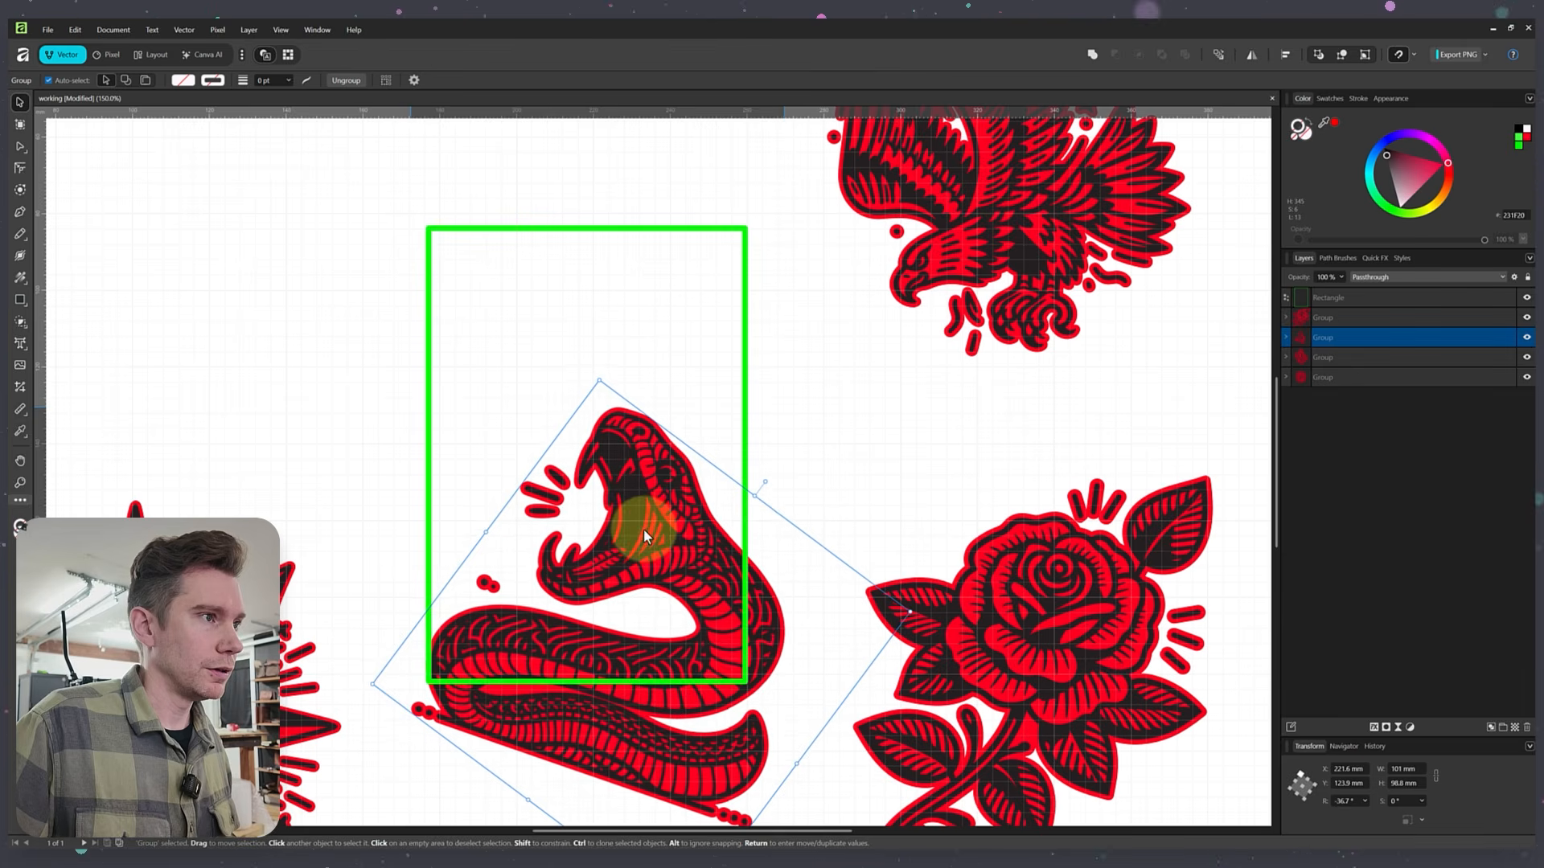
# - Move the eagle group over the upper part of the rectangle and flip it horizontally
pyautogui.moveTo(1027, 190); pyautogui.dragTo(528, 275)
pyautogui.rightClick(525, 320)
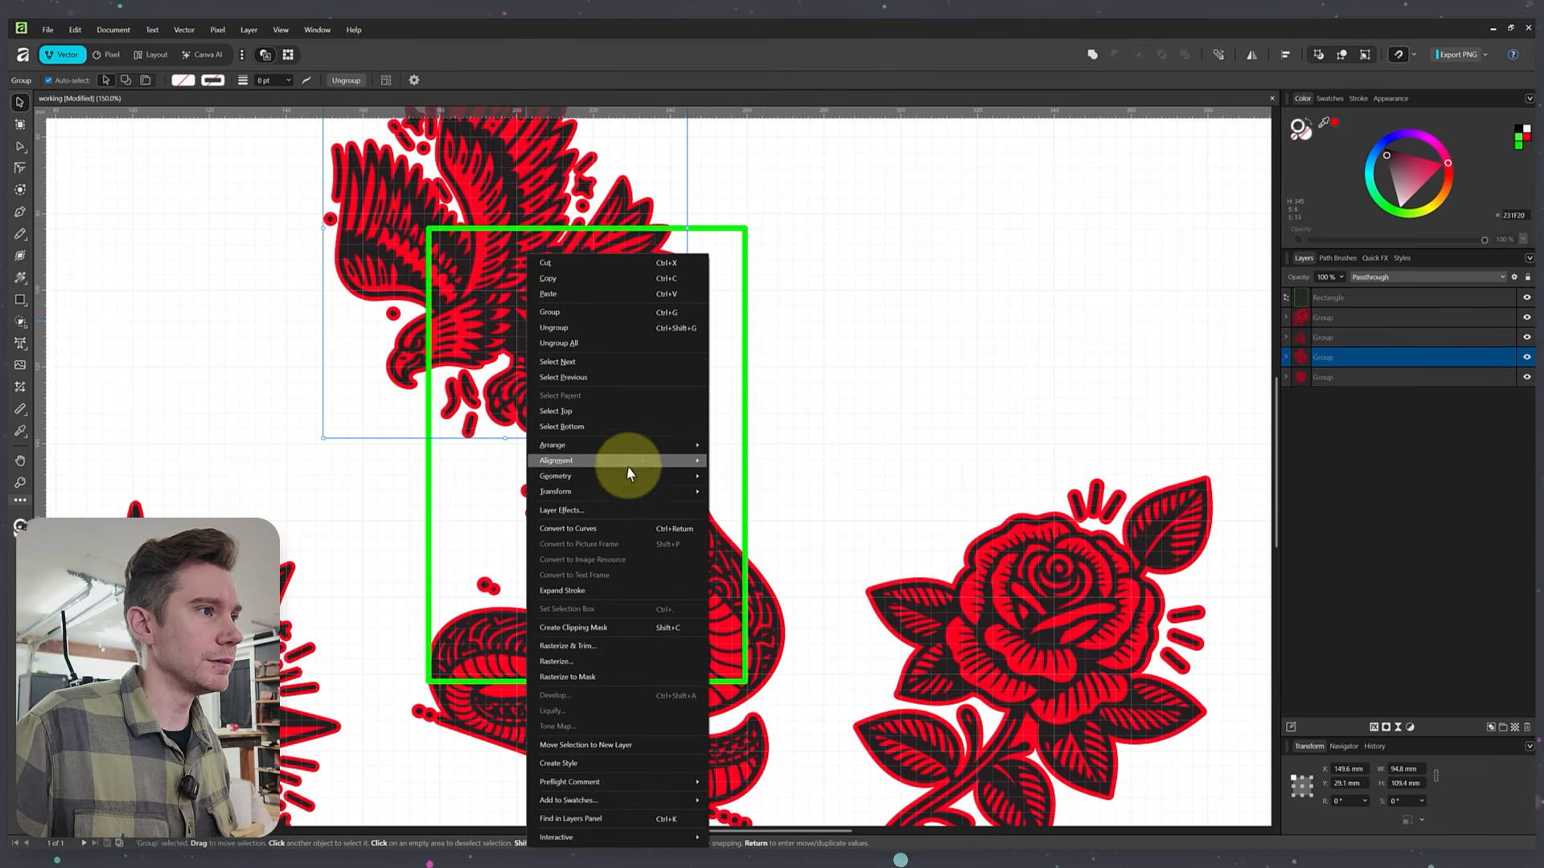
pyautogui.moveTo(636, 490)
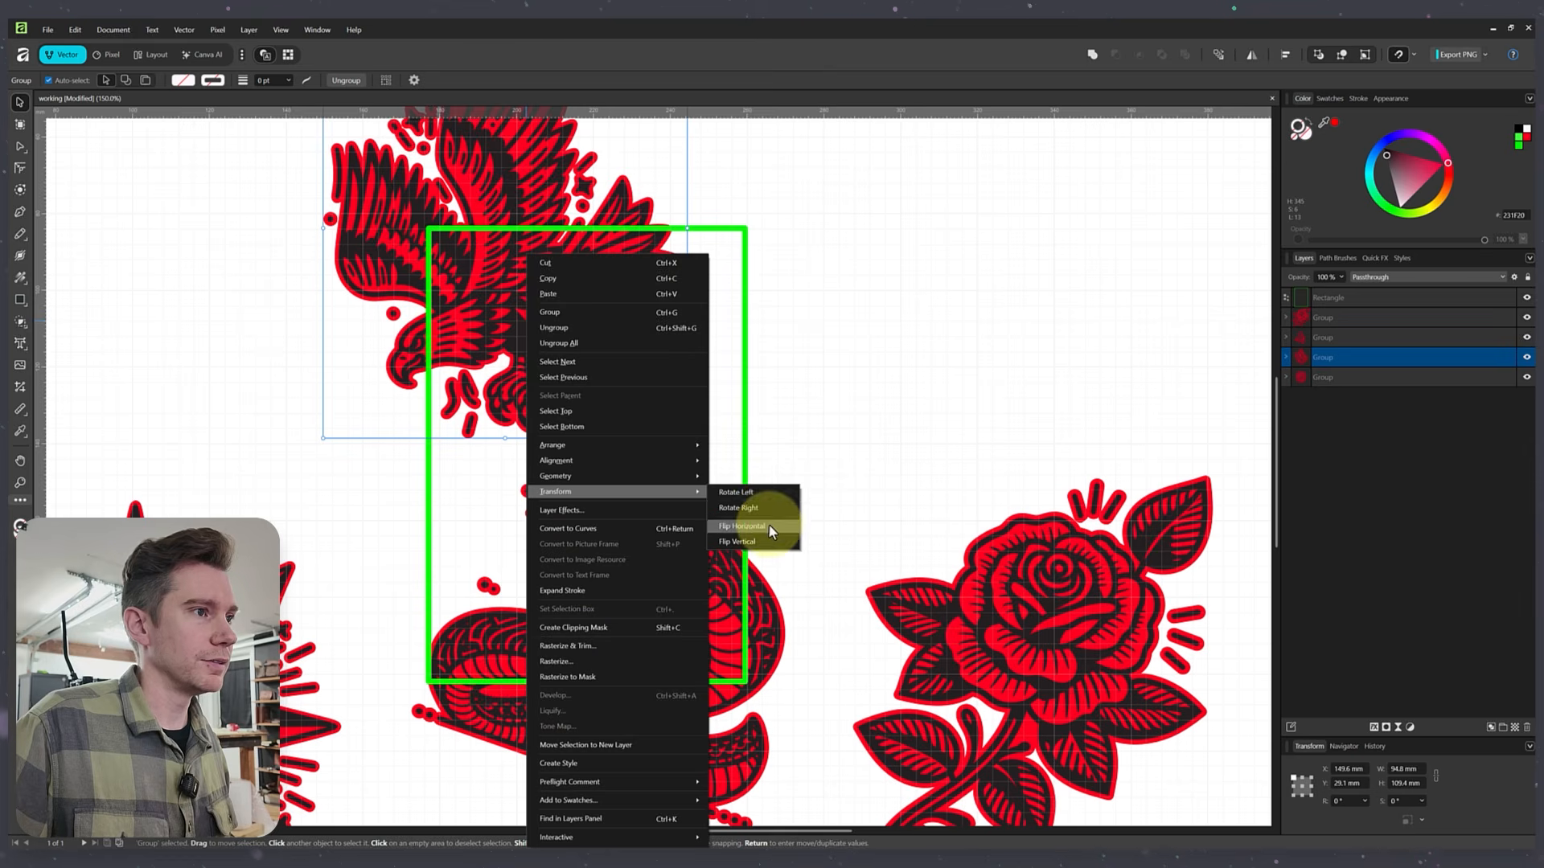
pyautogui.click(765, 526)
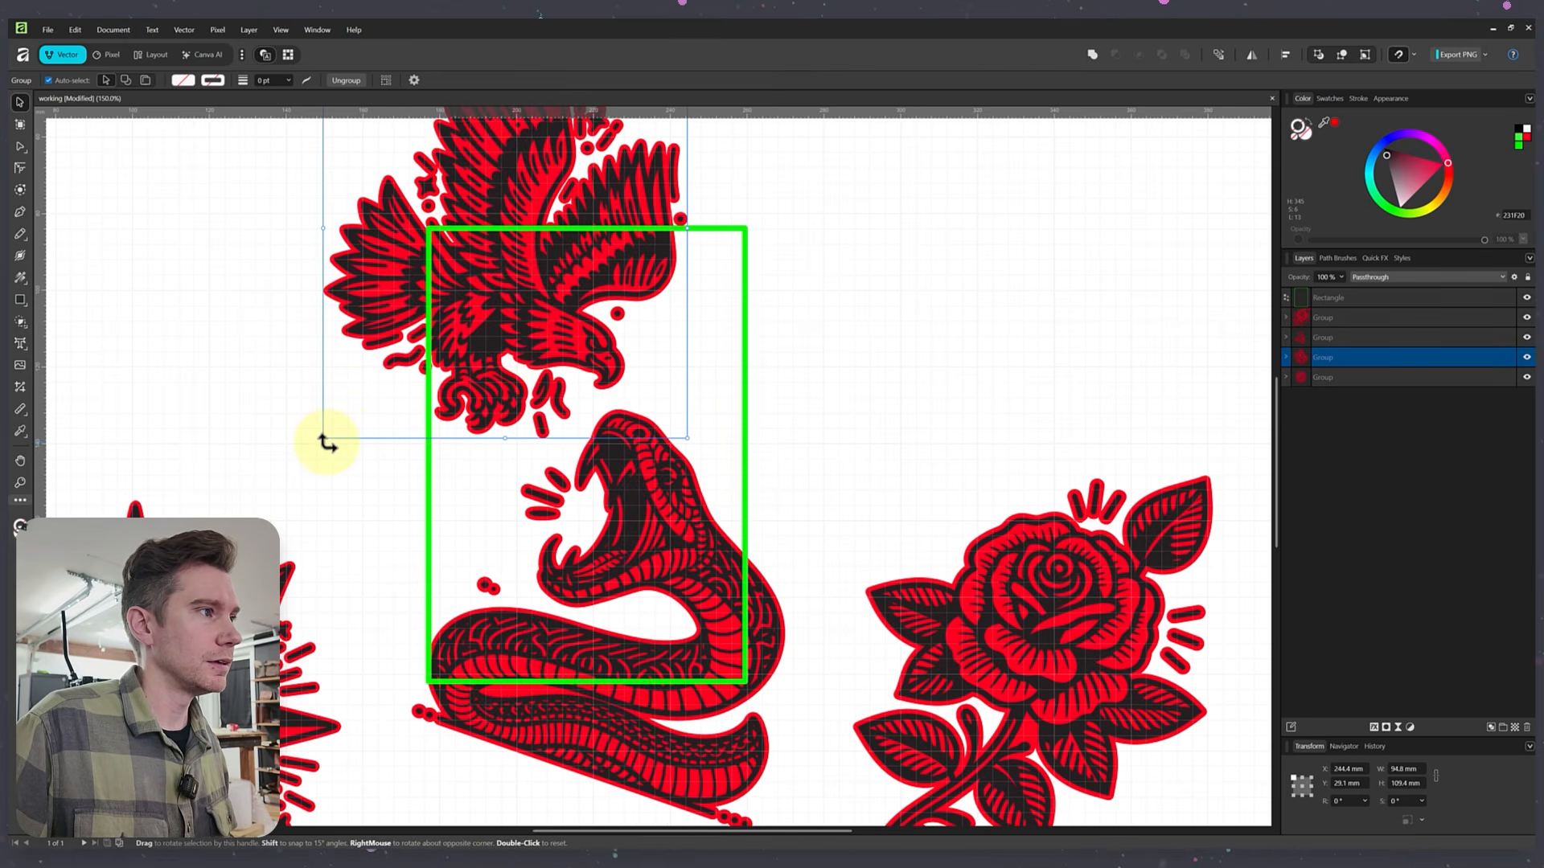
# - Rotate the eagle about 15.5 degrees clockwise and position it so its beak meets the snake's head
pyautogui.moveTo(328, 437); pyautogui.dragTo(293, 373)
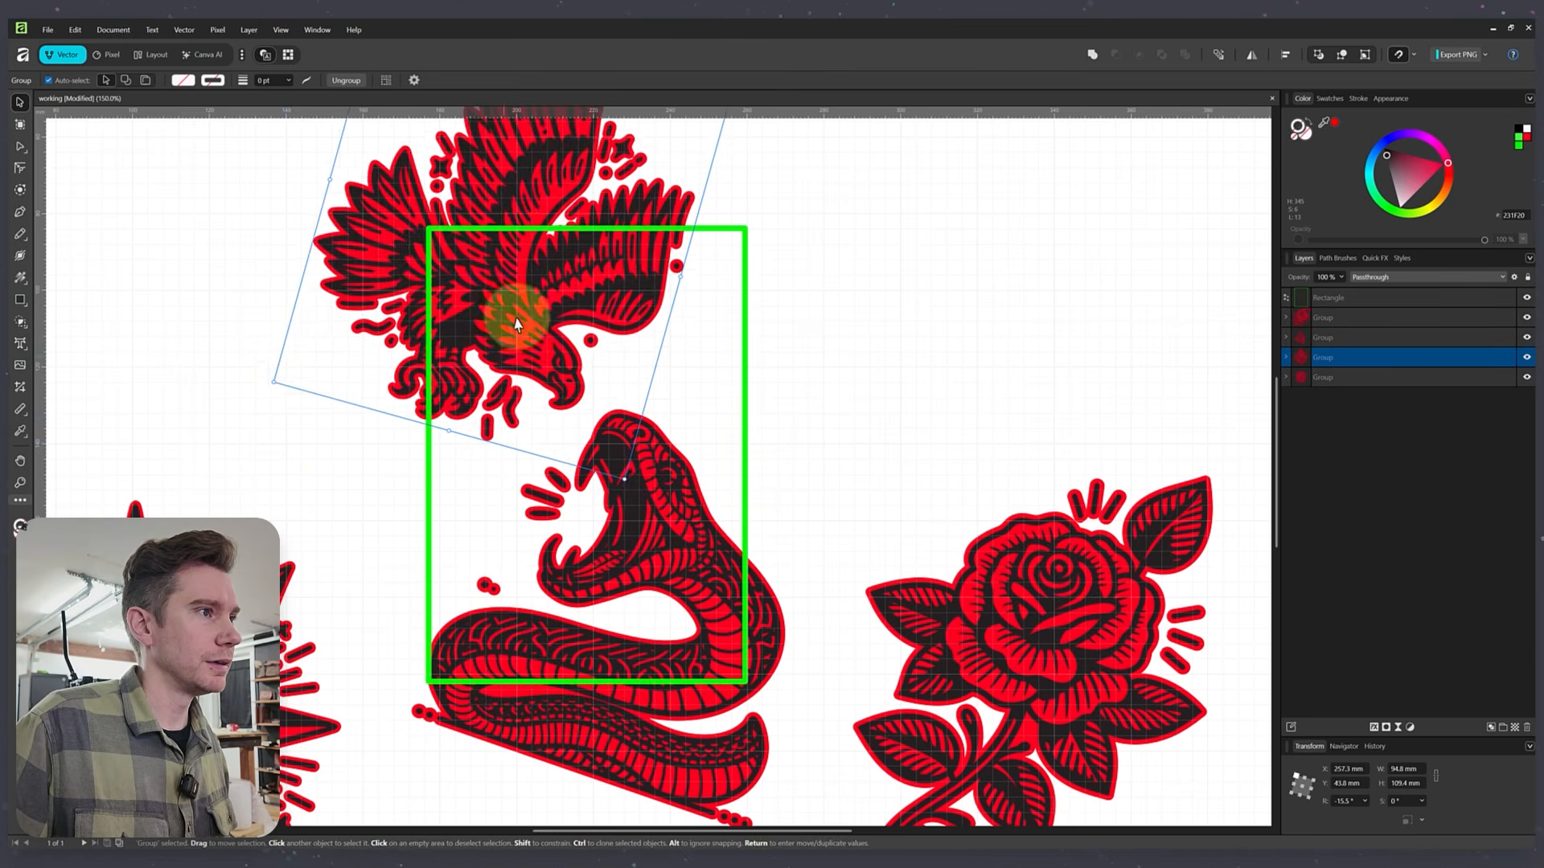
pyautogui.moveTo(510, 317)
pyautogui.mouseDown()
pyautogui.moveTo(662, 541)
pyautogui.moveTo(476, 305)
pyautogui.moveTo(486, 318)
pyautogui.mouseUp()
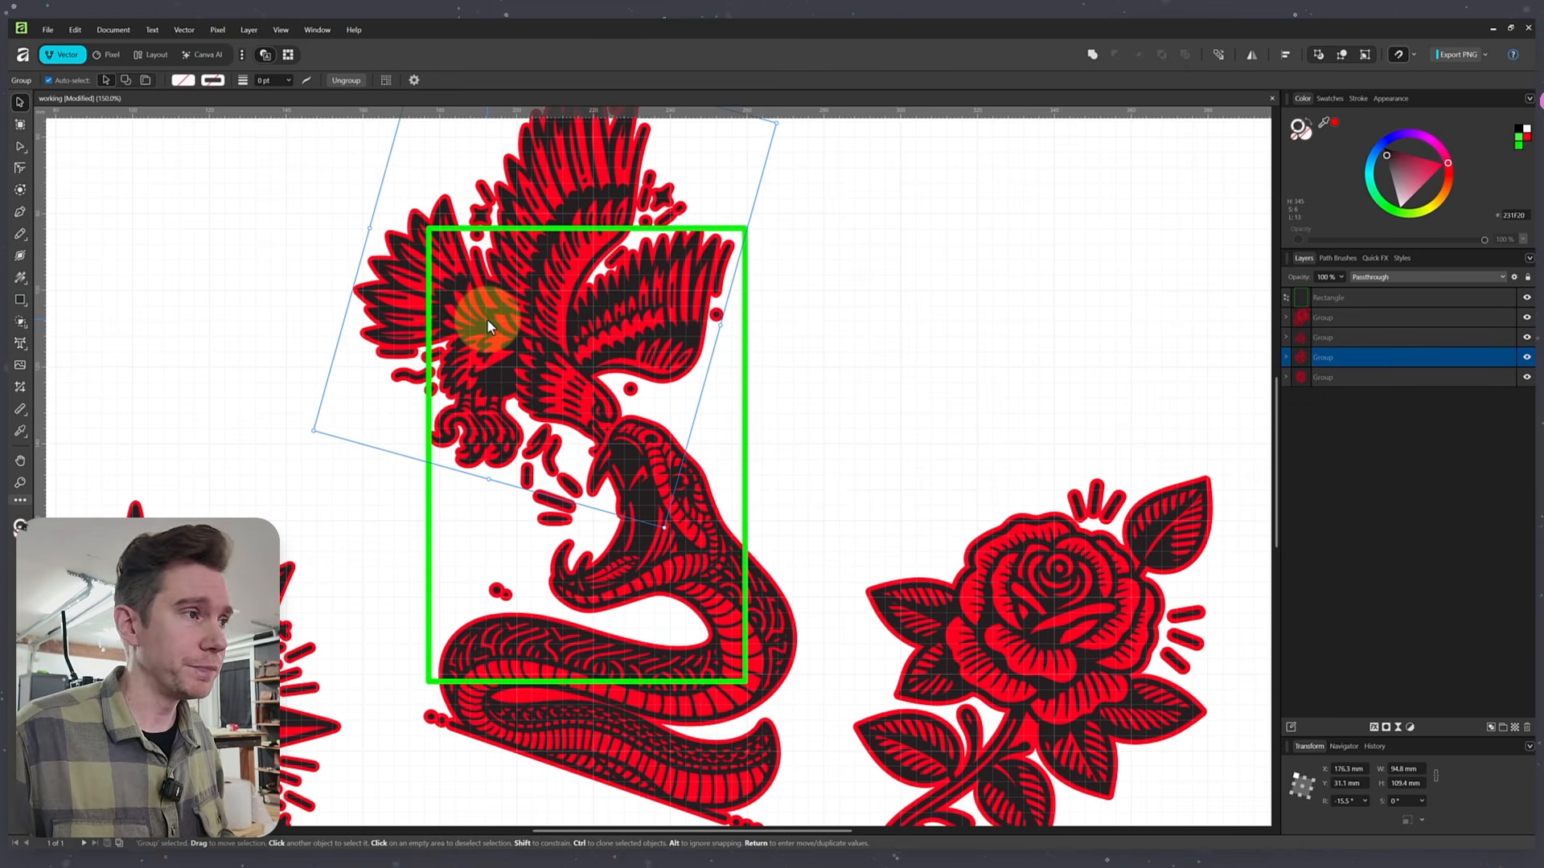
pyautogui.moveTo(486, 319); pyautogui.dragTo(490, 320)
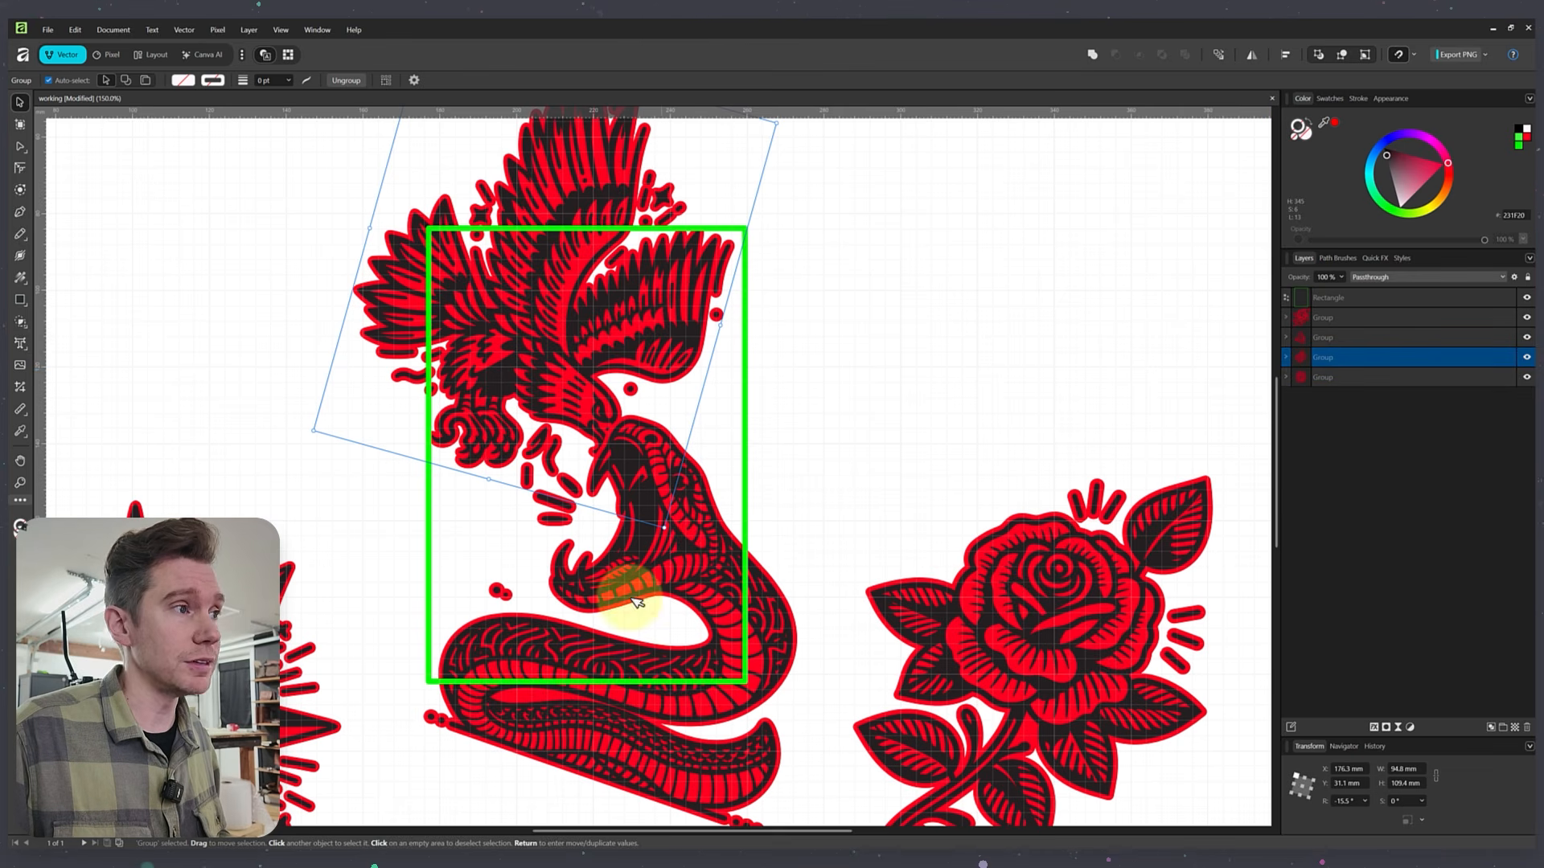
pyautogui.moveTo(552, 399); pyautogui.dragTo(553, 402)
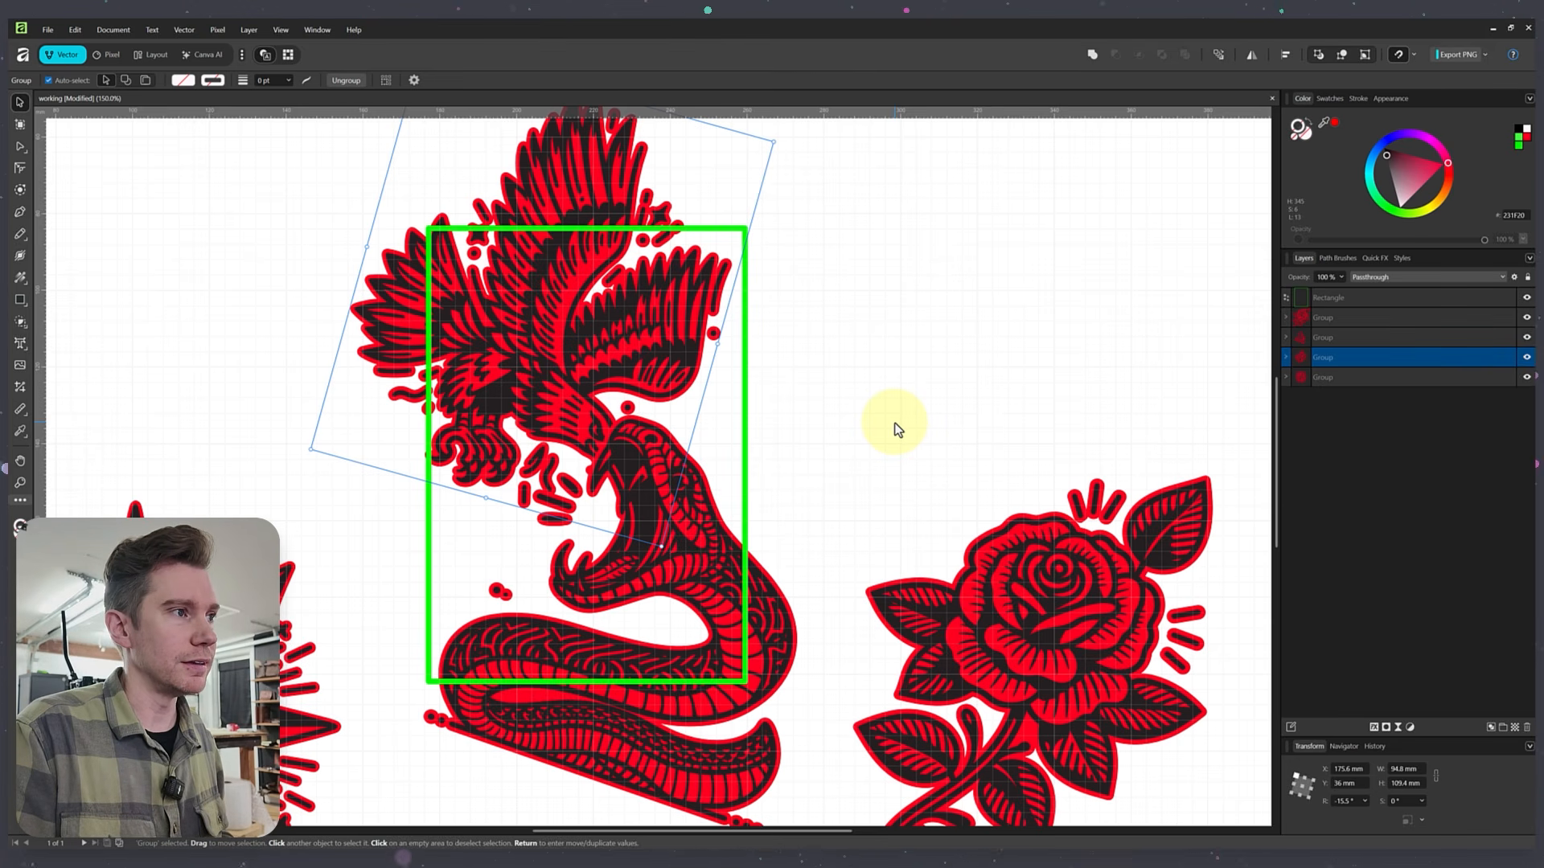
# - Bring the eagle group in front of the snake group in the layer order
pyautogui.hotkey('ctrl', ']')
pyautogui.hotkey('ctrl', '[')
pyautogui.hotkey('ctrl', ']')
pyautogui.hotkey('ctrl', '[')
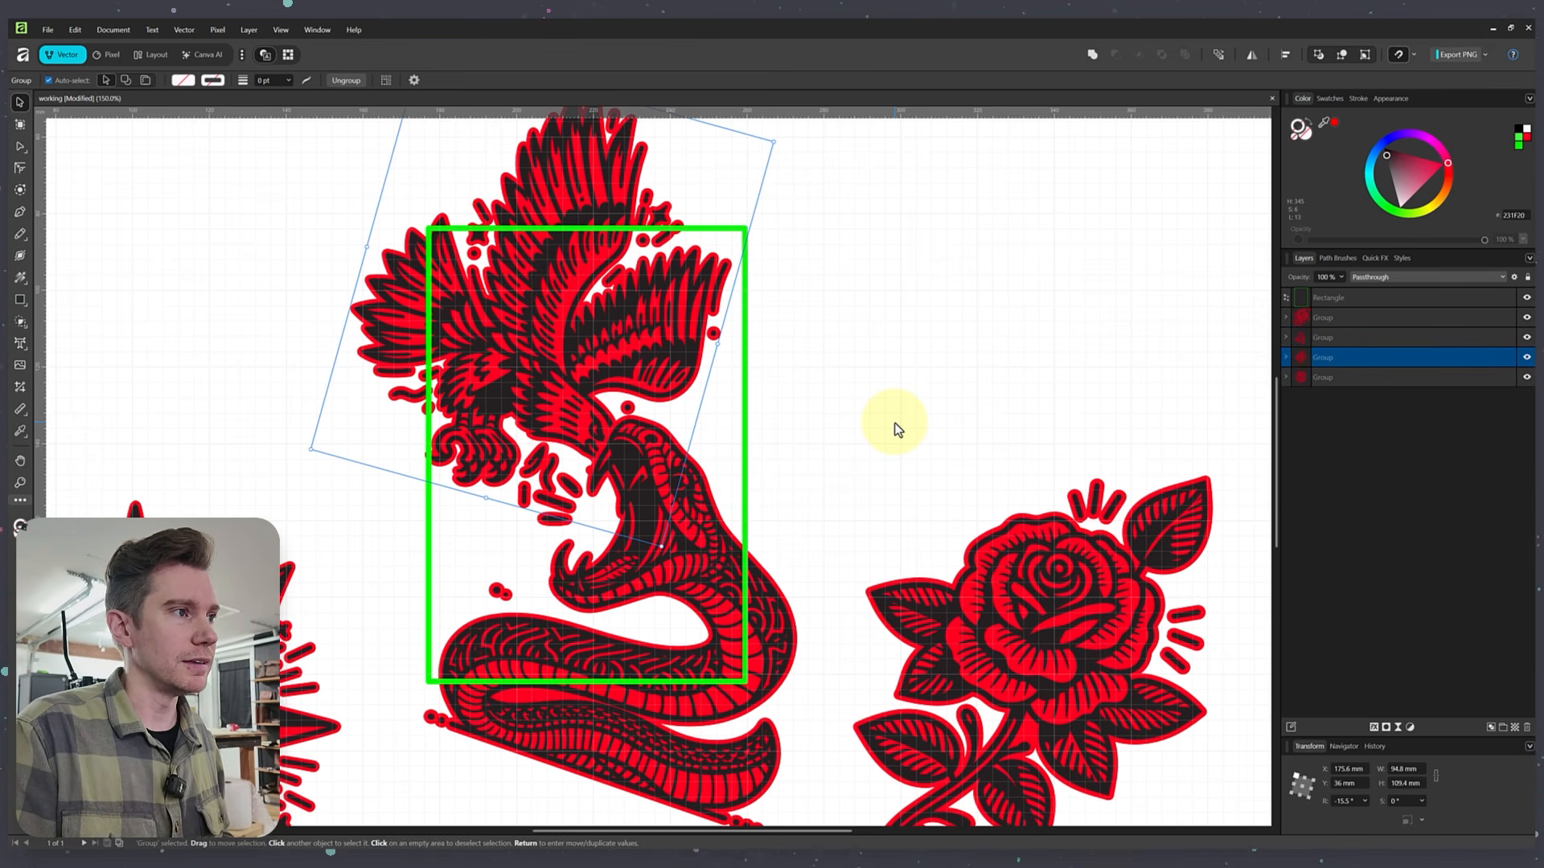
pyautogui.hotkey('ctrl', ']')
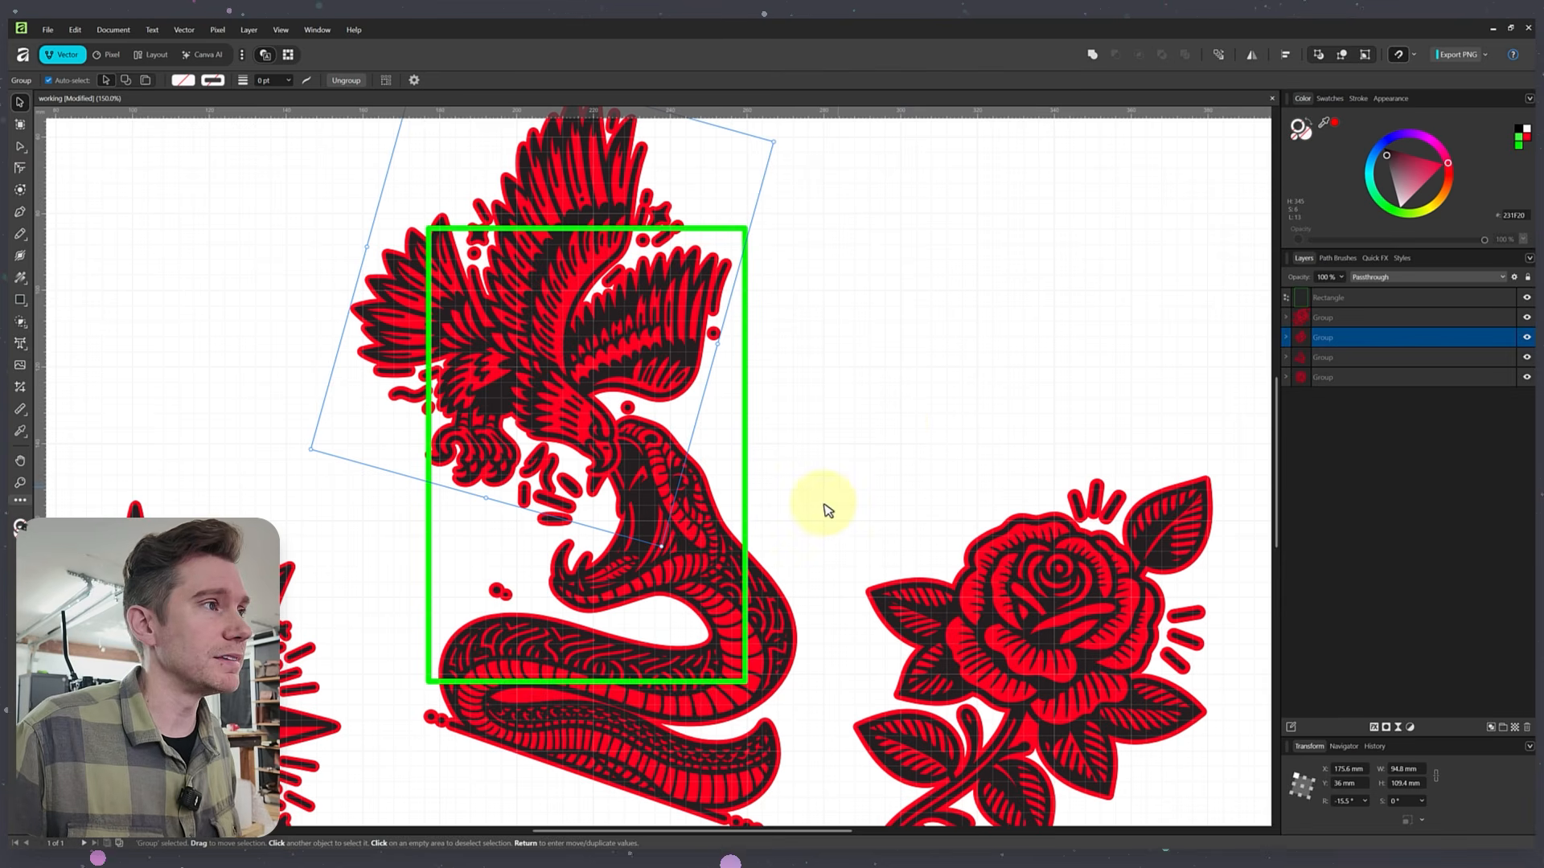
# - Shrink the snake to about 94.5 by 92.3 mm and place its open mouth just below the eagle's beak
pyautogui.click(673, 568)
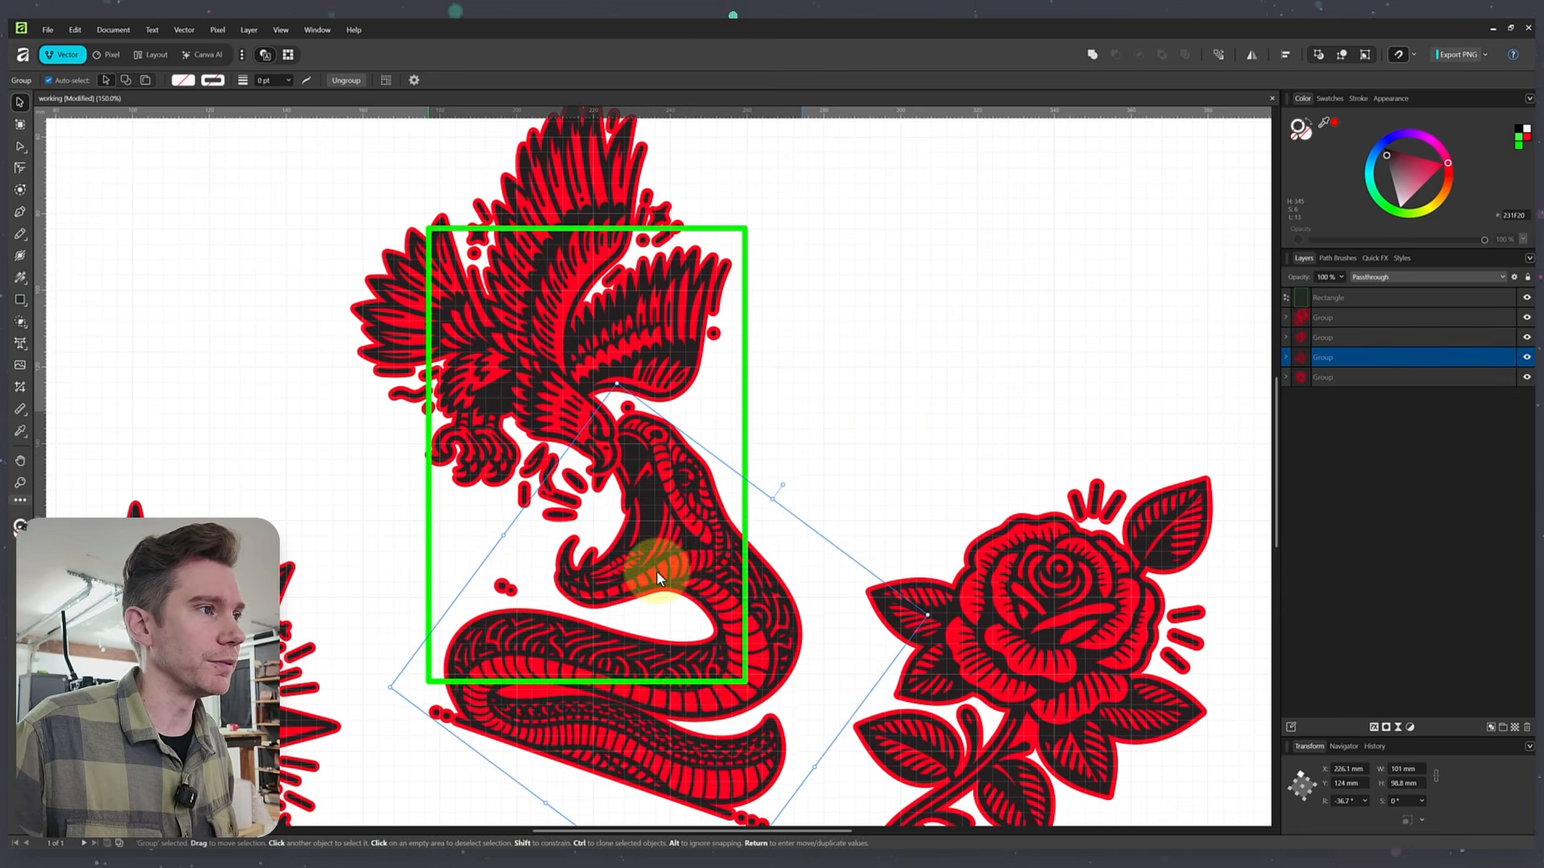
pyautogui.moveTo(656, 570); pyautogui.dragTo(667, 579)
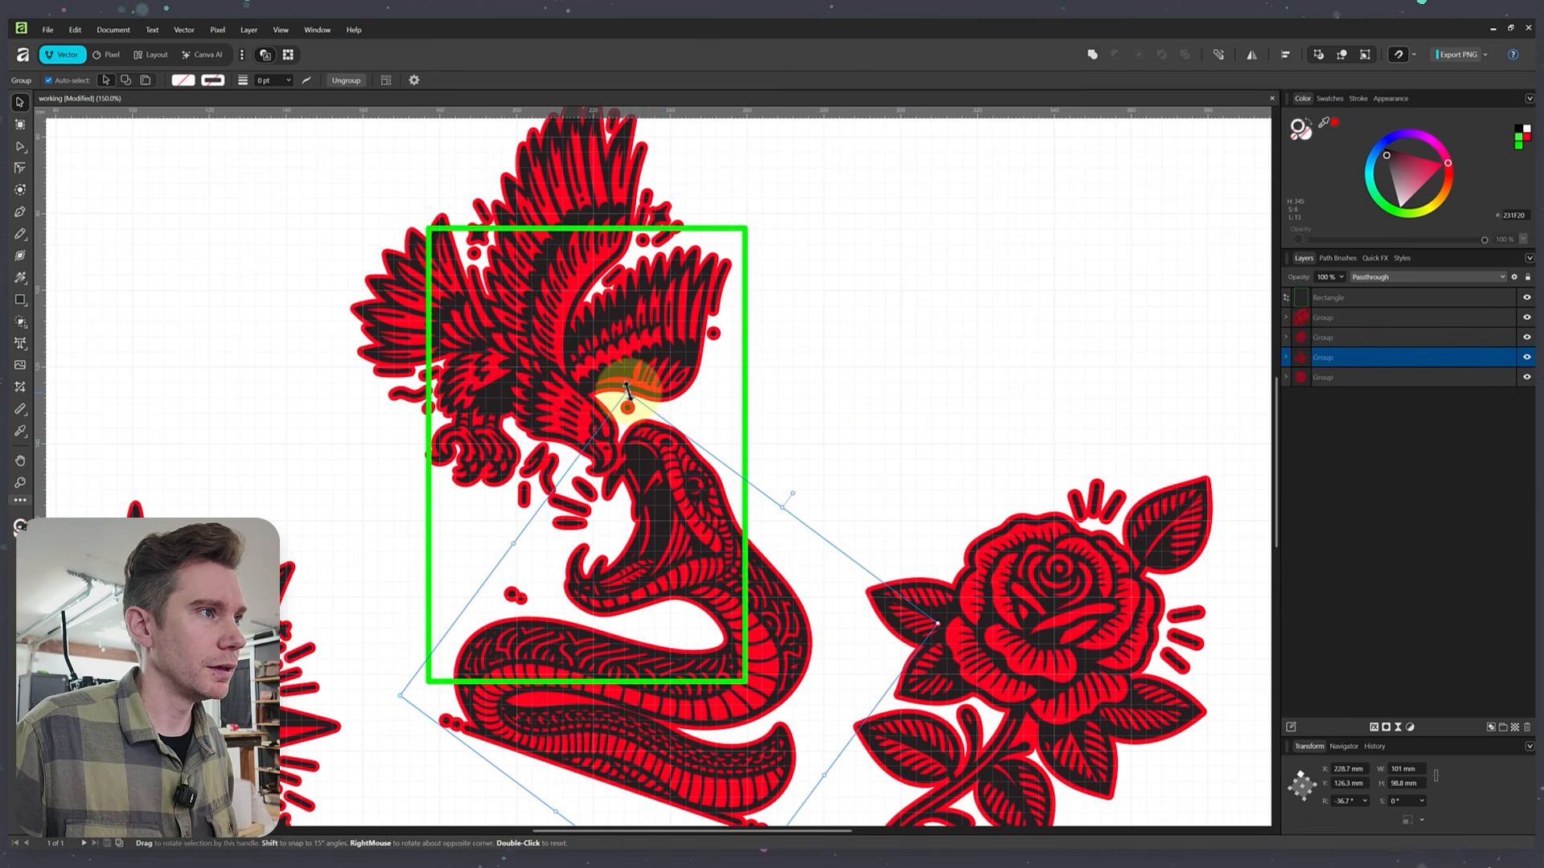
pyautogui.moveTo(628, 390); pyautogui.dragTo(633, 408)
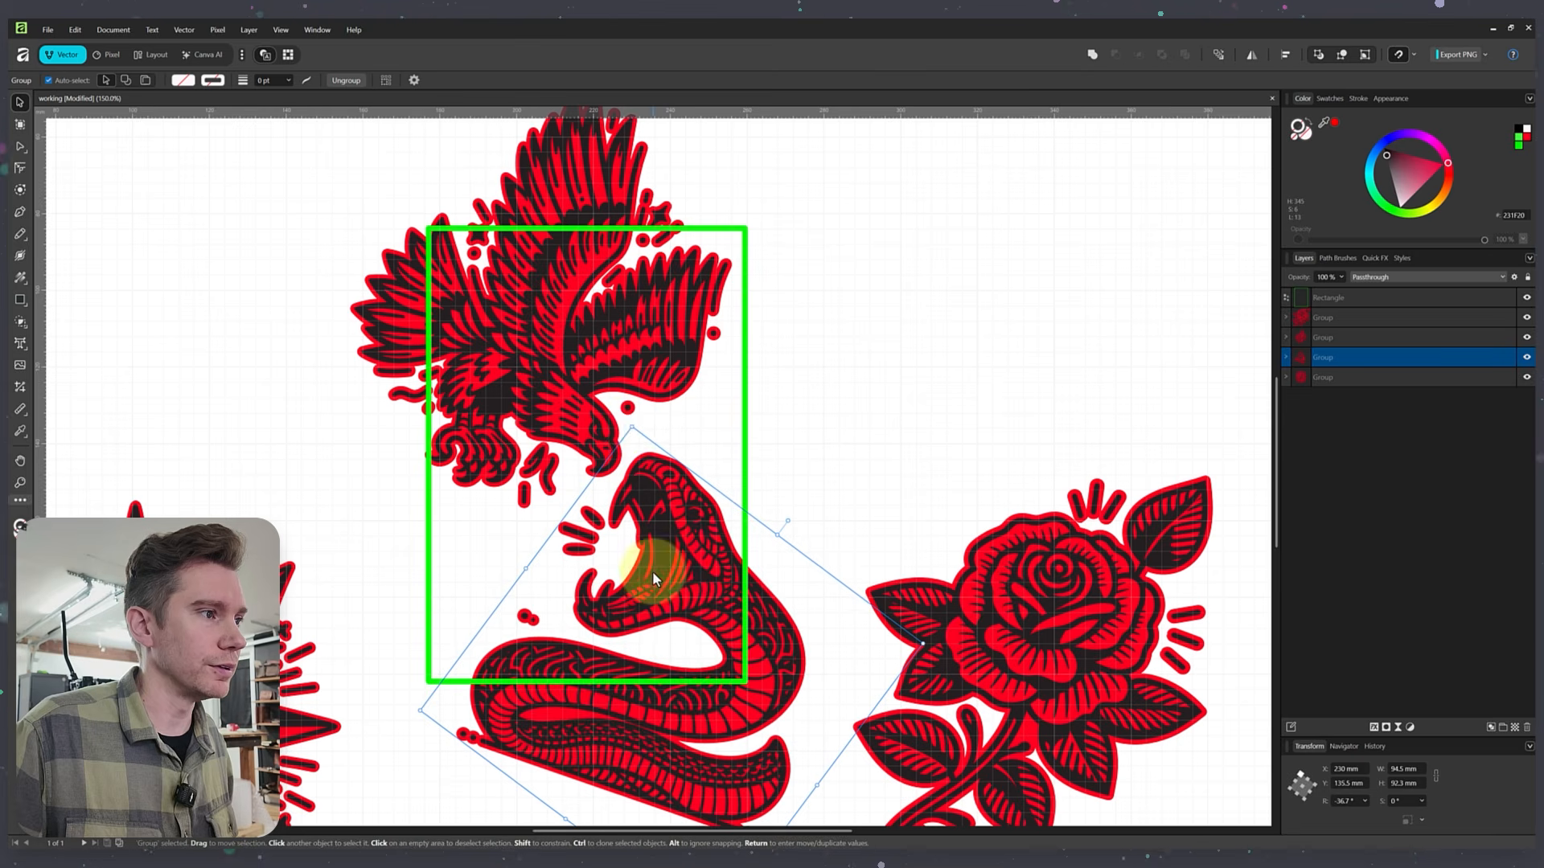
pyautogui.moveTo(655, 579); pyautogui.dragTo(652, 555)
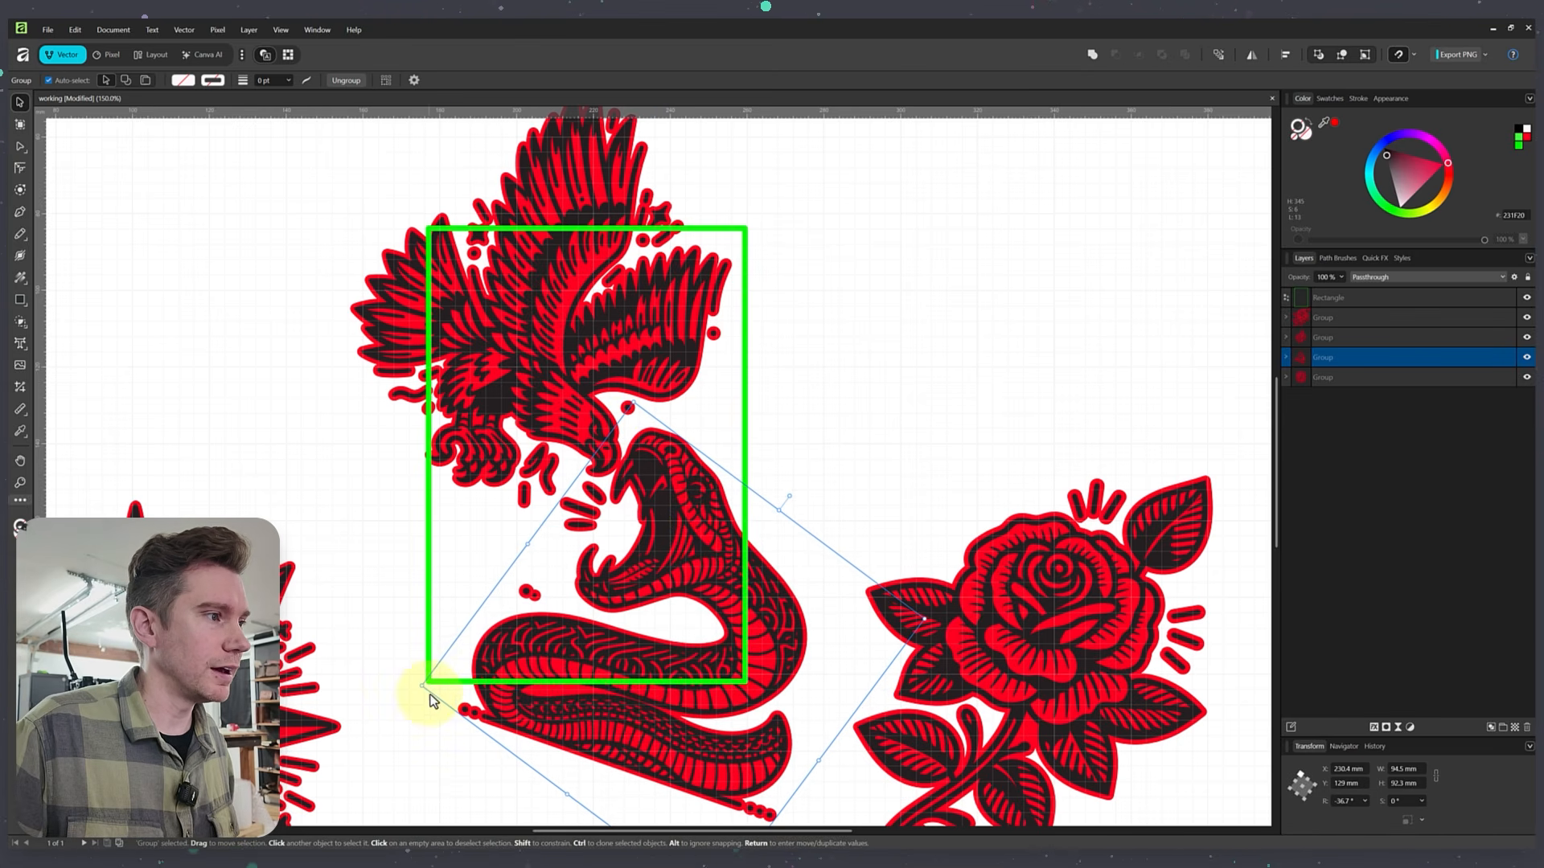
# - Rotate the snake slightly further clockwise to about 42 degrees, nudge it and the eagle slightly down and left, and clear the selection
pyautogui.moveTo(424, 698); pyautogui.dragTo(414, 674)
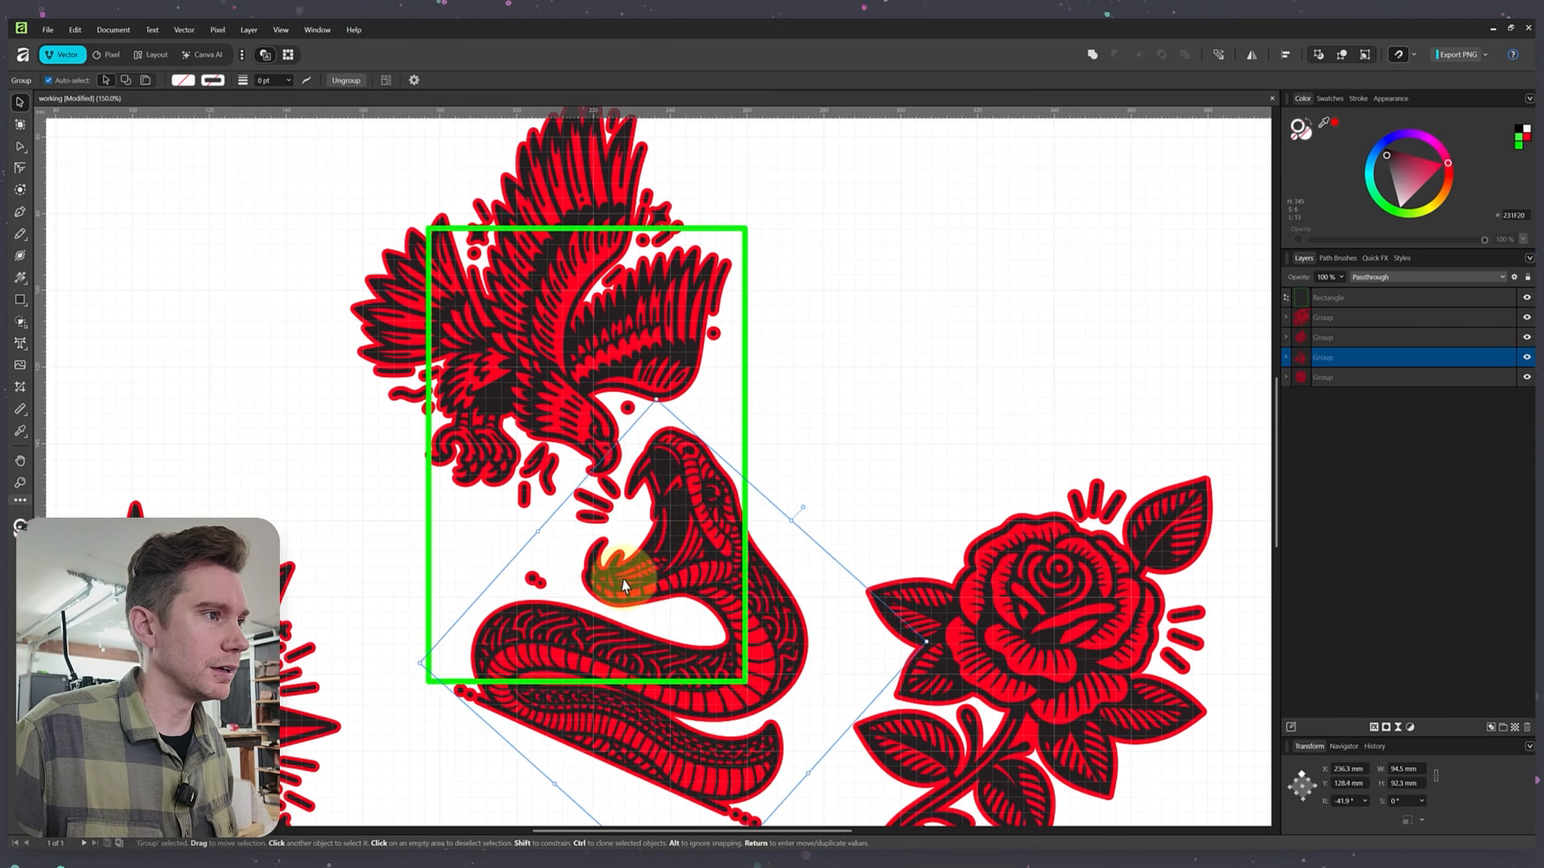
pyautogui.moveTo(625, 579); pyautogui.dragTo(612, 586)
pyautogui.moveTo(552, 377); pyautogui.dragTo(545, 385)
pyautogui.click(817, 481)
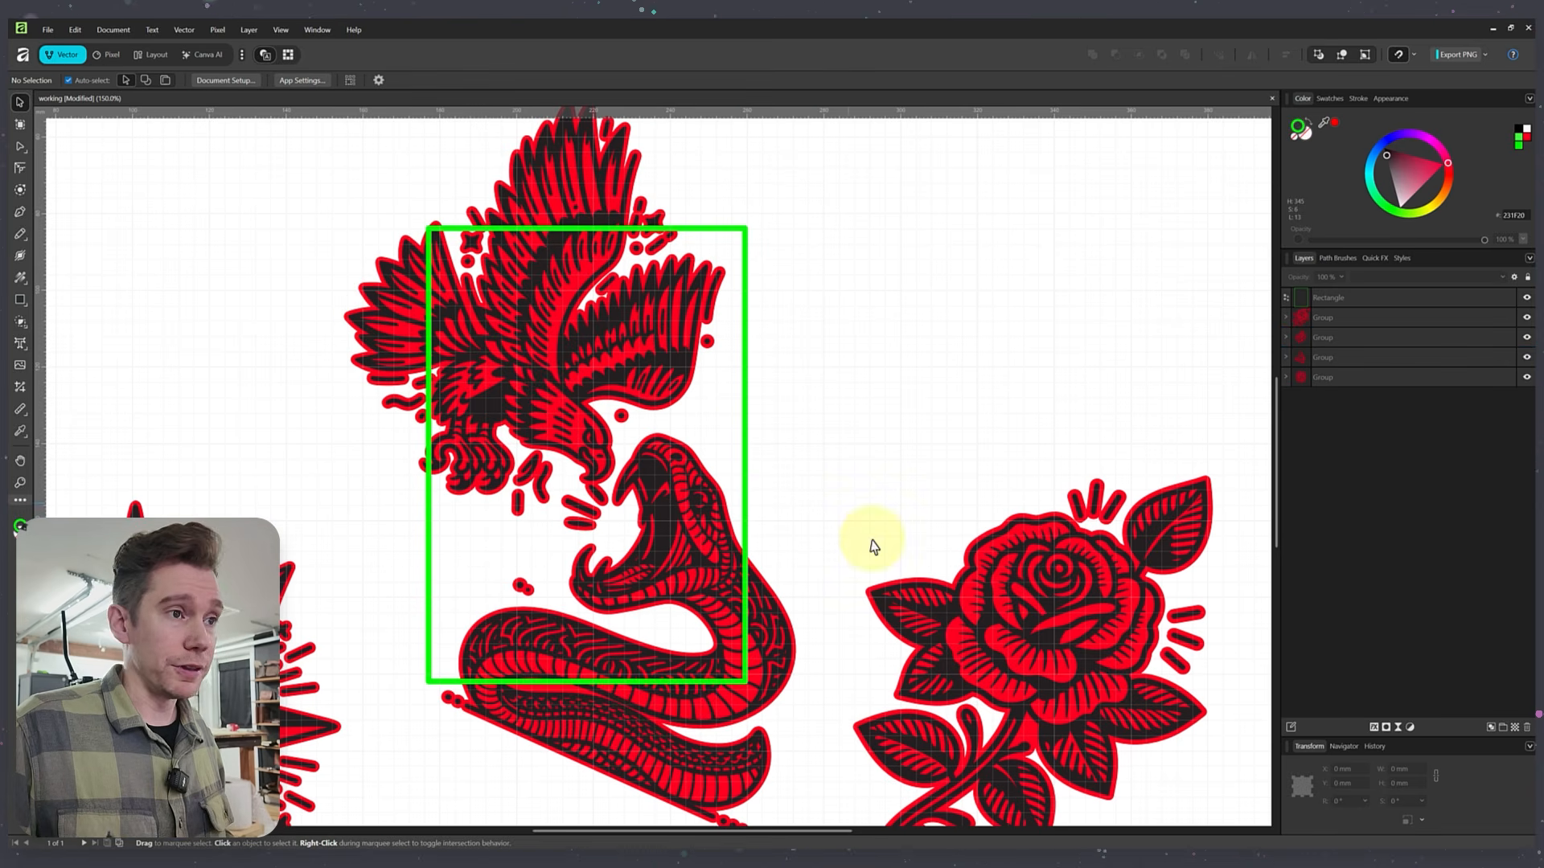
# - Move the compass group over the eagle and snake and bring it in front of all the other design groups
pyautogui.moveTo(207, 654); pyautogui.dragTo(676, 370)
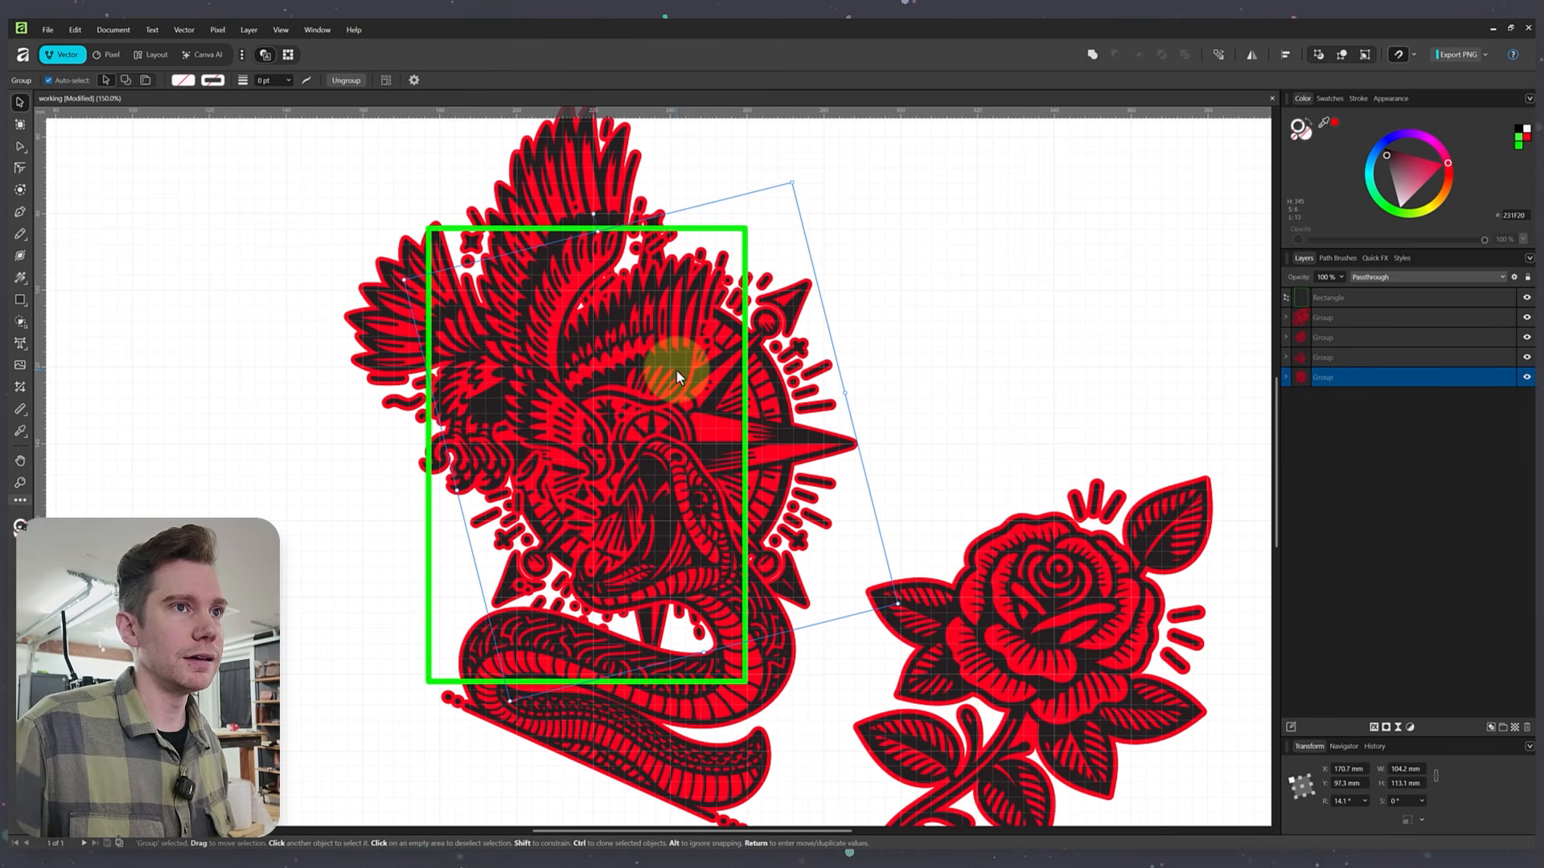
pyautogui.hotkey('ctrl', ']')
pyautogui.hotkey('ctrl', ']')
pyautogui.hotkey('ctrl', ']')
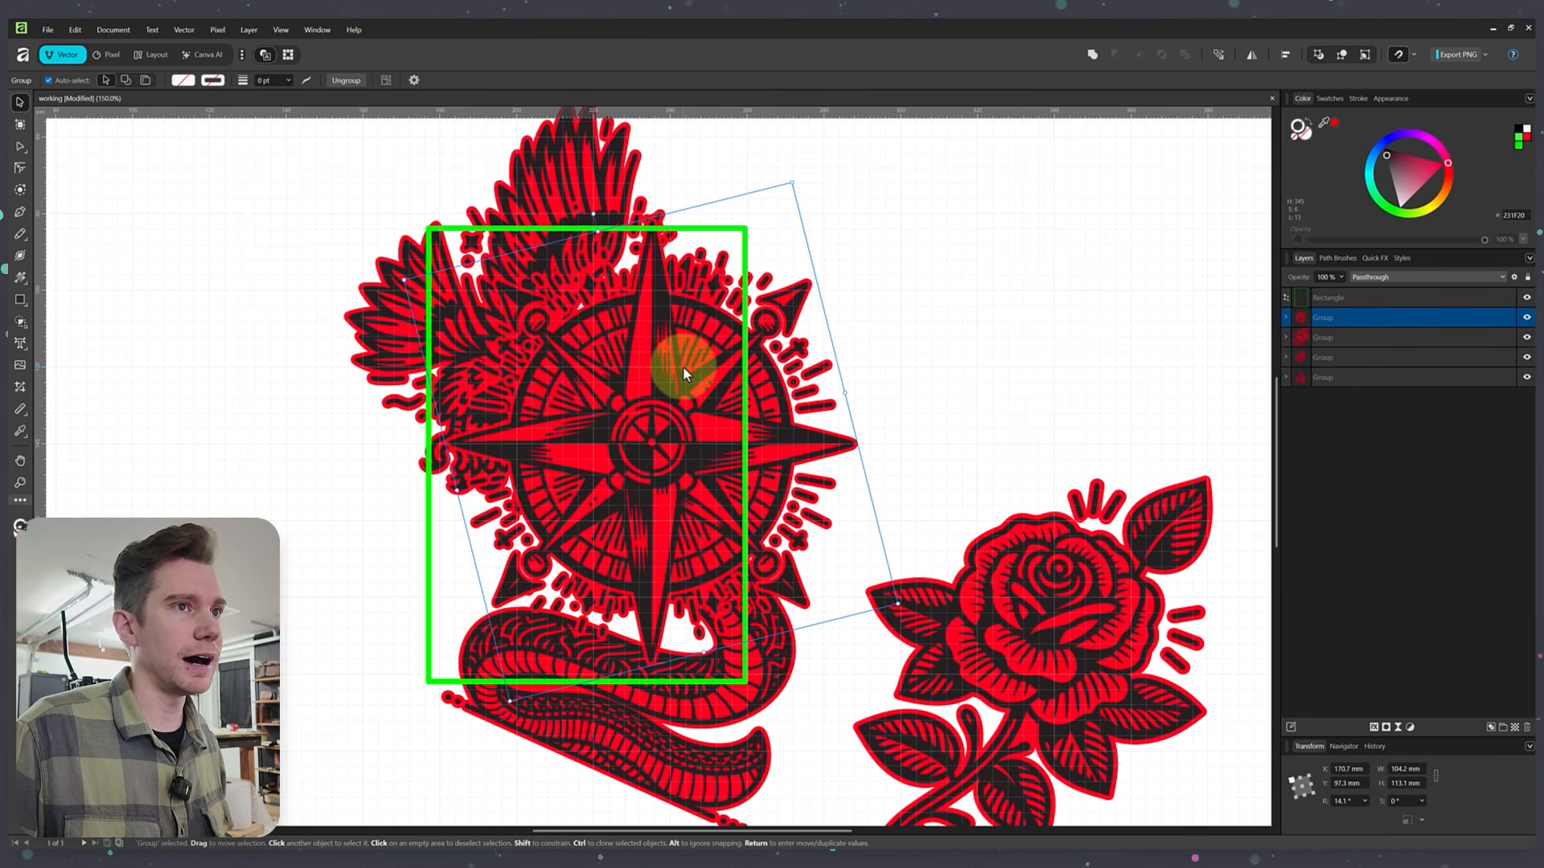
# - Shift the compass slightly up and to the right and send it behind all the other groups
pyautogui.moveTo(686, 508); pyautogui.dragTo(672, 436)
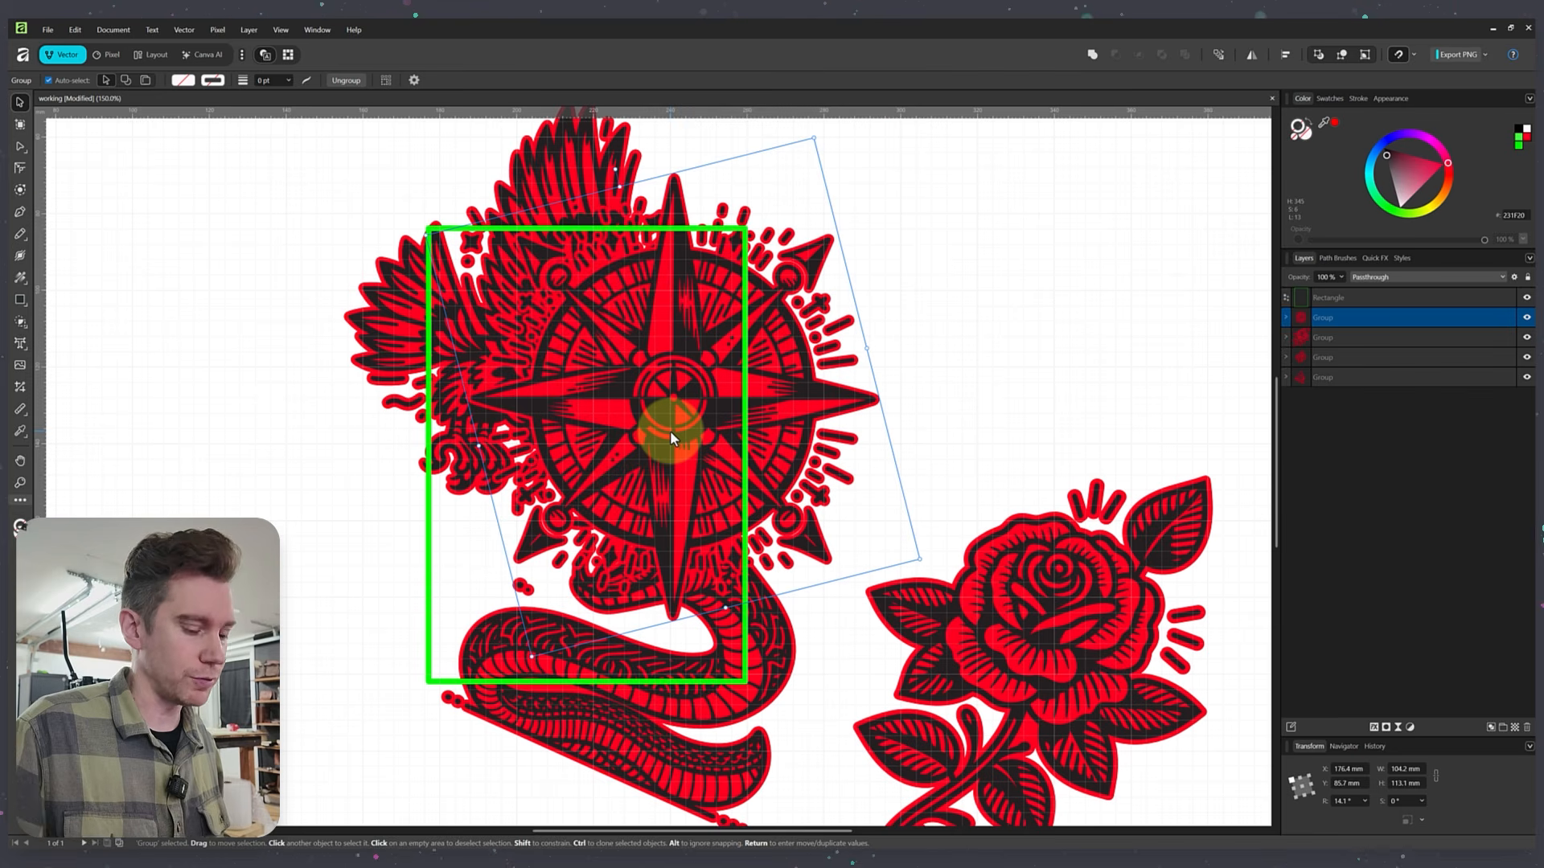
pyautogui.hotkey('ctrl', '[')
pyautogui.hotkey('ctrl', '[')
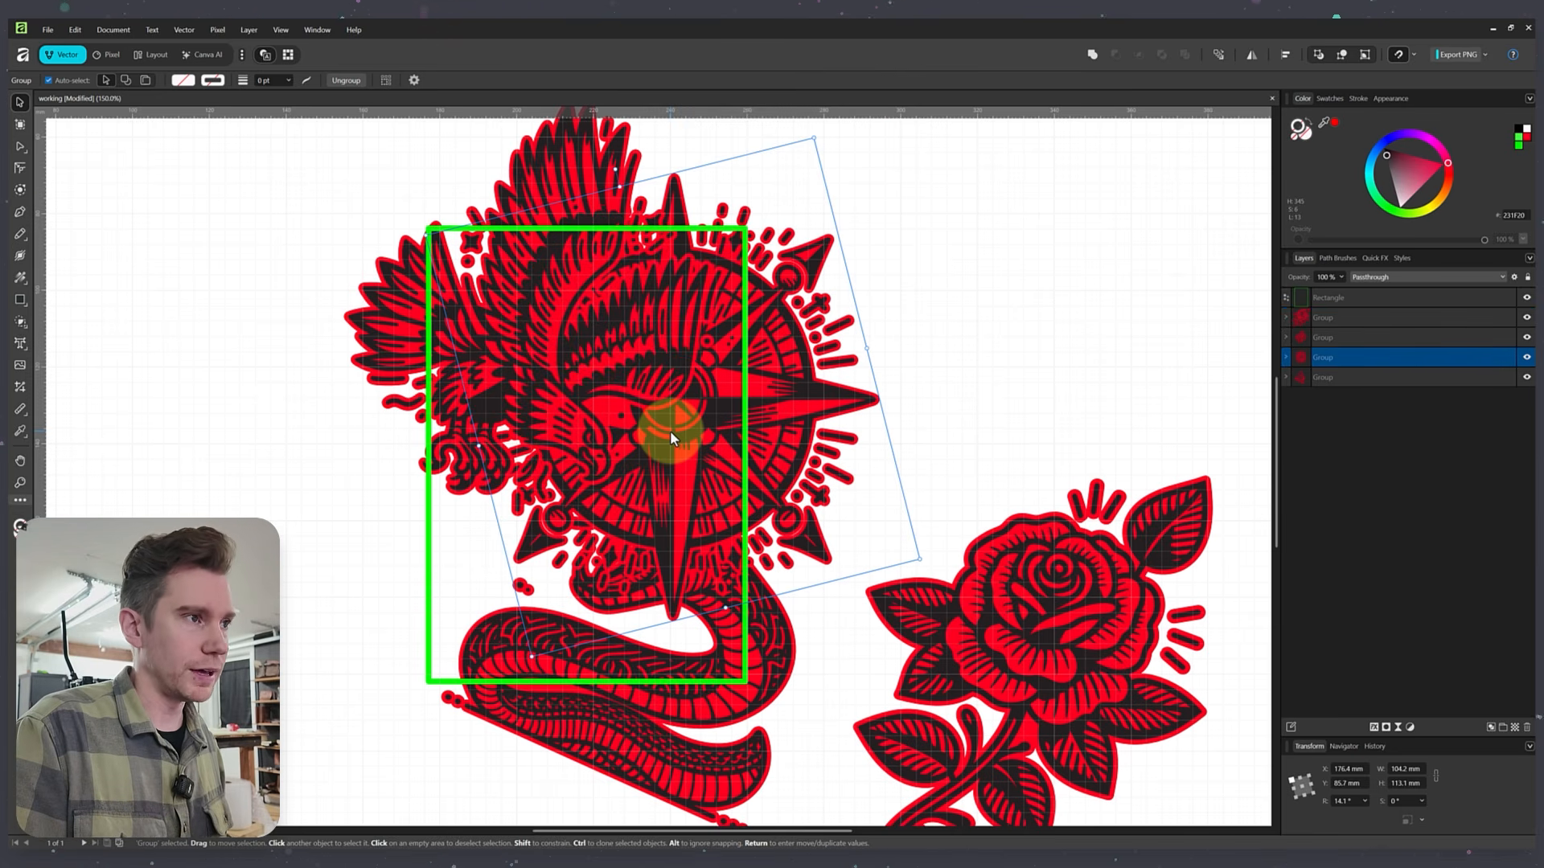
pyautogui.hotkey('ctrl', '[')
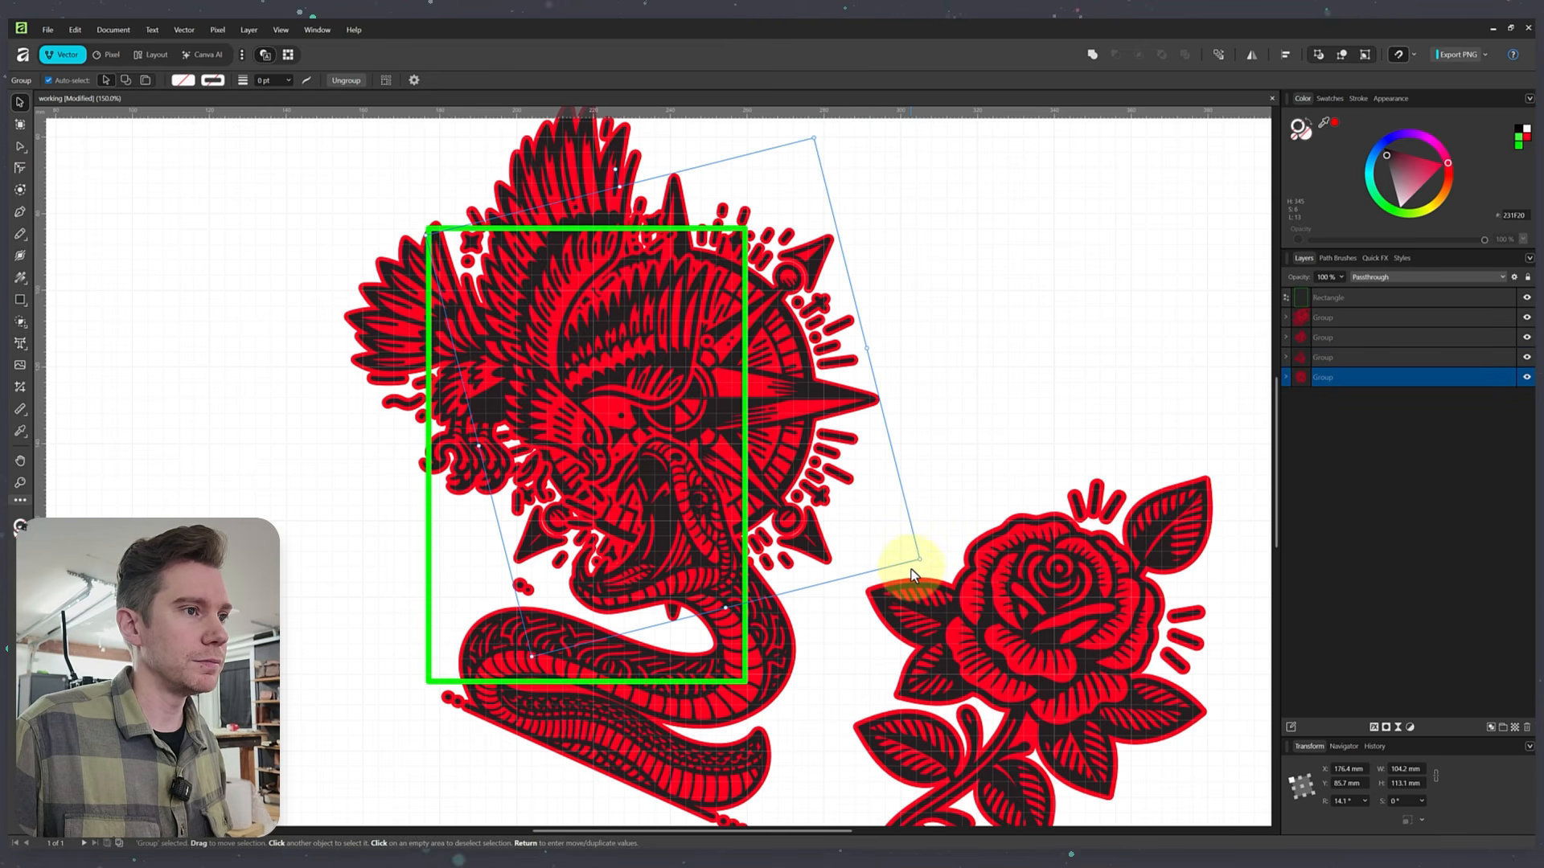
# - Rotate the compass clockwise to about -9.3 degrees and enlarge it to about 132 by 133 mm behind the eagle and snake
pyautogui.moveTo(914, 568); pyautogui.dragTo(830, 418)
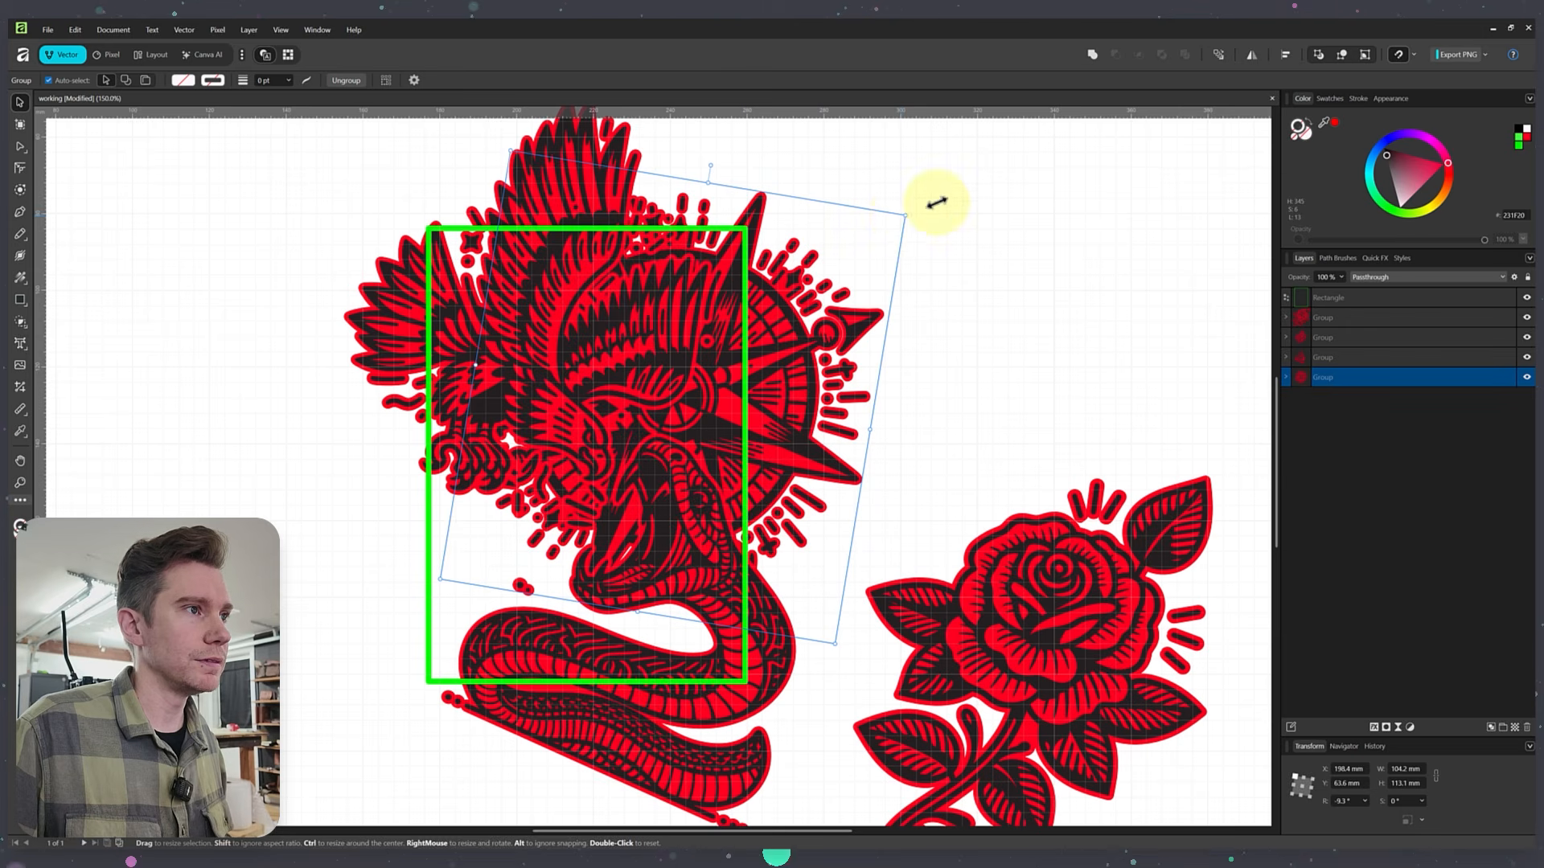
pyautogui.moveTo(937, 203); pyautogui.dragTo(956, 195)
pyautogui.moveTo(816, 376); pyautogui.dragTo(822, 277)
pyautogui.moveTo(452, 476)
pyautogui.mouseDown()
pyautogui.moveTo(388, 537)
pyautogui.moveTo(430, 492)
pyautogui.mouseUp()
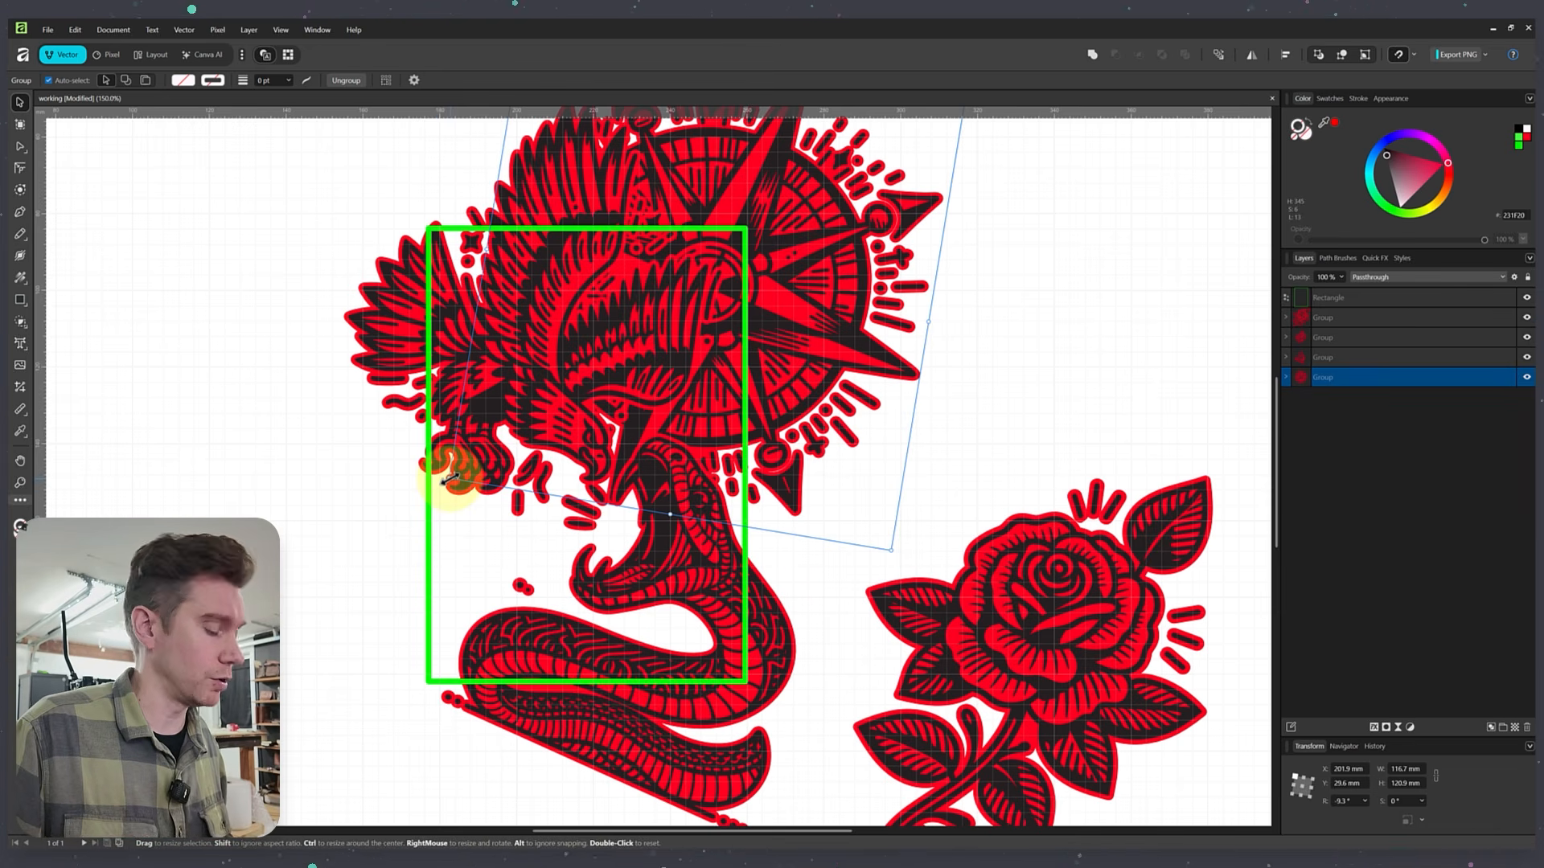
pyautogui.moveTo(451, 479); pyautogui.dragTo(383, 519)
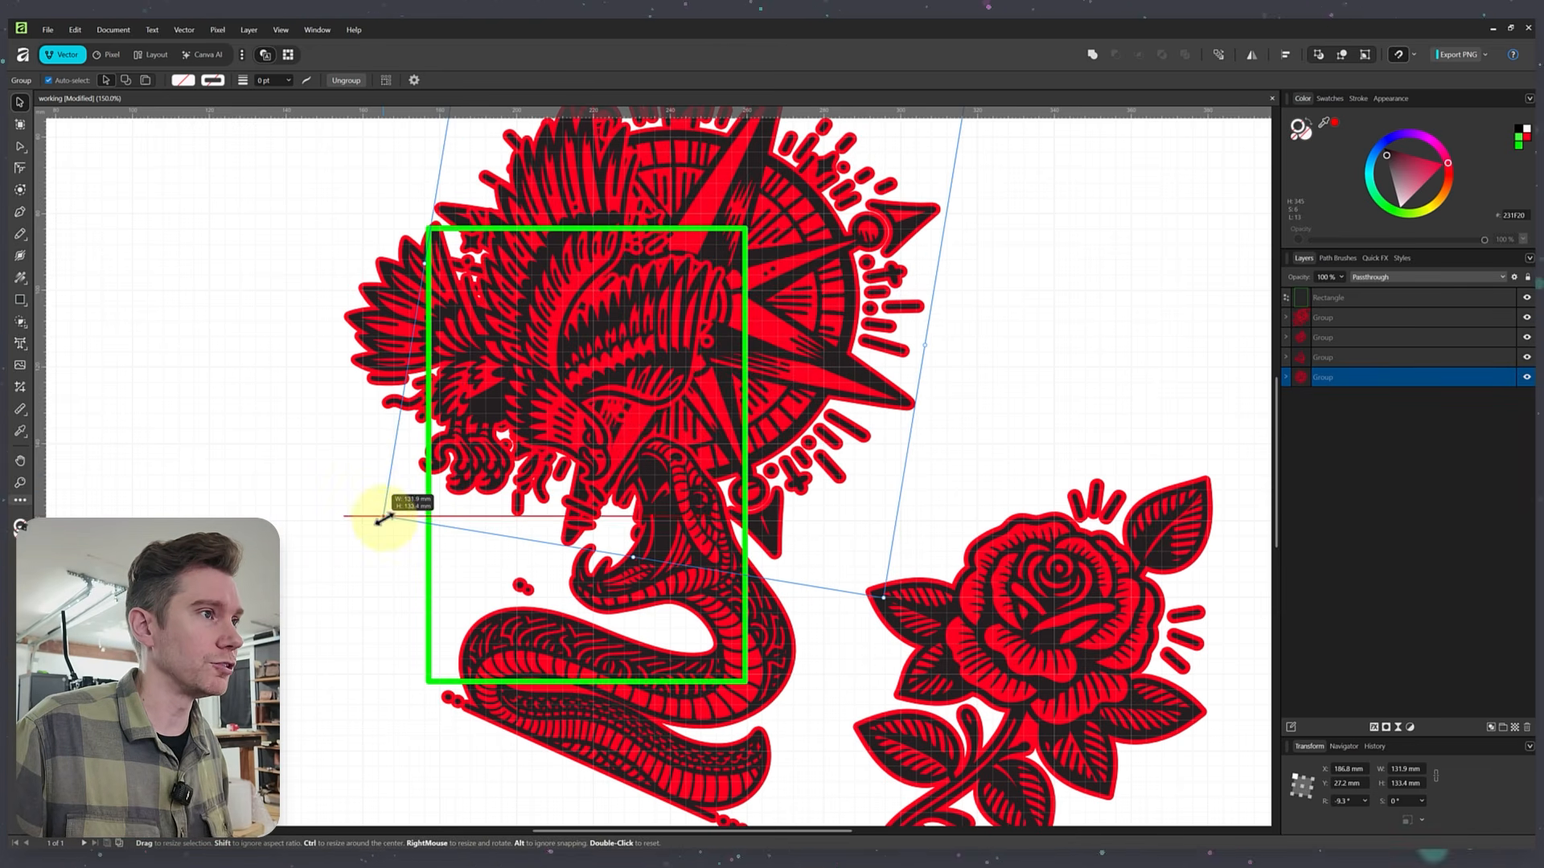
pyautogui.moveTo(707, 418); pyautogui.dragTo(699, 464)
pyautogui.click(1069, 350)
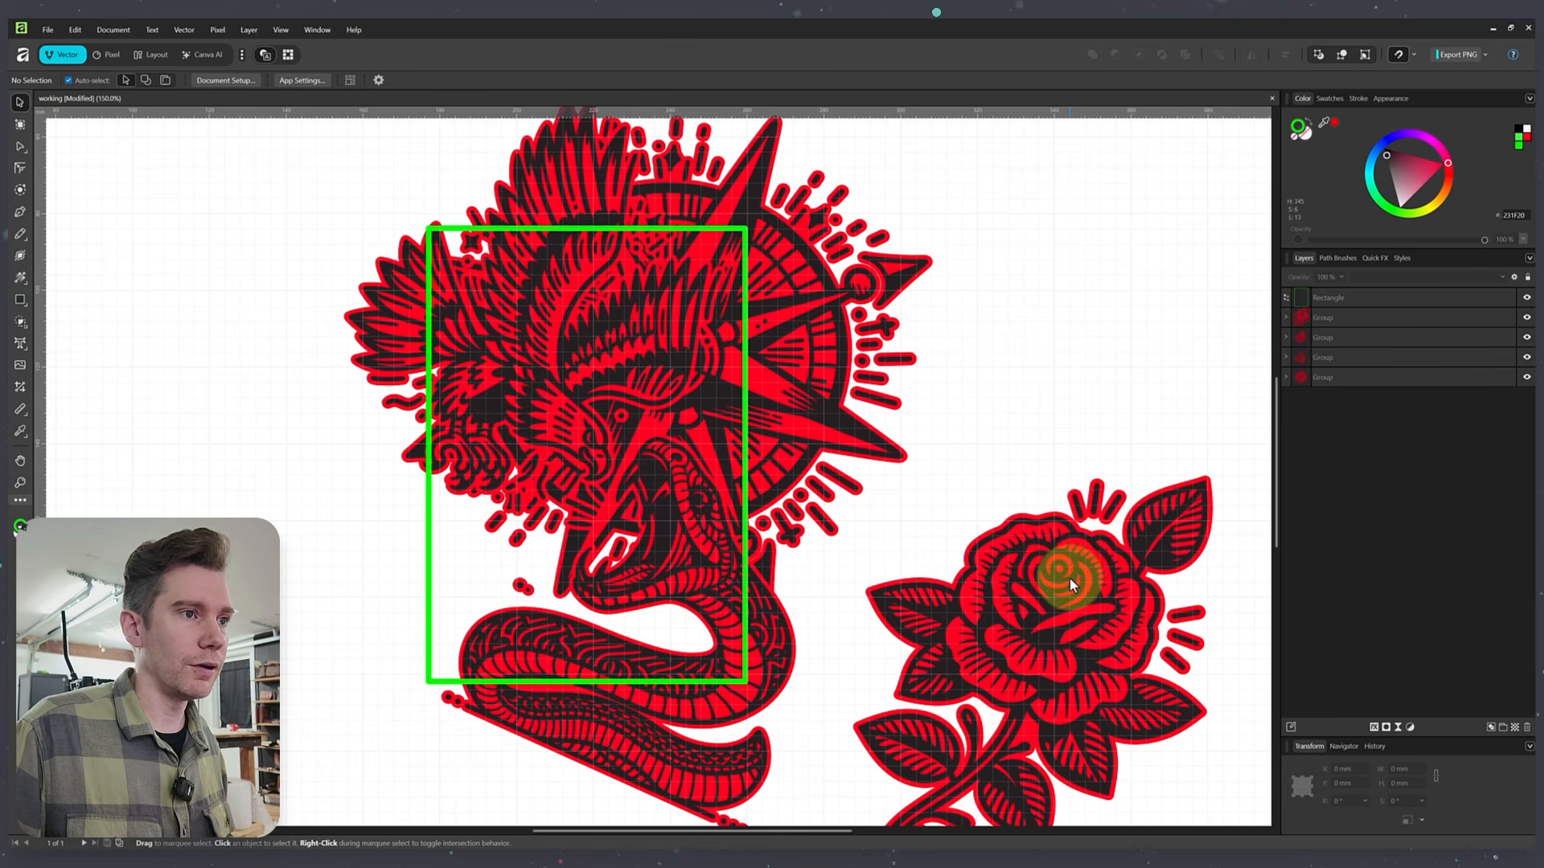
# - Move the rose group over the rectangle's lower-left corner, in front of the snake, and flip it horizontally
pyautogui.moveTo(1069, 576); pyautogui.dragTo(562, 543)
pyautogui.hotkey('ctrl', '-')
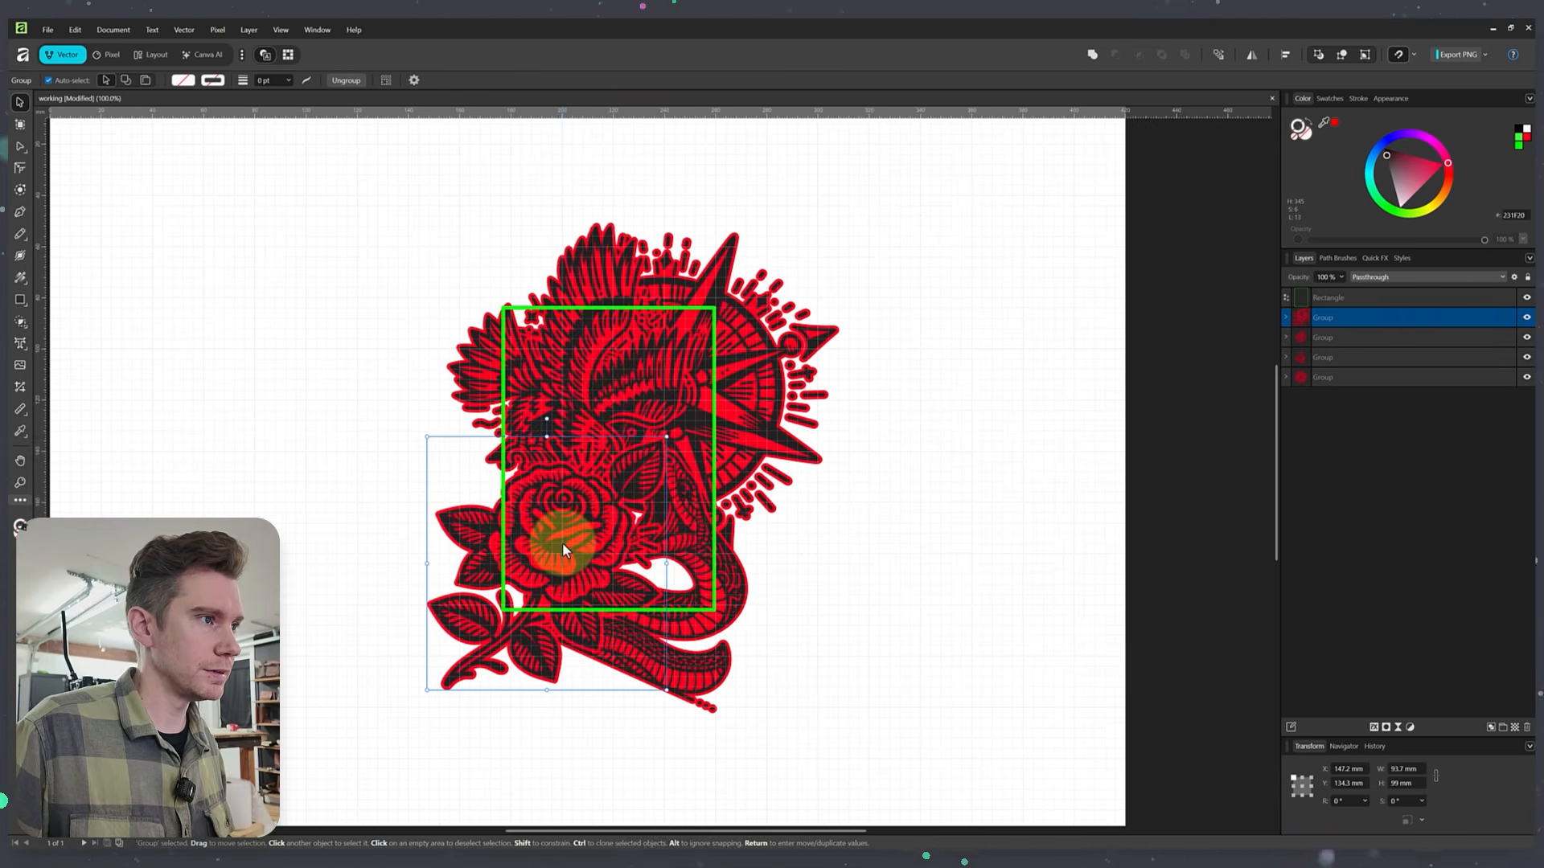
pyautogui.rightClick(562, 543)
pyautogui.click(780, 291)
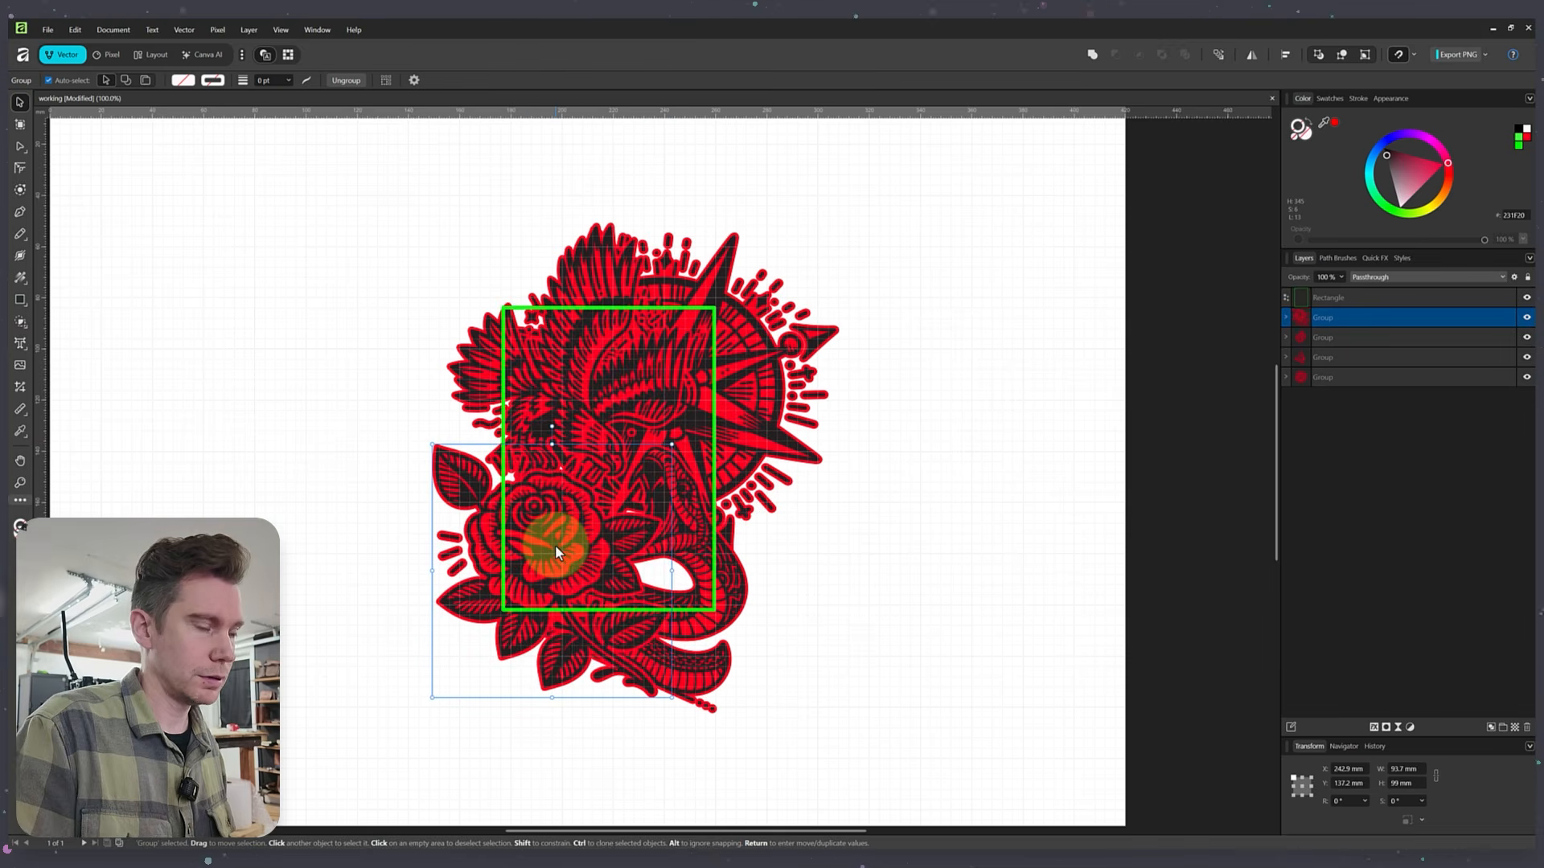
# - Send the rose behind the eagle and snake, shrink it to about 53 by 56 mm and place it in the snake's coil
pyautogui.hotkey('ctrl', '[')
pyautogui.hotkey('ctrl', '[')
pyautogui.hotkey('ctrl', '+')
pyautogui.moveTo(492, 557); pyautogui.dragTo(507, 568)
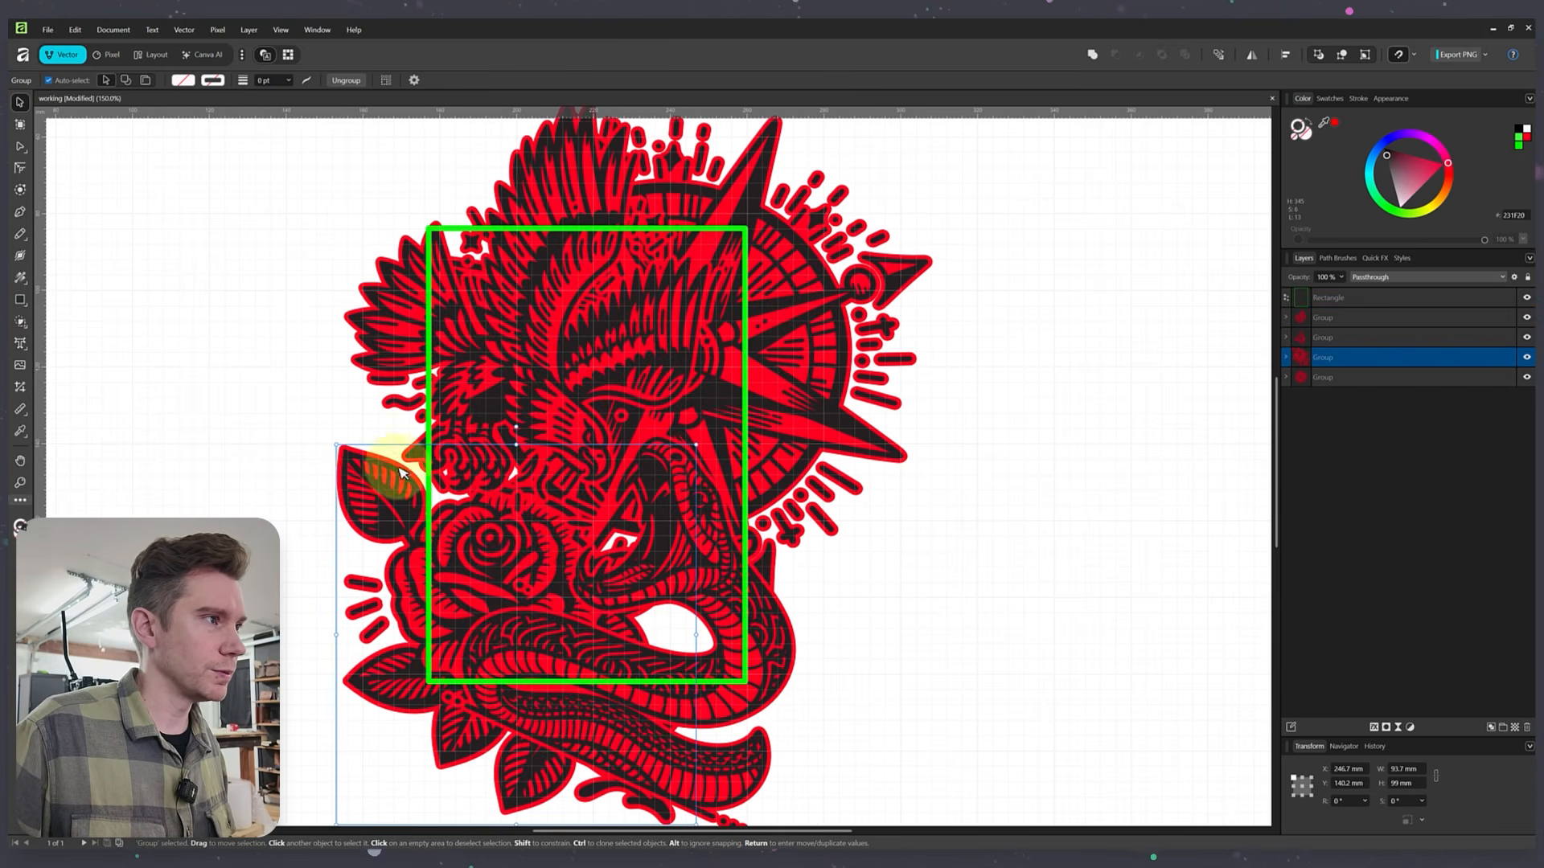
pyautogui.moveTo(336, 446); pyautogui.dragTo(513, 621)
pyautogui.moveTo(572, 773); pyautogui.dragTo(623, 694)
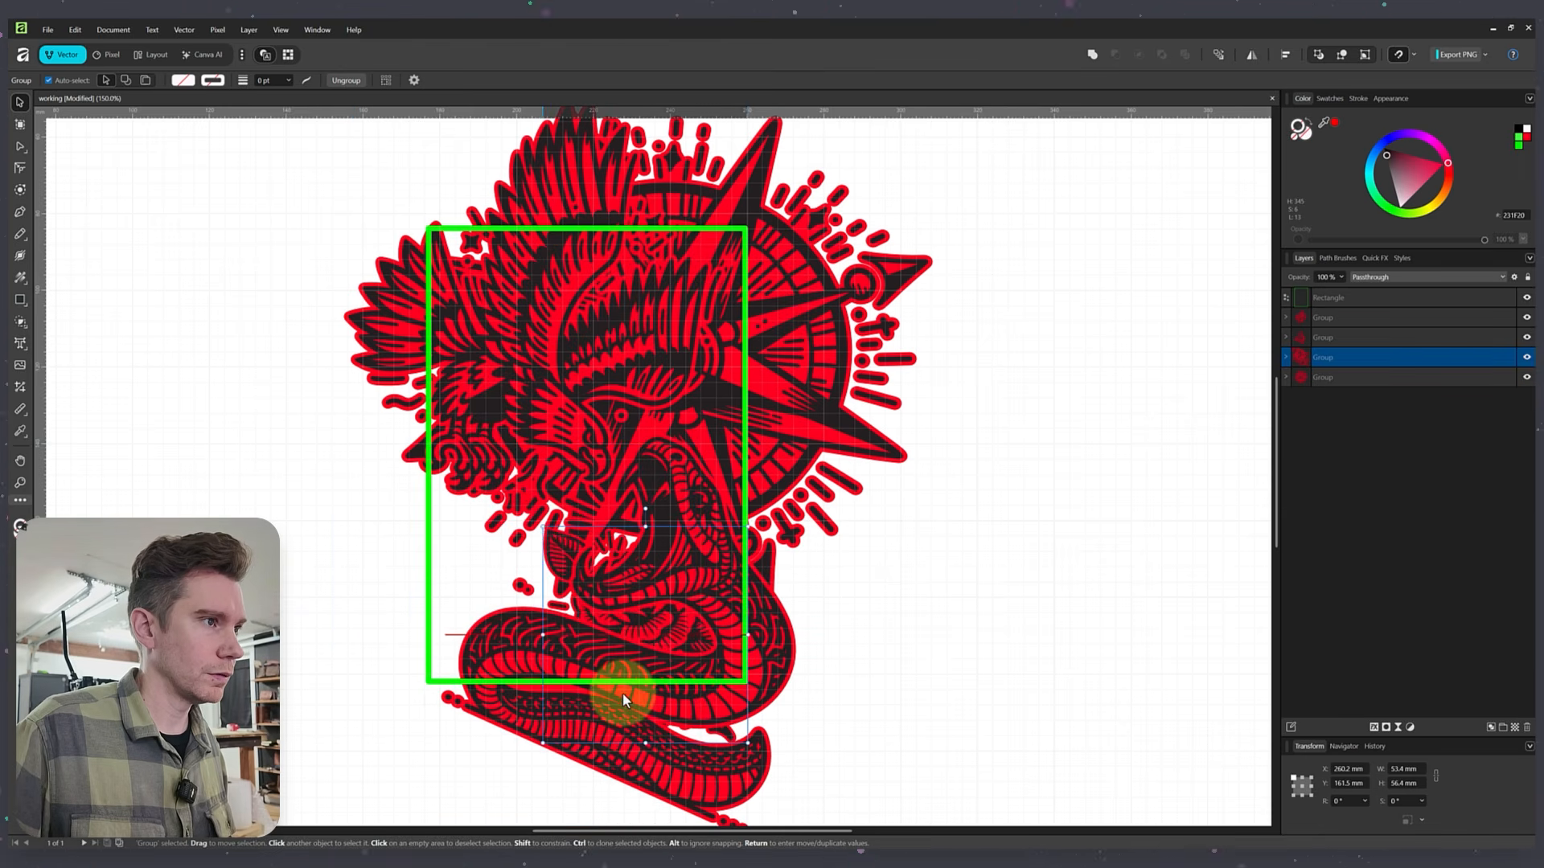
# - Enlarge the rose slightly and add a copy of about 56 by 60 mm at the rectangle's lower-left edge, behind the snake
pyautogui.moveTo(544, 527); pyautogui.dragTo(525, 506)
pyautogui.moveTo(652, 634); pyautogui.dragTo(657, 644)
pyautogui.moveTo(527, 513); pyautogui.dragTo(505, 492)
pyautogui.moveTo(642, 619)
pyautogui.mouseDown()
pyautogui.moveTo(696, 637)
pyautogui.moveTo(543, 604)
pyautogui.moveTo(527, 622)
pyautogui.moveTo(527, 602)
pyautogui.mouseUp()
pyautogui.hotkey('ctrl', '[')
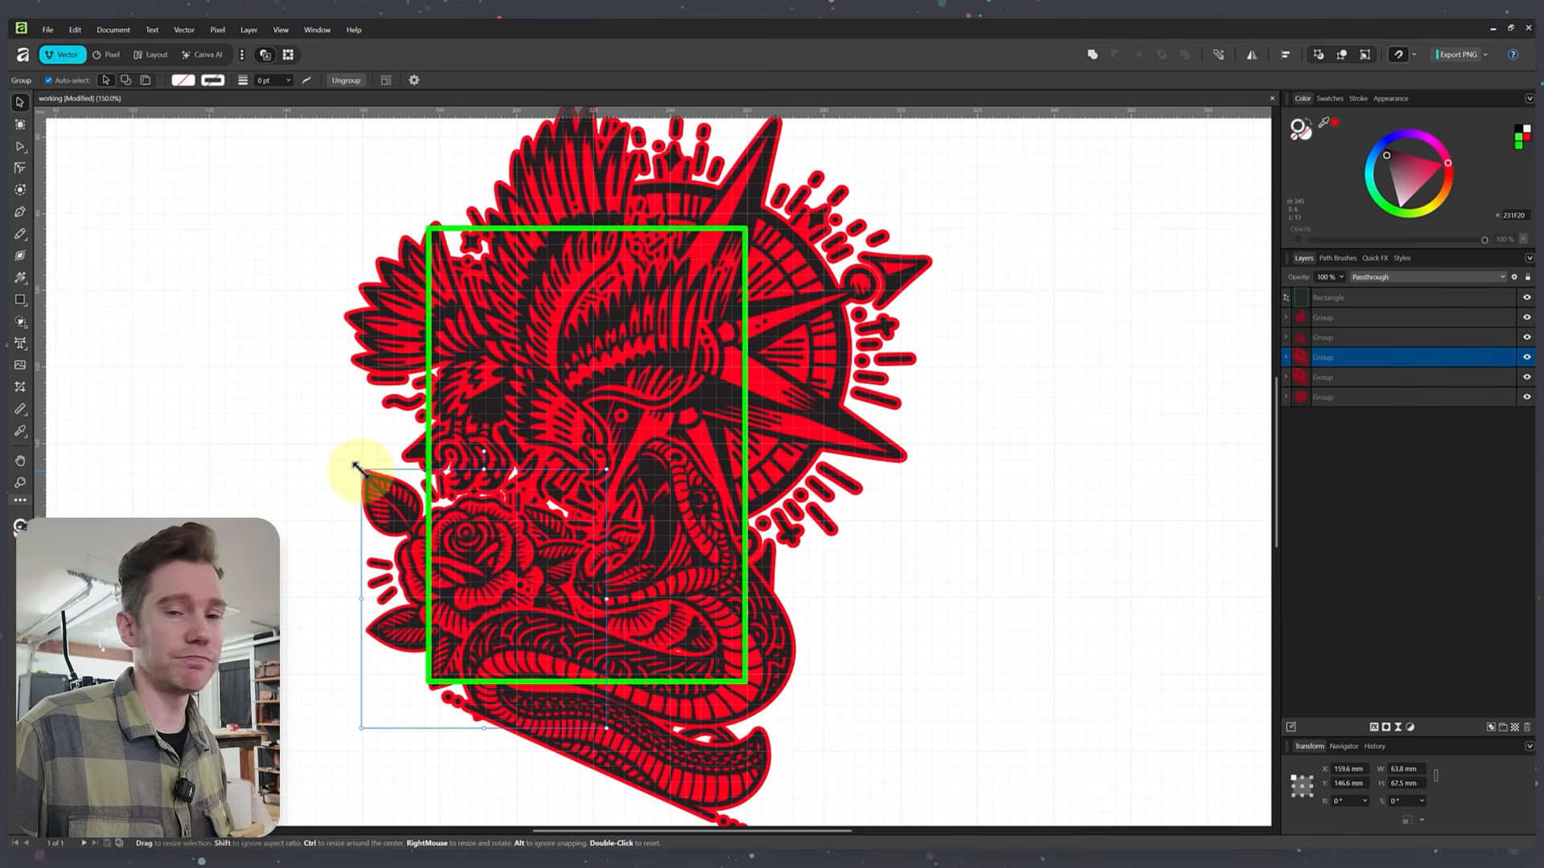
pyautogui.moveTo(357, 466); pyautogui.dragTo(385, 496)
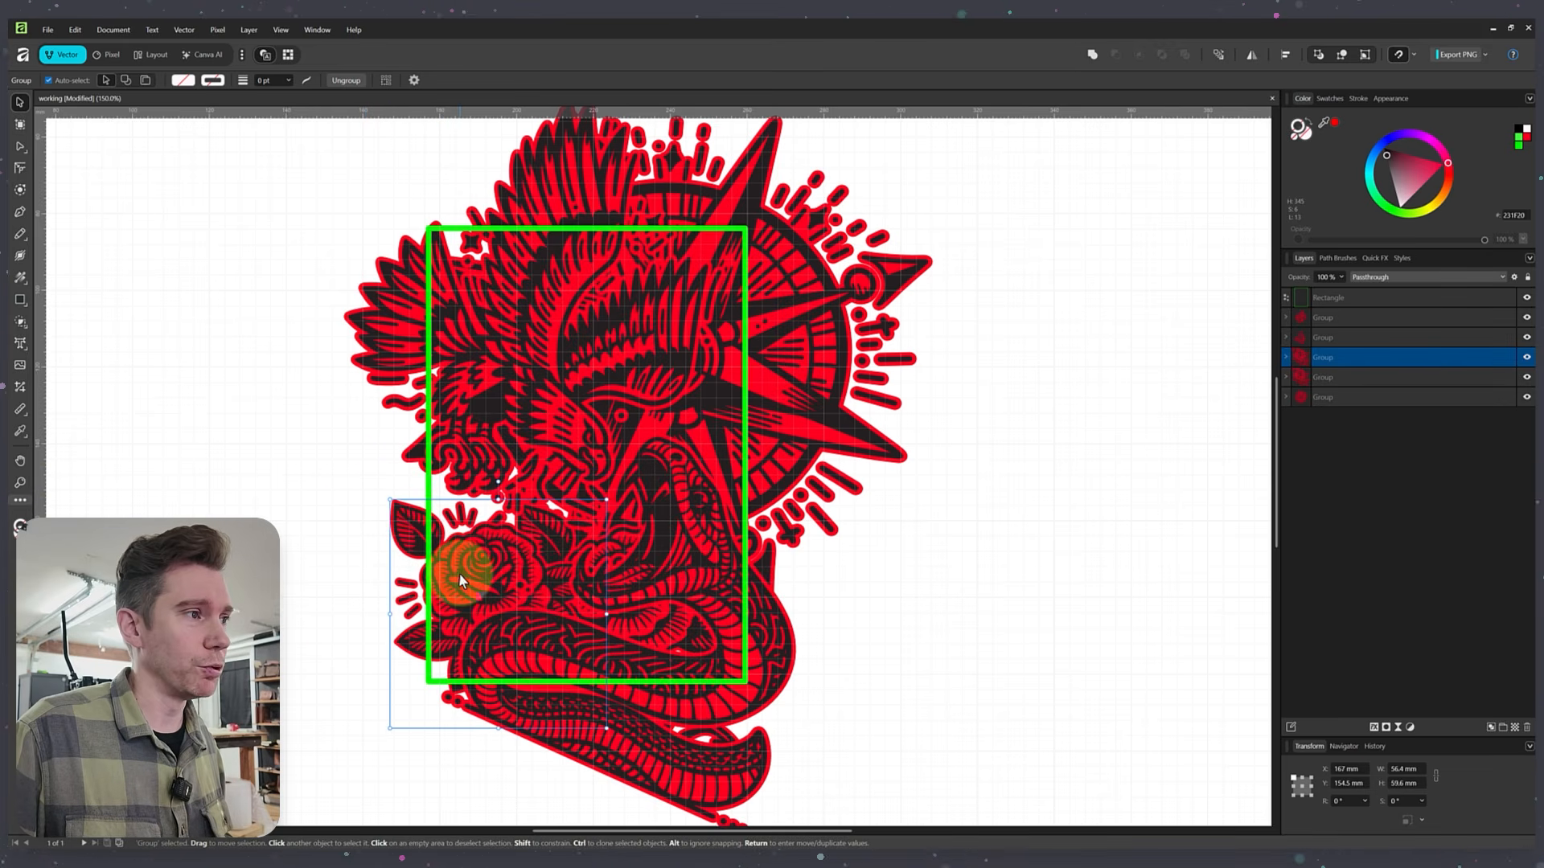
pyautogui.moveTo(460, 567); pyautogui.dragTo(447, 587)
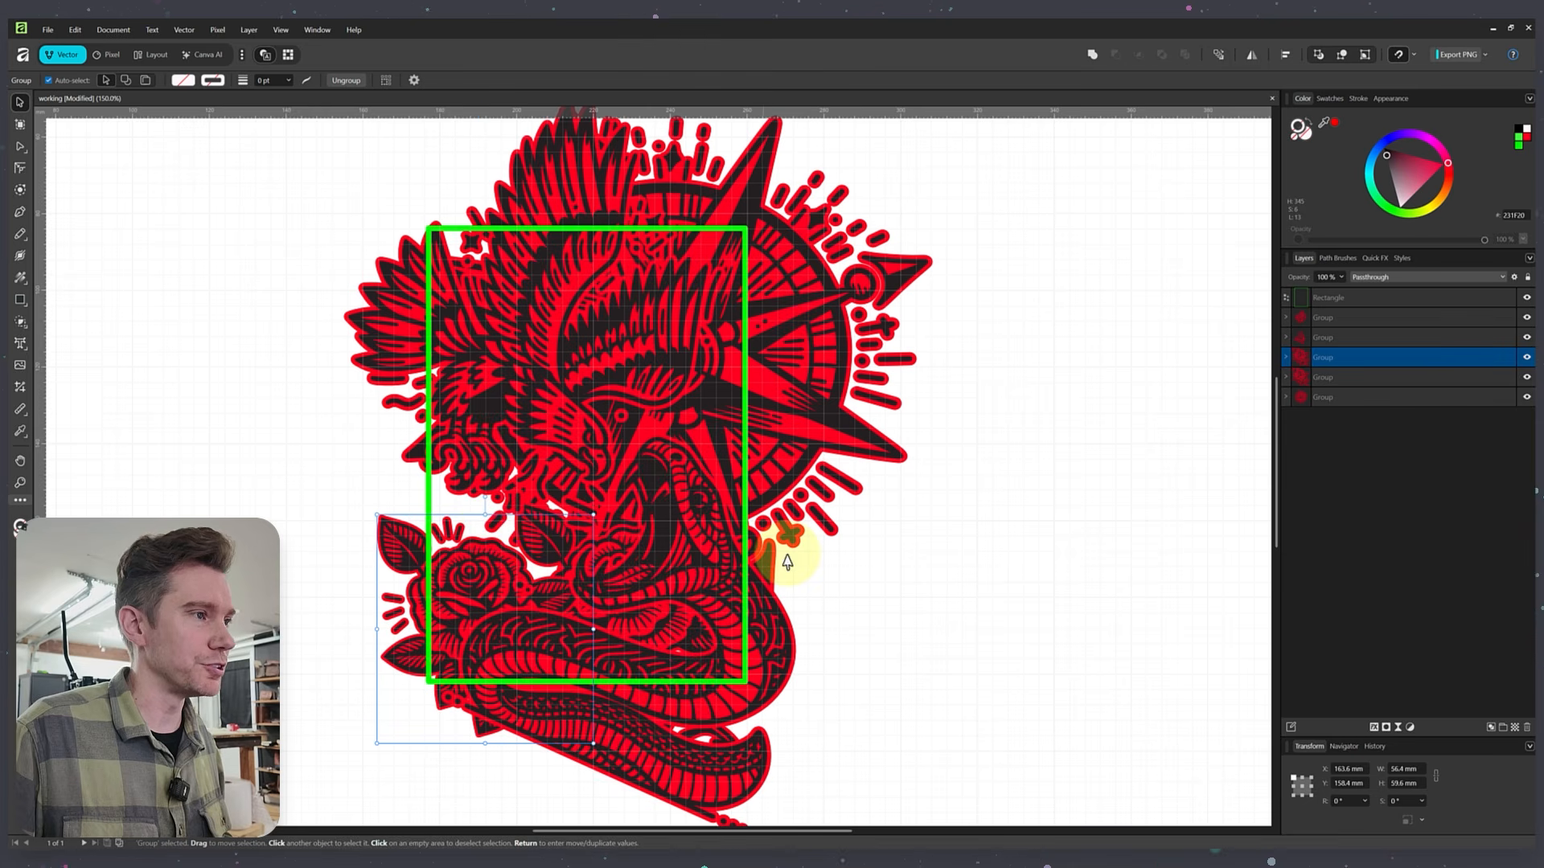
# - Add two more rose copies, one overlapping above the lower-left rose and one behind the snake's head below the eagle
pyautogui.hotkey('ctrl', 'j')
pyautogui.moveTo(480, 595)
pyautogui.mouseDown()
pyautogui.moveTo(495, 521)
pyautogui.moveTo(627, 445)
pyautogui.moveTo(524, 287)
pyautogui.moveTo(399, 500)
pyautogui.moveTo(468, 585)
pyautogui.mouseUp()
pyautogui.press('Escape')
pyautogui.click(595, 418)
pyautogui.hotkey('ctrl', 'j')
pyautogui.click(276, 493)
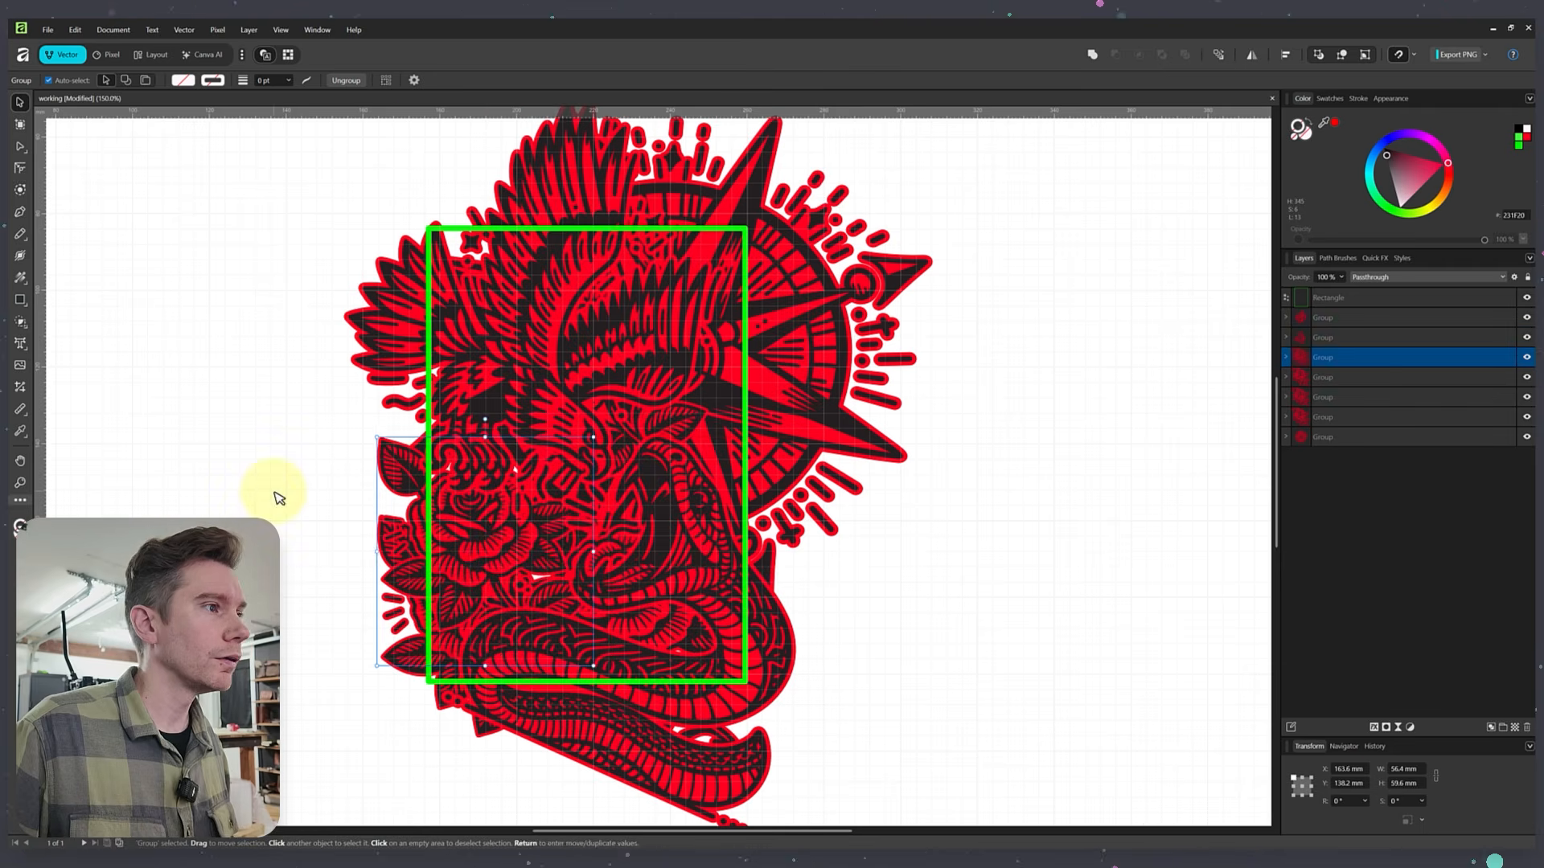
# - Shift the eagle group left so that it extends further beyond the rectangle's left edge
pyautogui.click(557, 372)
pyautogui.moveTo(289, 480); pyautogui.dragTo(268, 487)
pyautogui.moveTo(499, 401); pyautogui.dragTo(475, 383)
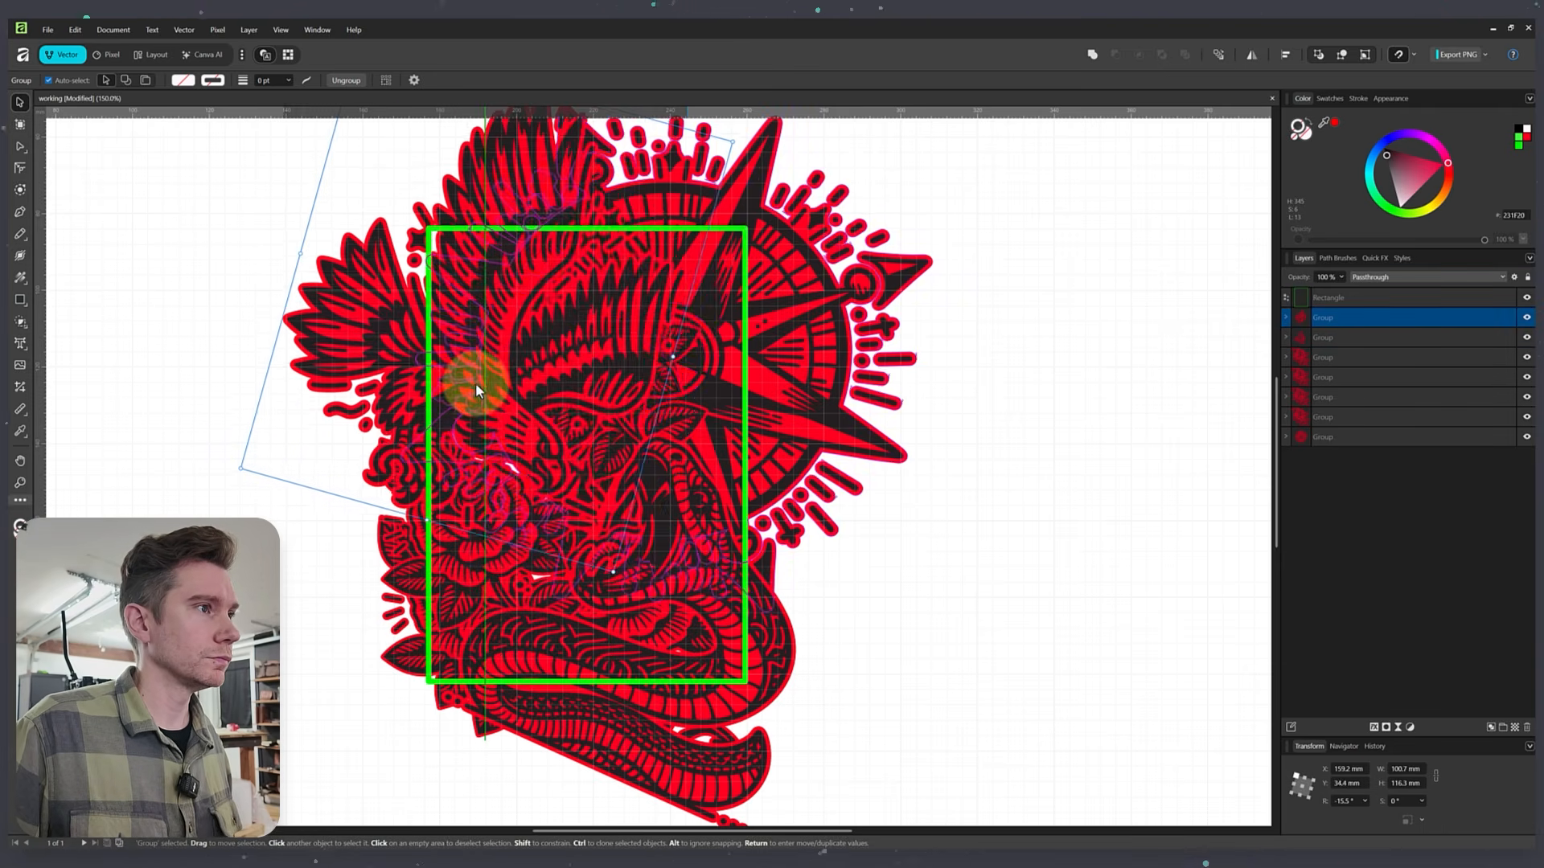
pyautogui.press('Escape')
# - Adjust the rose copy behind the snake's head and nudge the snake group to close gaps inside the rectangle
pyautogui.click(509, 492)
pyautogui.rightClick(682, 422)
pyautogui.click(871, 521)
pyautogui.moveTo(665, 418)
pyautogui.mouseDown()
pyautogui.moveTo(664, 462)
pyautogui.moveTo(678, 393)
pyautogui.mouseUp()
pyautogui.click(1098, 480)
pyautogui.moveTo(701, 557); pyautogui.dragTo(695, 550)
pyautogui.moveTo(486, 642); pyautogui.dragTo(606, 420)
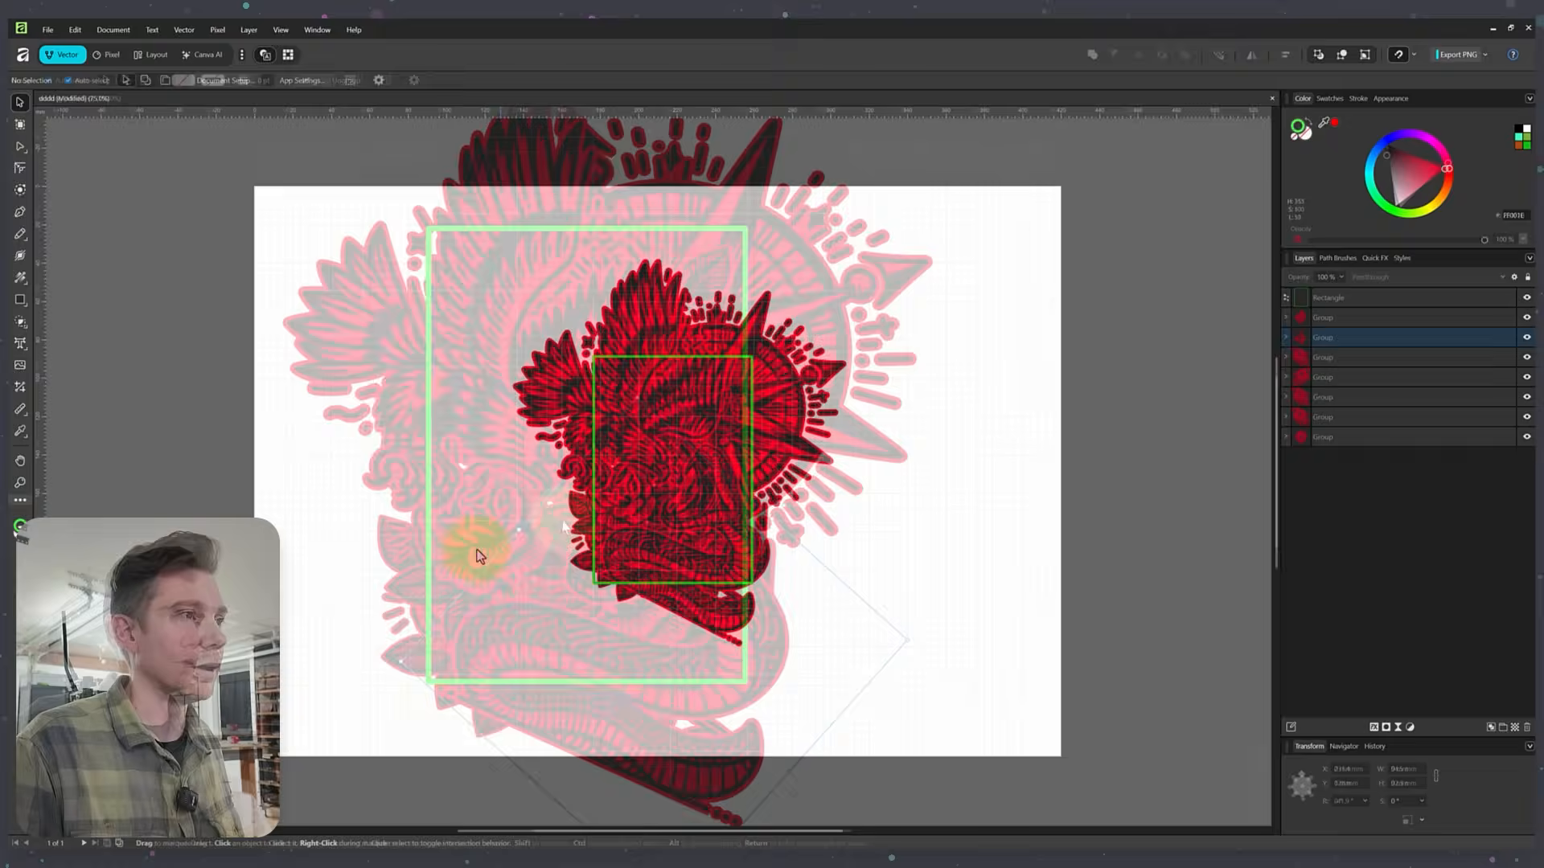
pyautogui.hotkey('ctrl', '-')
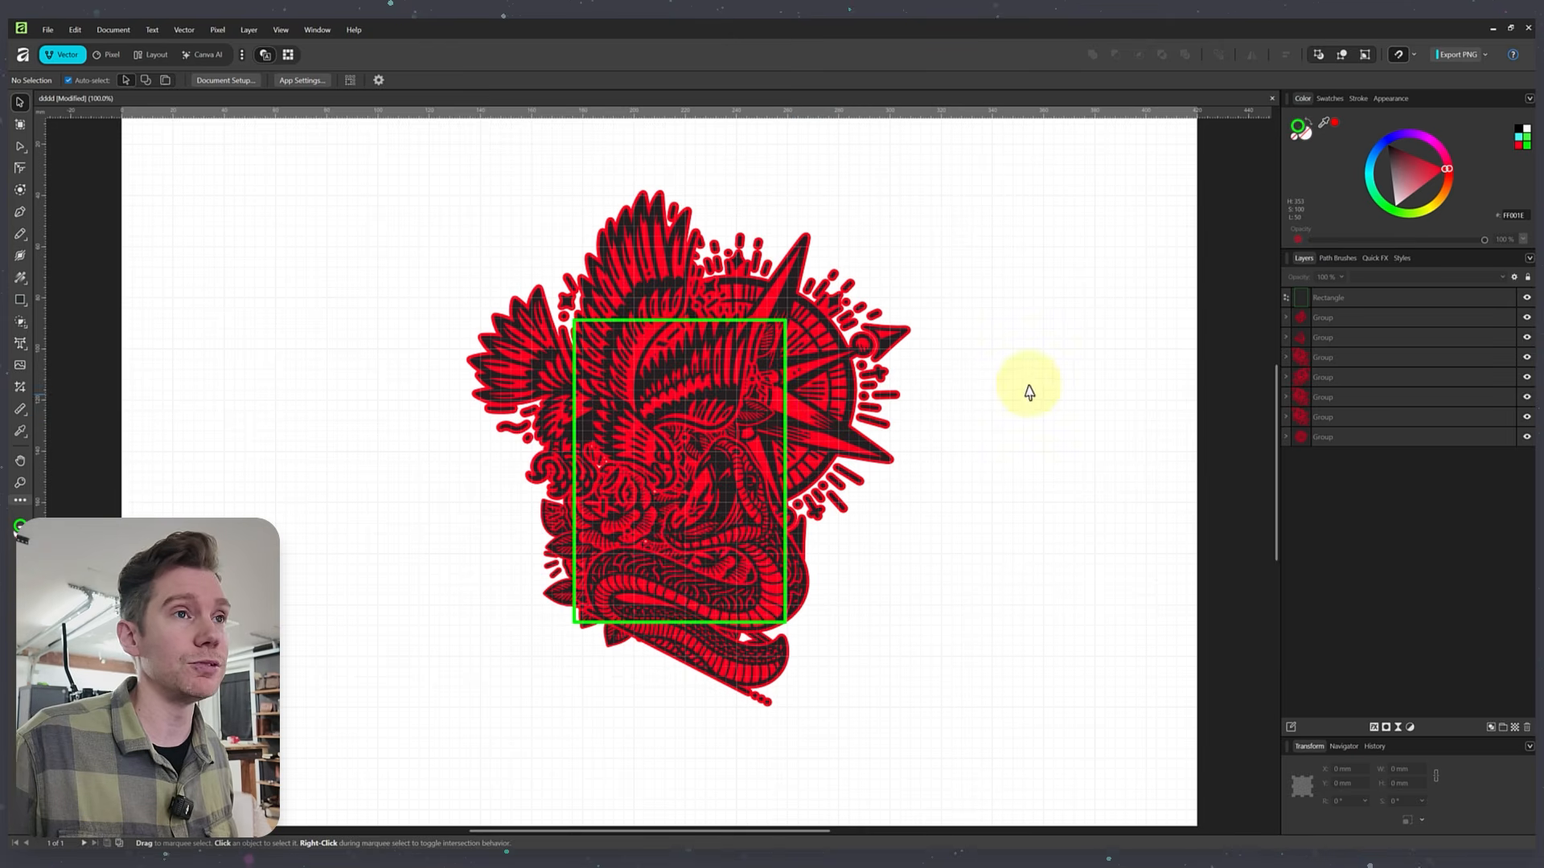
# - Combine all seven design groups into a single group, leaving the rectangle outside it
pyautogui.click(1344, 317)
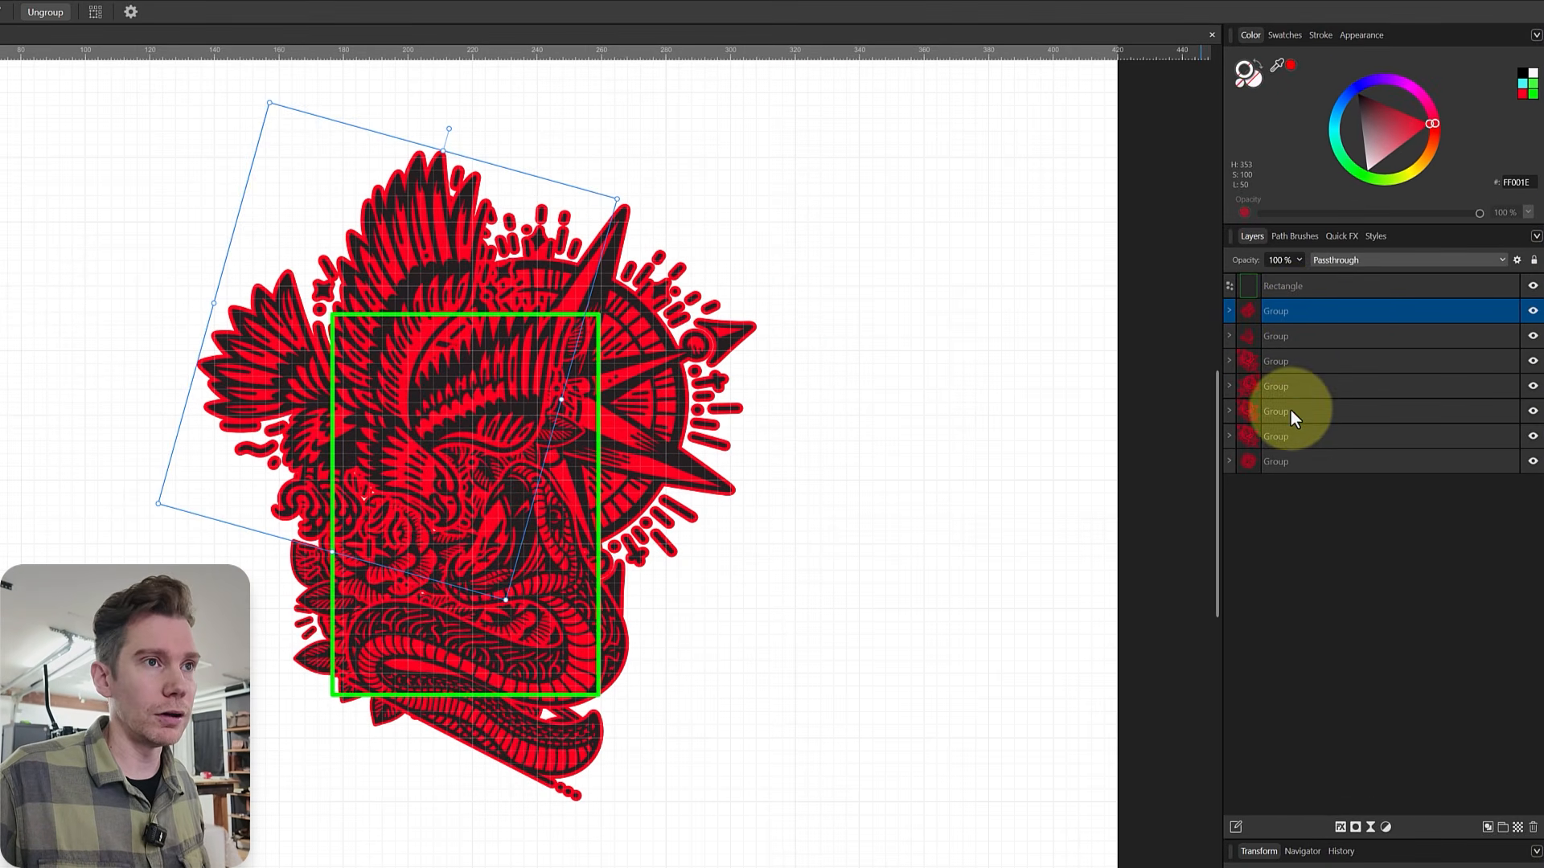
pyautogui.keyDown('shift'); pyautogui.click(1290, 465); pyautogui.keyUp('shift')
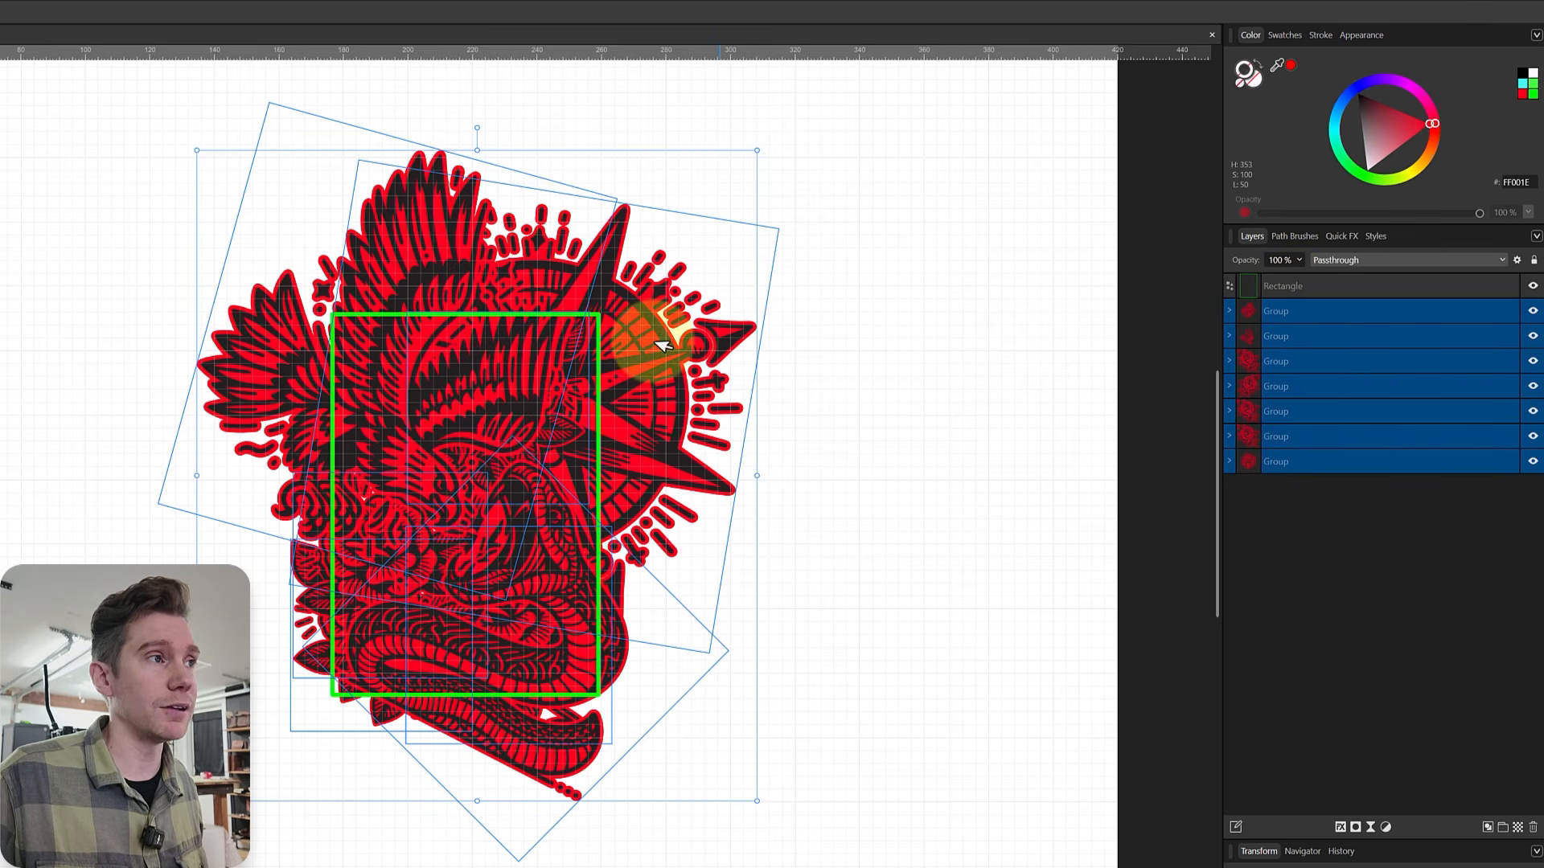
pyautogui.rightClick(1291, 314)
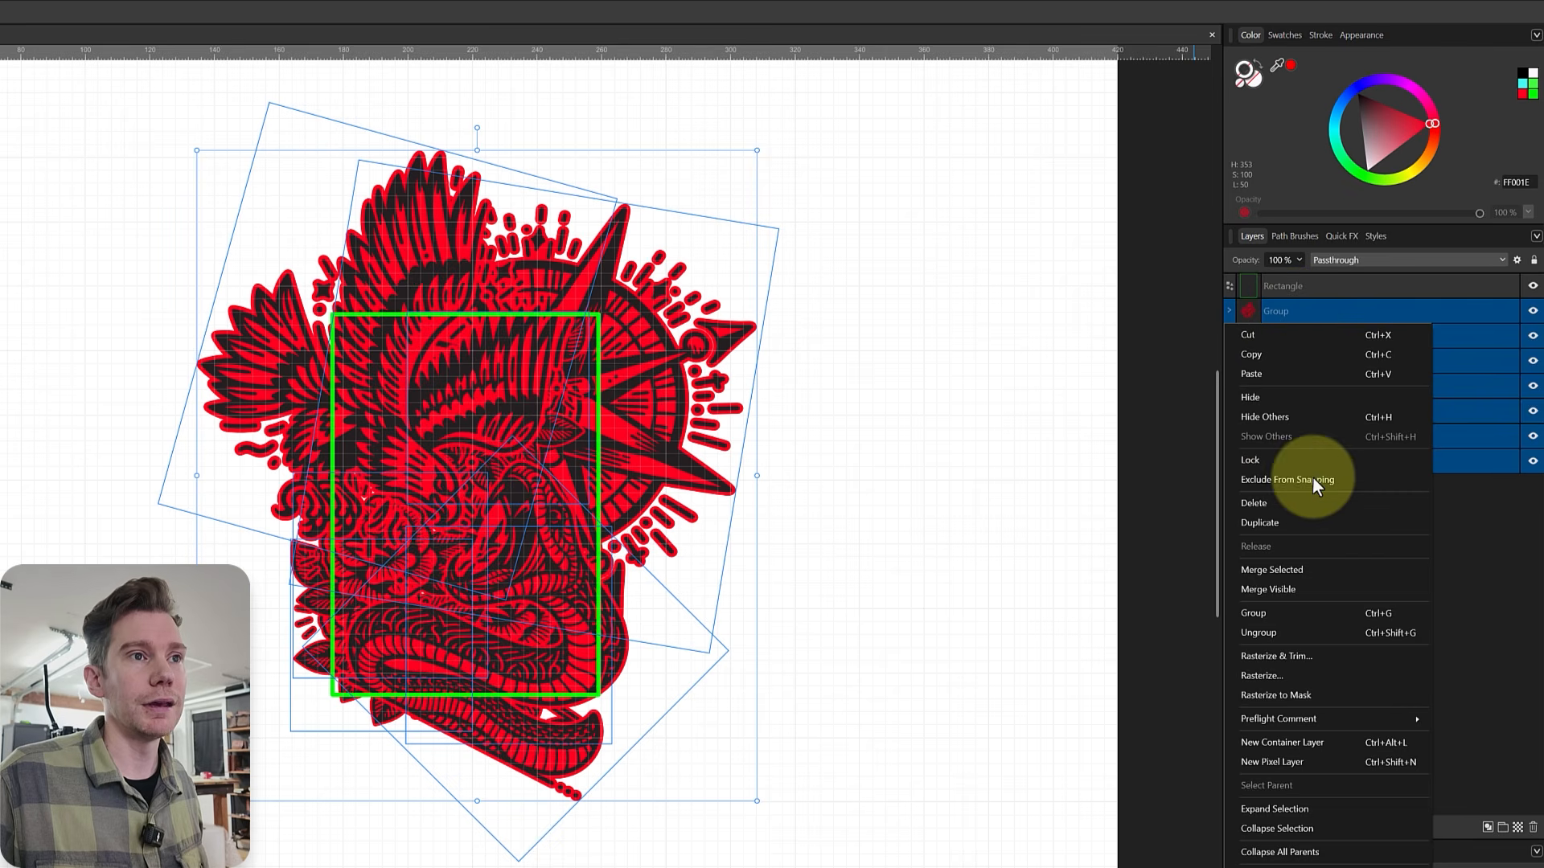
pyautogui.click(1302, 615)
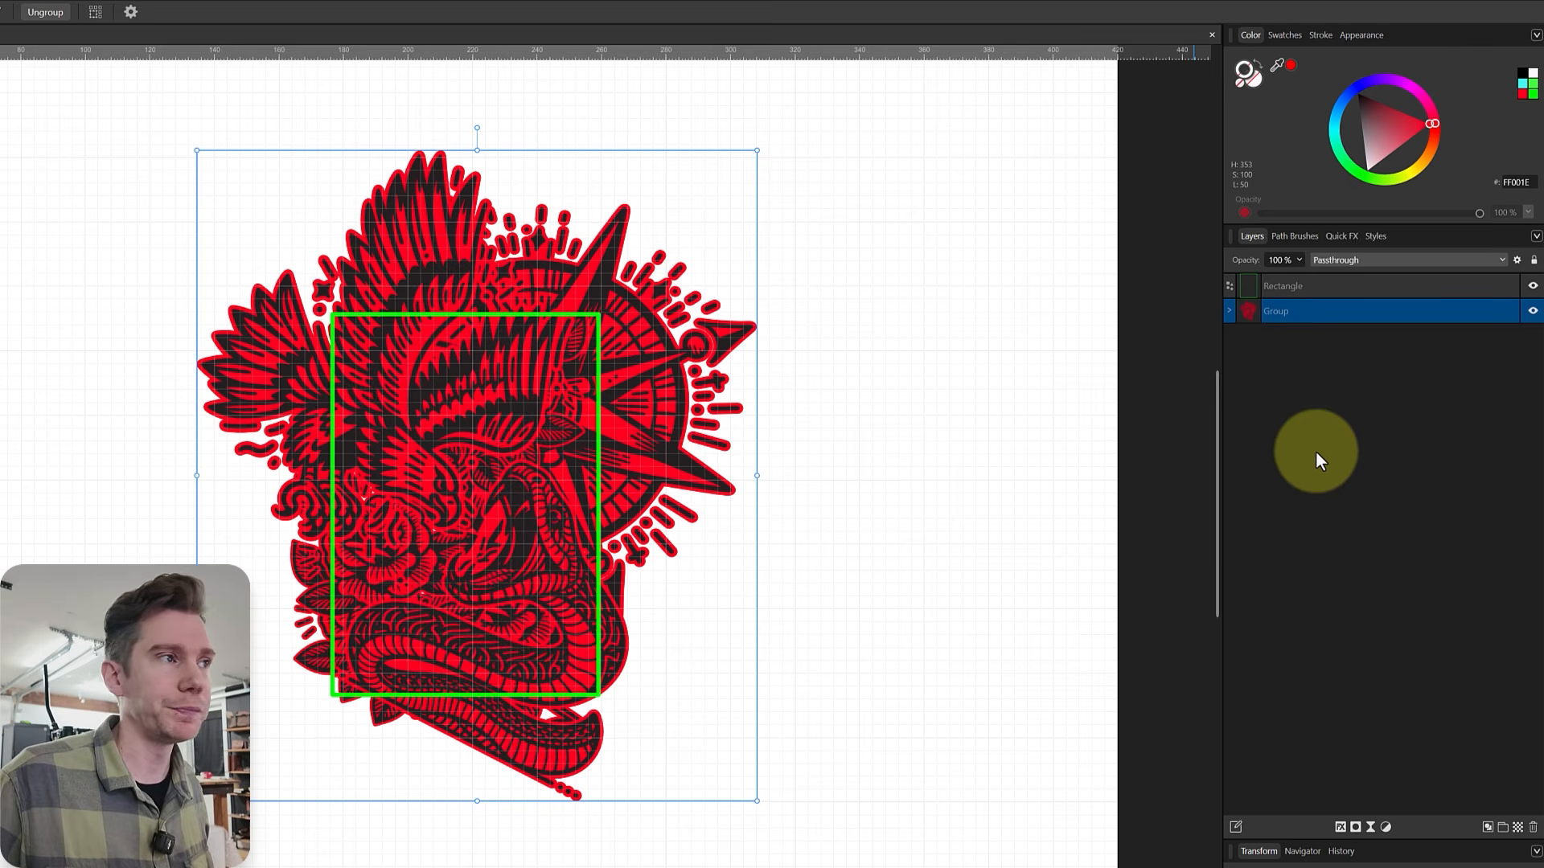
# - Give the rectangle a solid green fill of RGB 0, 216, 64 and reduce its stroke width to 0 pt
pyautogui.click(508, 317)
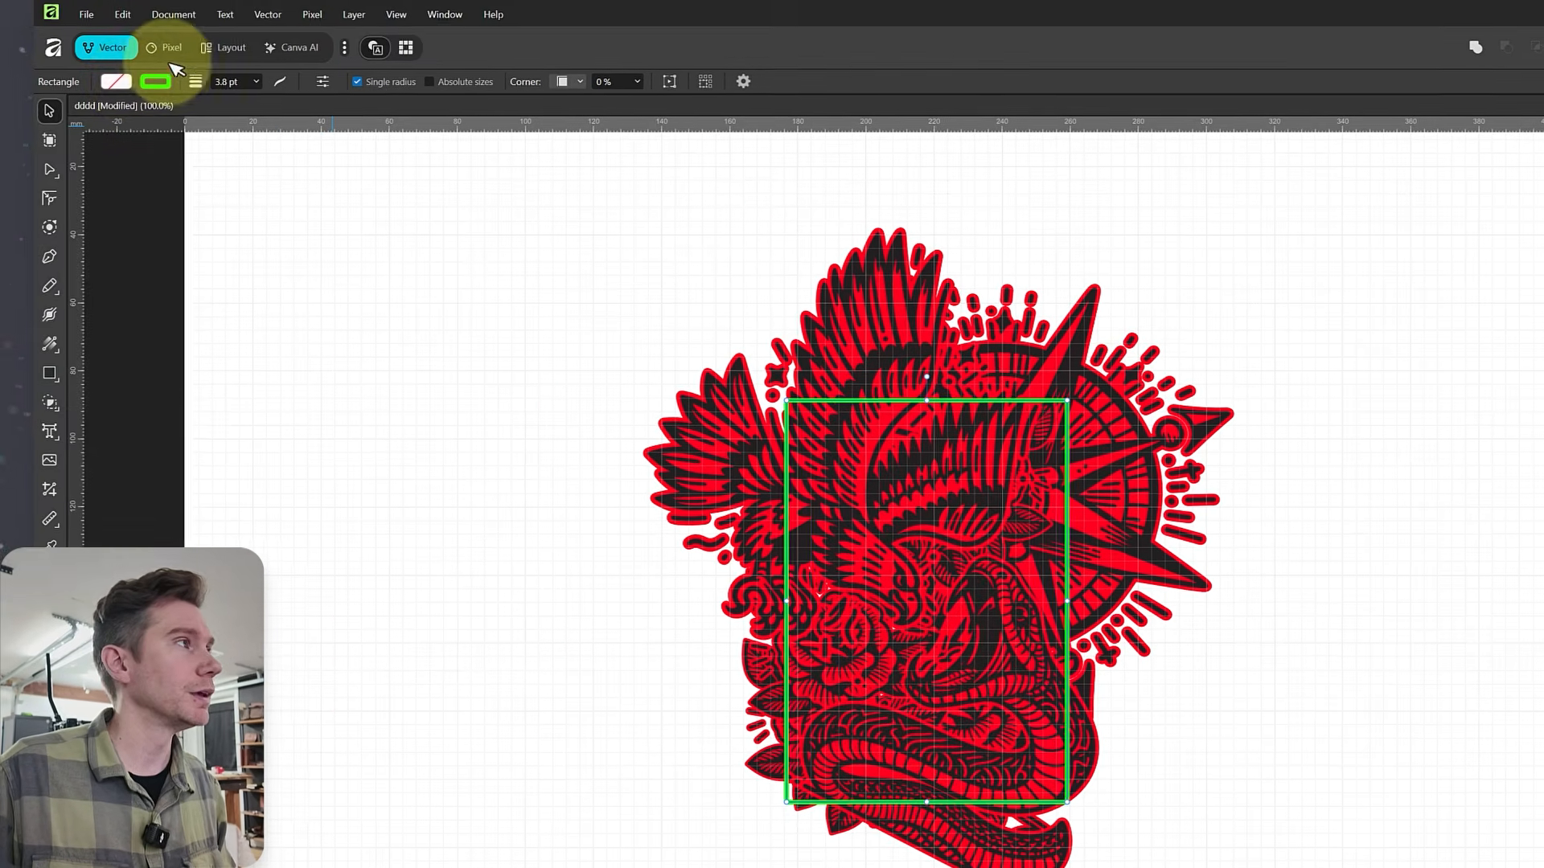
pyautogui.click(115, 82)
pyautogui.click(158, 233)
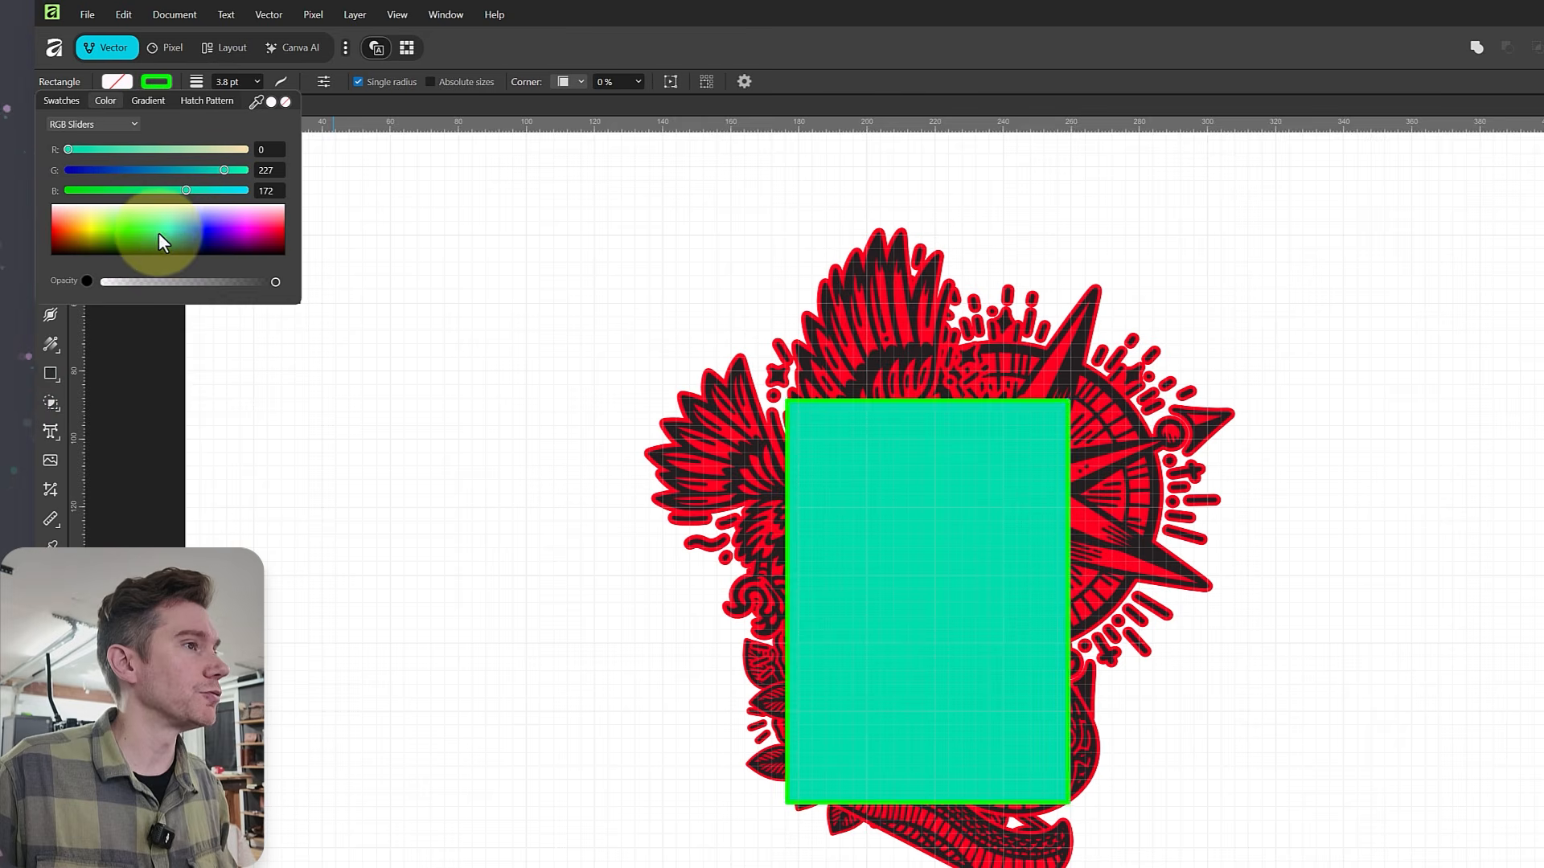
pyautogui.click(140, 234)
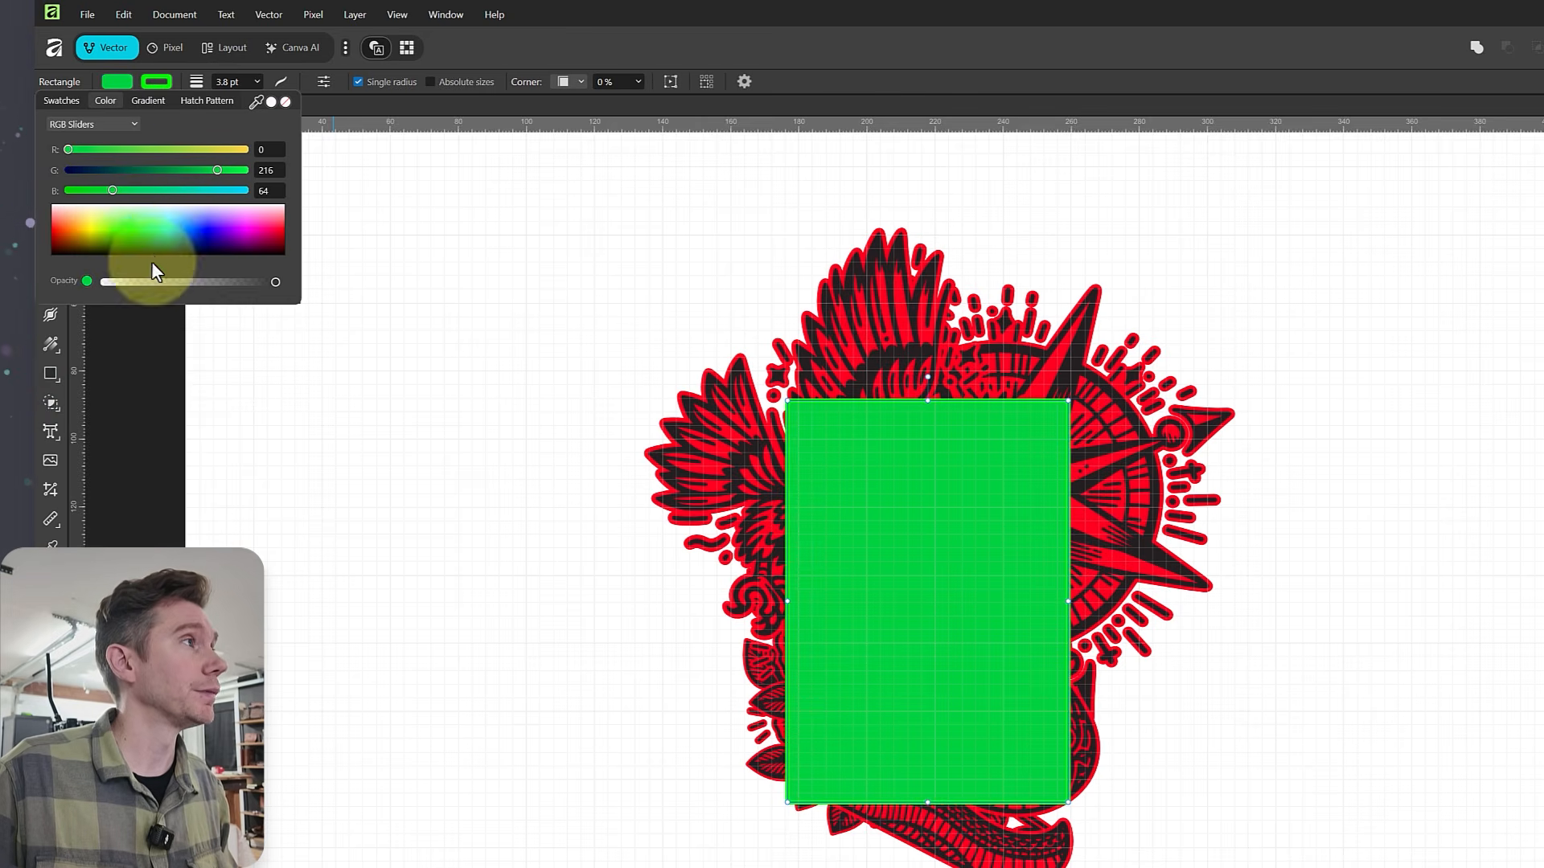
pyautogui.click(256, 81)
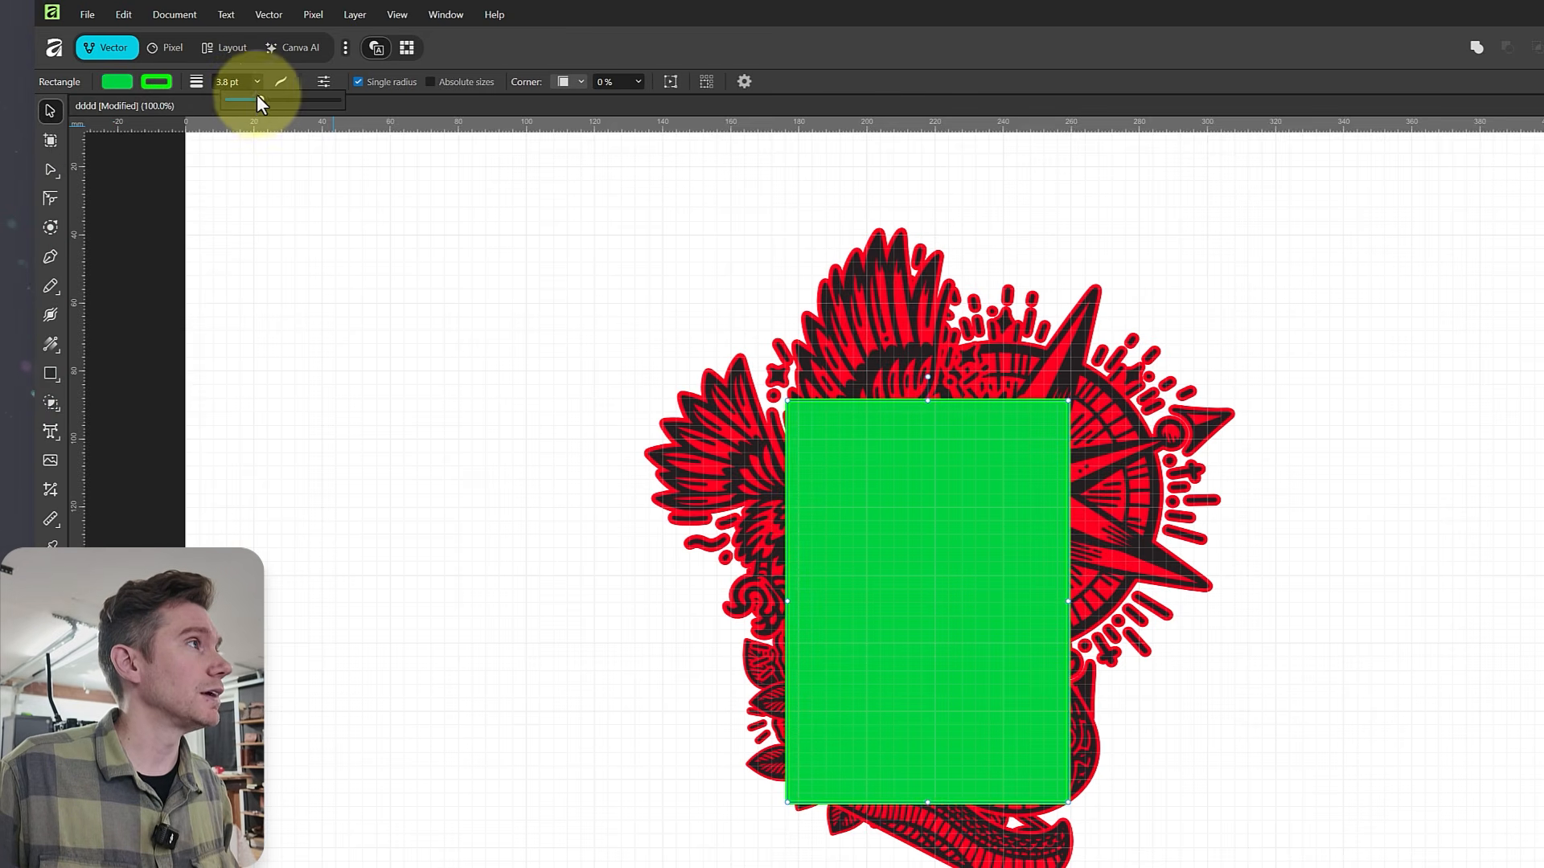
pyautogui.moveTo(258, 98); pyautogui.dragTo(206, 99)
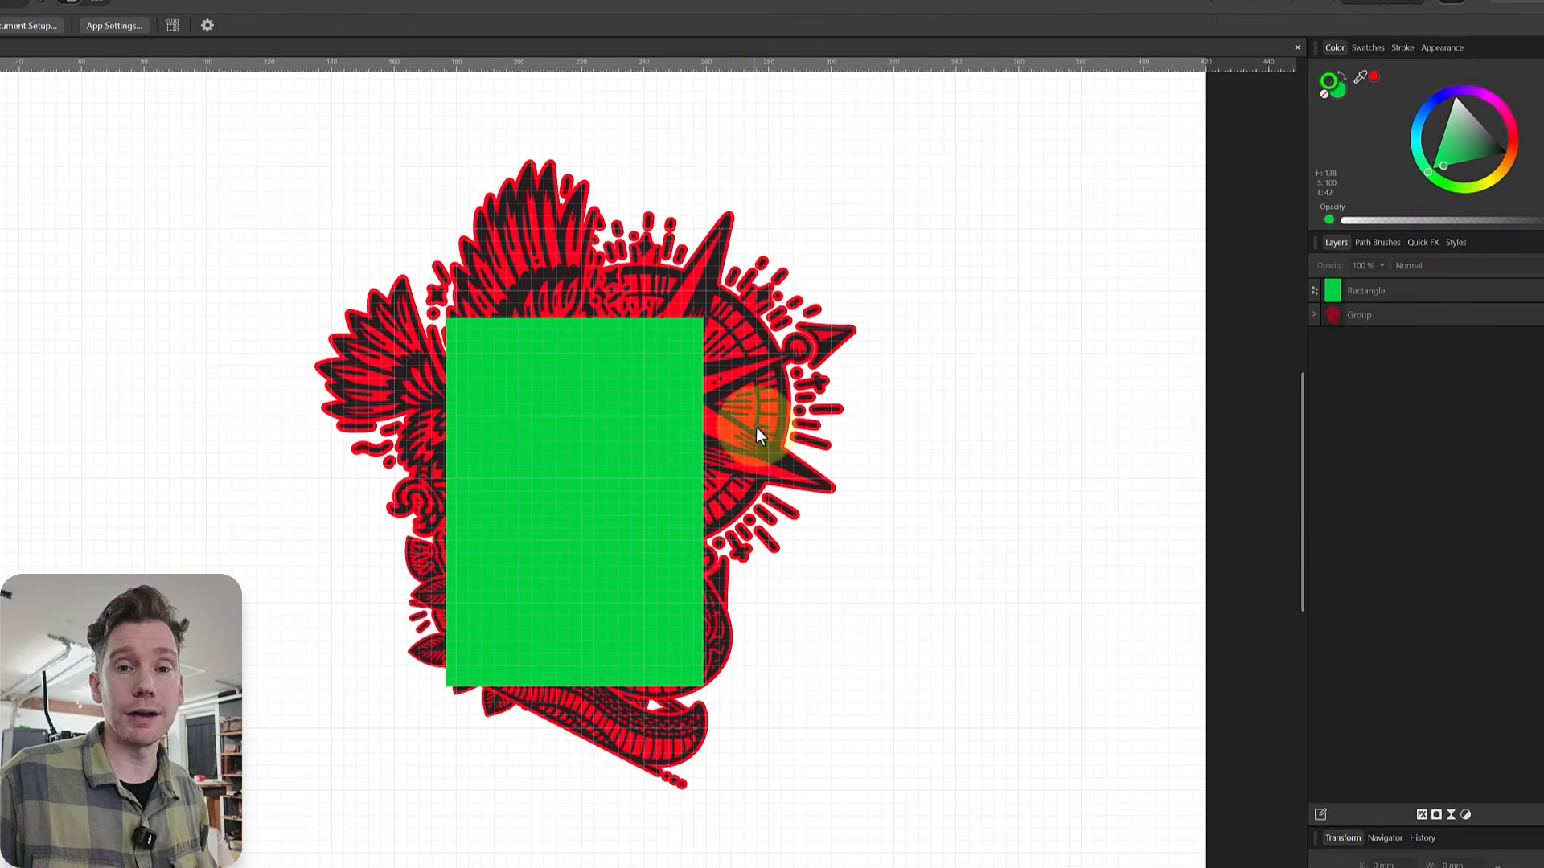
# - Turn the green rectangle into a clipping mask for the combined group, expand the group and nudge the mask slightly downward
pyautogui.click(1390, 296)
pyautogui.rightClick(1392, 291)
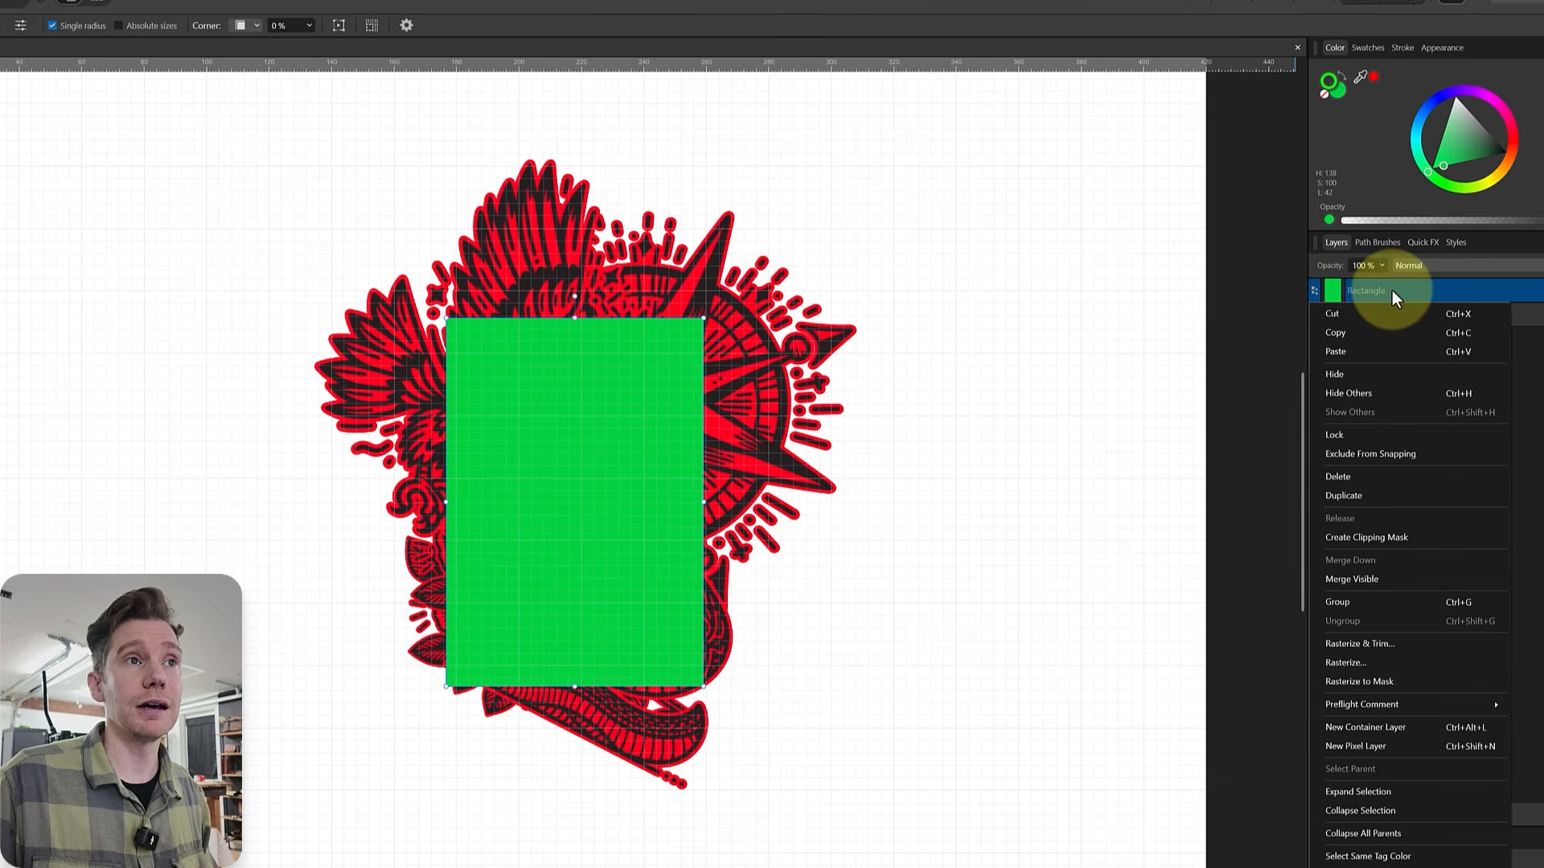
pyautogui.click(1390, 535)
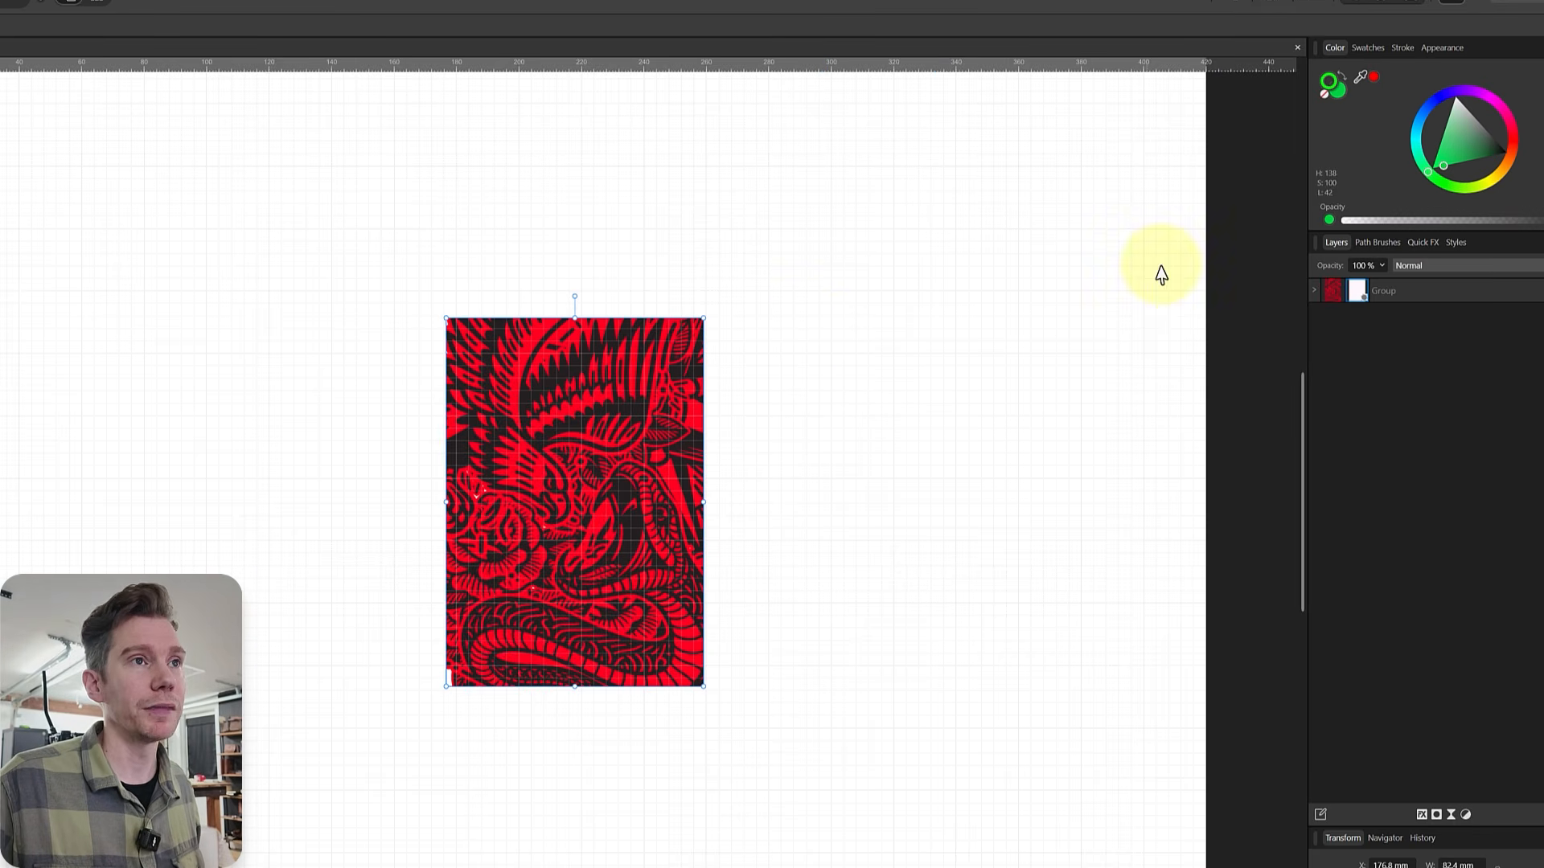
pyautogui.click(1313, 291)
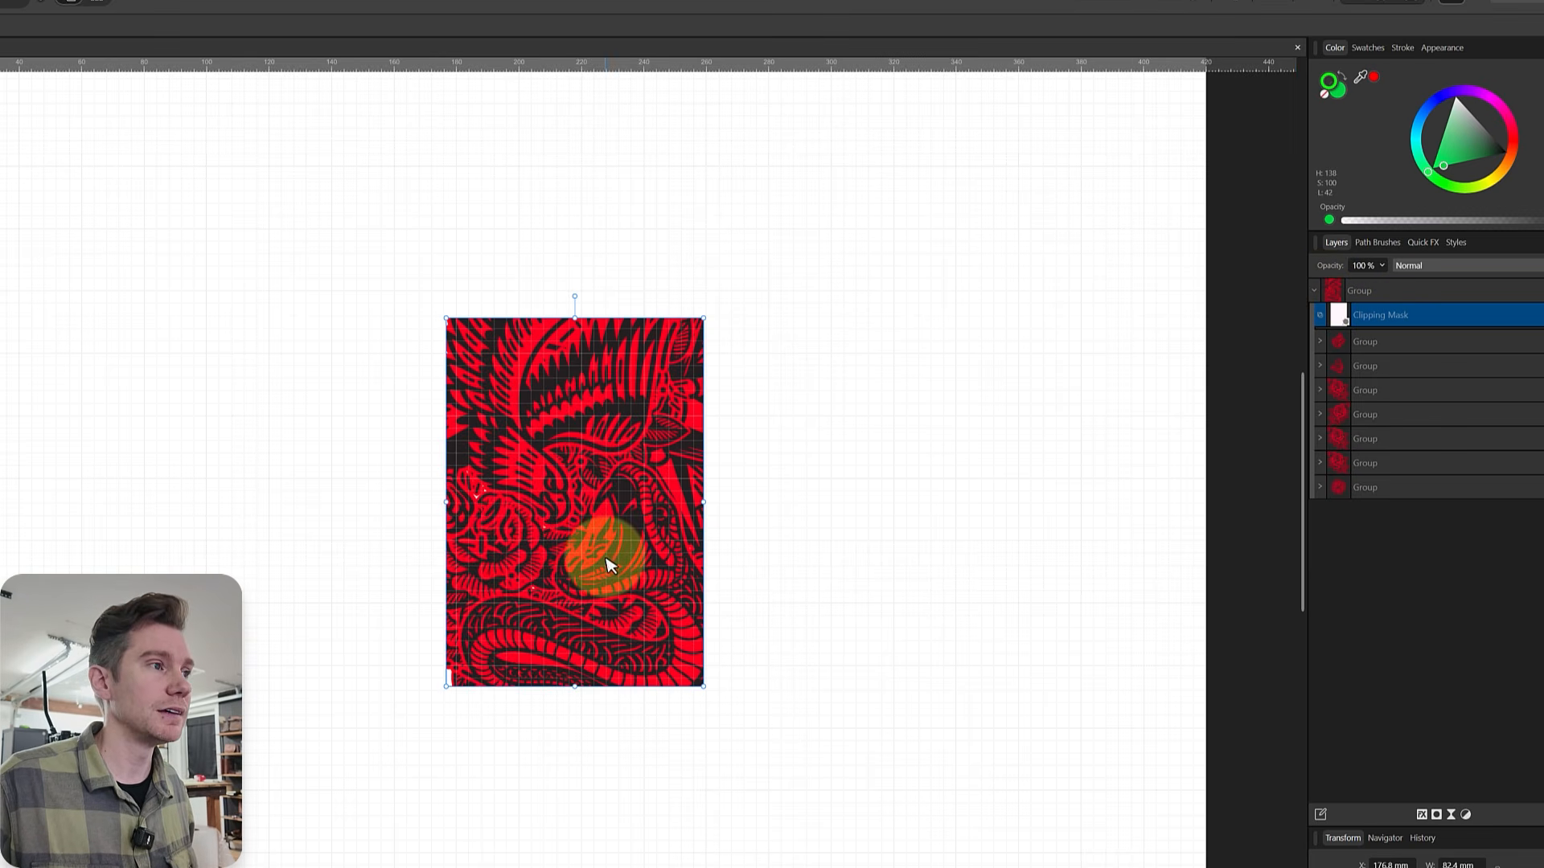
pyautogui.moveTo(607, 557)
pyautogui.mouseDown()
pyautogui.moveTo(577, 518)
pyautogui.moveTo(580, 544)
pyautogui.moveTo(617, 543)
pyautogui.moveTo(595, 537)
pyautogui.moveTo(598, 563)
pyautogui.moveTo(610, 556)
pyautogui.mouseUp()
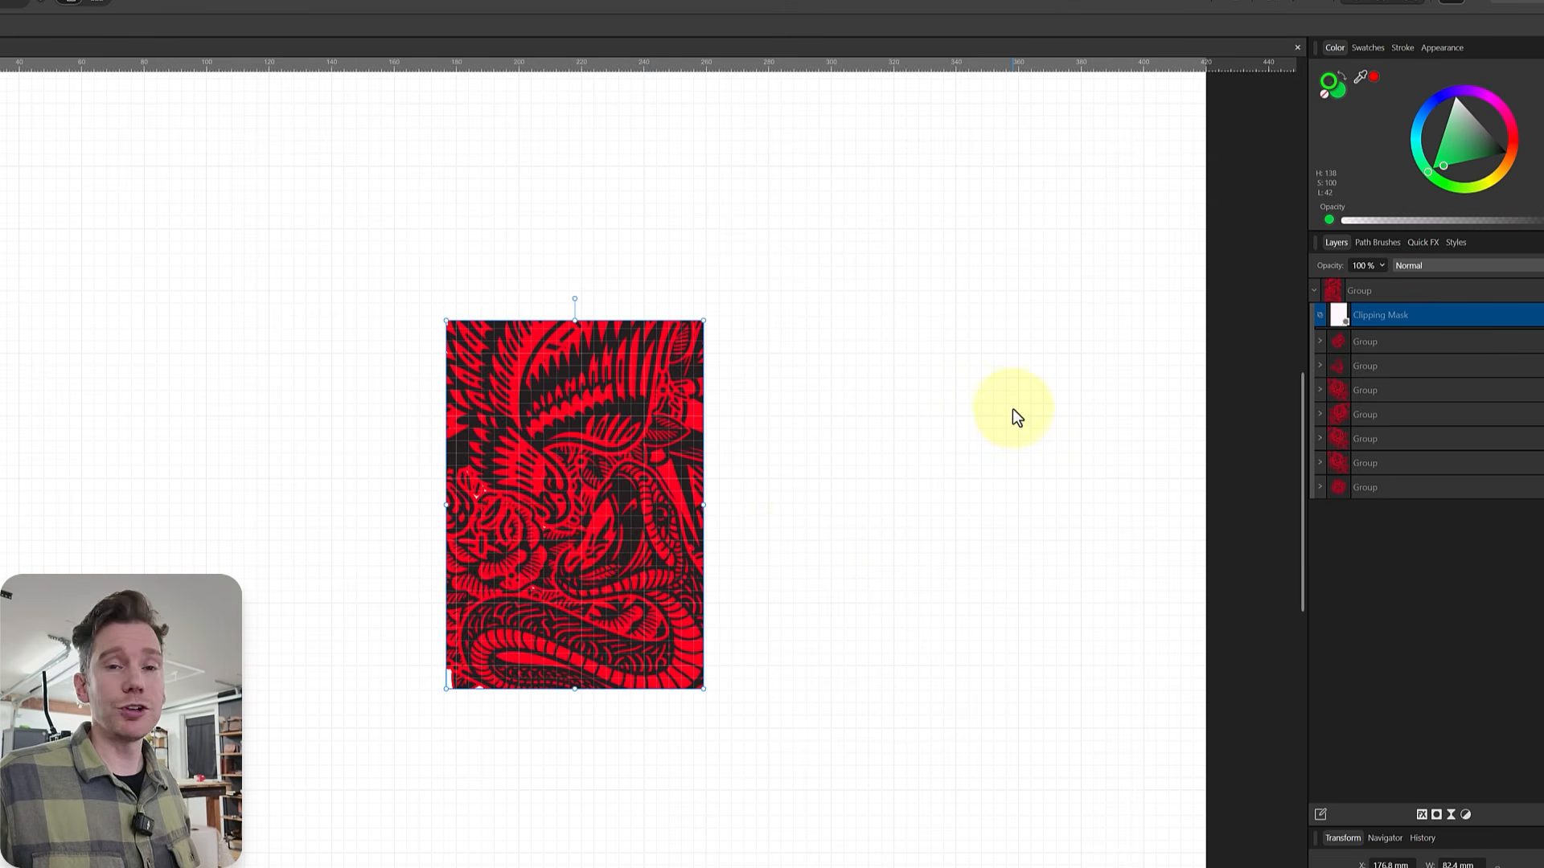
# - Release the clipping mask, remove the rectangle's fill and give it a thin green stroke again
pyautogui.rightClick(1402, 314)
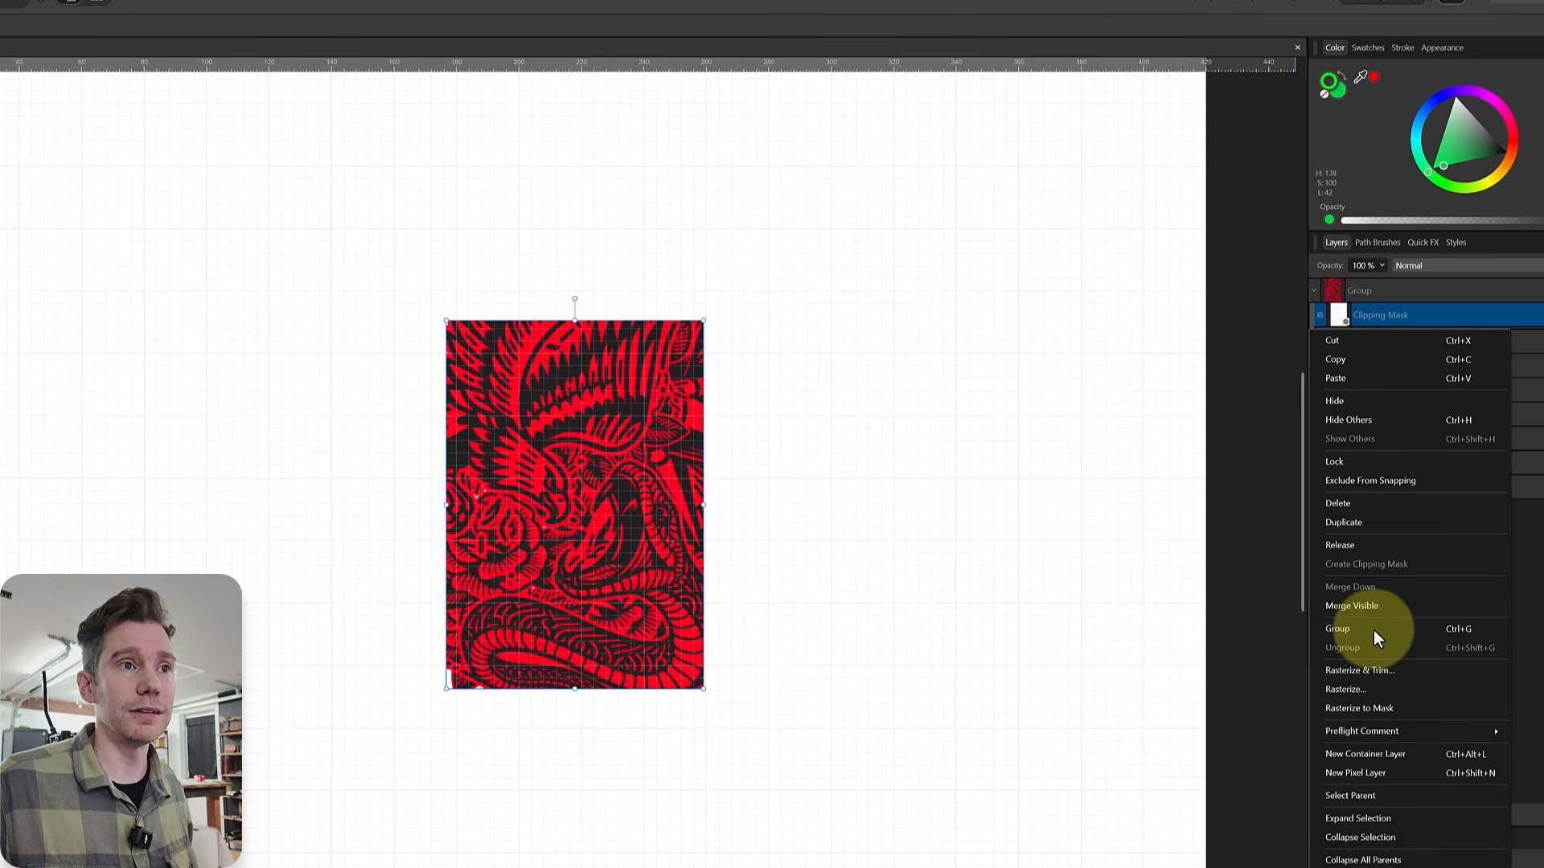
pyautogui.click(1367, 543)
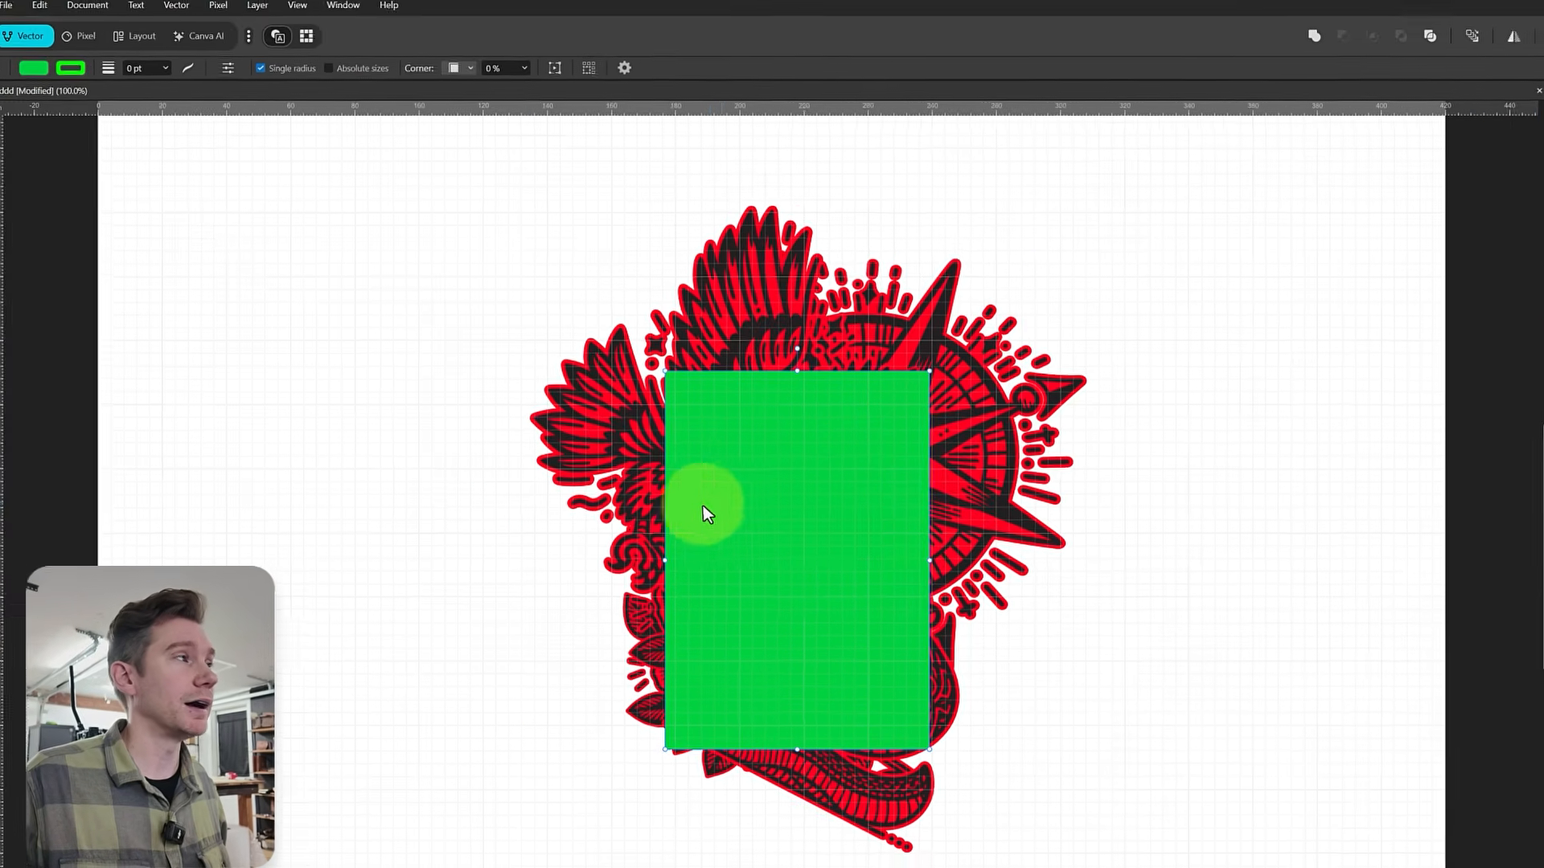
pyautogui.click(33, 69)
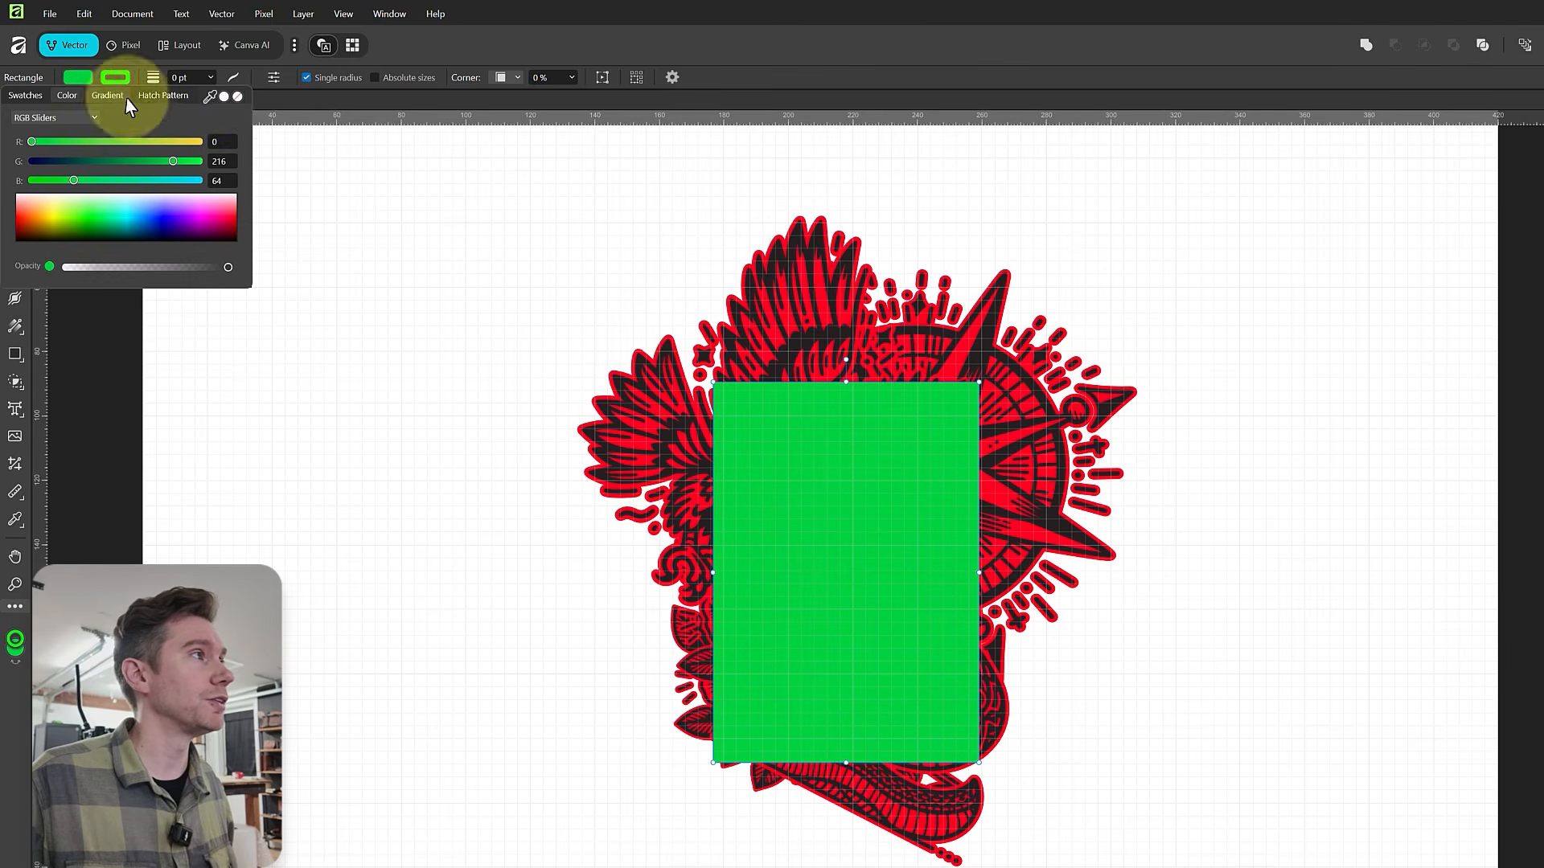
pyautogui.click(236, 98)
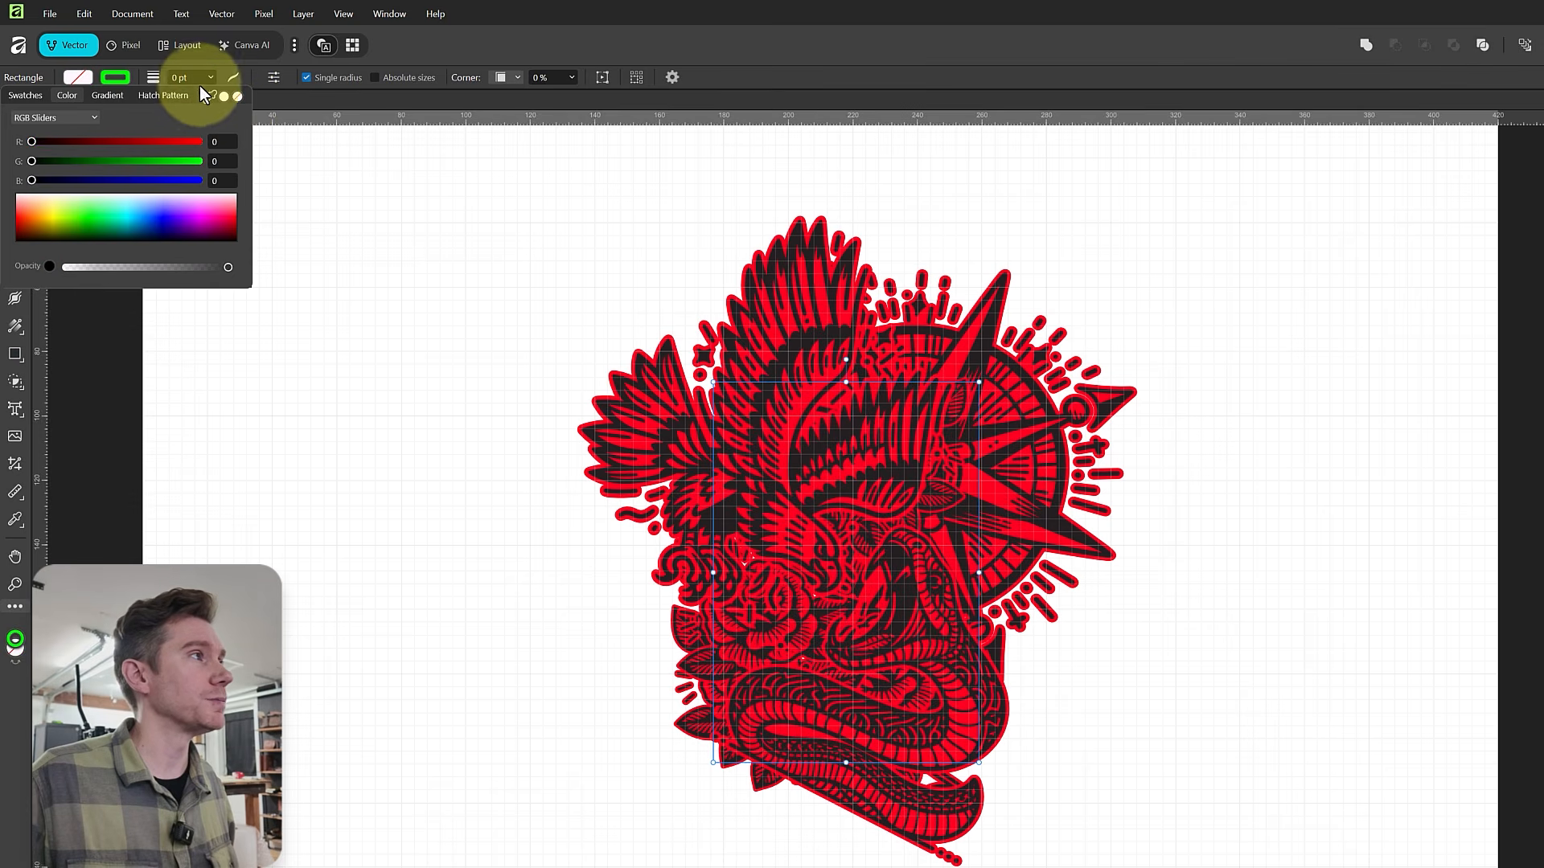
pyautogui.click(210, 76)
pyautogui.click(207, 79)
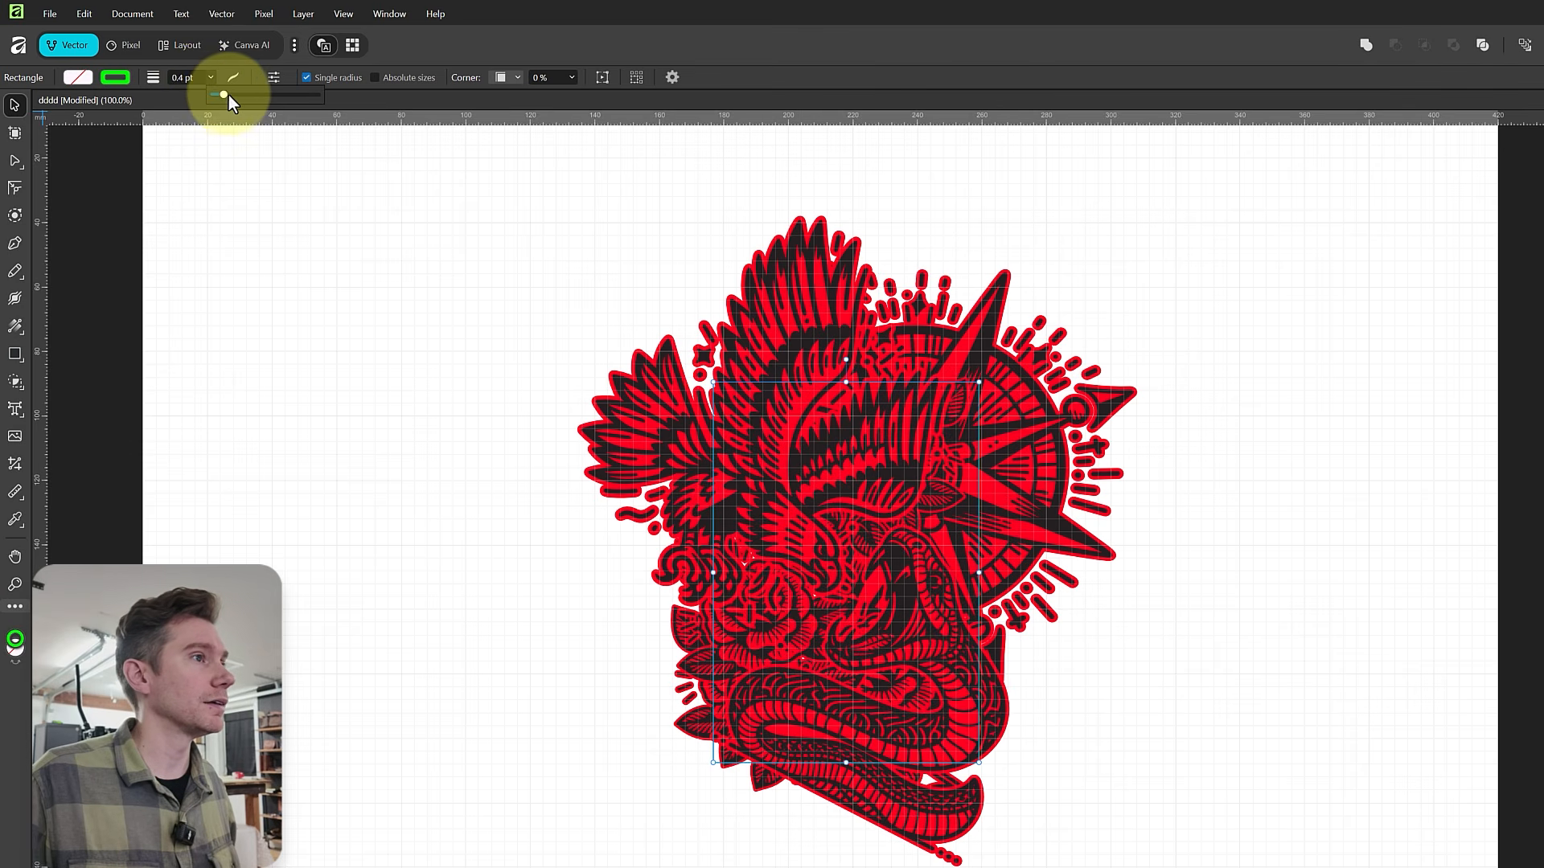
pyautogui.moveTo(235, 94); pyautogui.dragTo(241, 94)
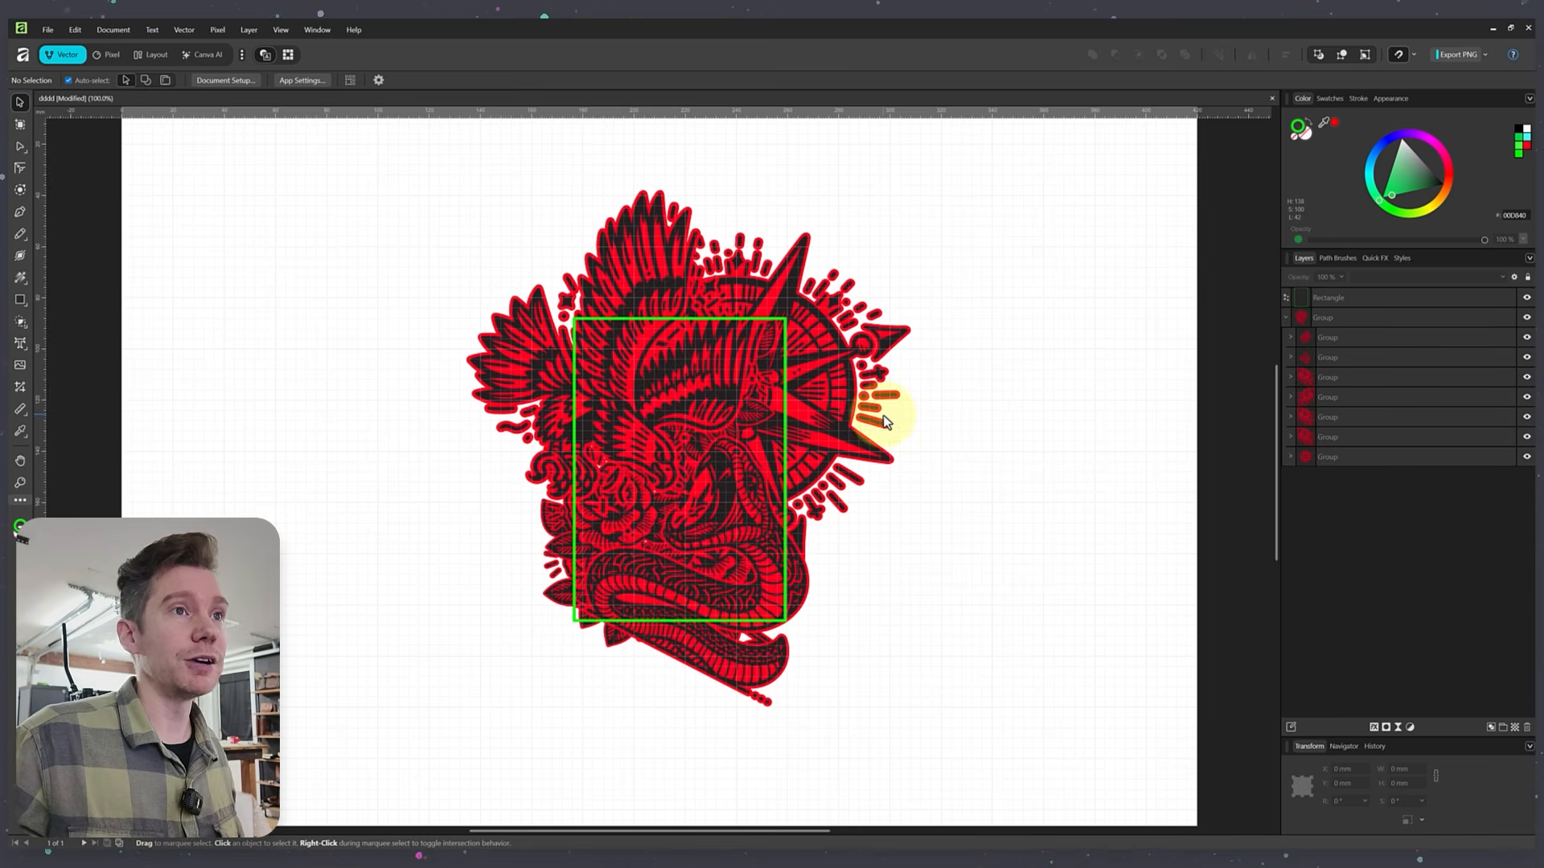
# - Ungroup the combined design into its separate eagle, snake, rose and compass groups
pyautogui.click(1333, 319)
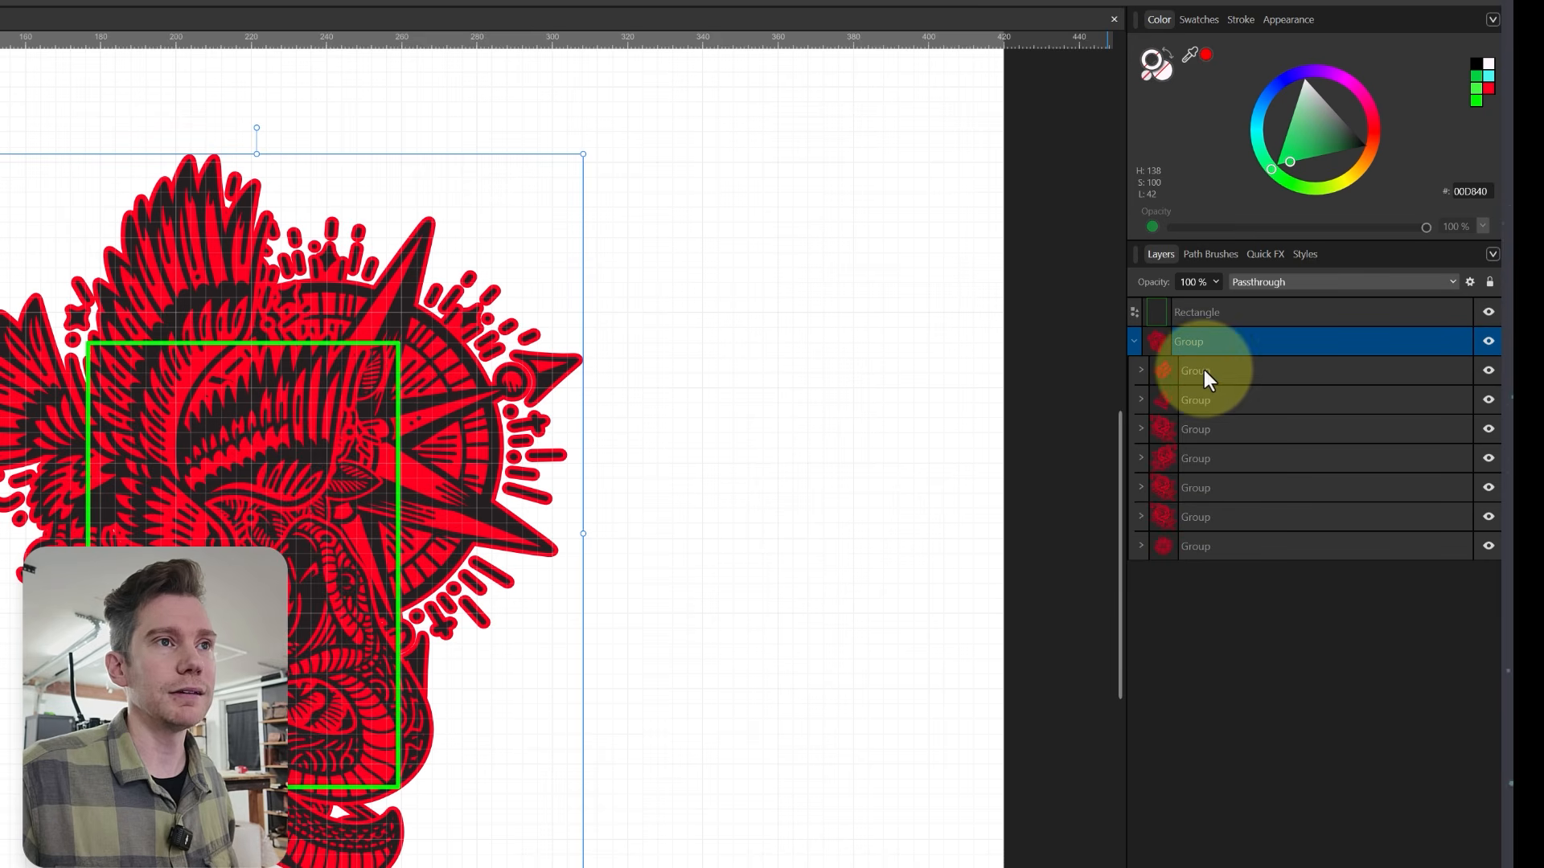
pyautogui.rightClick(1205, 342)
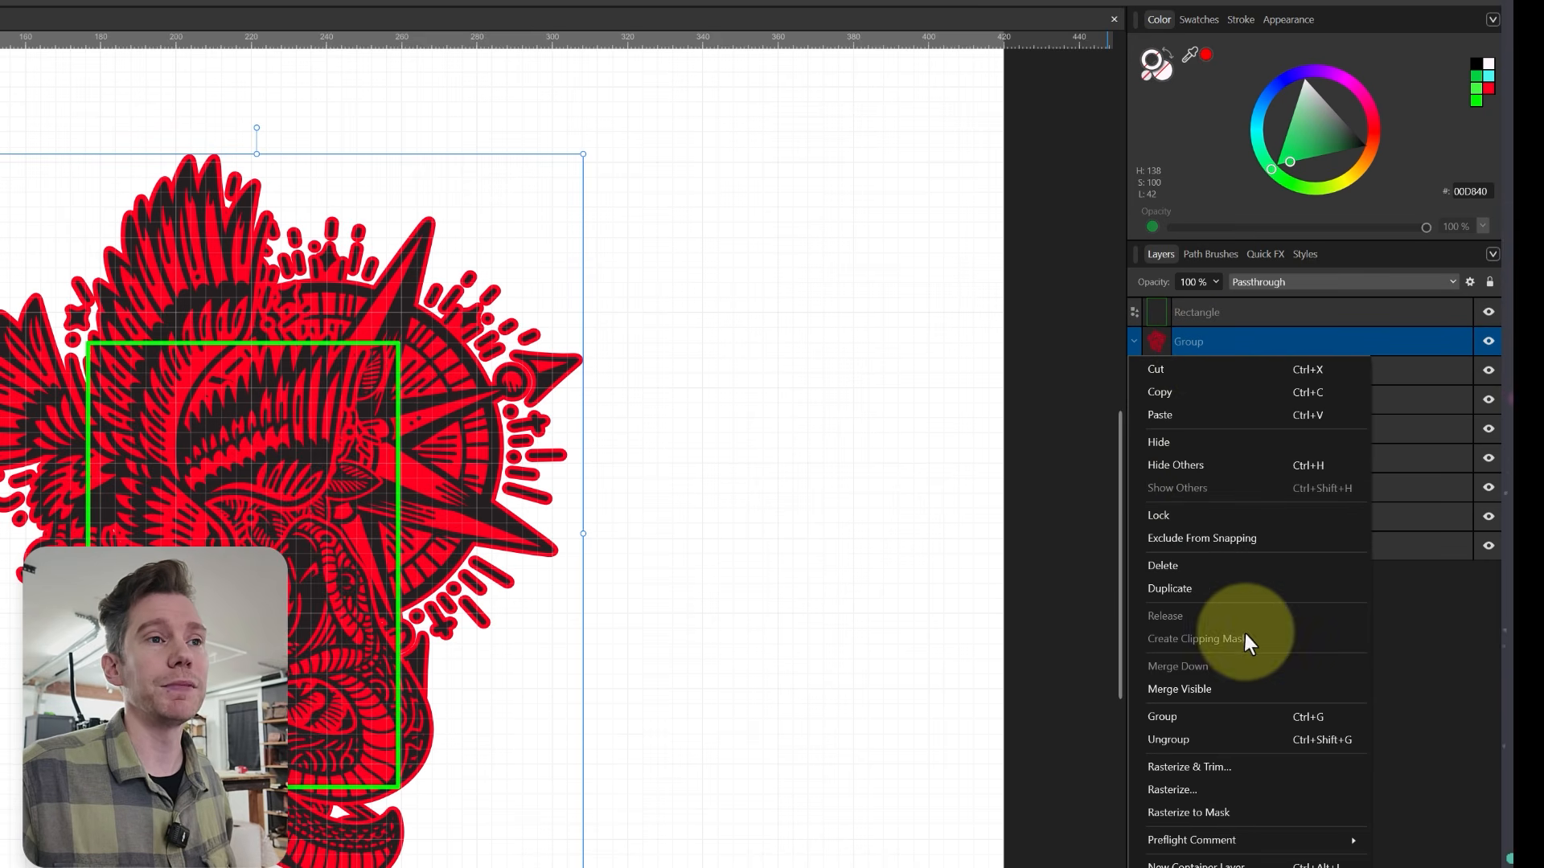
pyautogui.click(1247, 736)
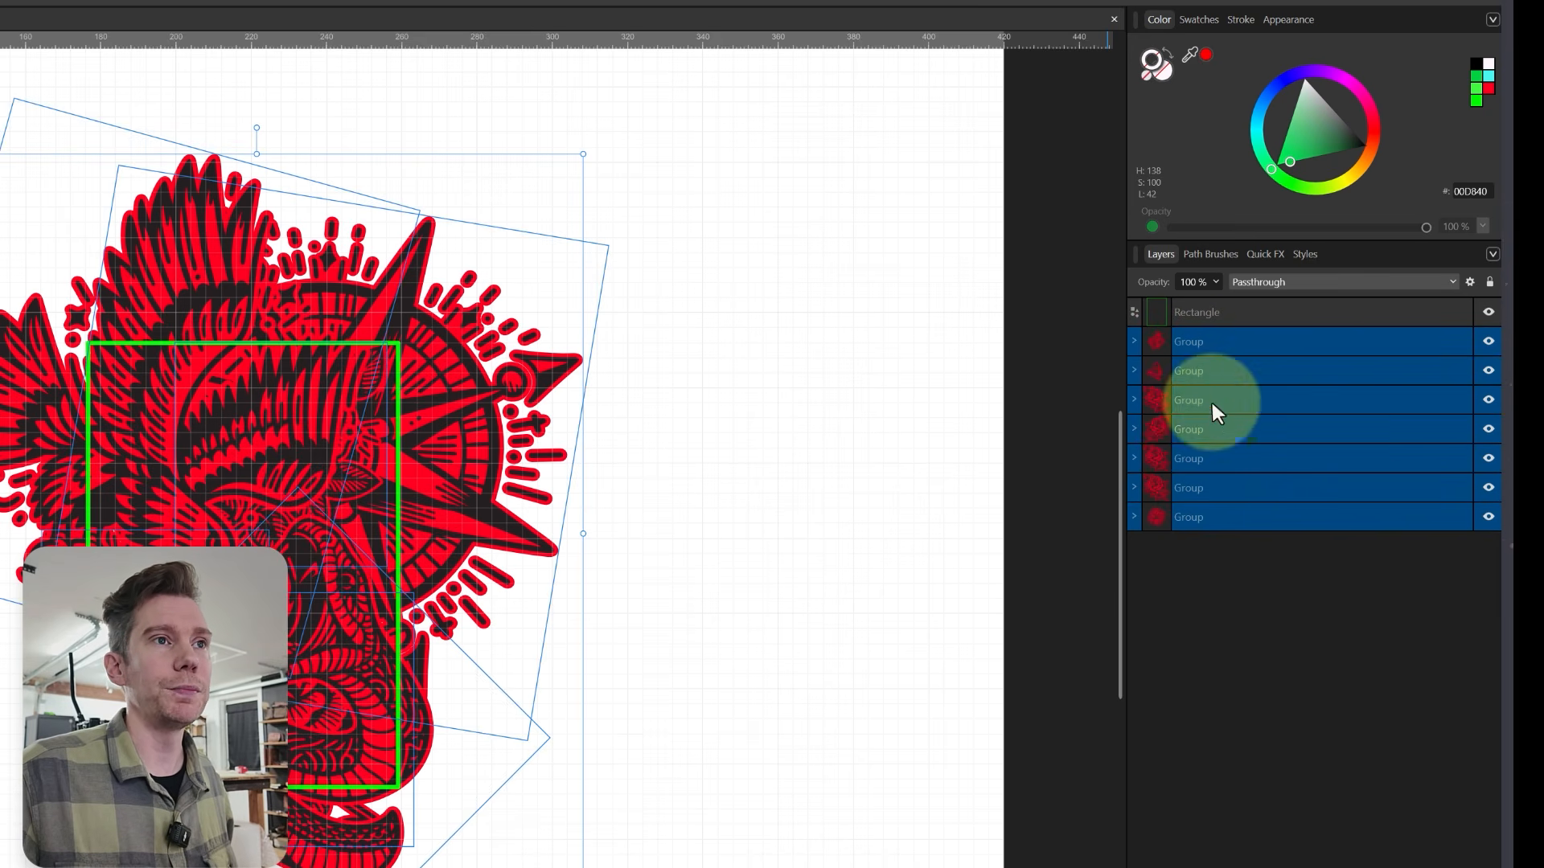
pyautogui.click(1251, 600)
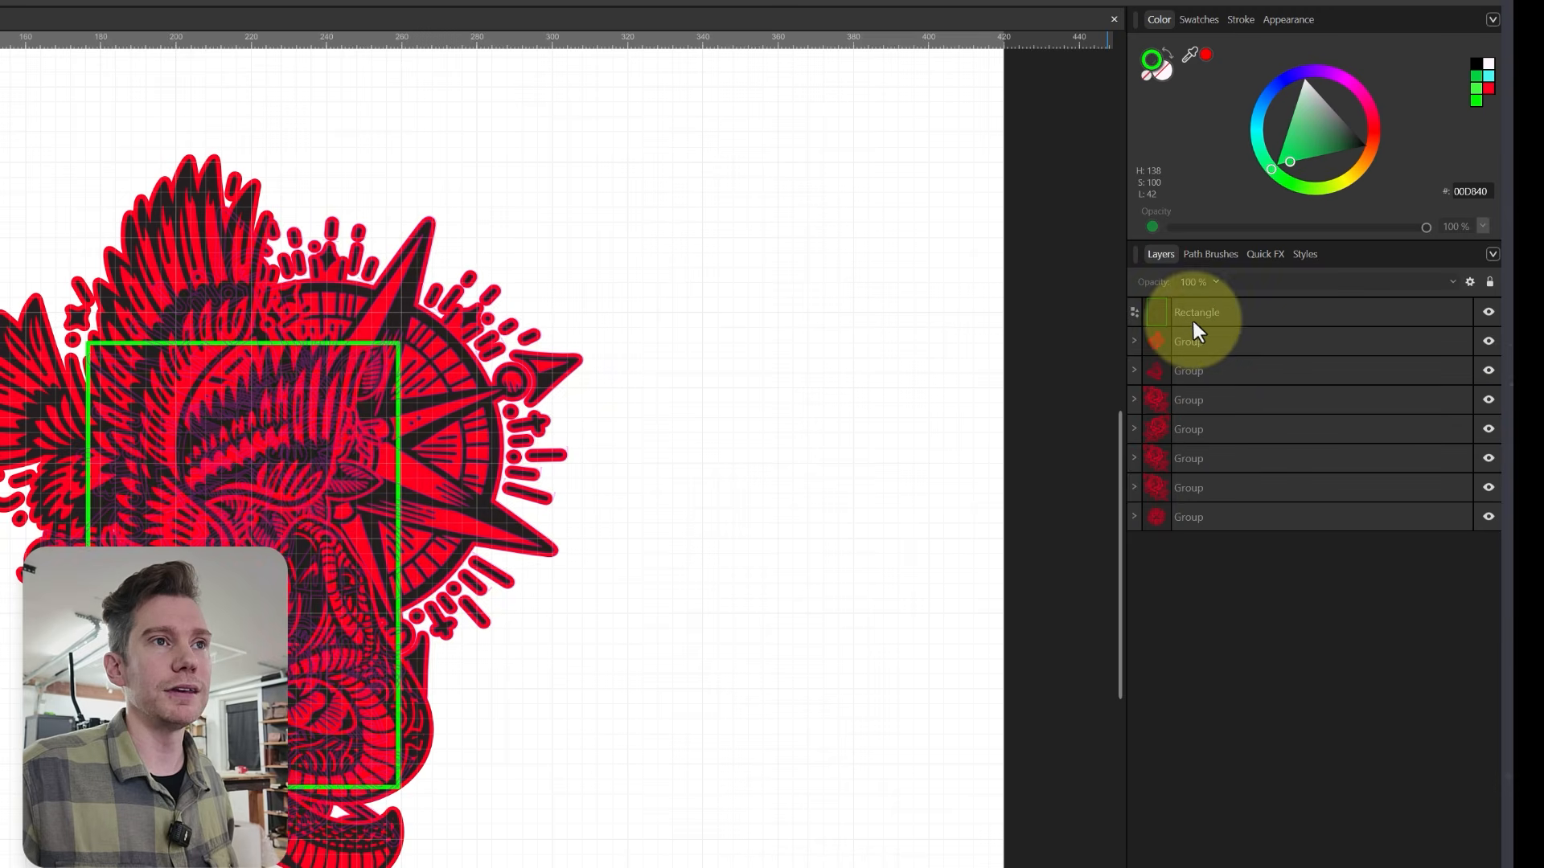
# - Ungroup all seven design groups together so that only their individual curves remain beneath the rectangle
pyautogui.click(1193, 341)
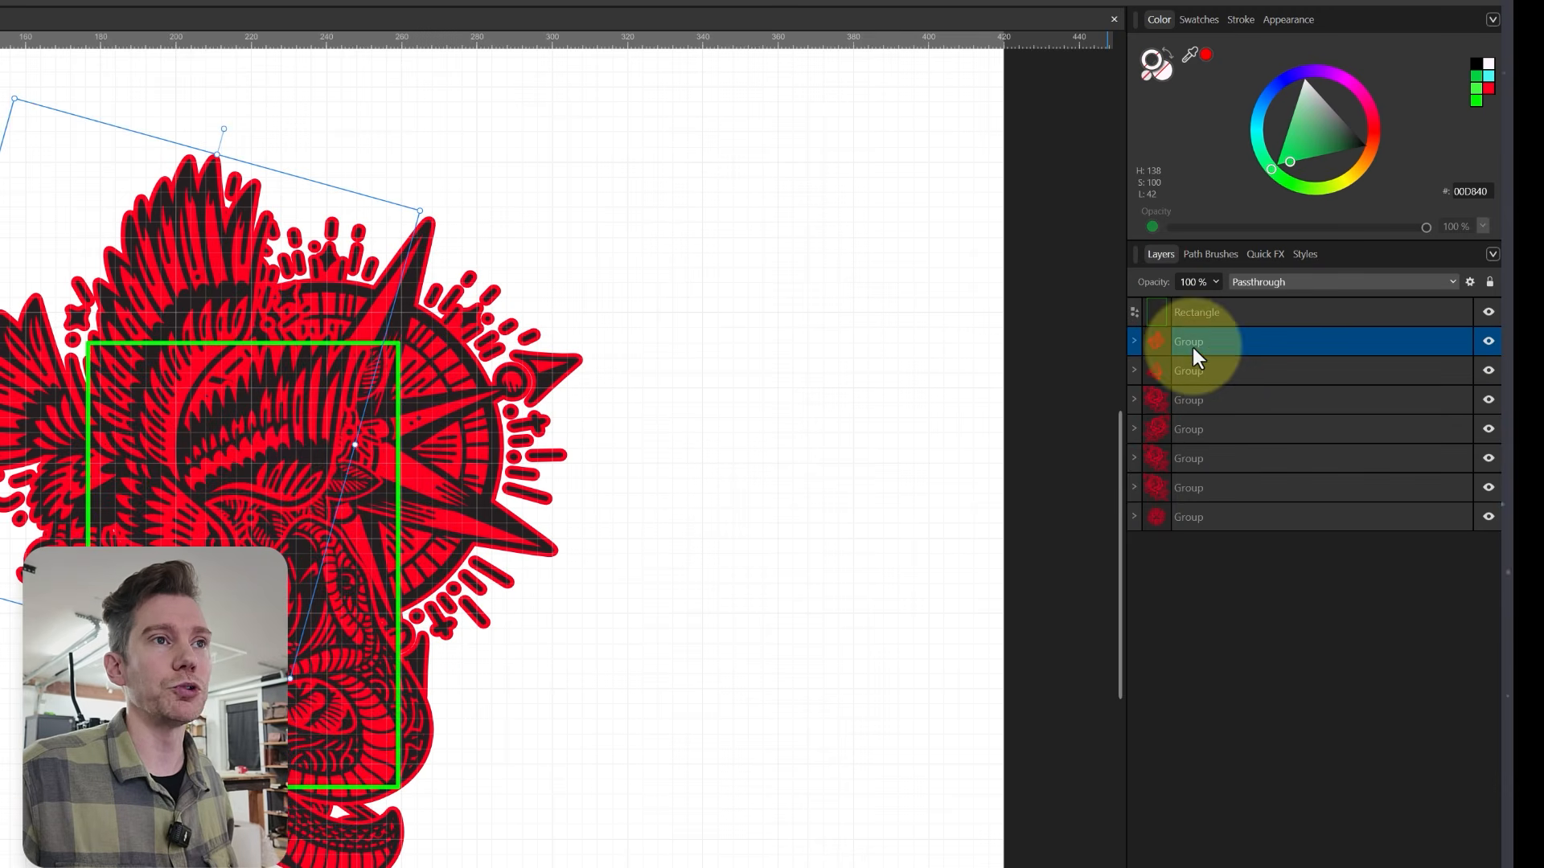
pyautogui.keyDown('shift'); pyautogui.click(1219, 518); pyautogui.keyUp('shift')
pyautogui.rightClick(1210, 442)
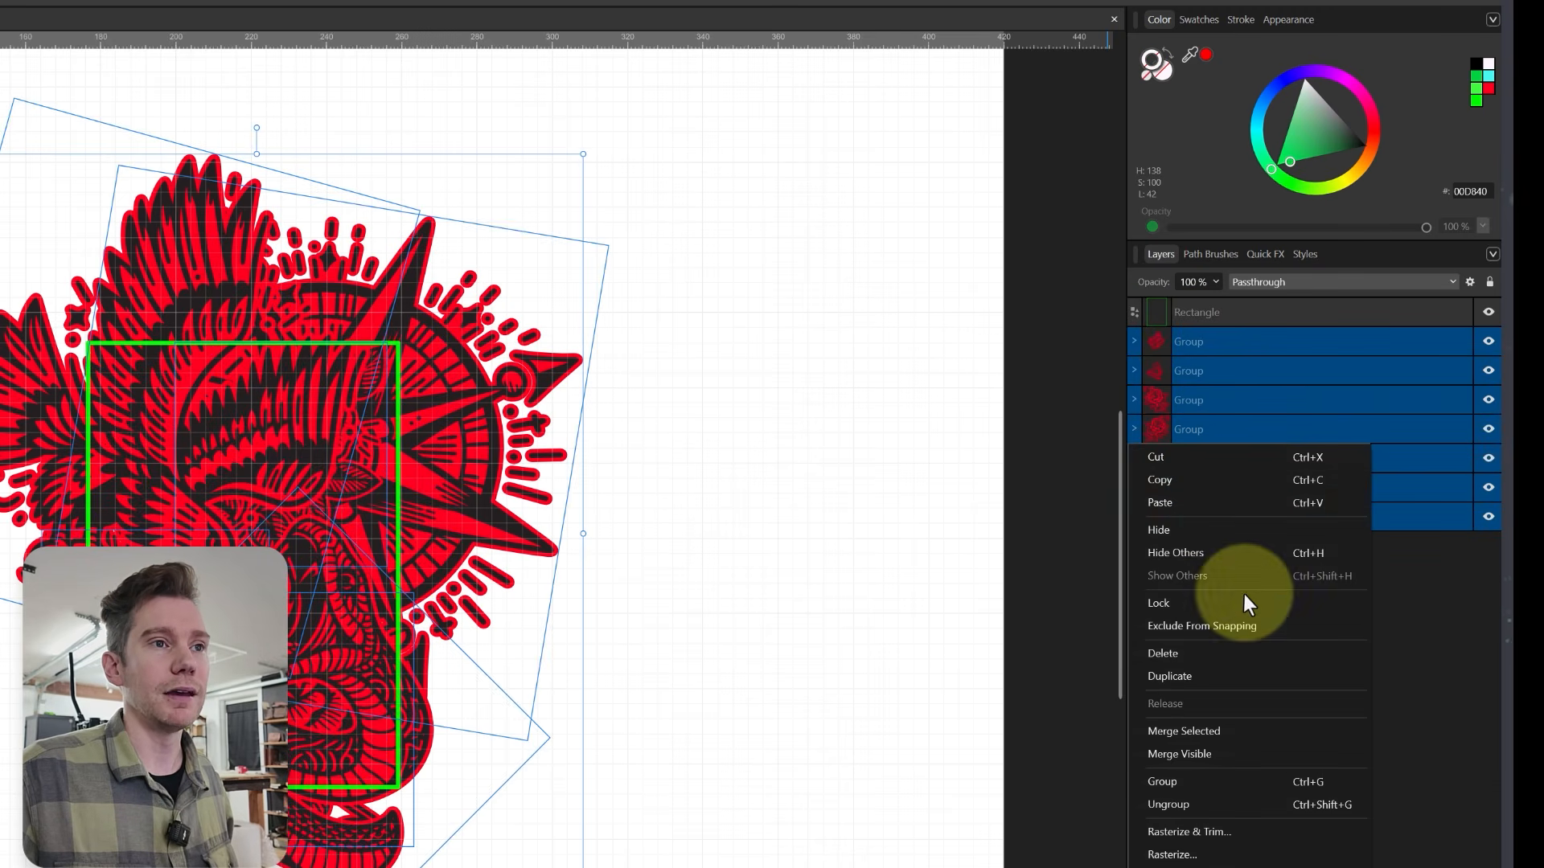
pyautogui.click(1245, 804)
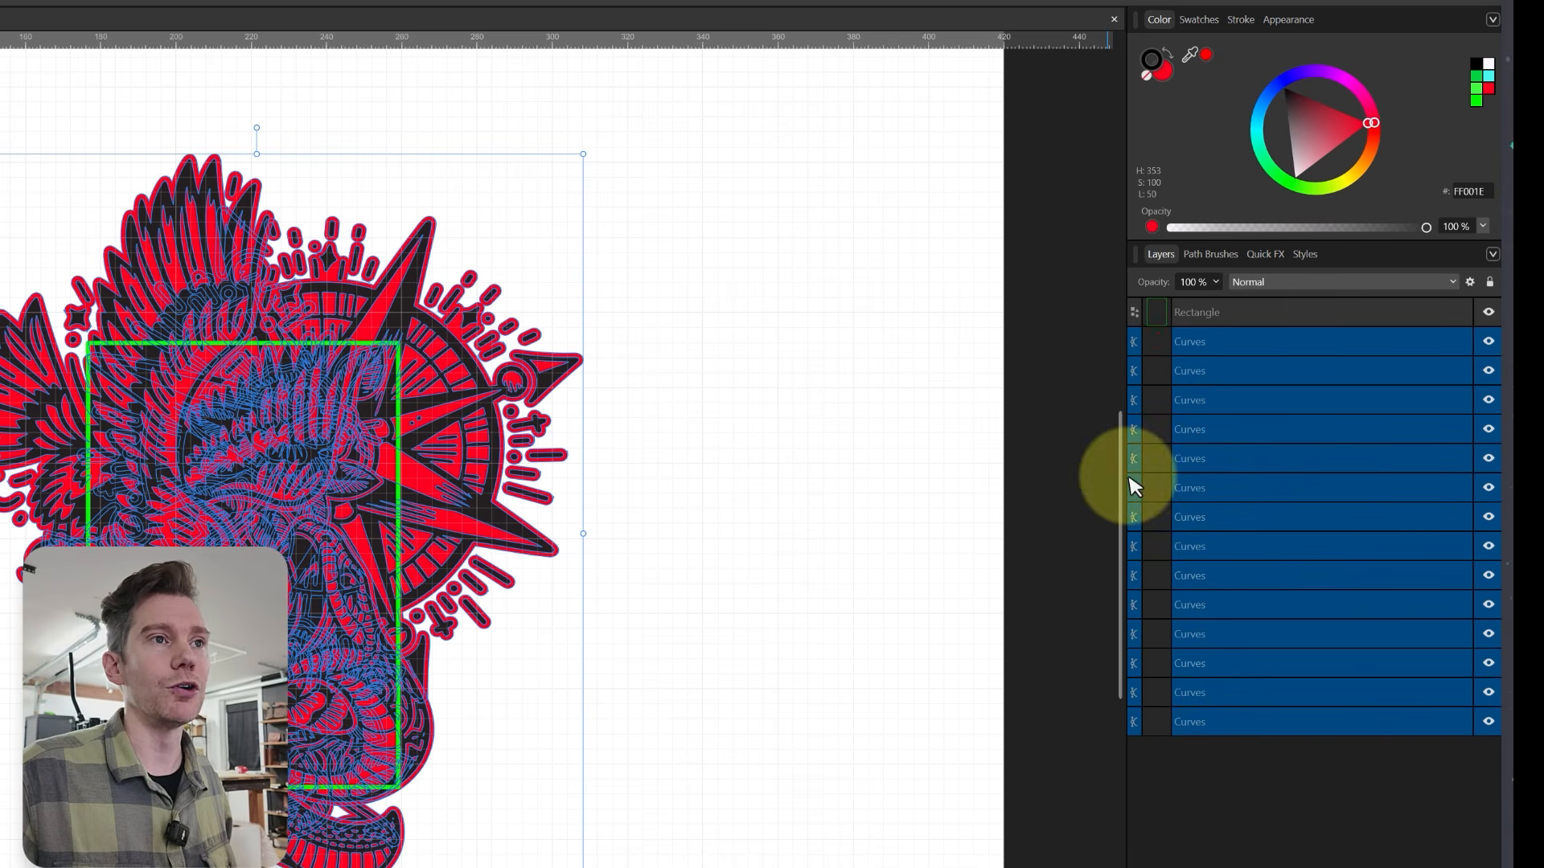
# - Lock the green rectangle layer above the design curves
pyautogui.click(1205, 346)
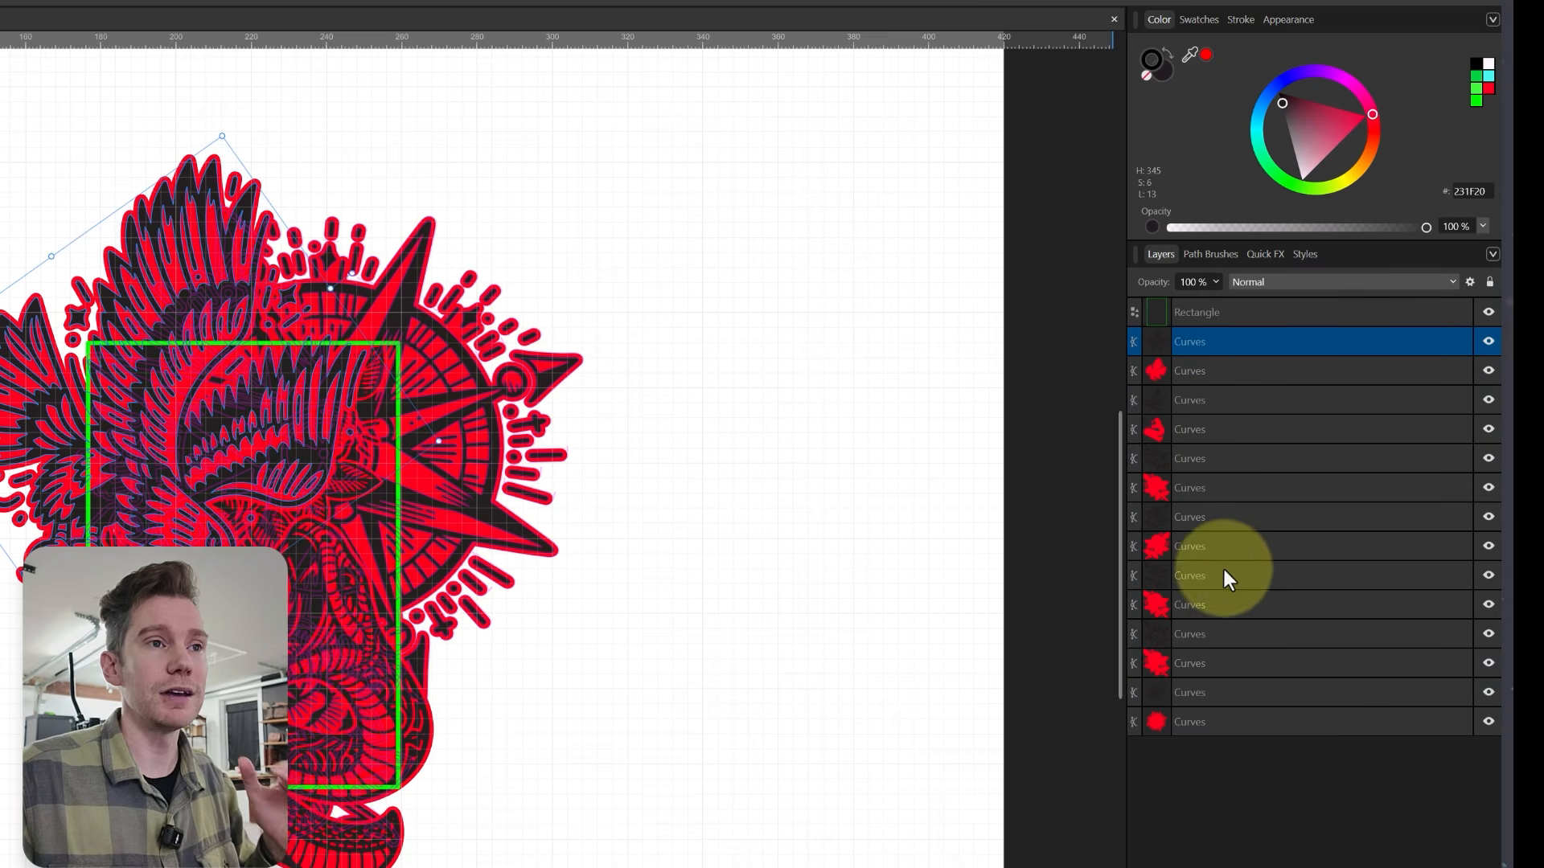
pyautogui.click(1262, 317)
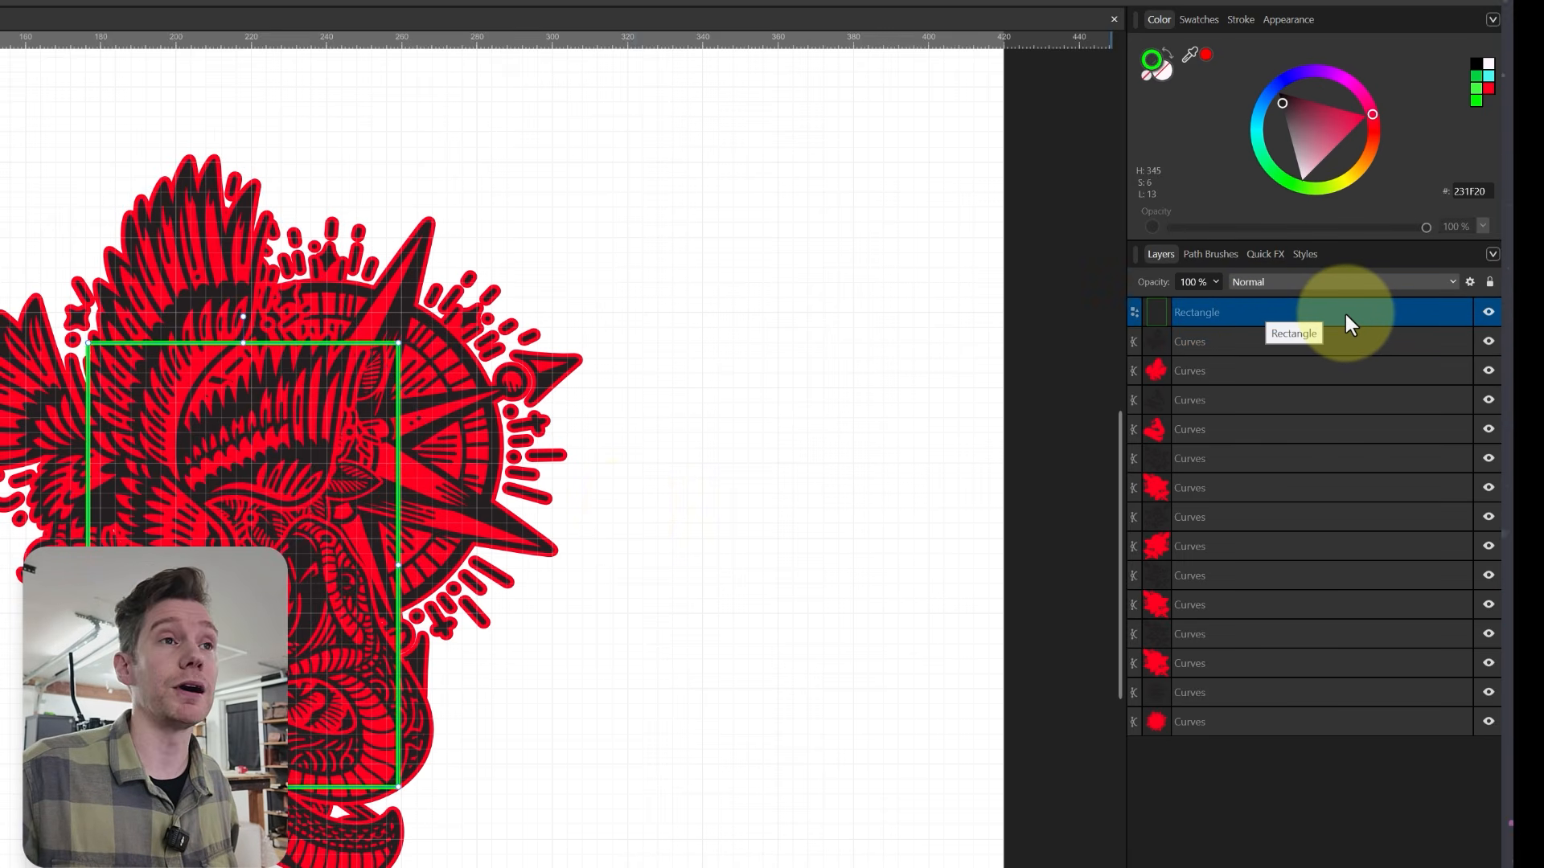
pyautogui.click(1487, 282)
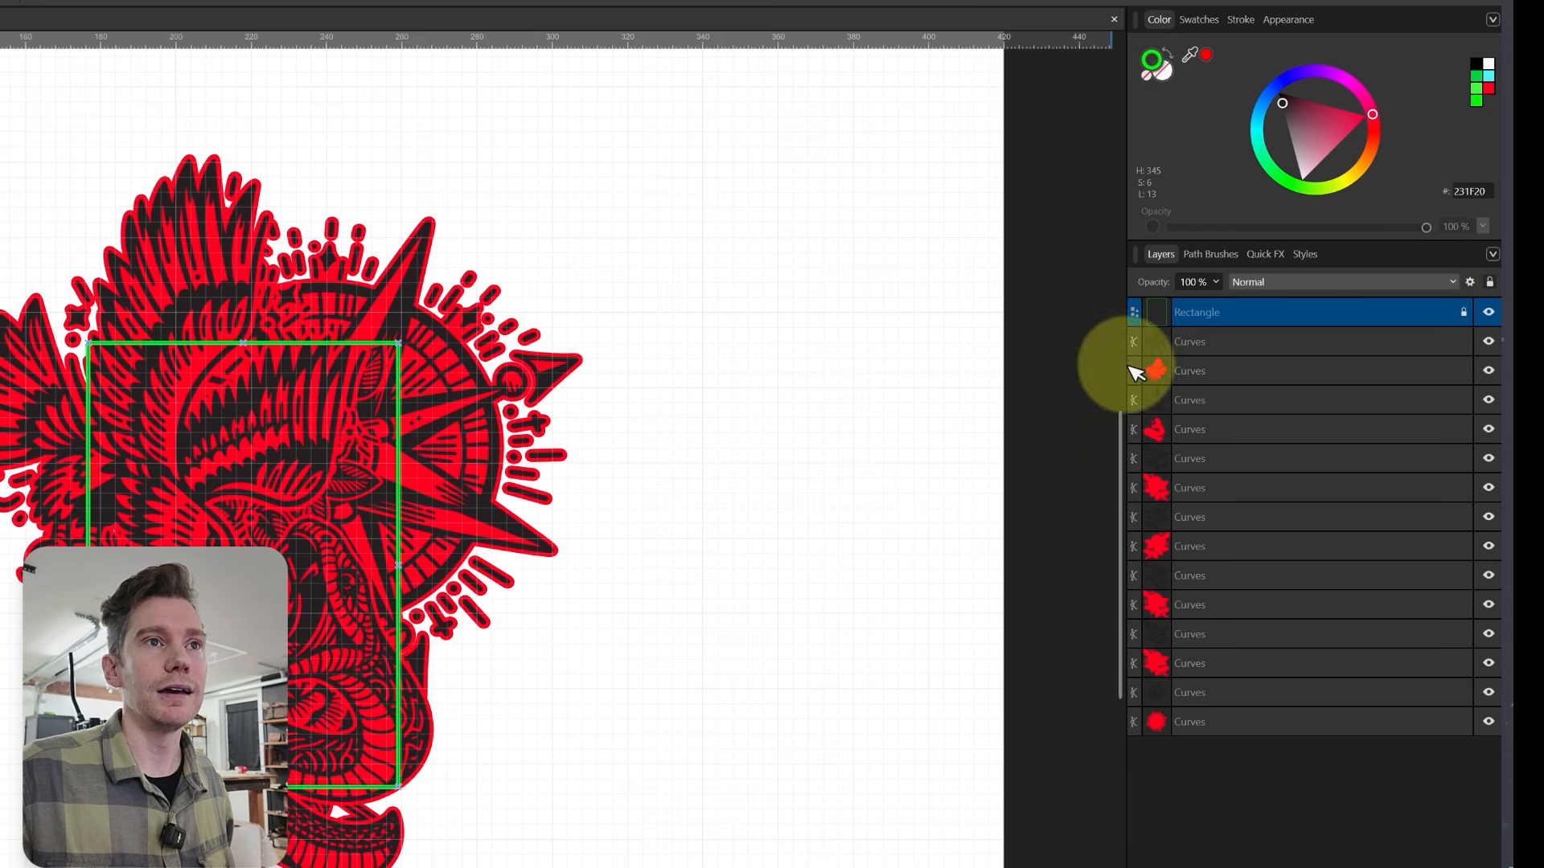
# - Select all fourteen design curves beneath the locked rectangle and expand their strokes
pyautogui.click(543, 399)
pyautogui.moveTo(0, 84); pyautogui.dragTo(824, 867)
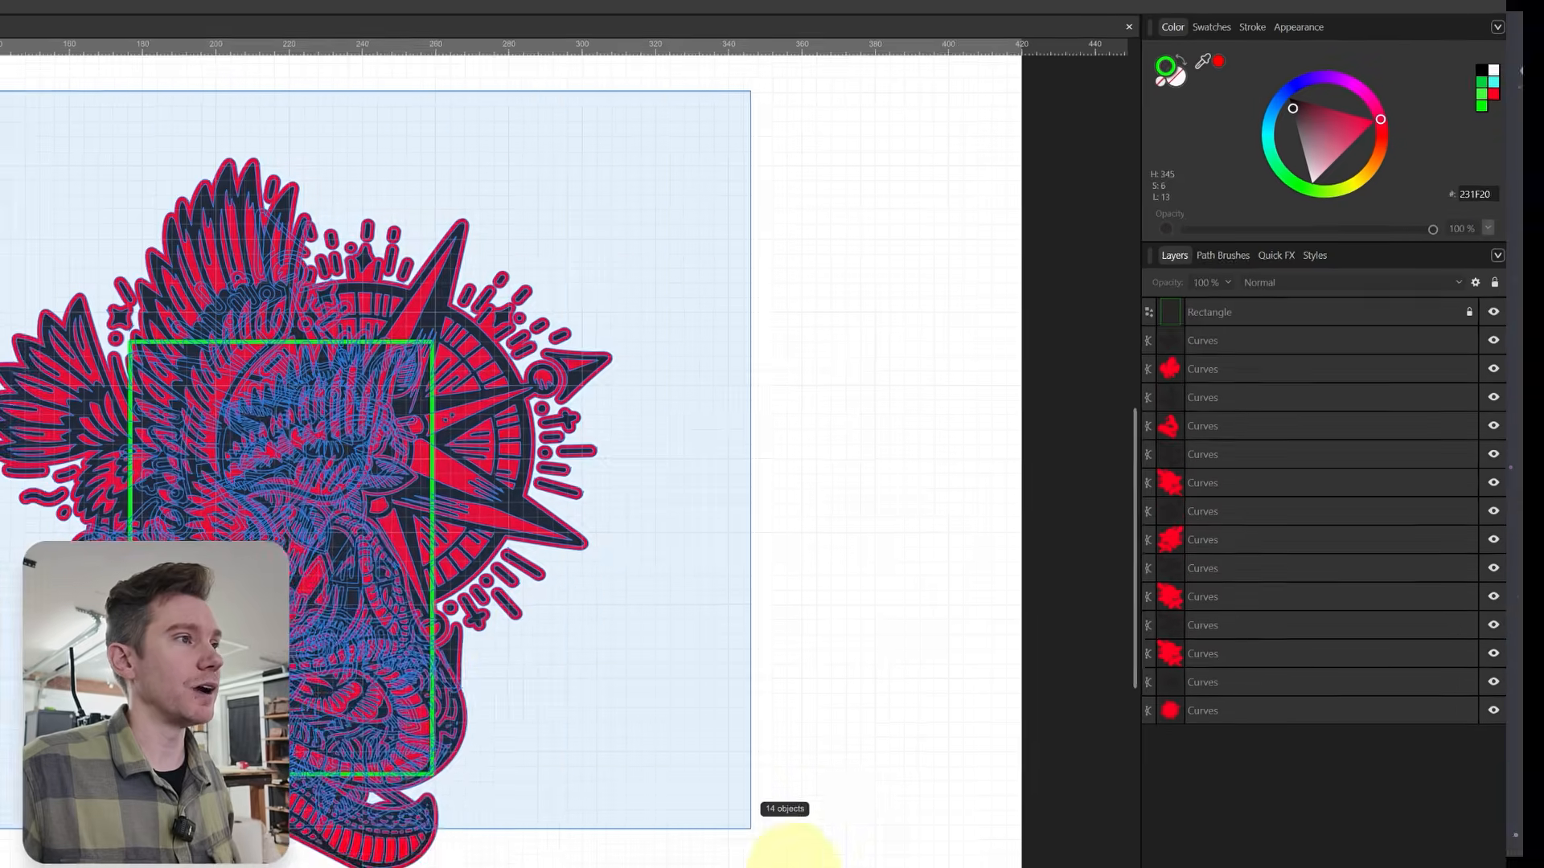
pyautogui.moveTo(1033, 819); pyautogui.dragTo(1028, 811)
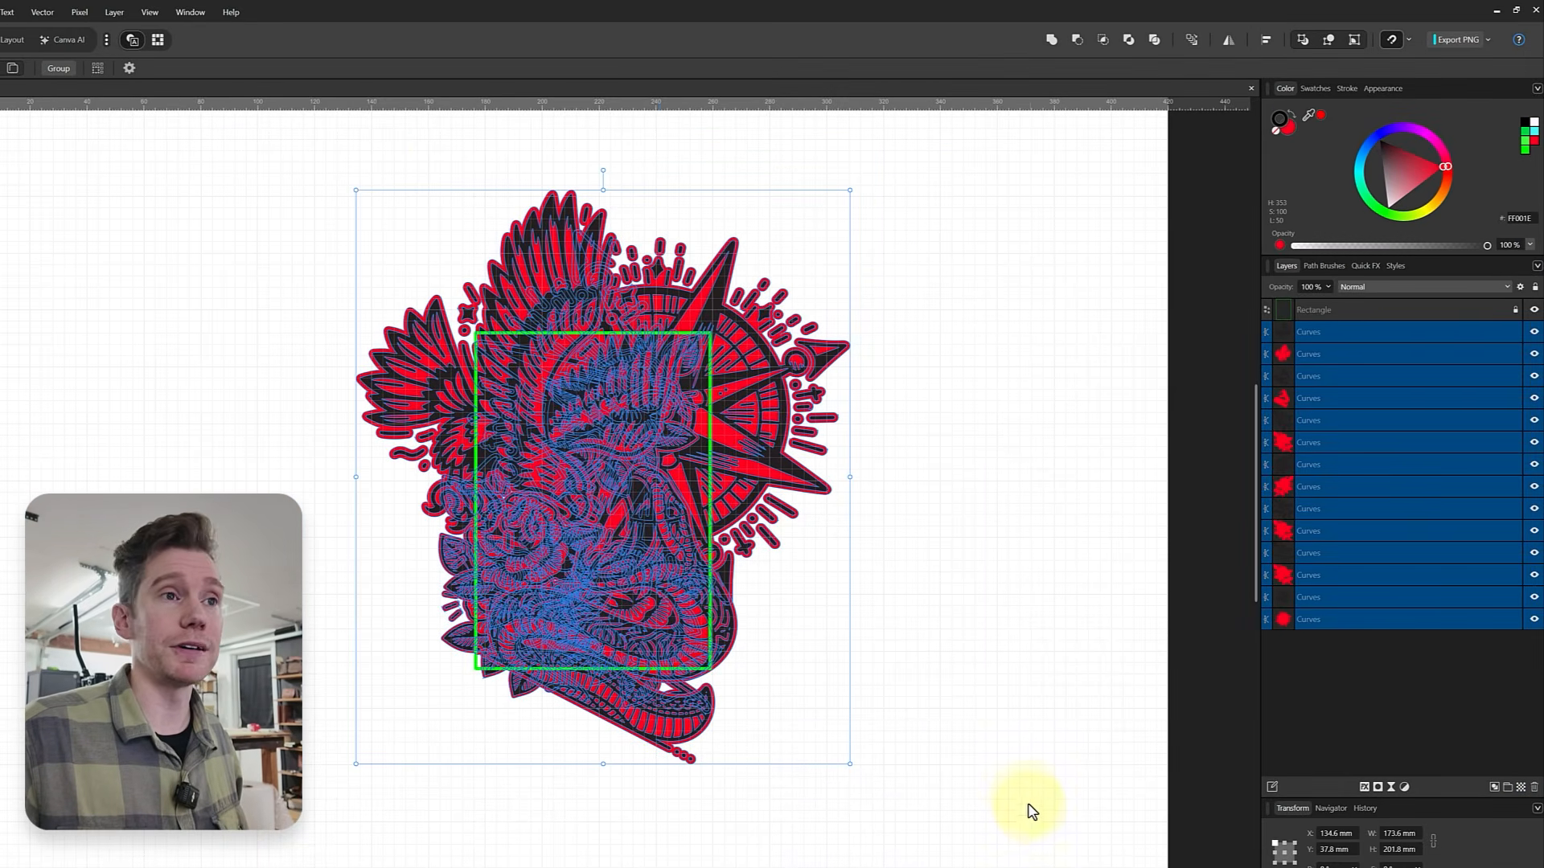
pyautogui.rightClick(603, 402)
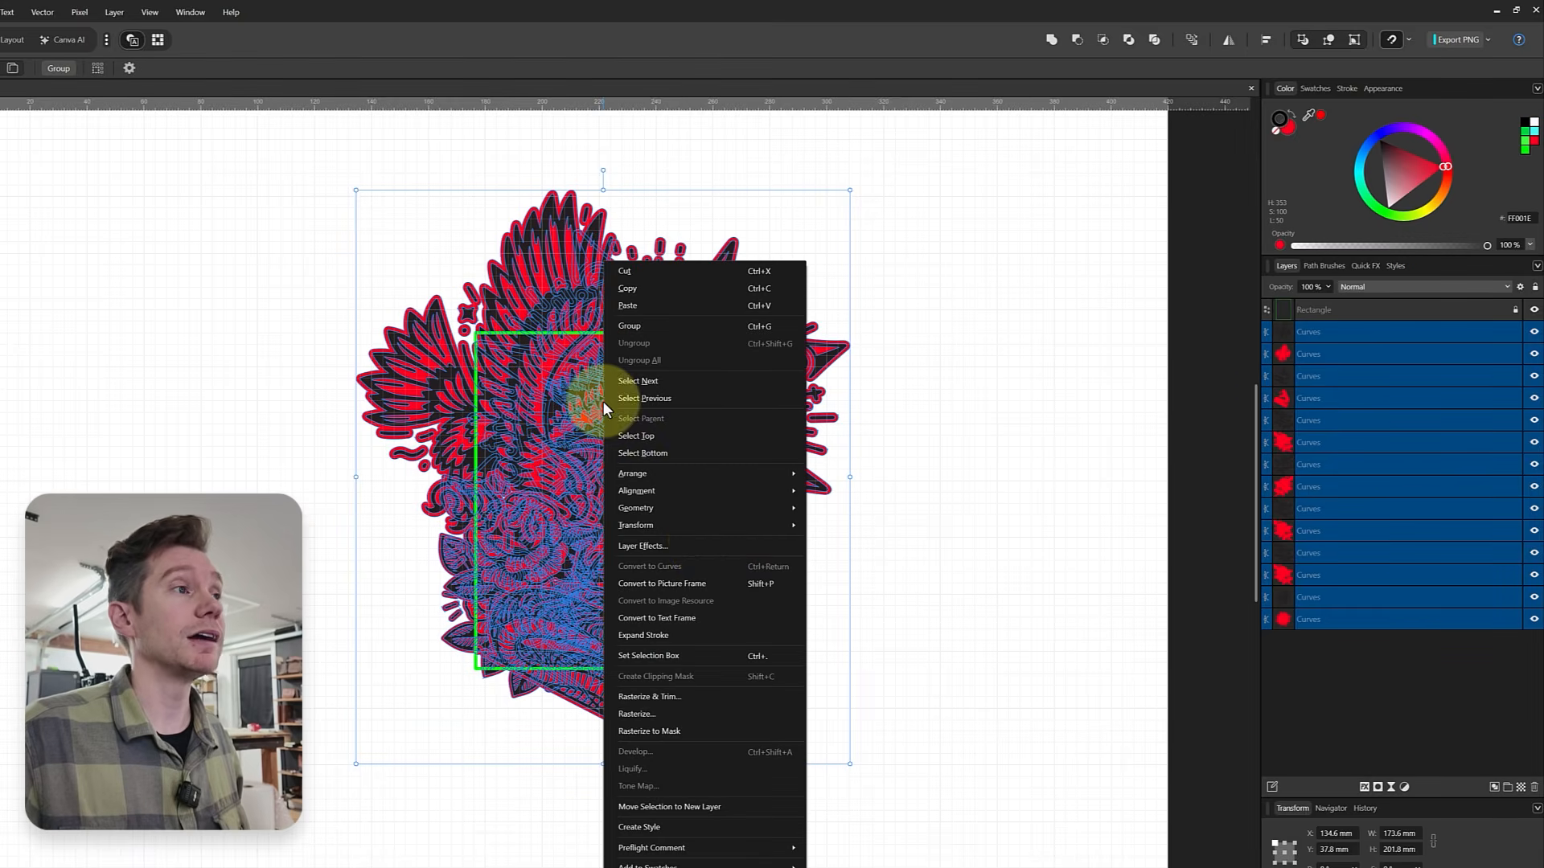
pyautogui.click(701, 636)
# - Split all the overlapping design curves into individual pieces with the Divide operation
pyautogui.moveTo(247, 165); pyautogui.dragTo(953, 826)
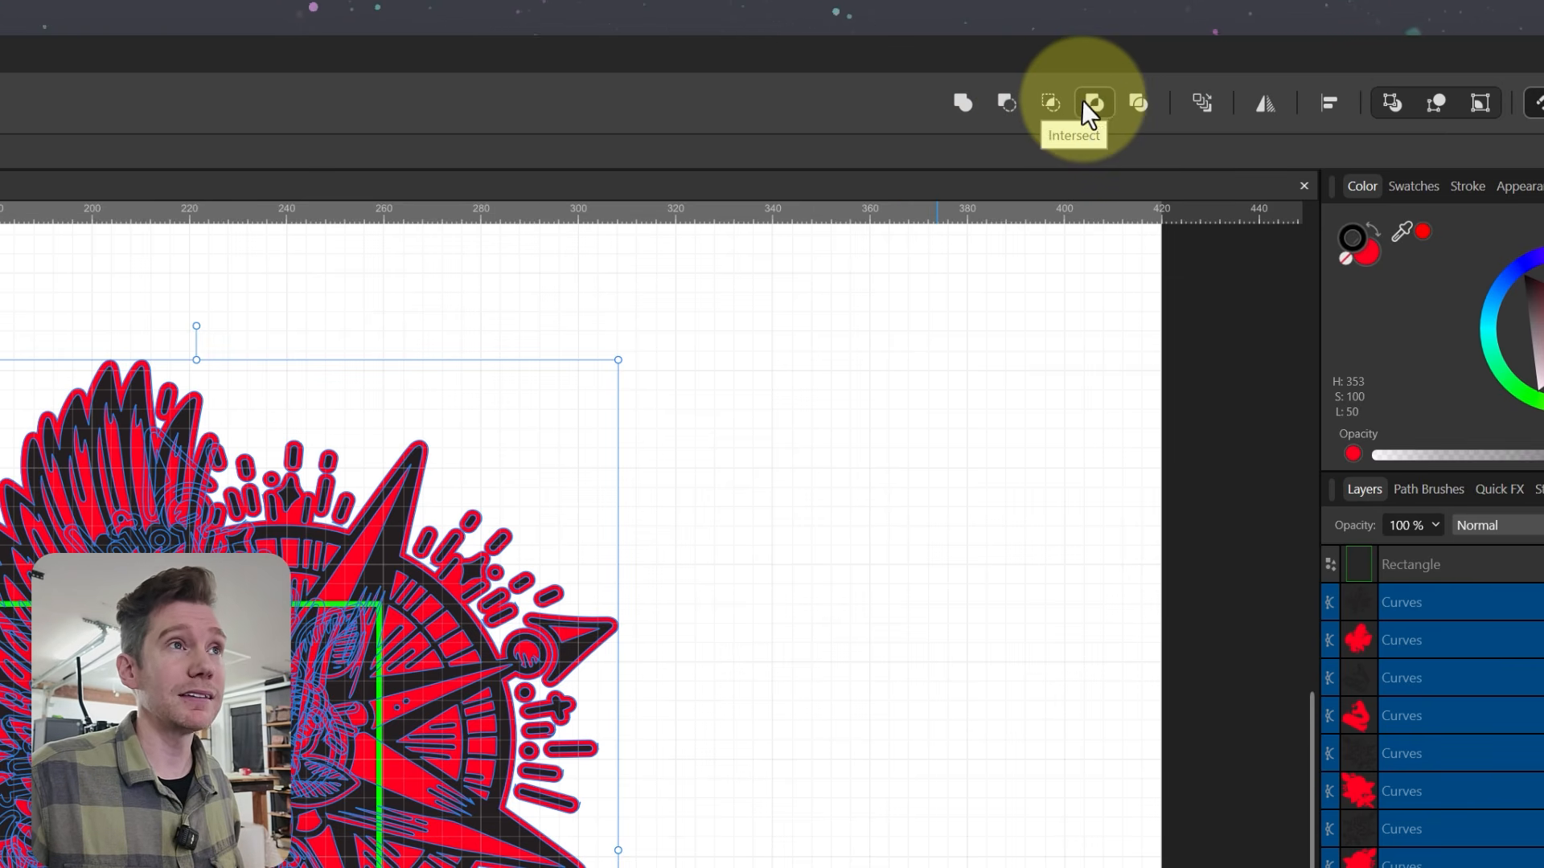
pyautogui.click(1137, 103)
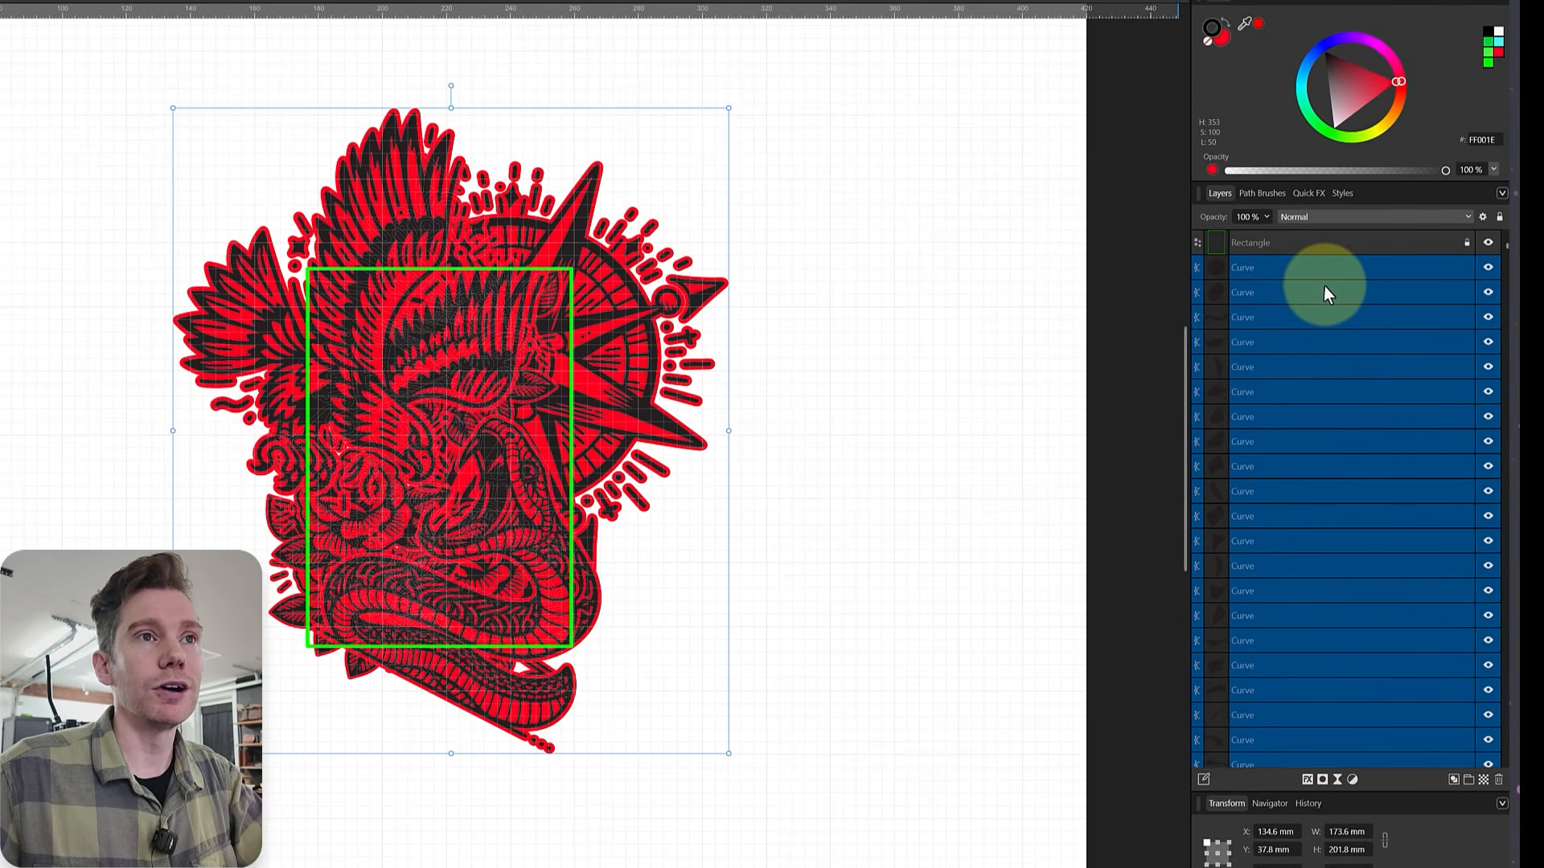
pyautogui.click(1324, 286)
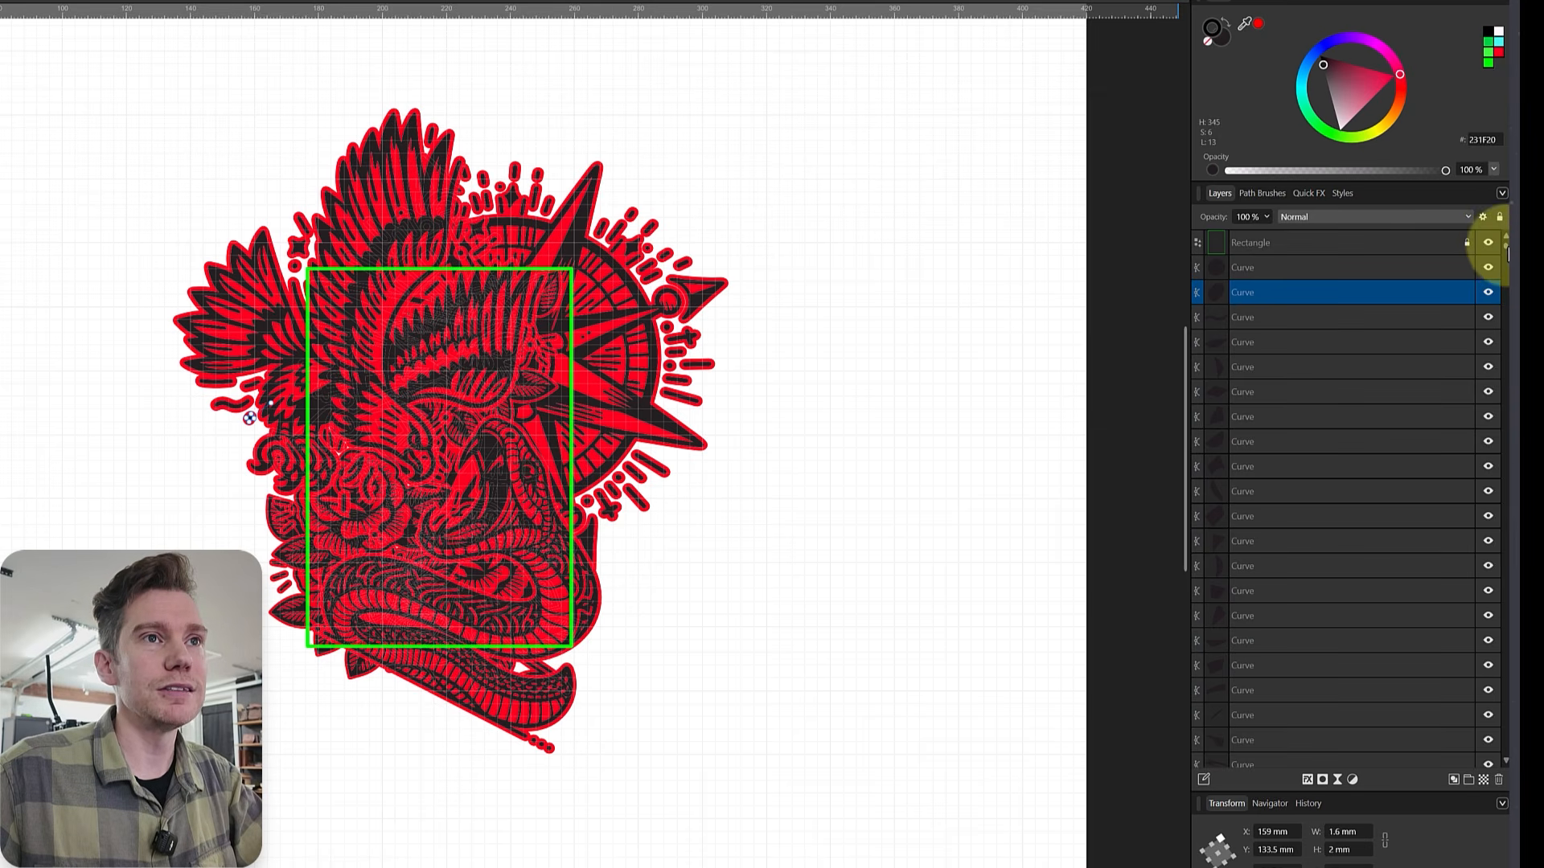
pyautogui.scroll(-2, 1353, 454)
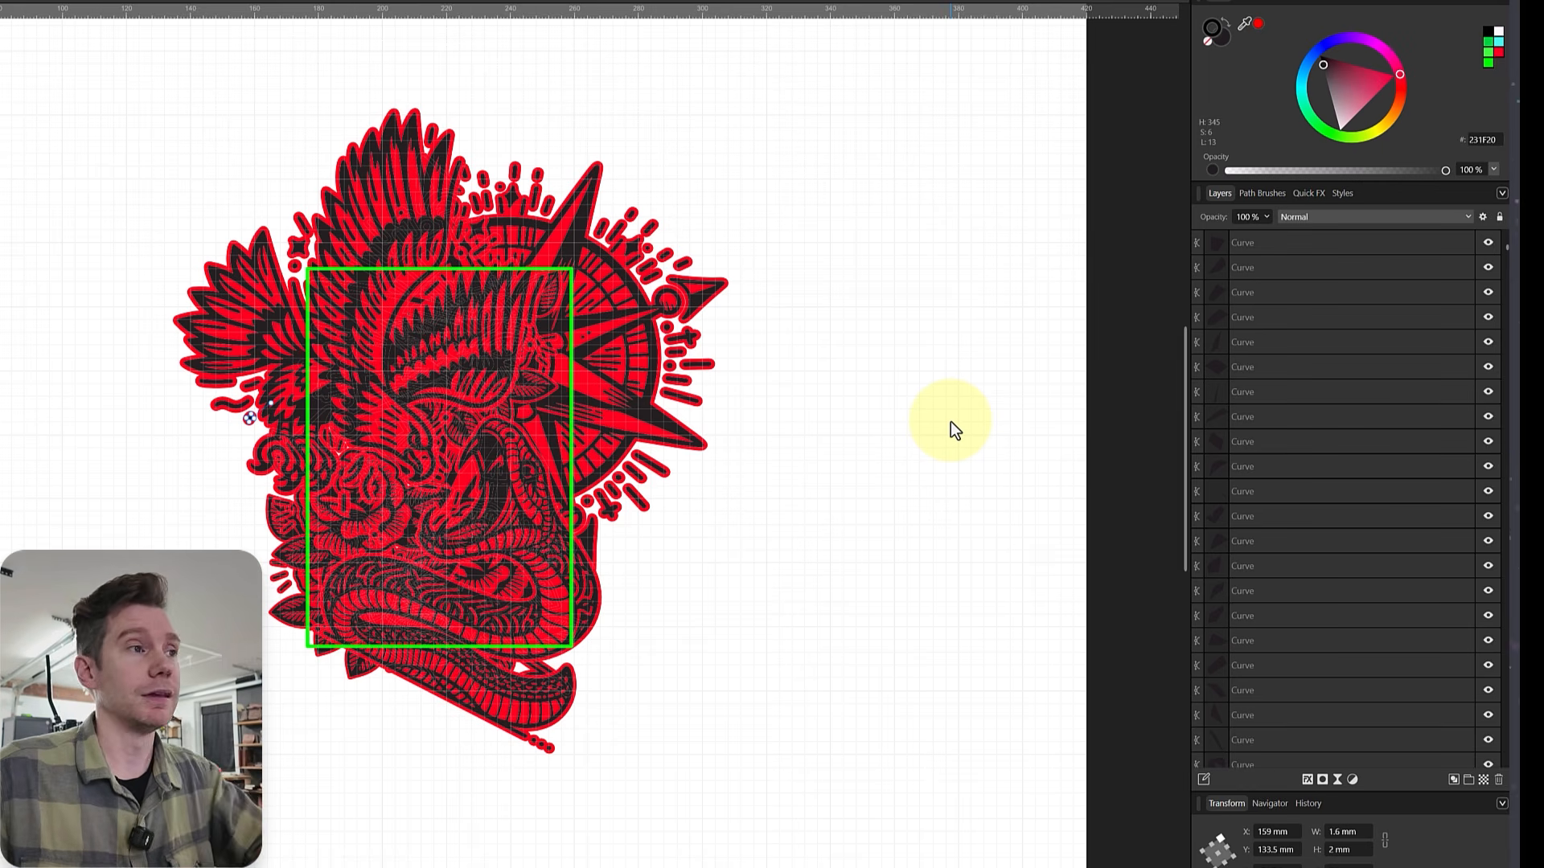
# - Select every curve with the same black fill colour and merge them into one shape with Add
pyautogui.click(1267, 369)
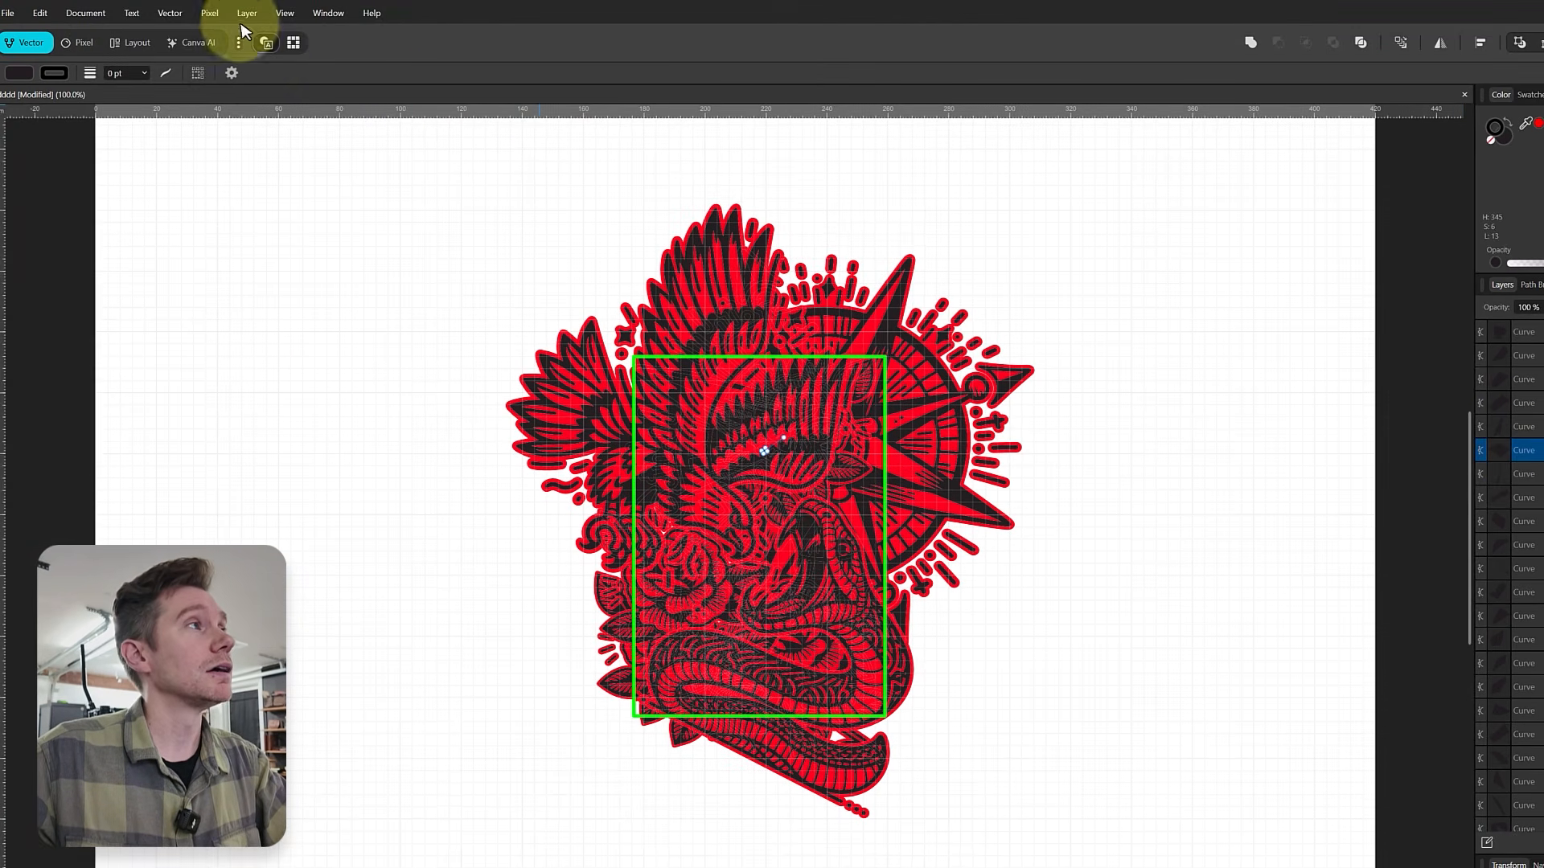
pyautogui.click(246, 14)
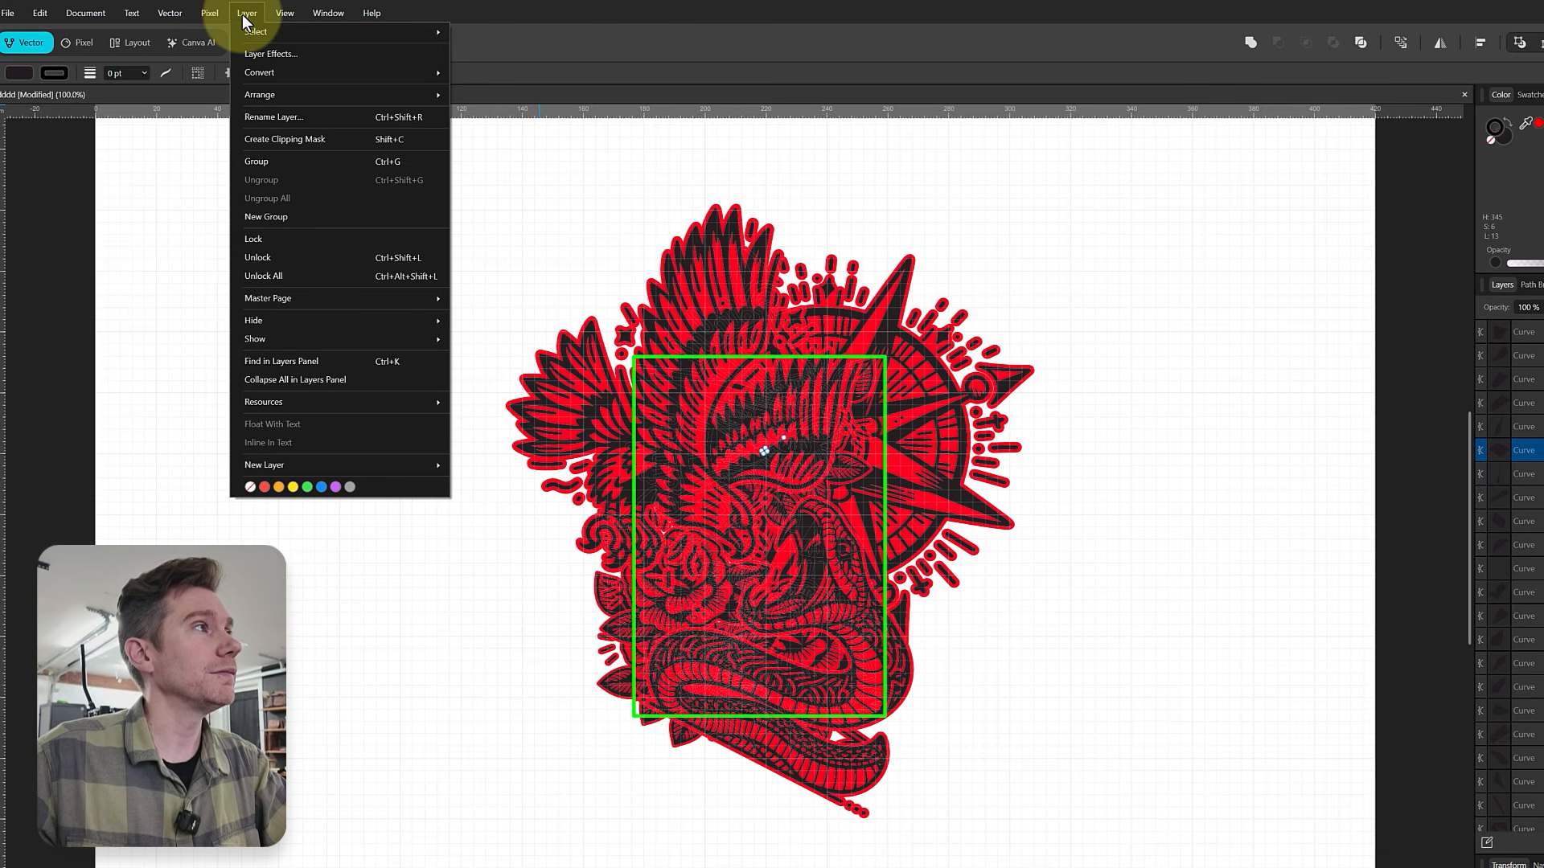
pyautogui.moveTo(256, 33)
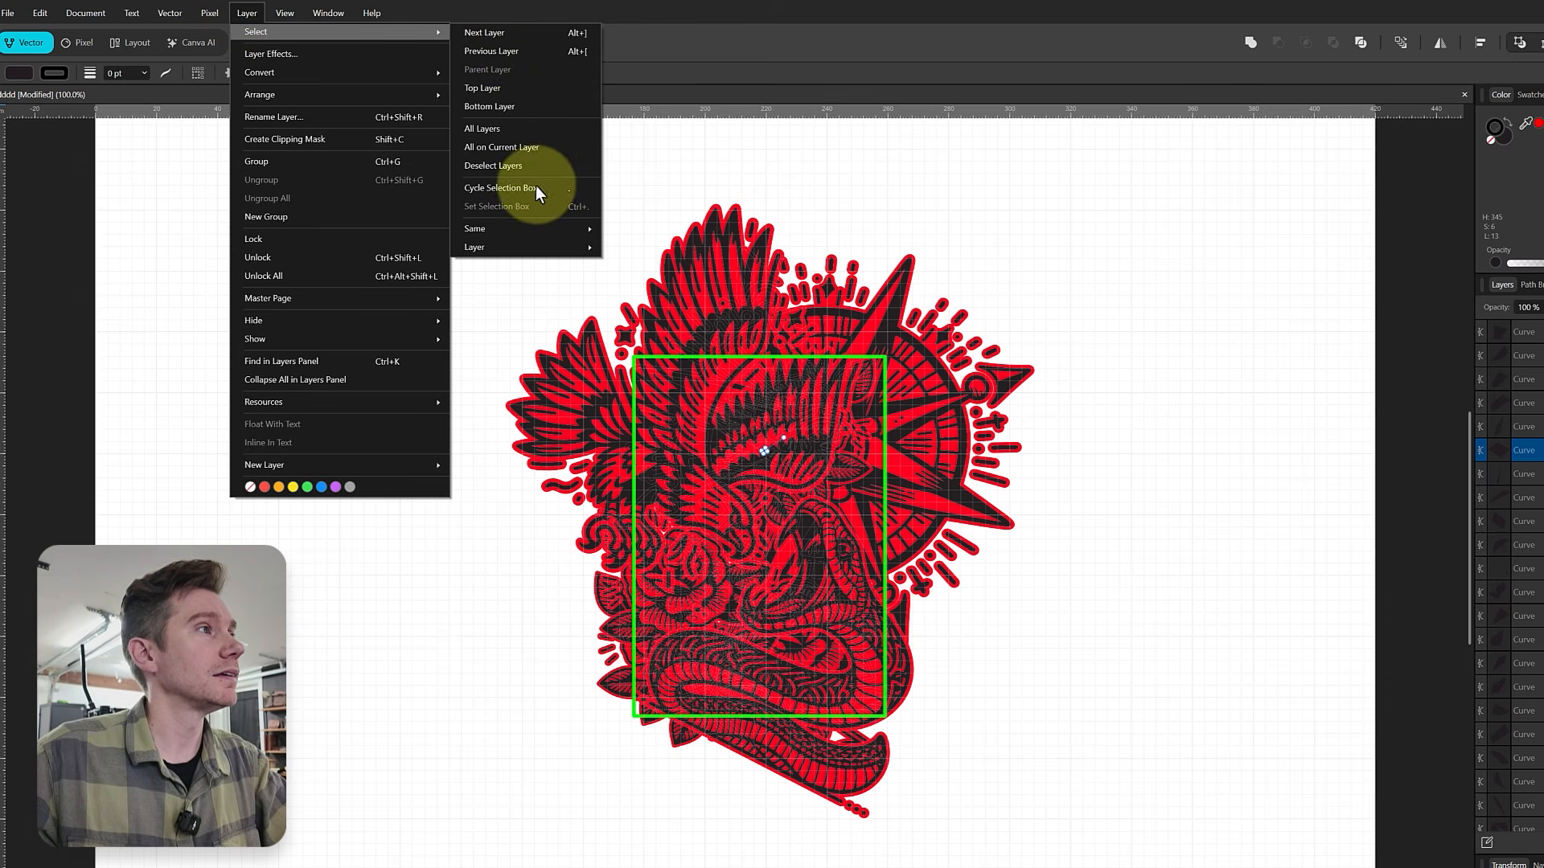
pyautogui.moveTo(536, 230)
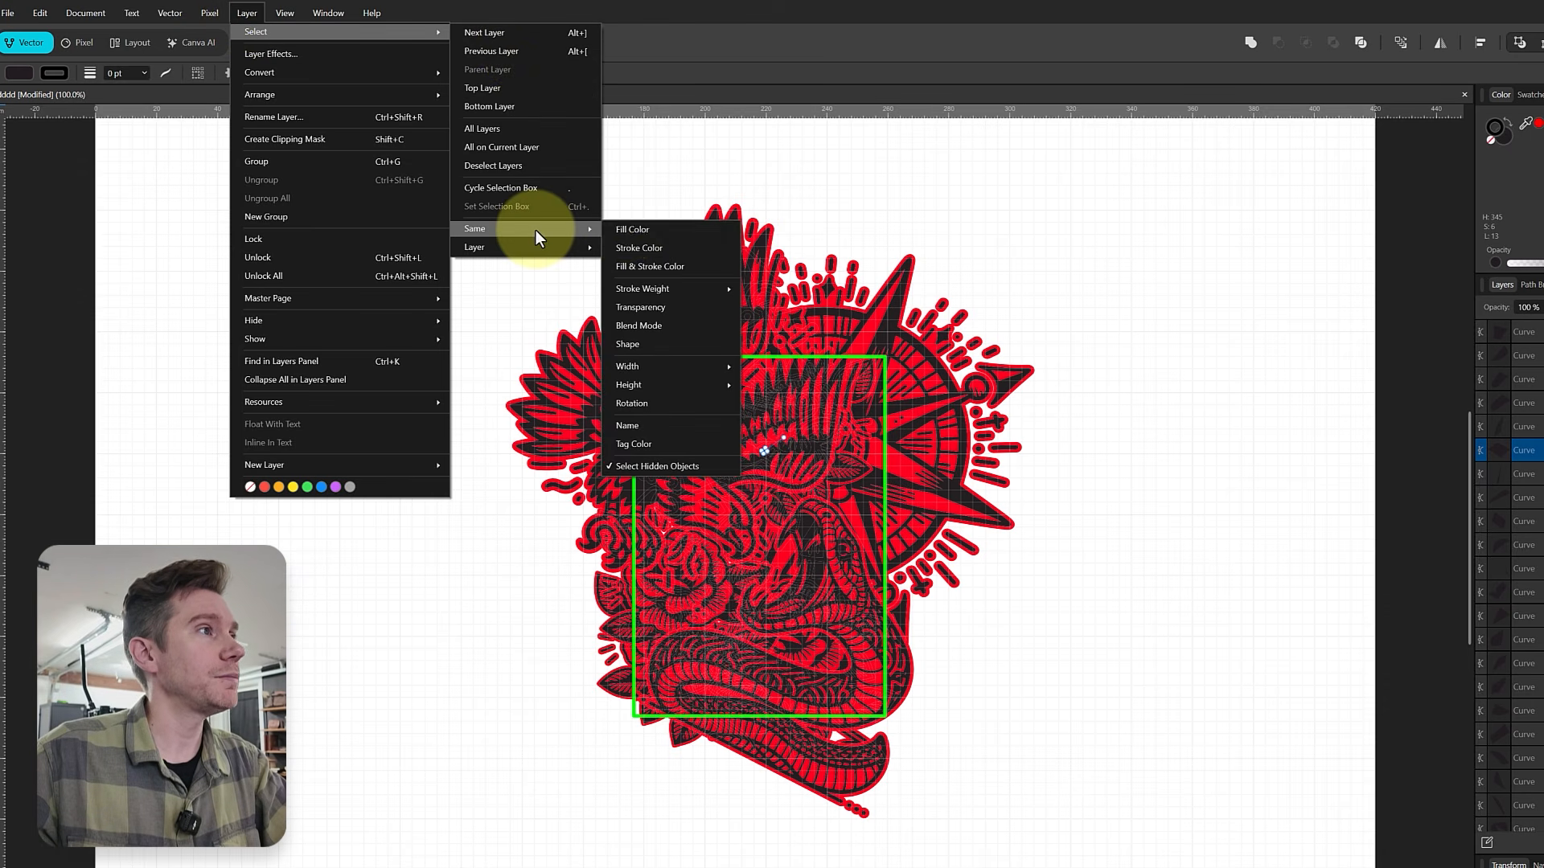
pyautogui.click(633, 230)
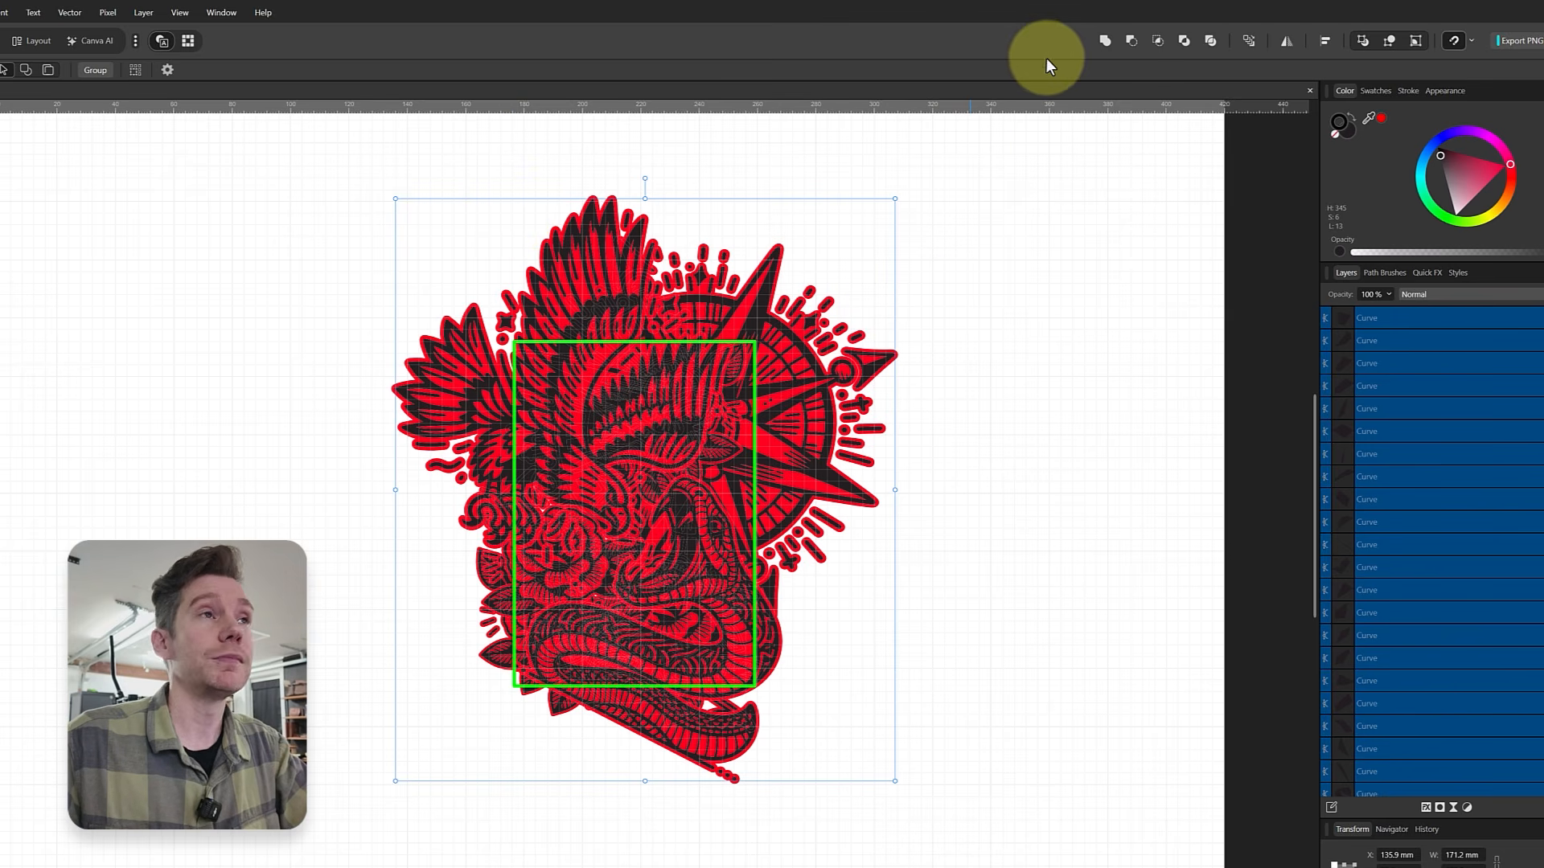
pyautogui.click(1101, 43)
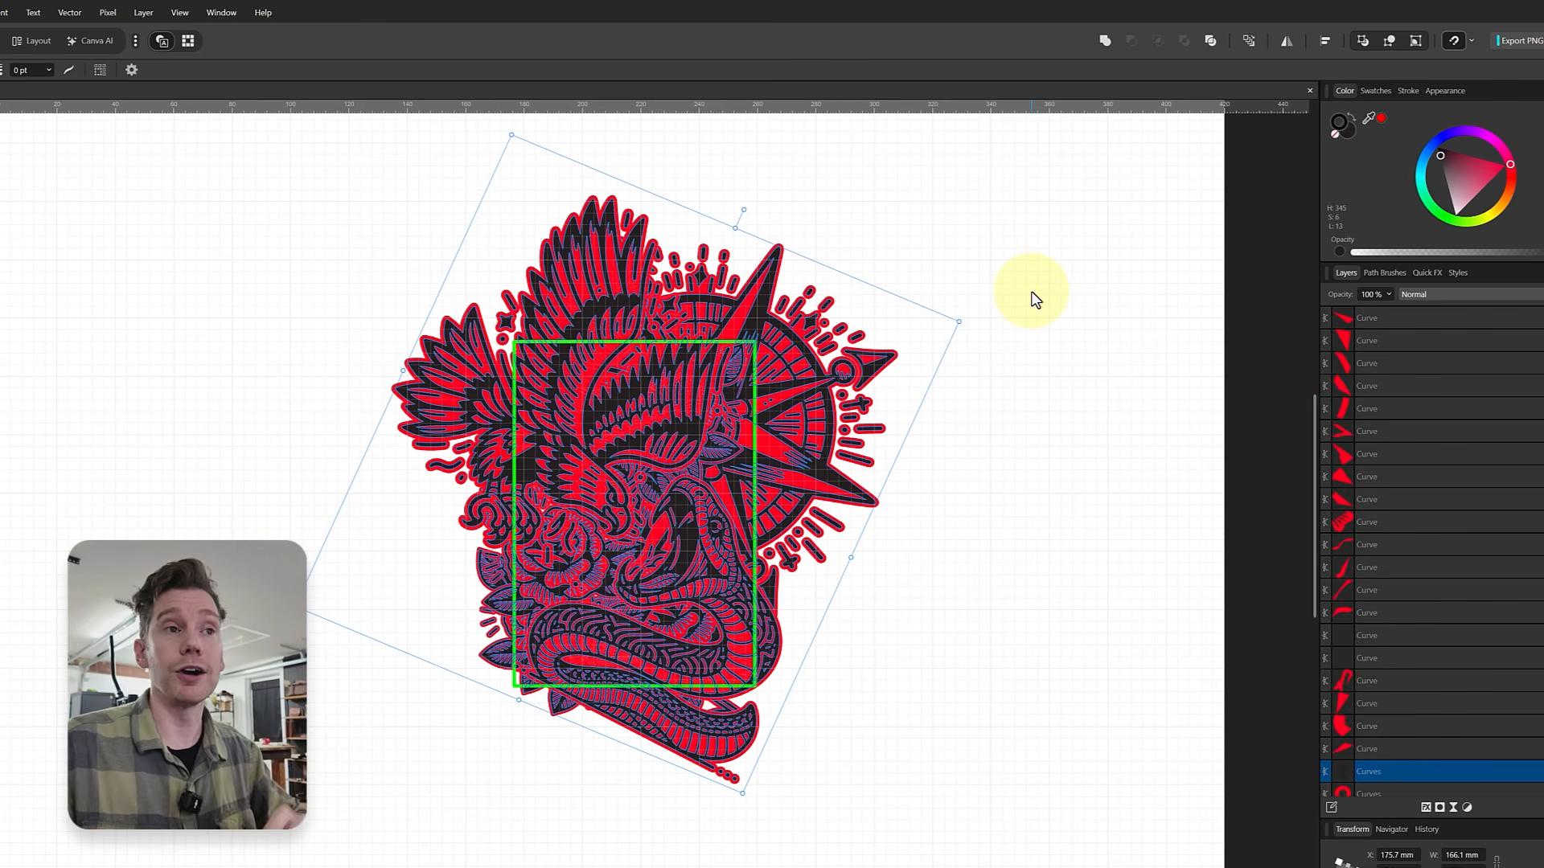
# - Select every curve with the same red fill colour and combine them into one shape with Add
pyautogui.click(1370, 412)
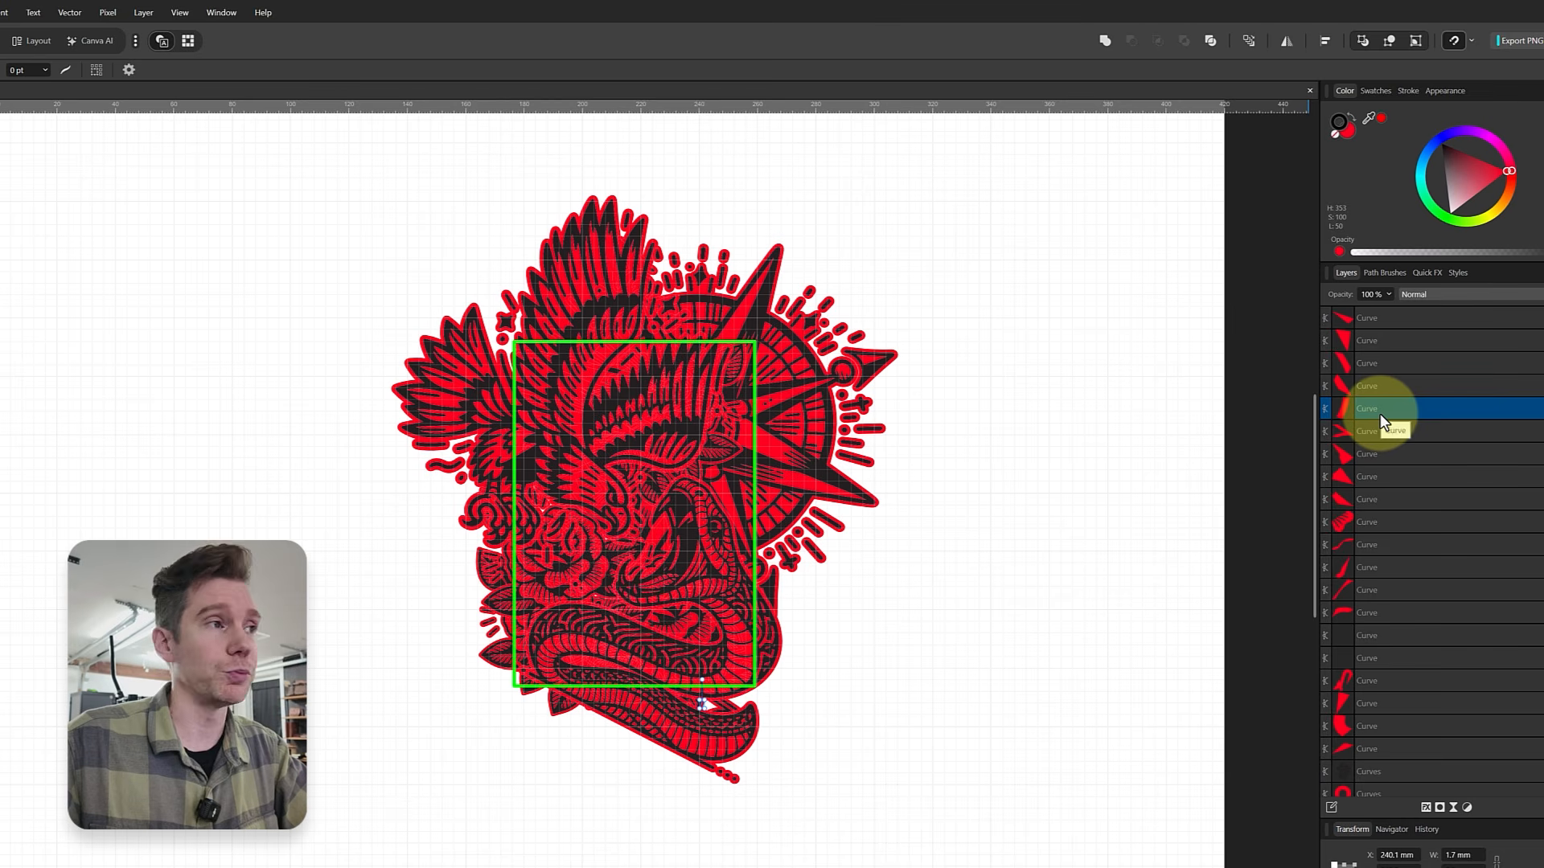
pyautogui.click(159, 14)
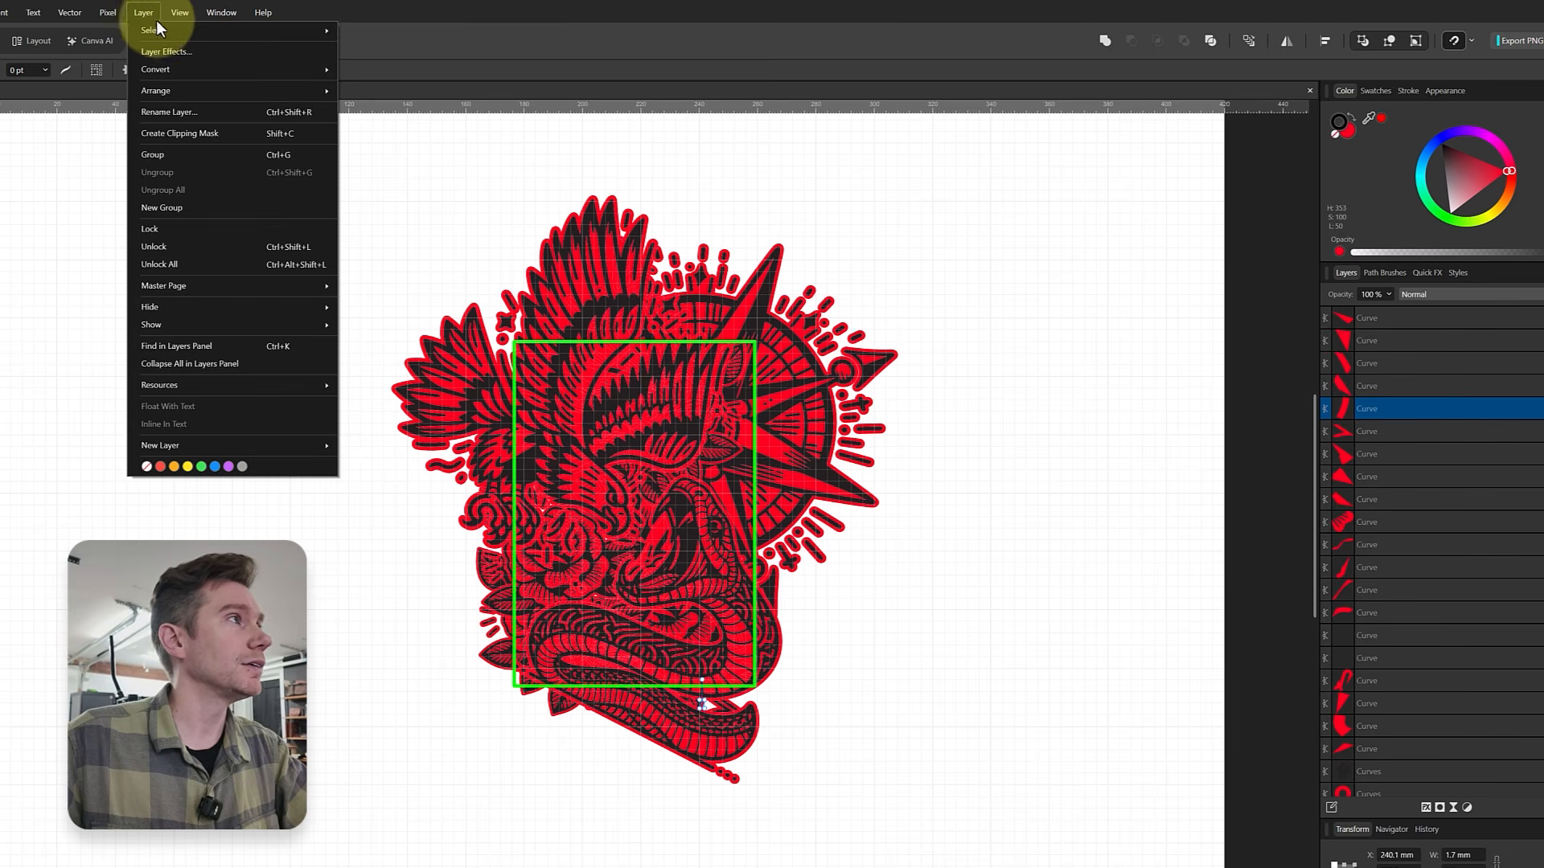
pyautogui.moveTo(176, 33)
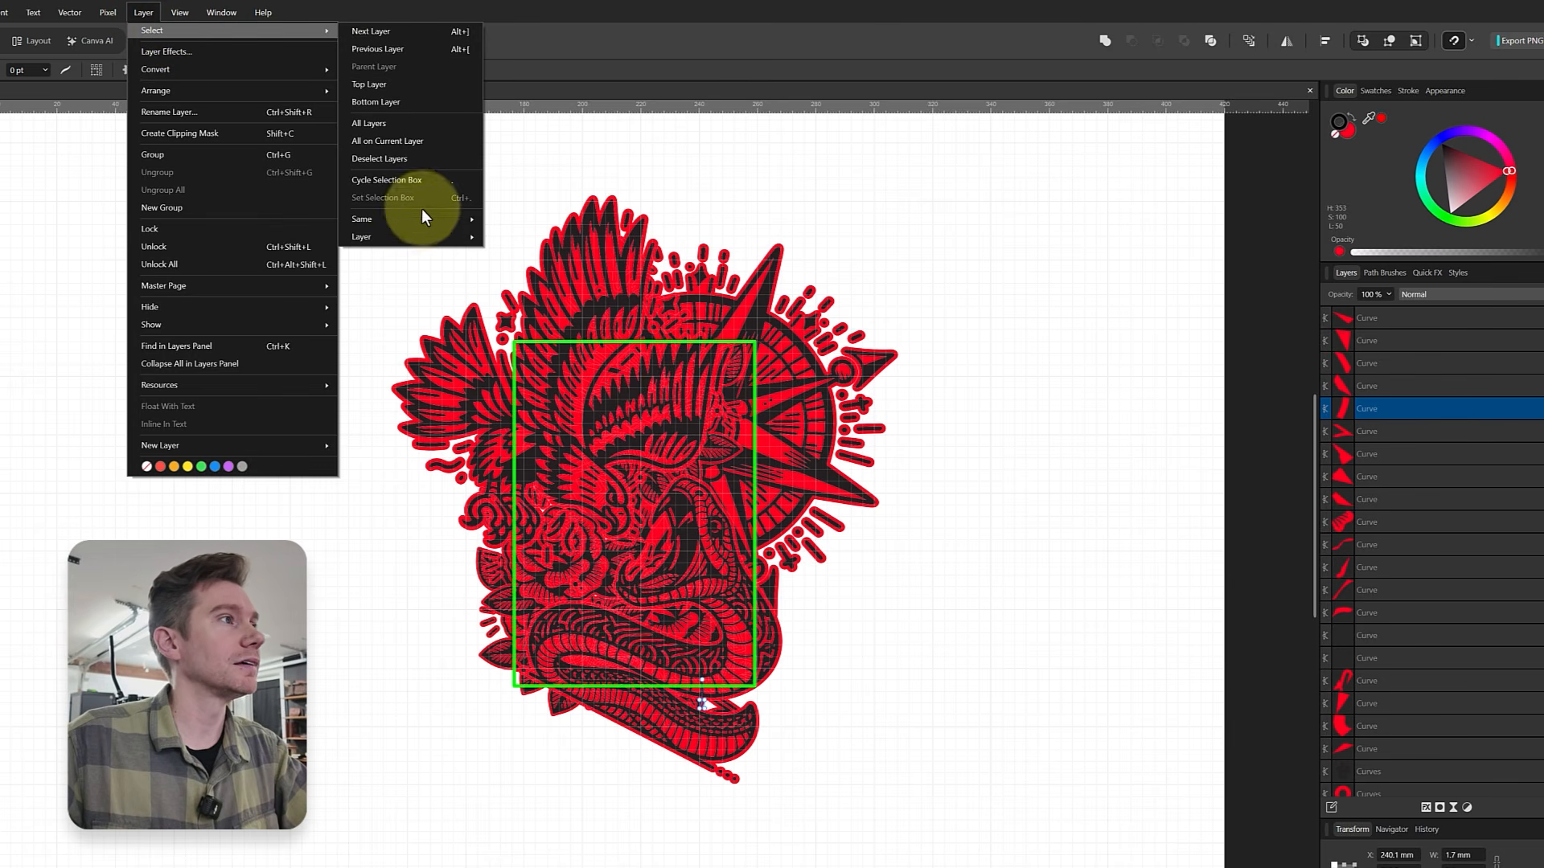
pyautogui.moveTo(423, 219)
pyautogui.click(520, 218)
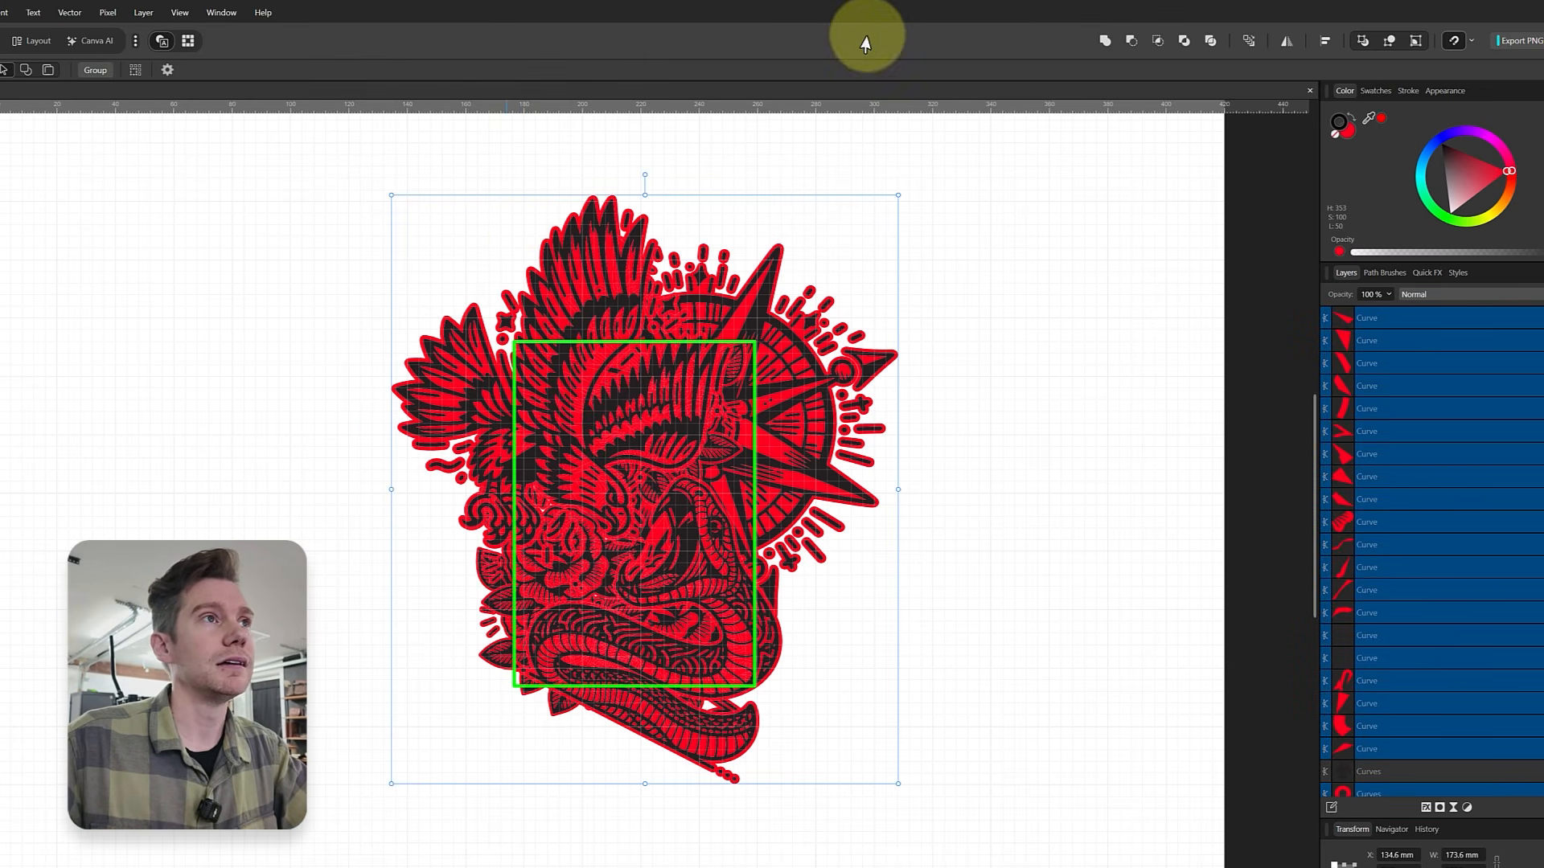
pyautogui.click(1106, 42)
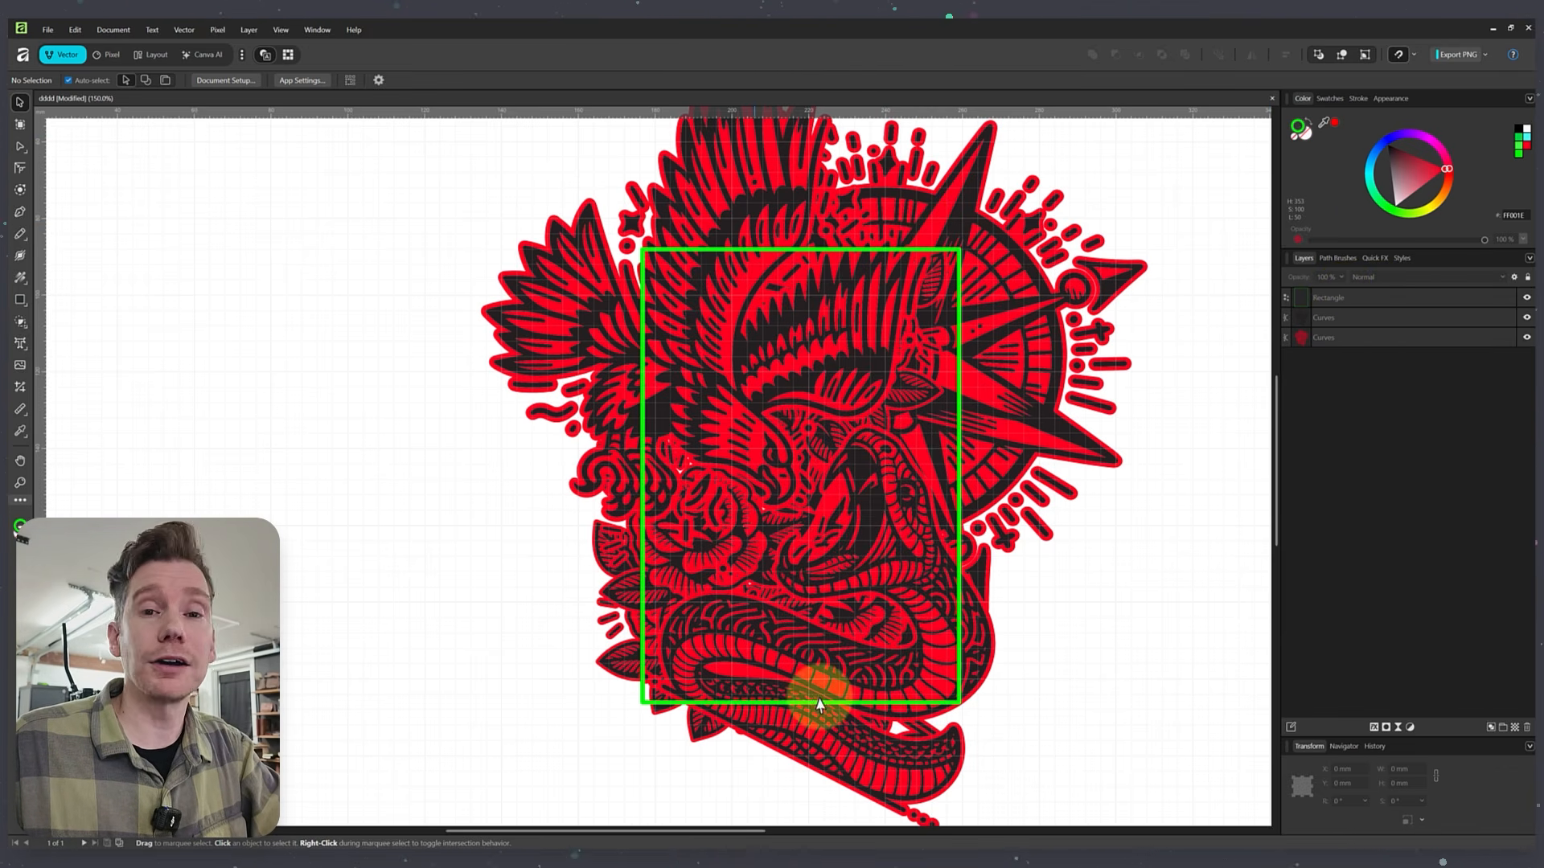
# - Check the two merged shapes and delete the red one beneath the black line work
pyautogui.click(1345, 320)
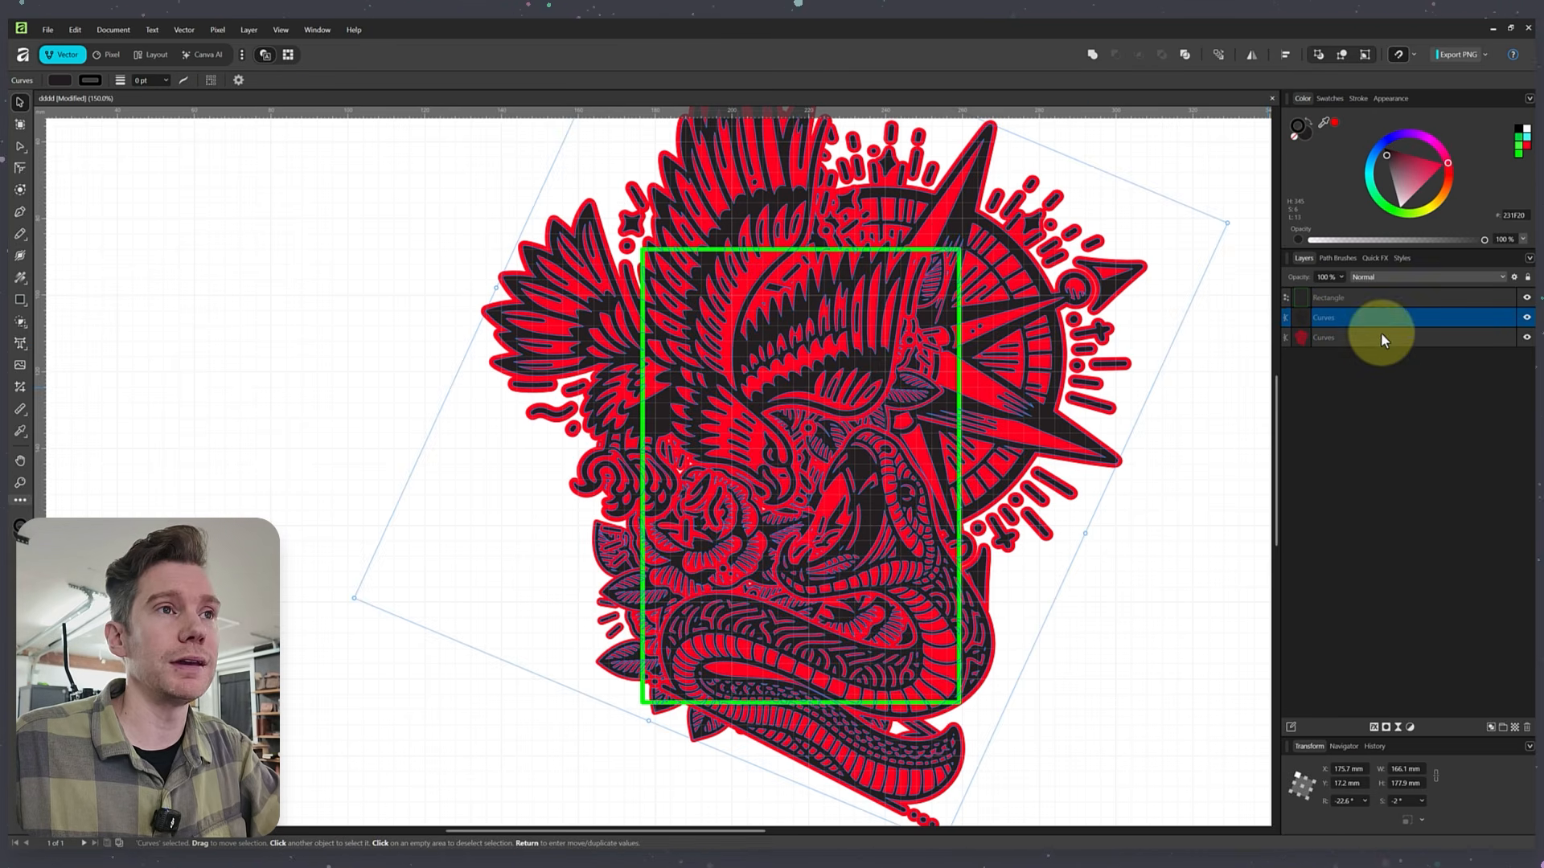
pyautogui.click(1322, 339)
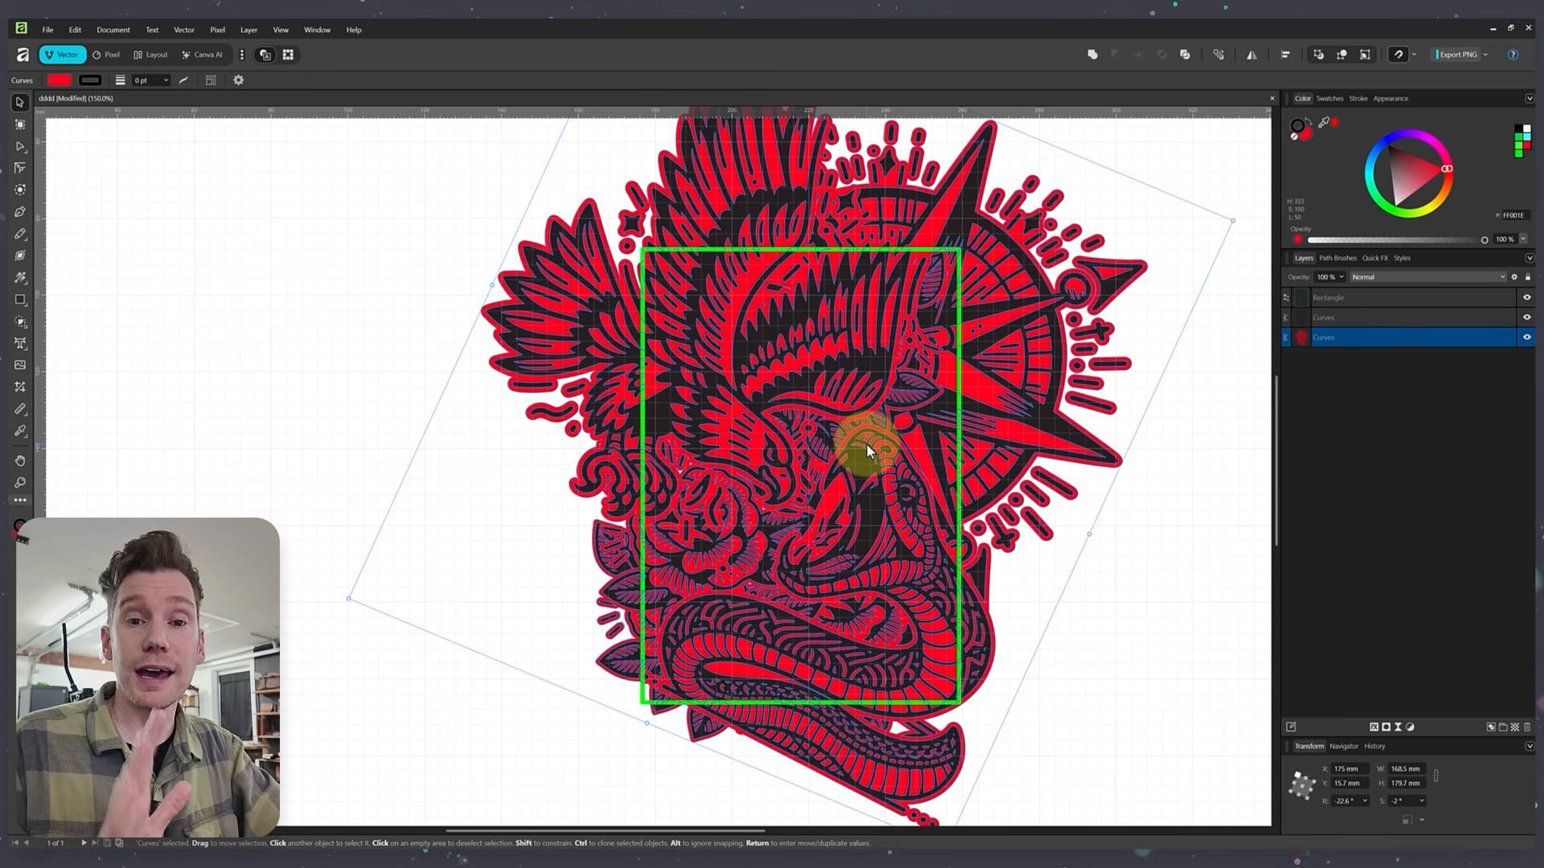
pyautogui.click(1138, 563)
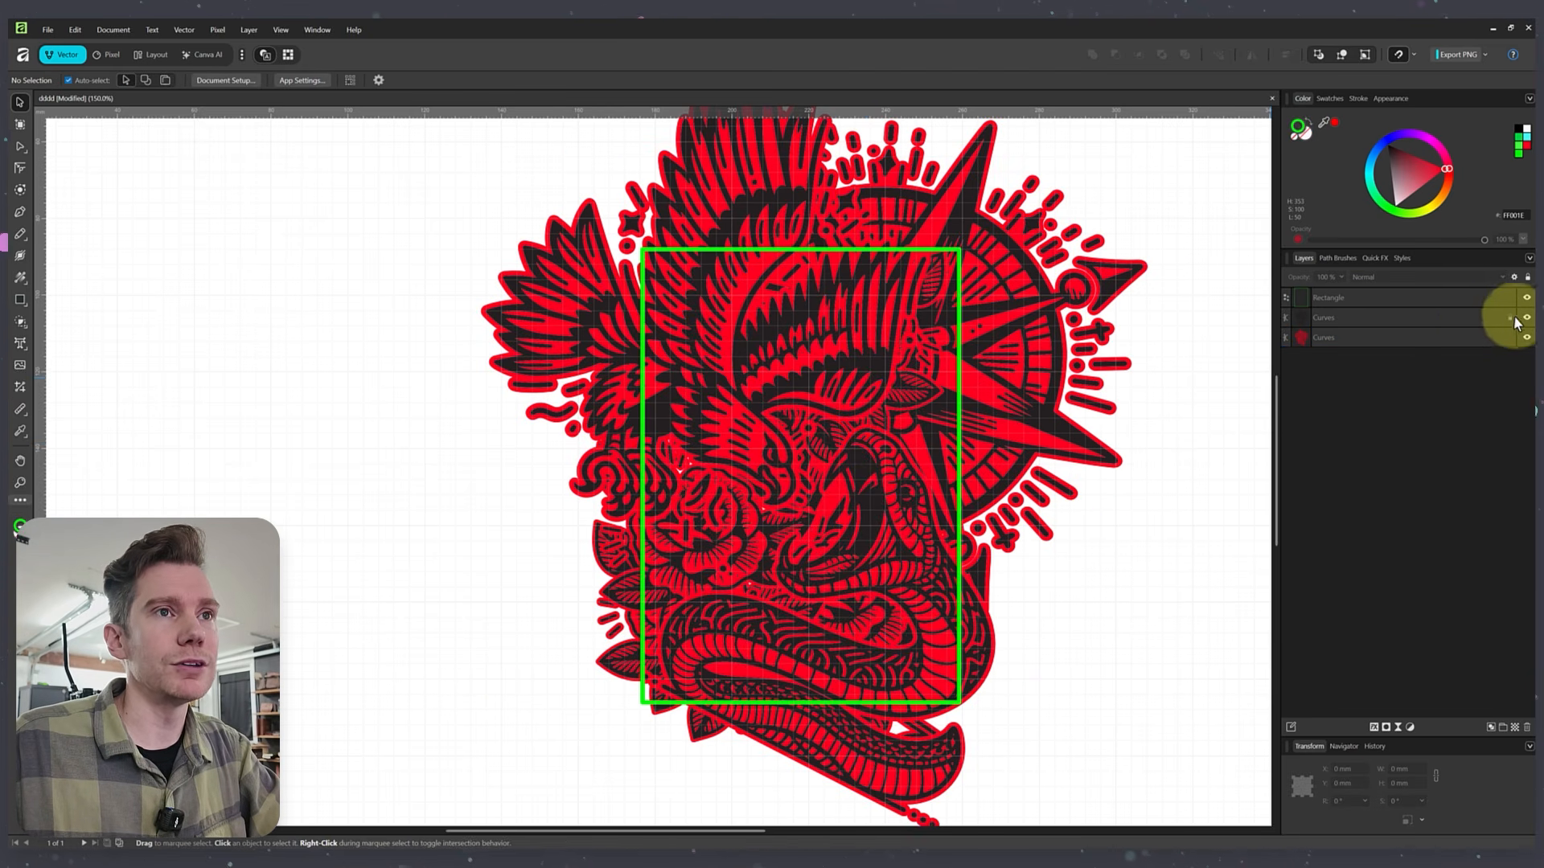
pyautogui.click(1526, 338)
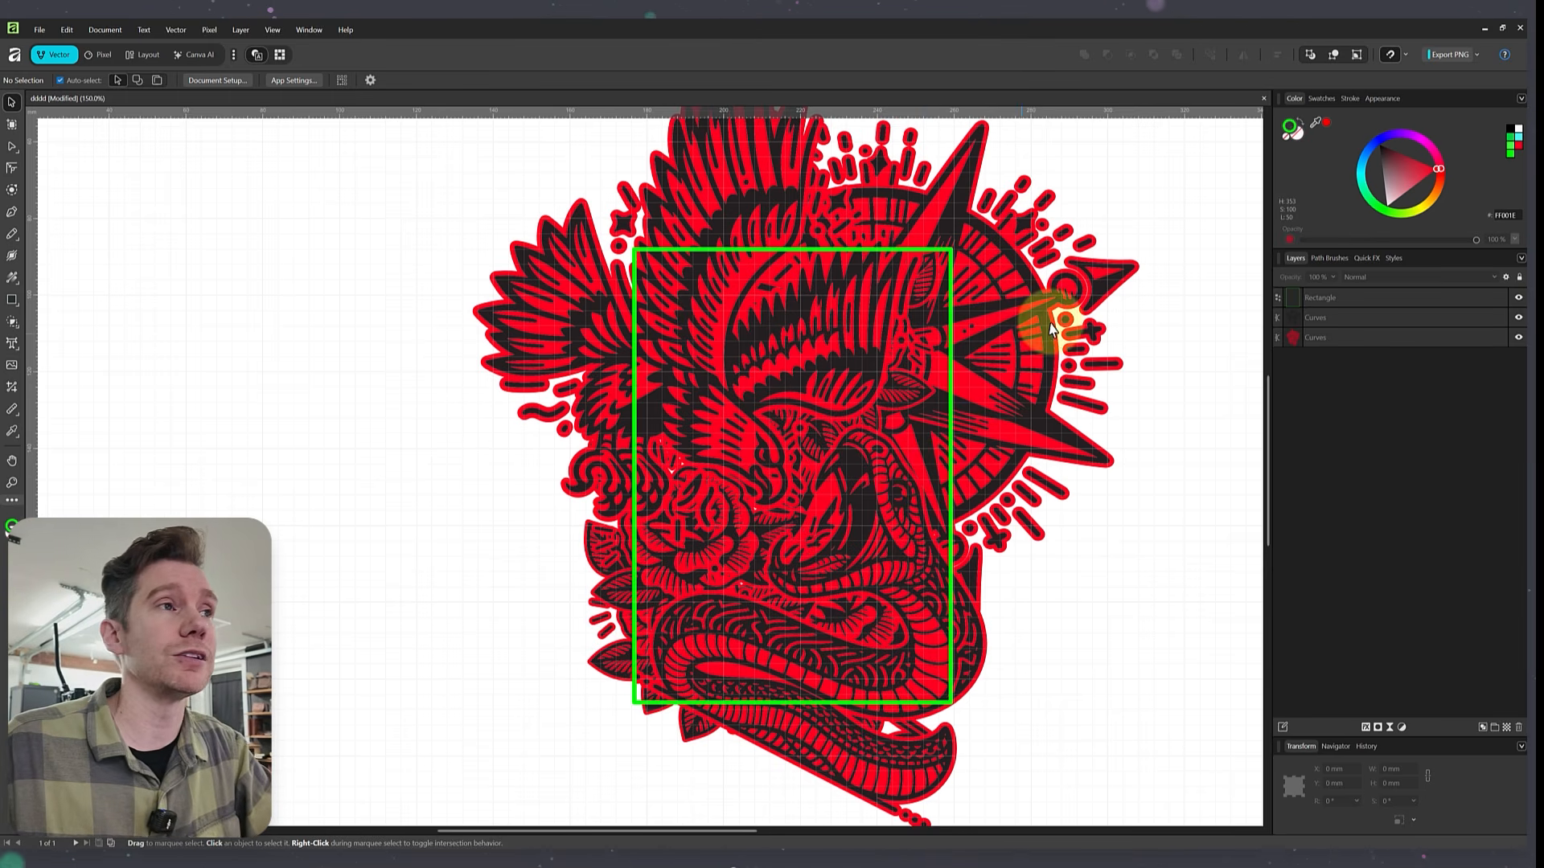
pyautogui.click(1338, 341)
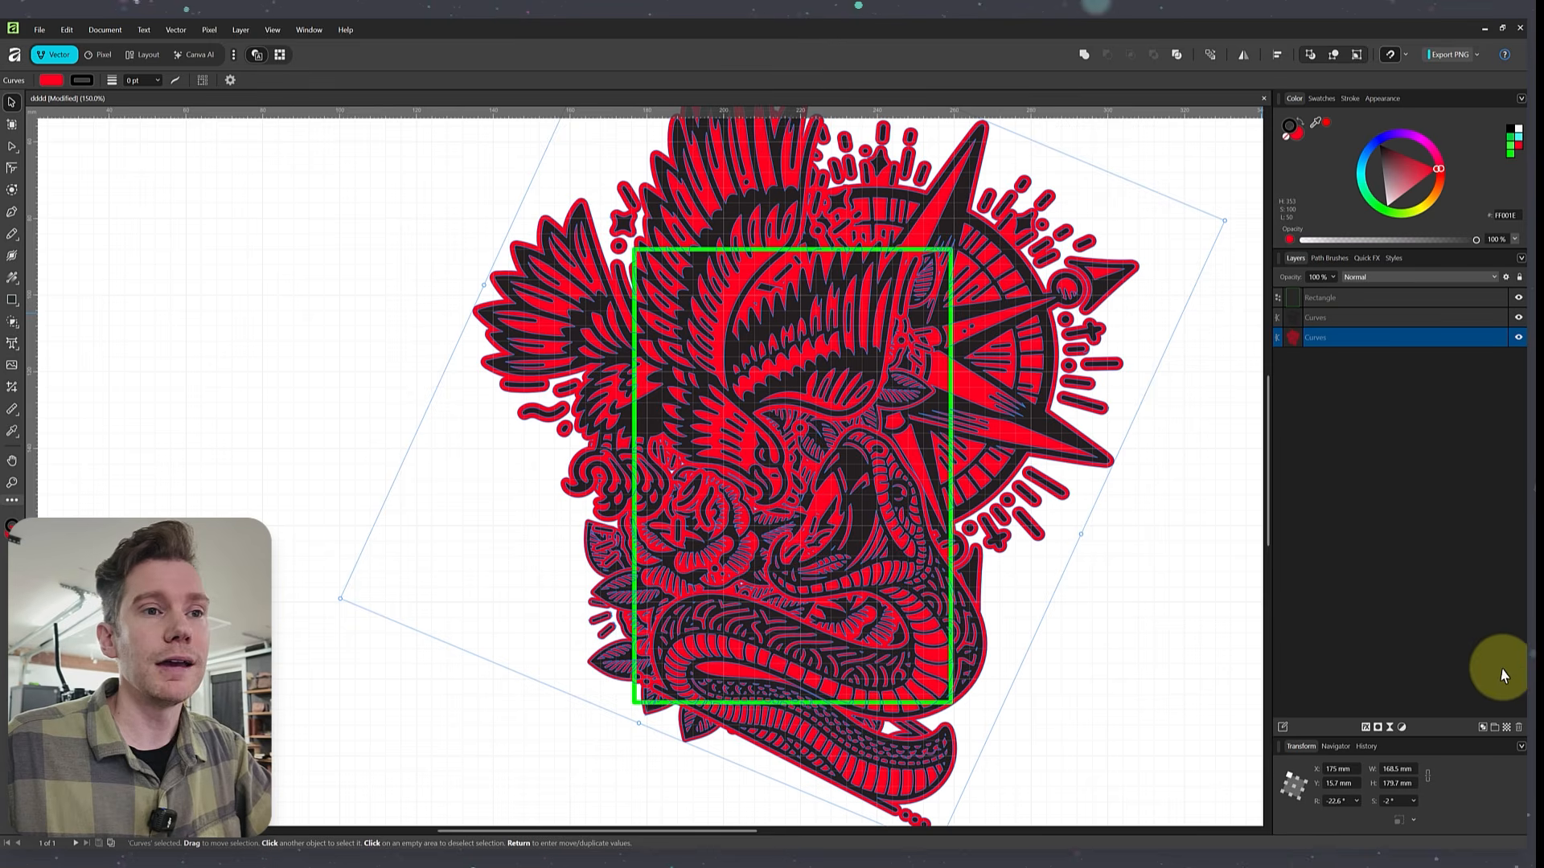
pyautogui.click(1519, 728)
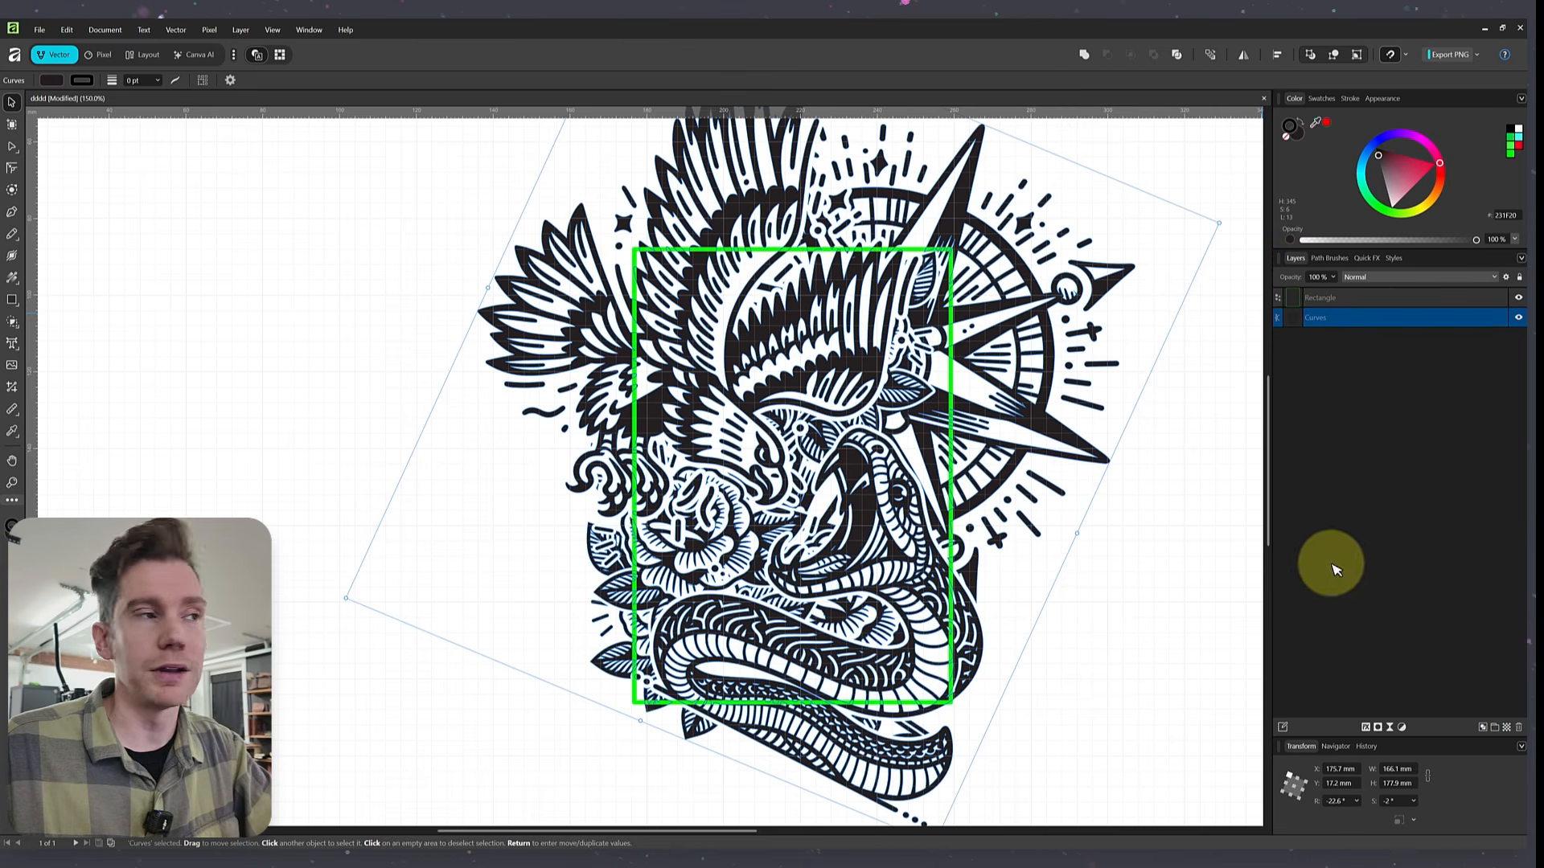
pyautogui.click(394, 332)
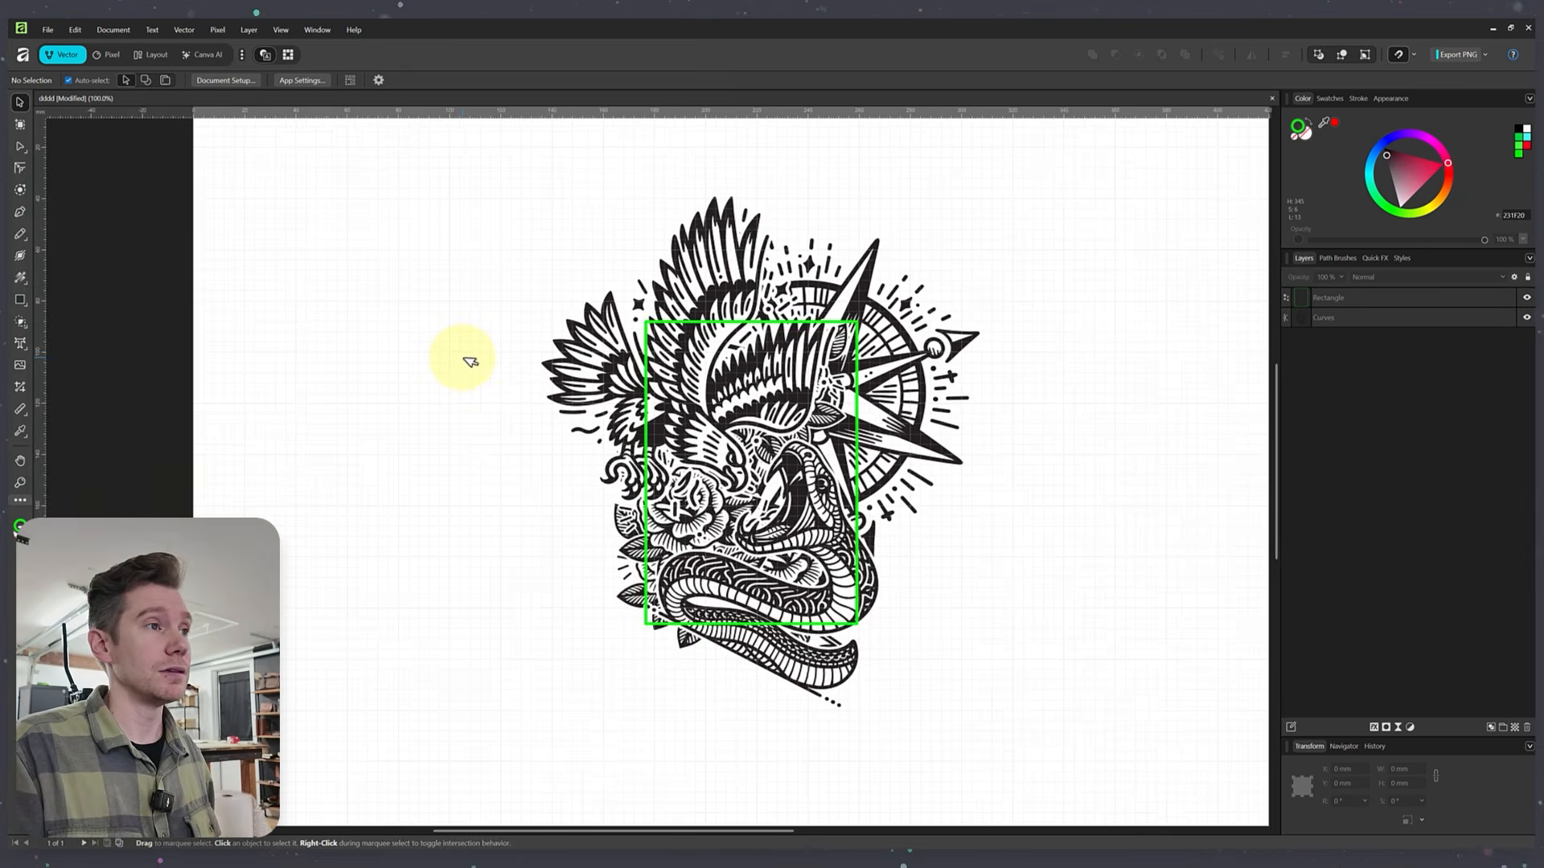
# - Delete the green rectangle so that only the black eagle, snake, rose and compass artwork remains
pyautogui.scroll(2, 465, 359)
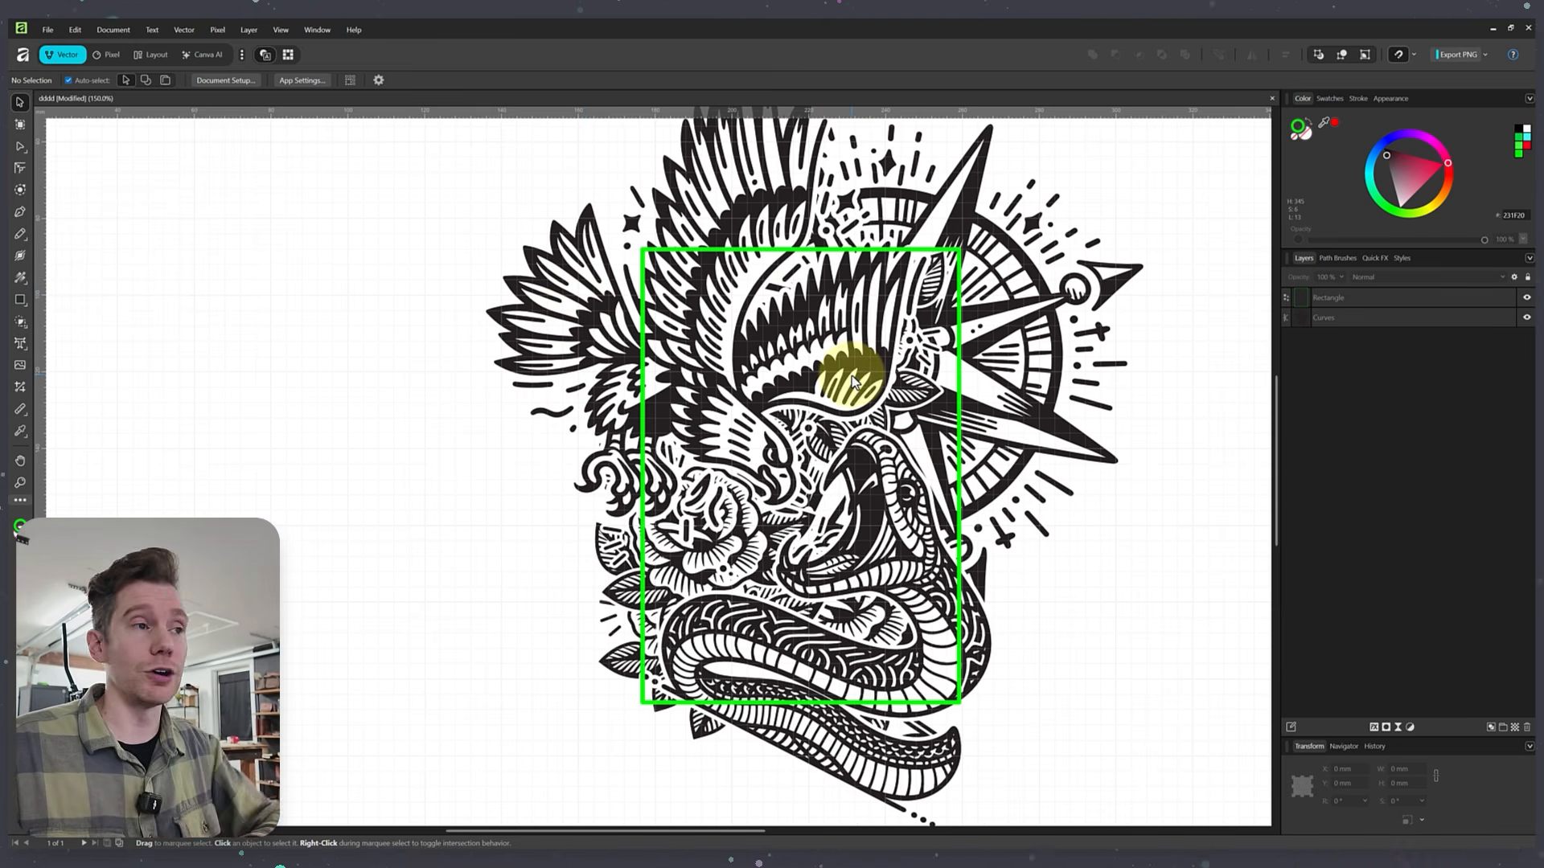
pyautogui.click(1334, 299)
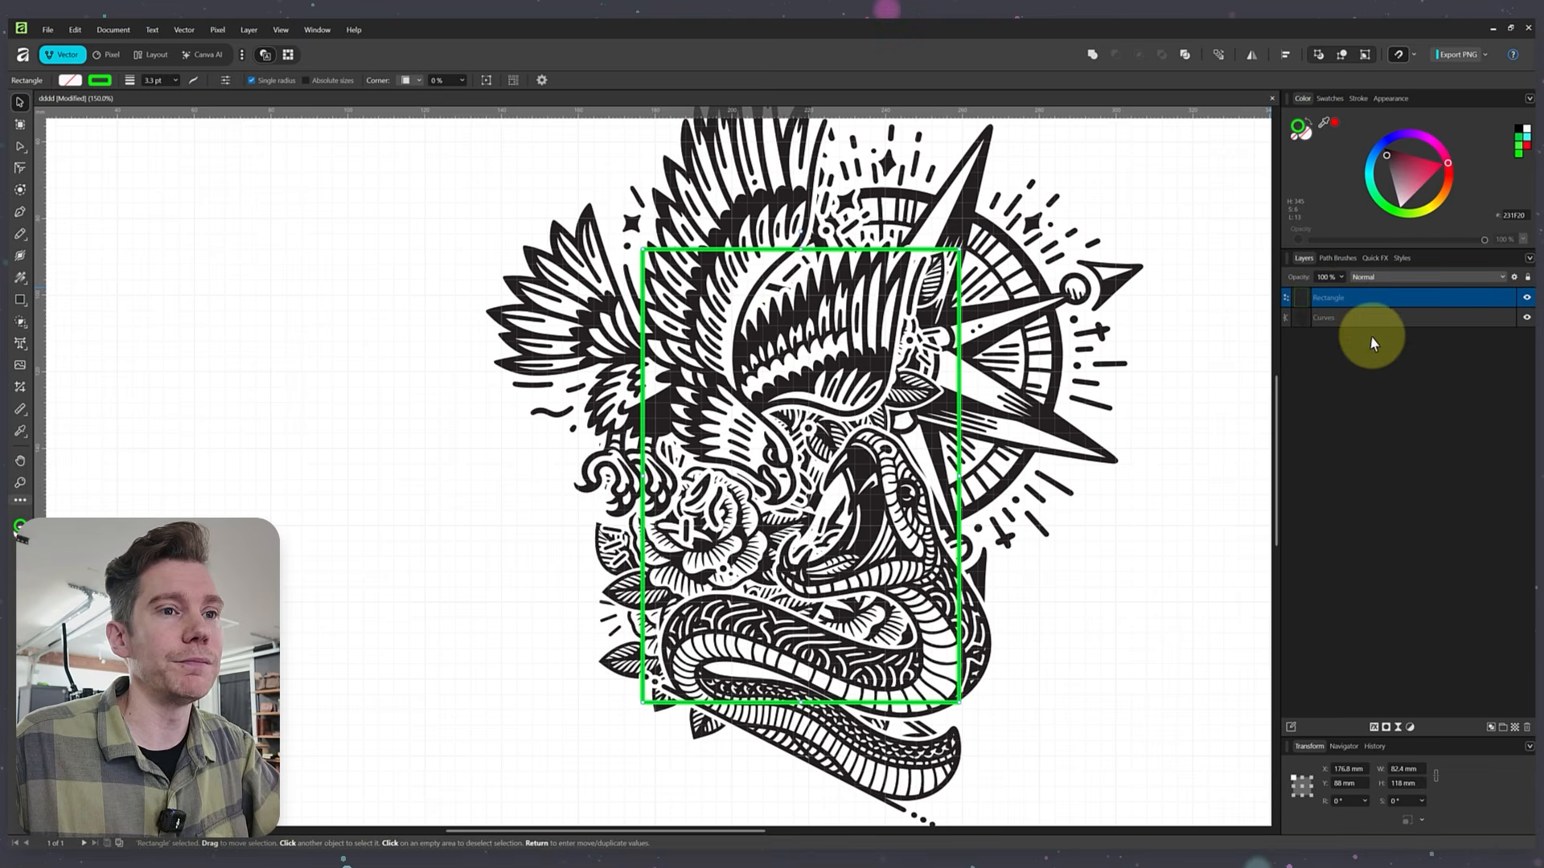
pyautogui.click(1526, 728)
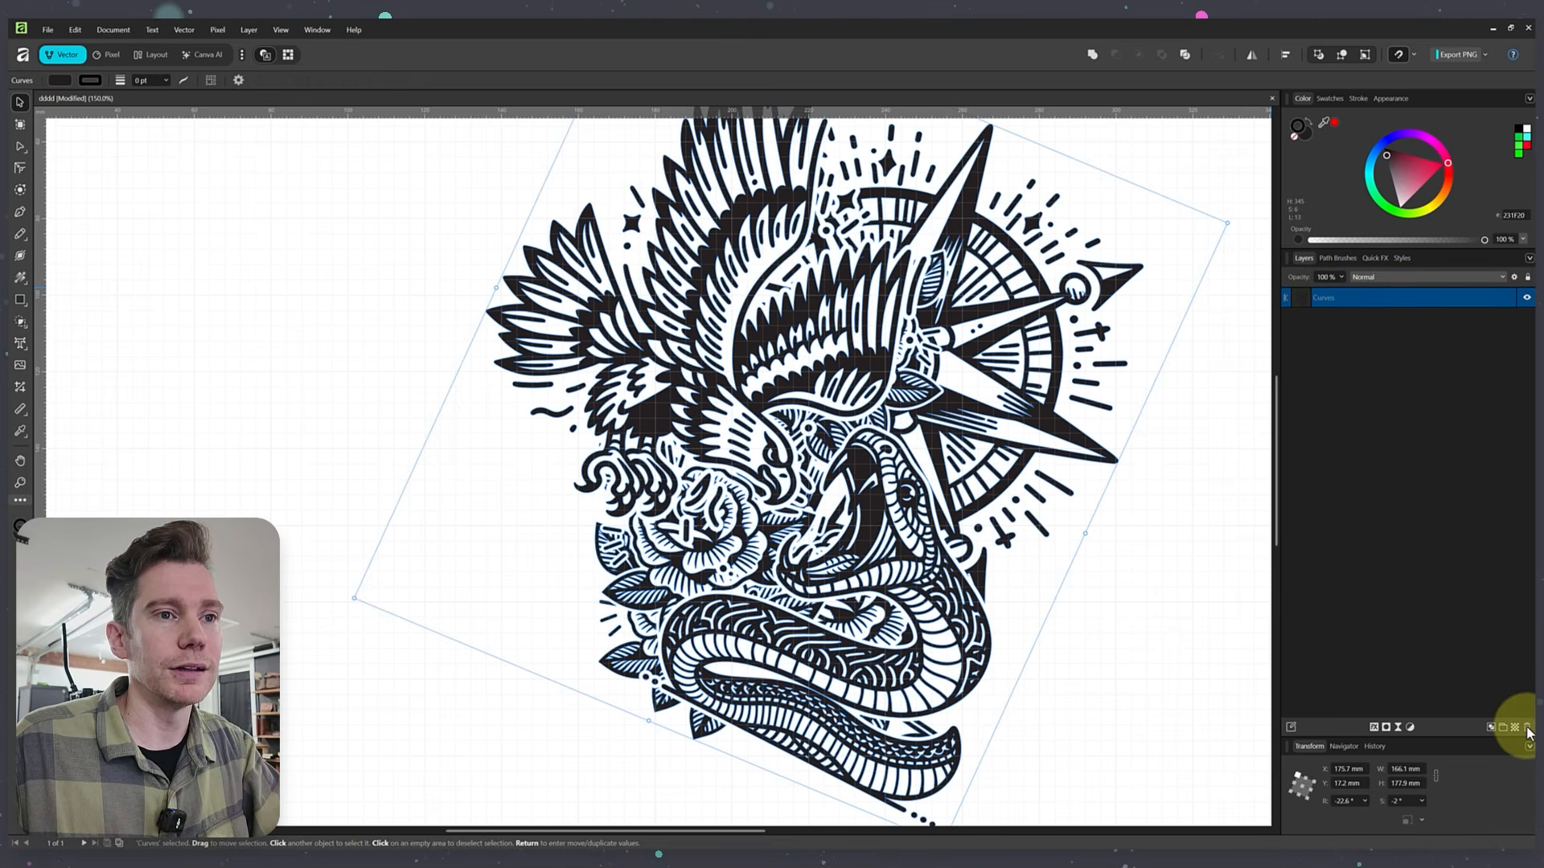
pyautogui.click(1200, 557)
pyautogui.hotkey('ctrl', '1')
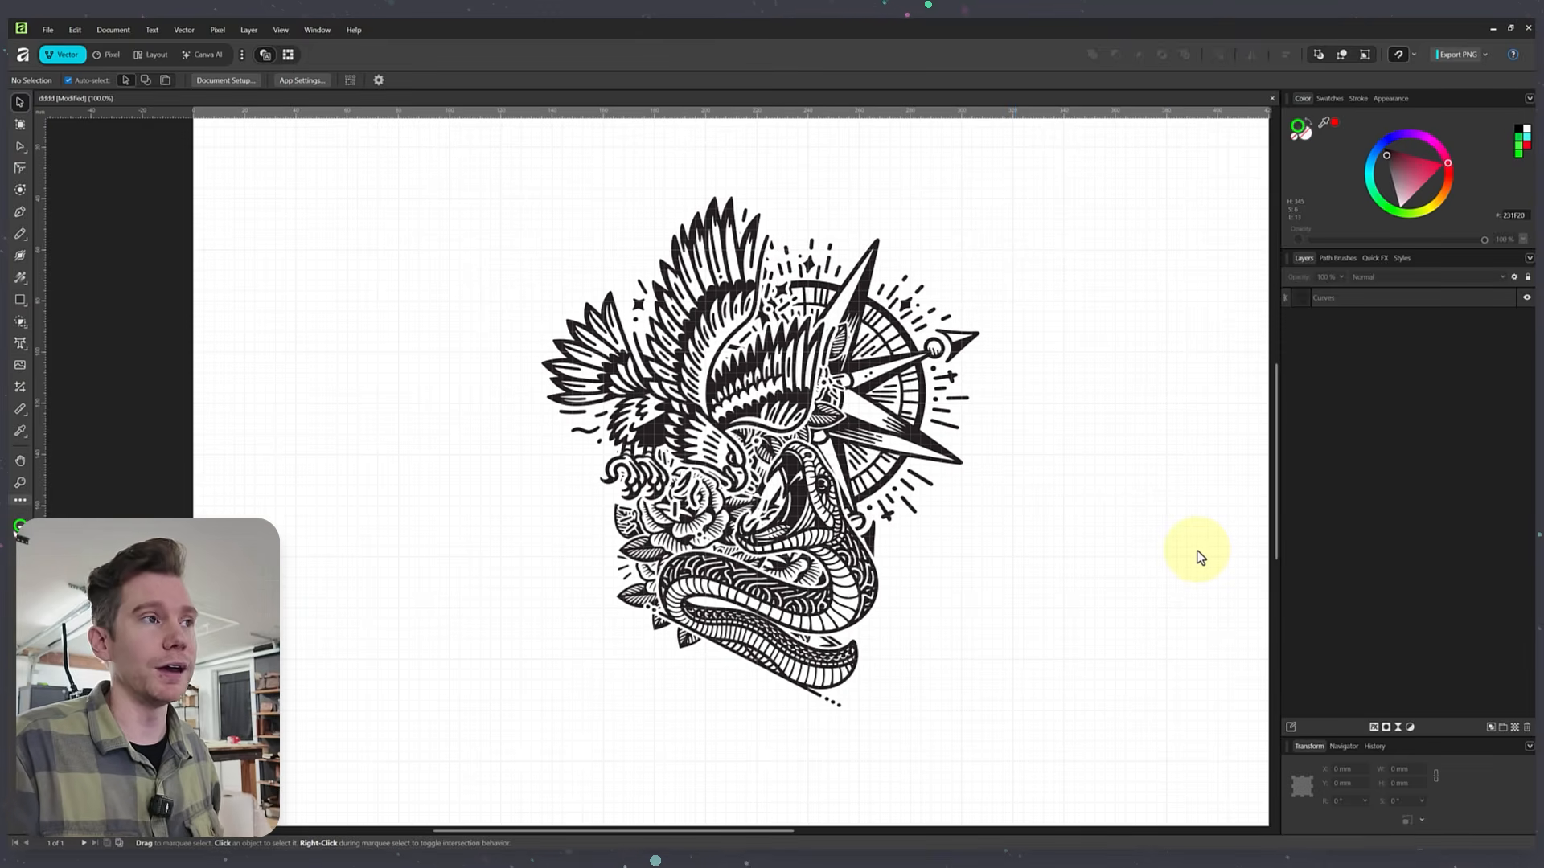
# - Set up an export of the whole document with the SVG (for export) preset and Rasterize set to Nothing
pyautogui.click(48, 29)
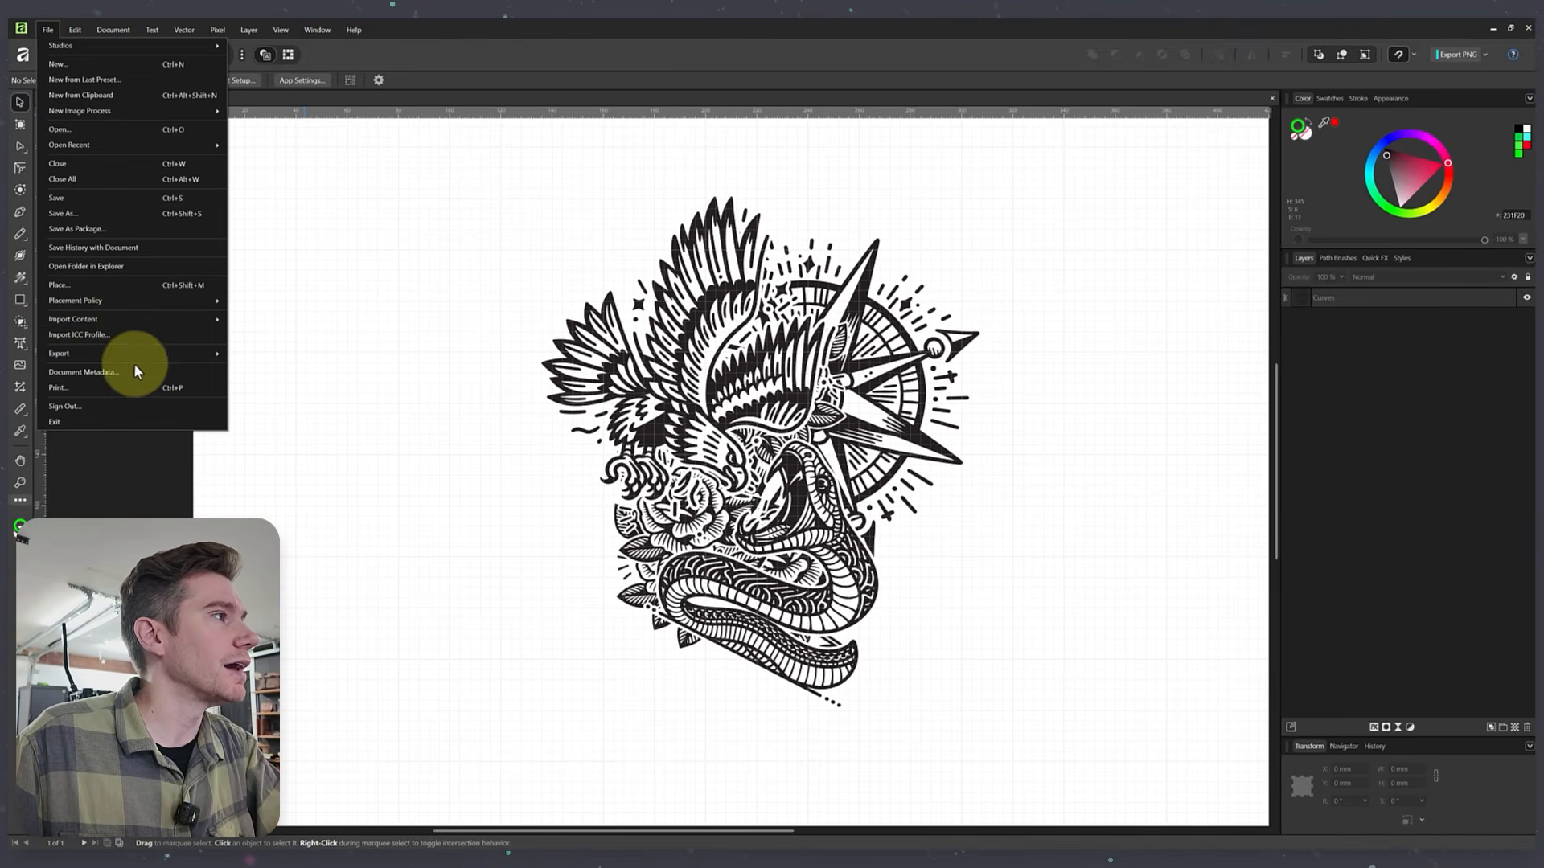
pyautogui.click(241, 354)
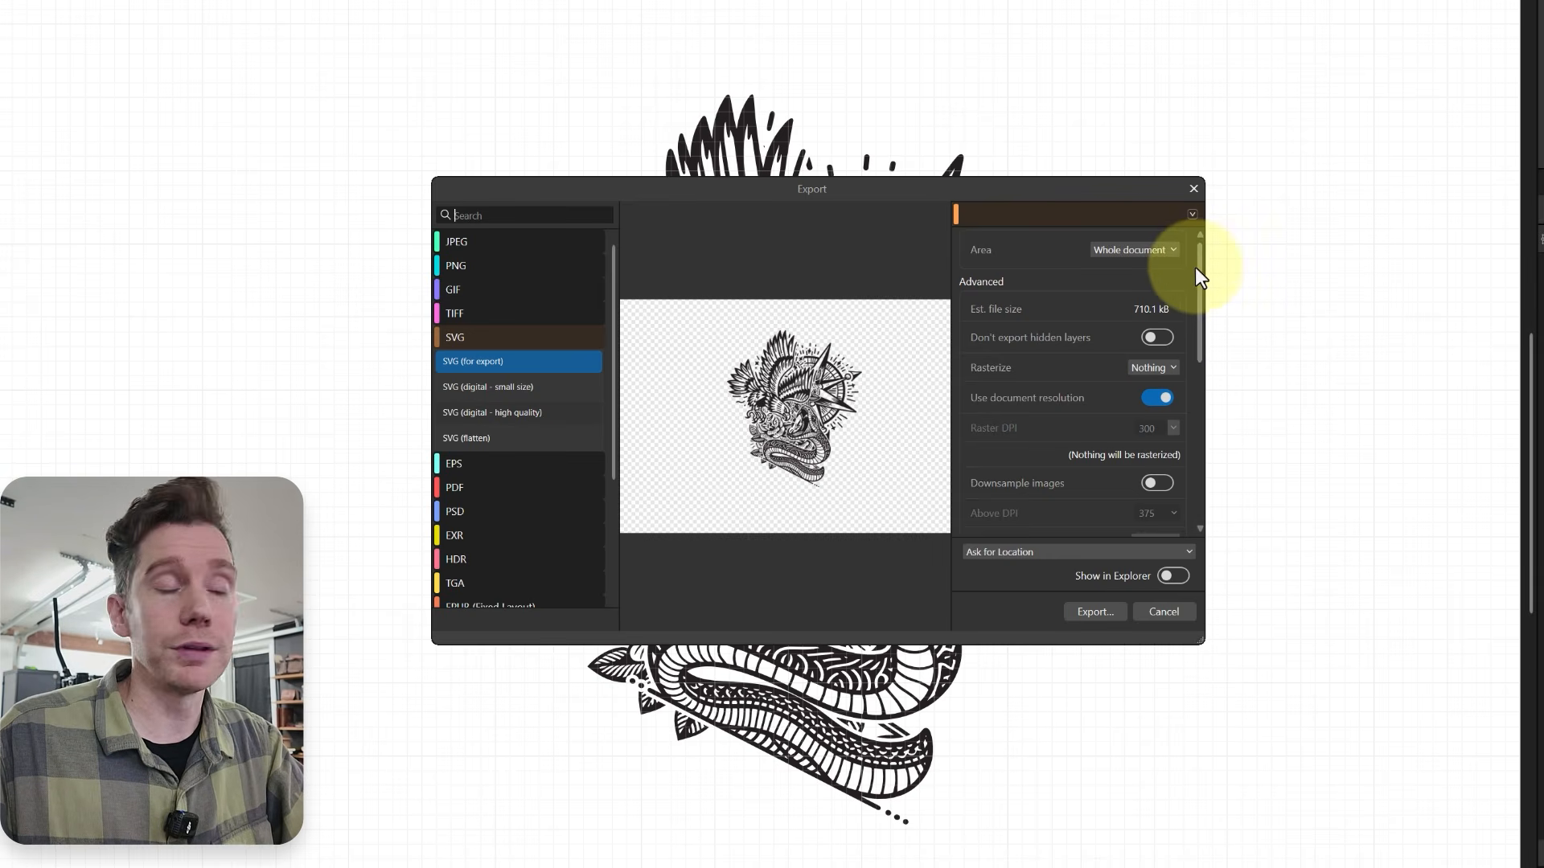
pyautogui.click(1150, 369)
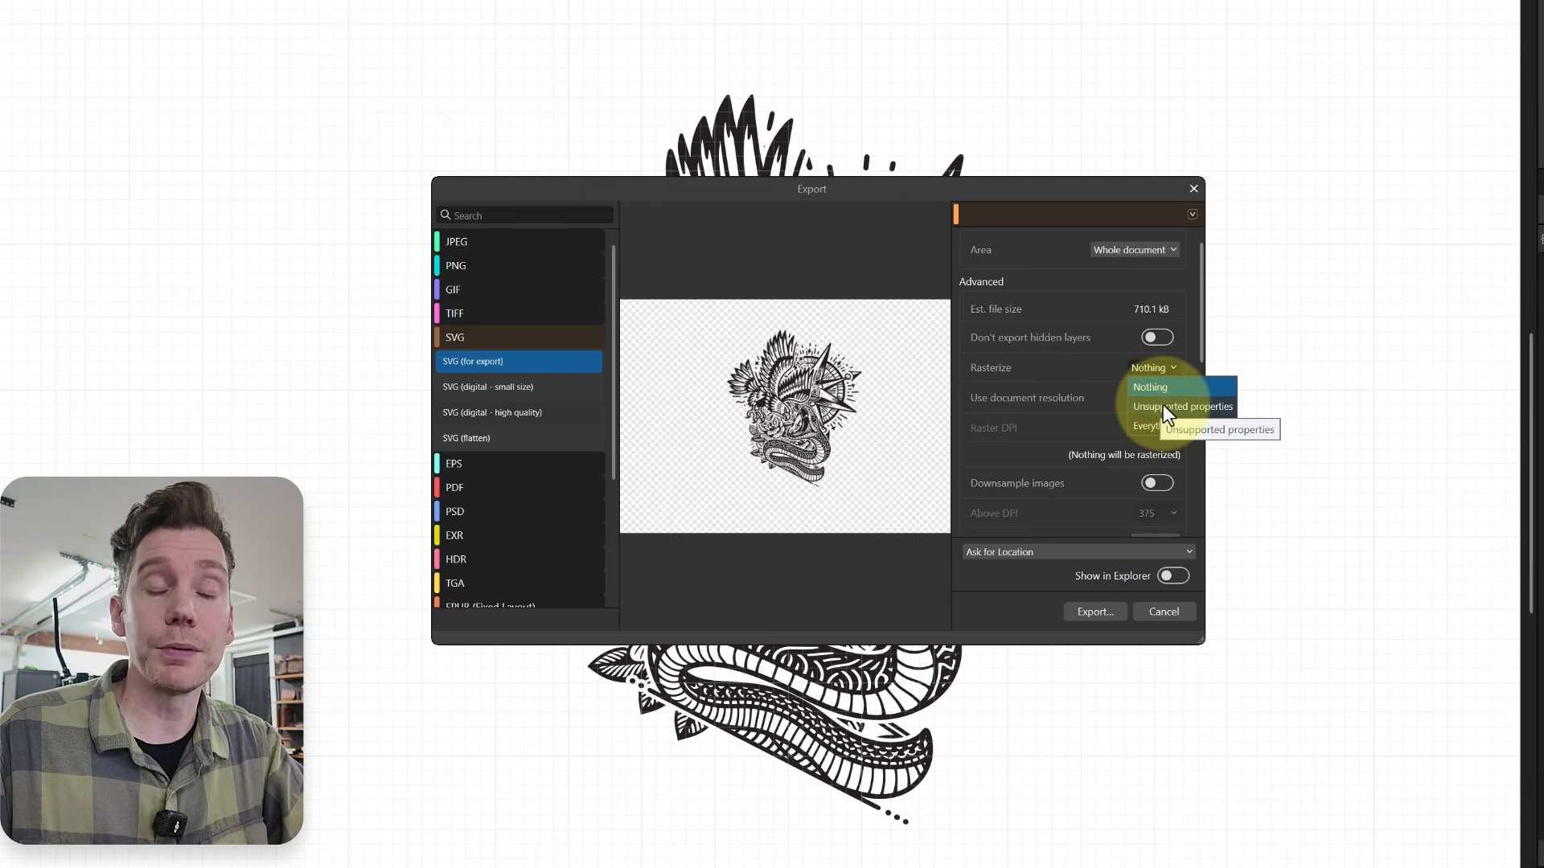
pyautogui.click(1151, 385)
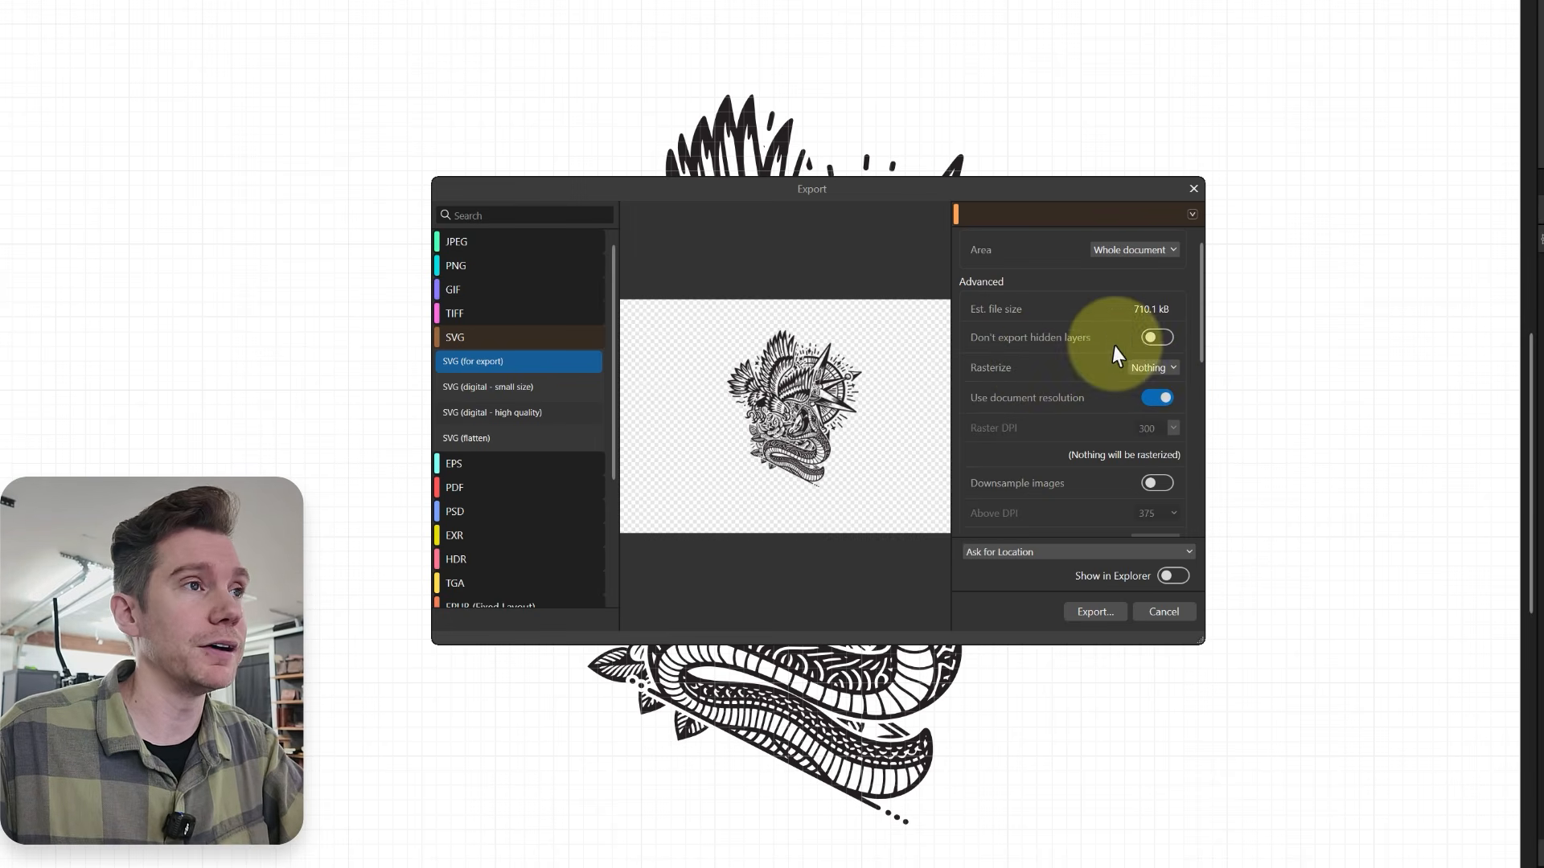
pyautogui.moveTo(1199, 322); pyautogui.dragTo(1198, 481)
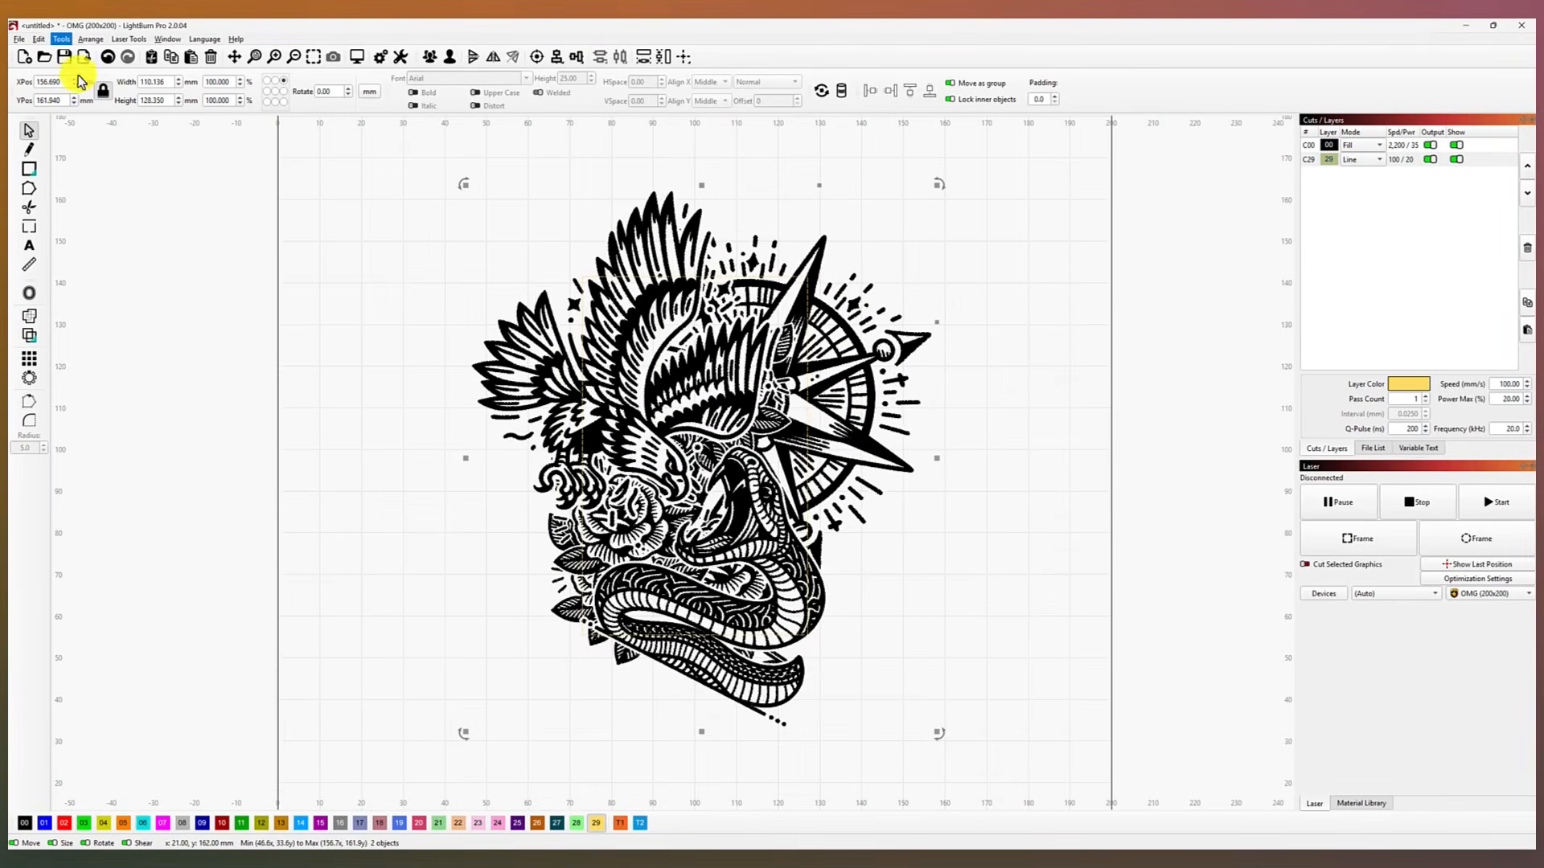
# - In LightBurn, crop the artwork to the 54 × 86 mm rectangle and align the T1 tool-layer rectangle with the cropped artwork
pyautogui.click(153, 247)
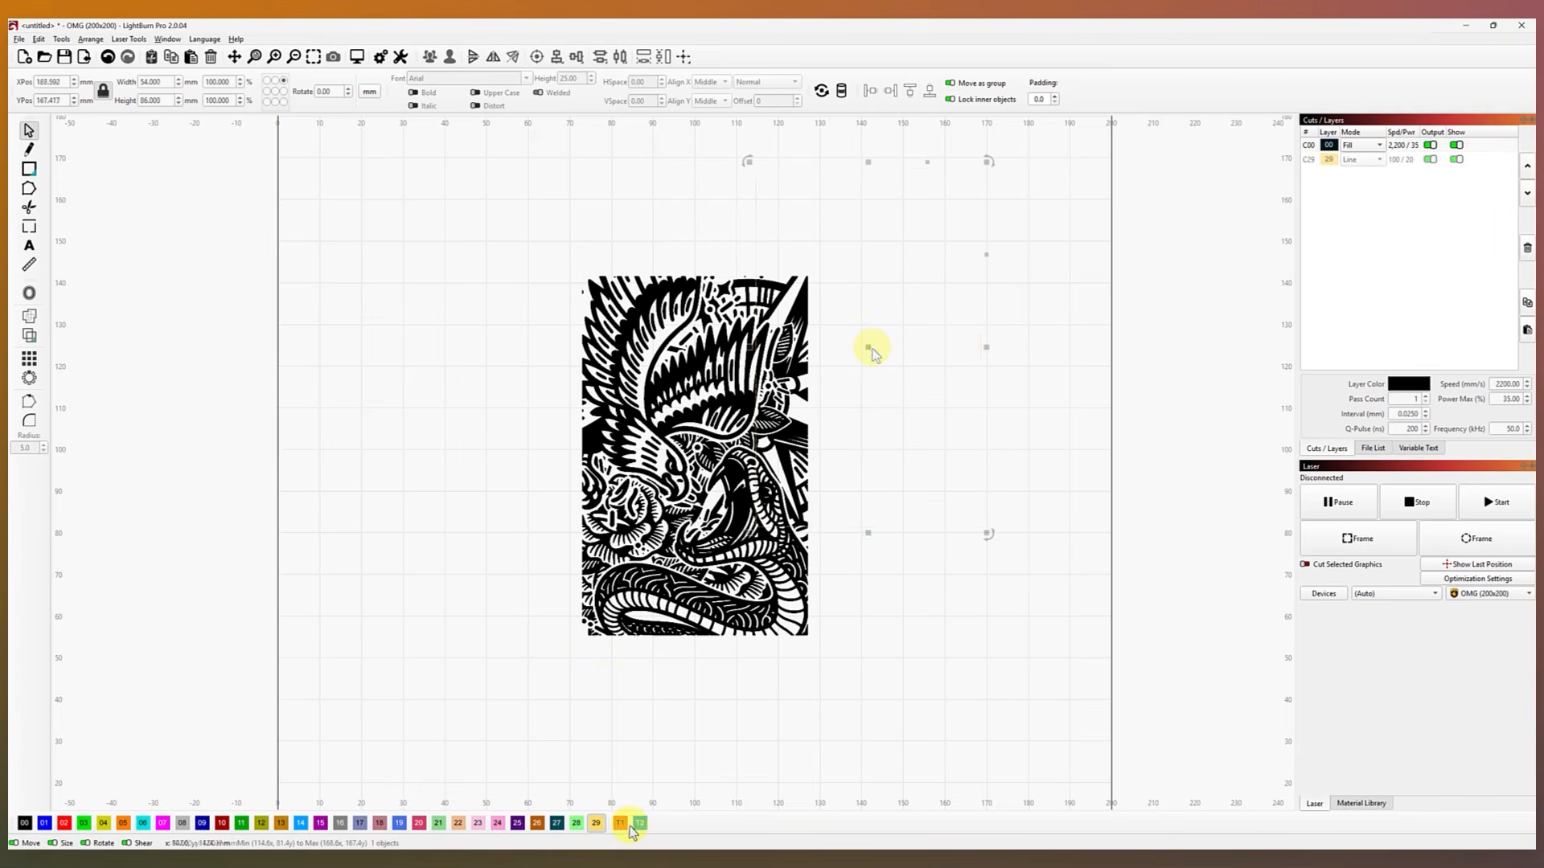
pyautogui.keyDown('shift'); pyautogui.click(801, 409); pyautogui.keyUp('shift')
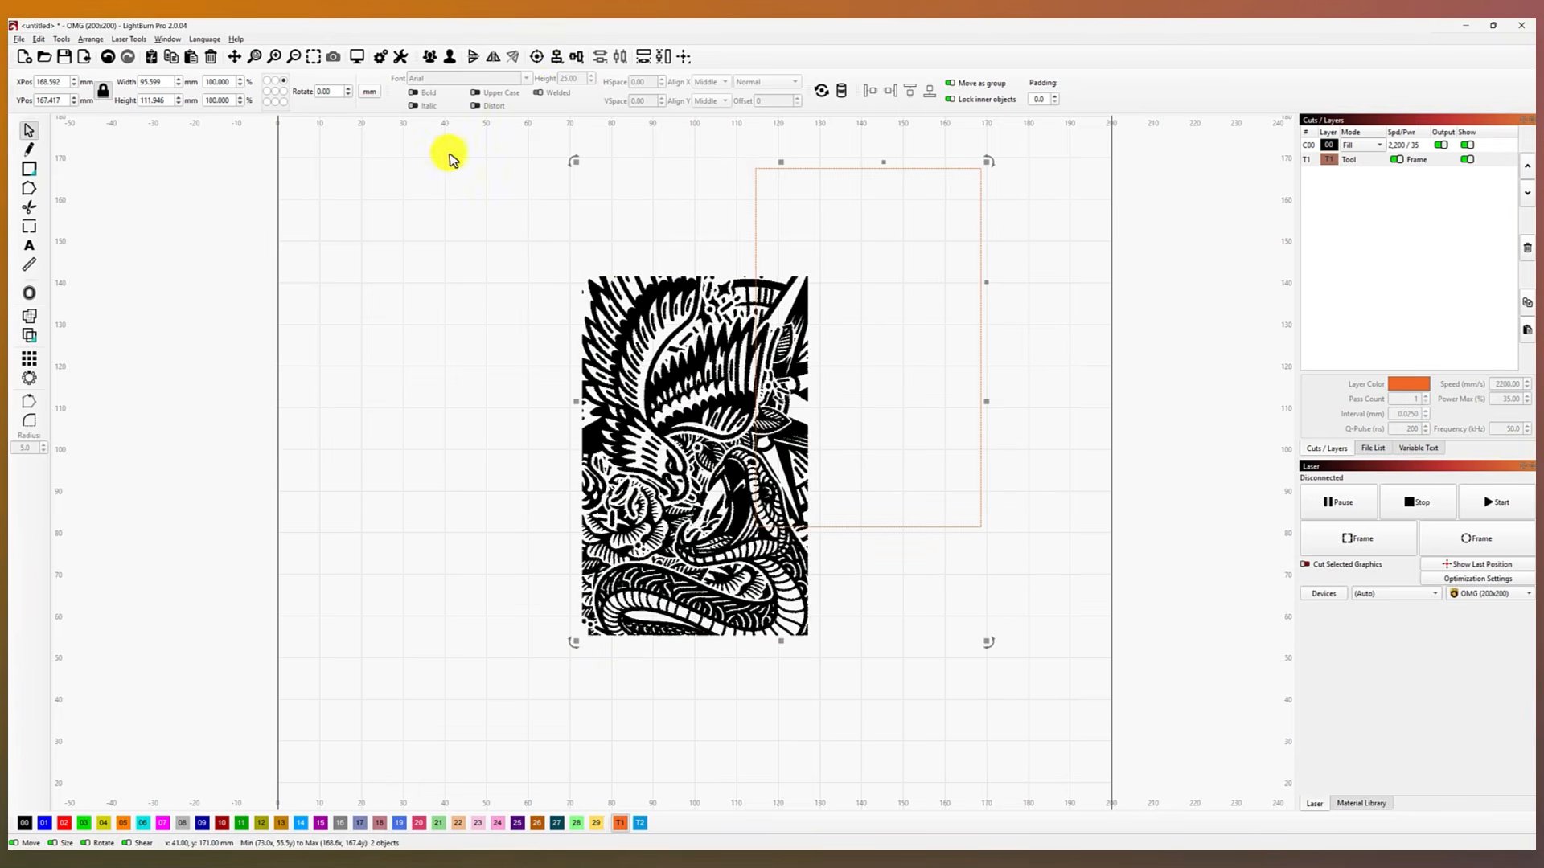
pyautogui.click(557, 56)
pyautogui.moveTo(896, 382); pyautogui.dragTo(728, 487)
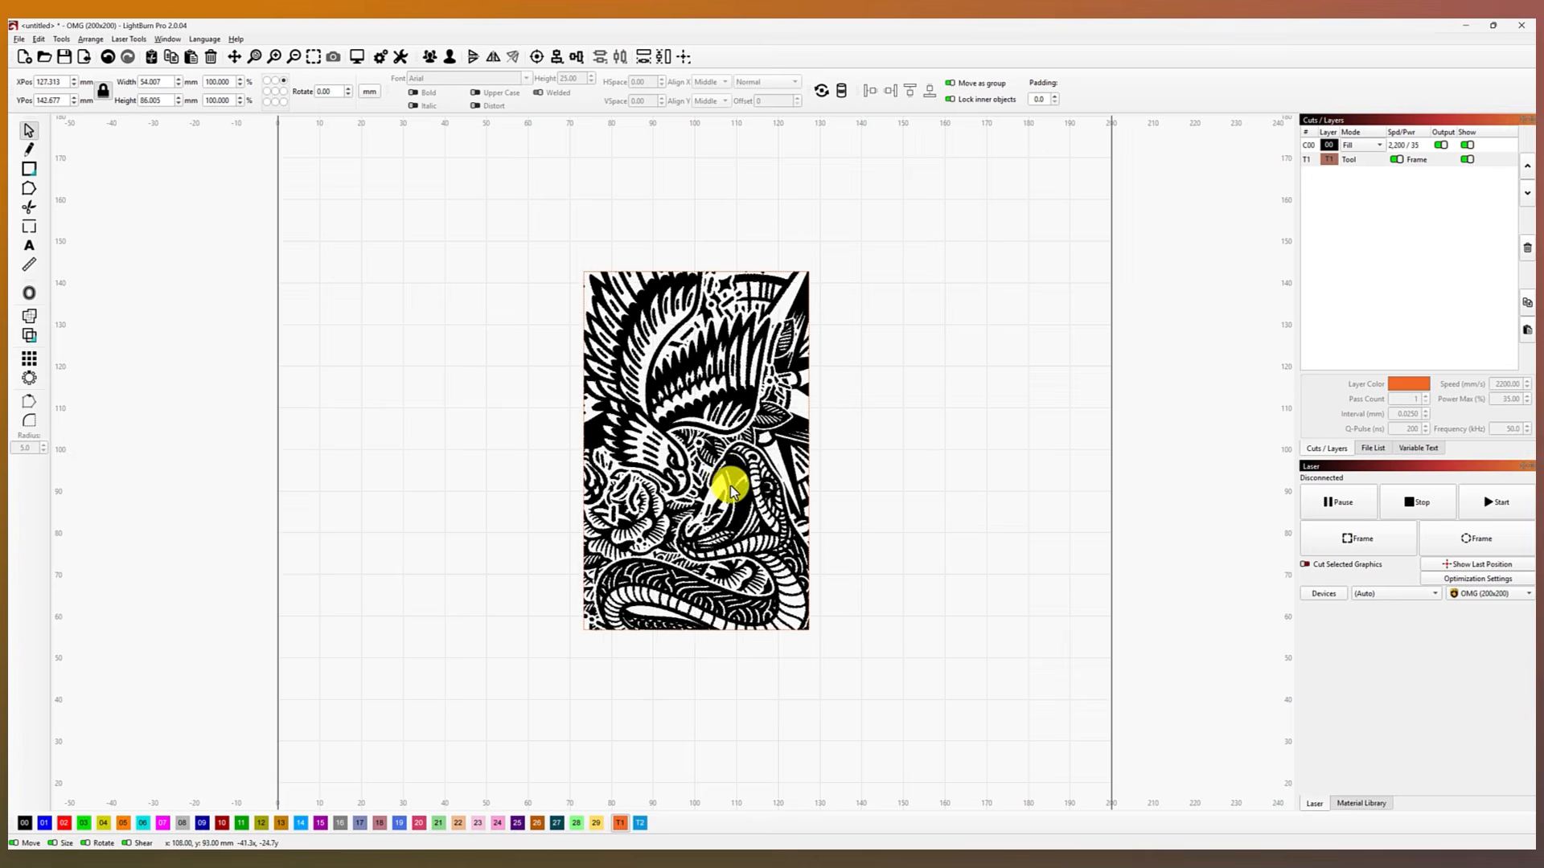
pyautogui.scroll(2, 726, 492)
pyautogui.scroll(2, 725, 492)
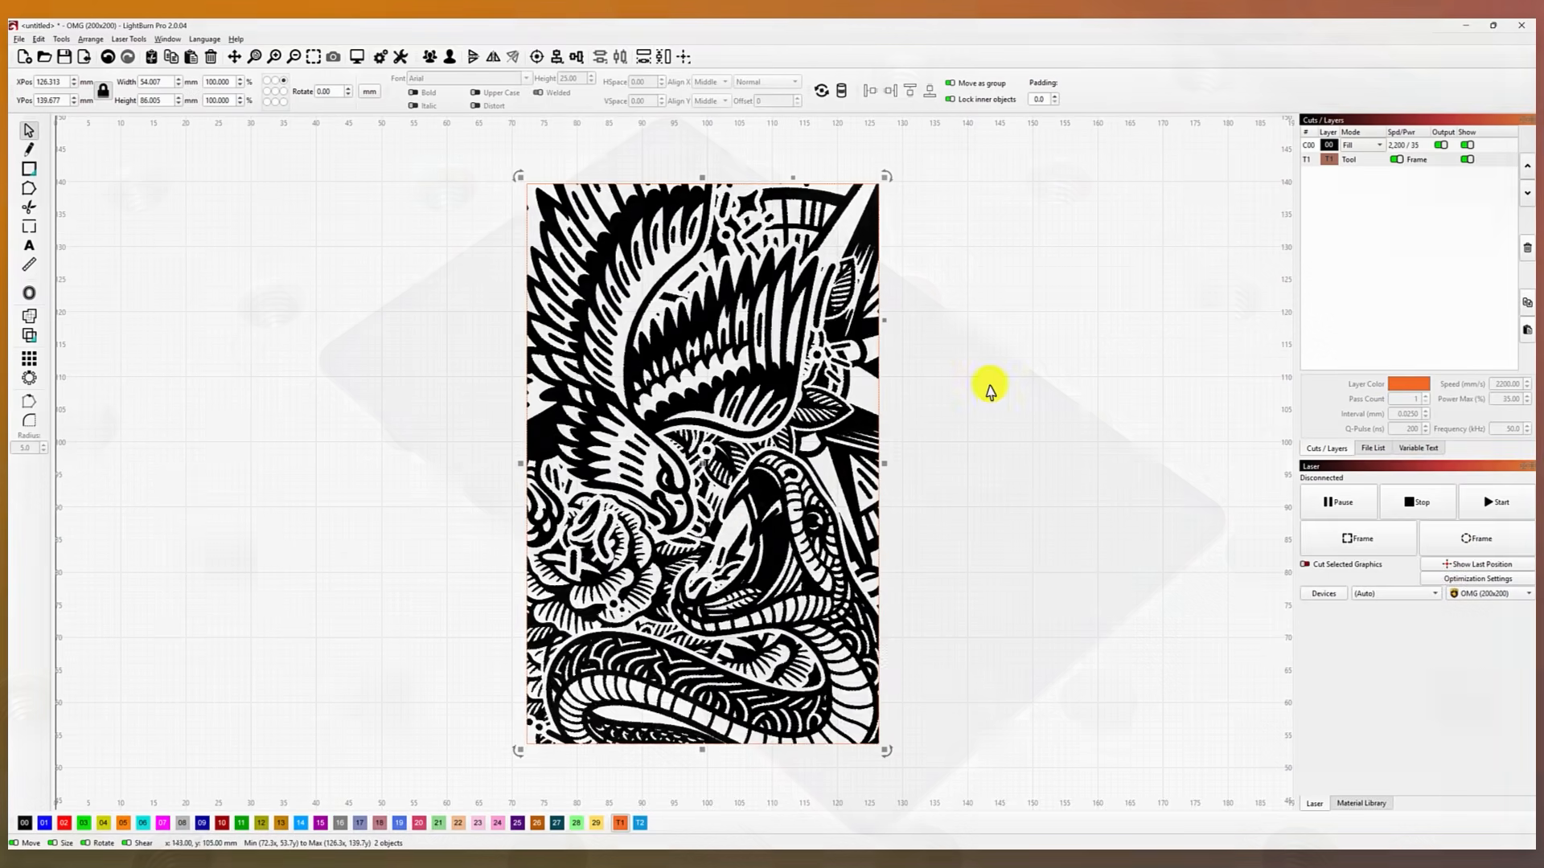